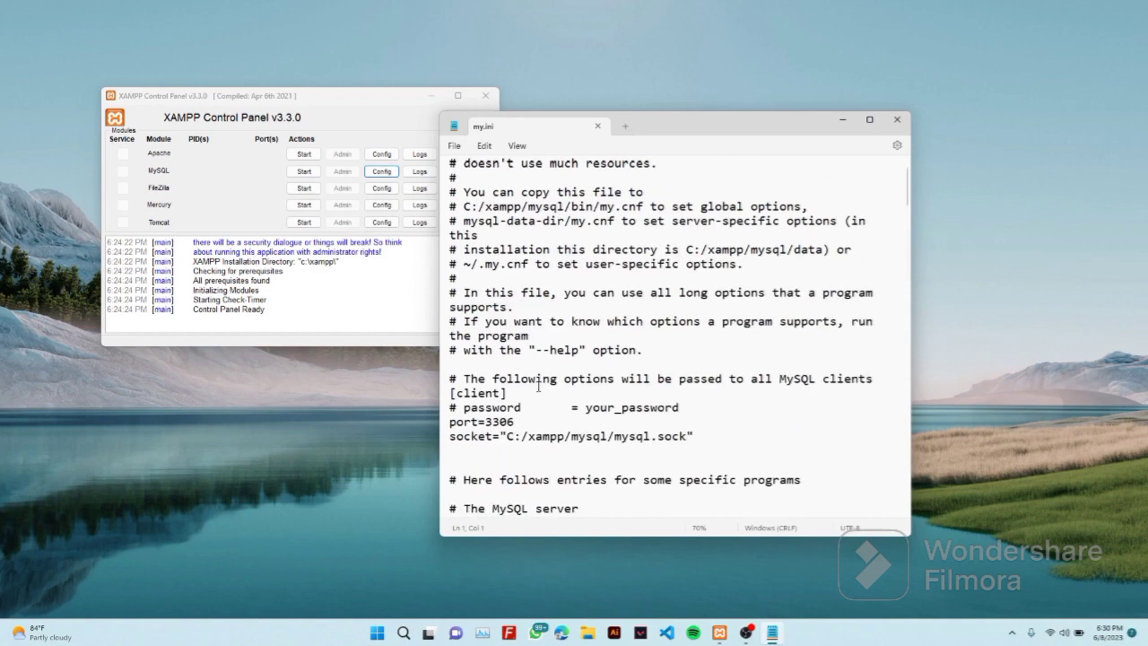
Paste report_host=db2 and slave-skip-error=1062 on the blank line below log_error in my.ini
scroll(538, 386, "down", 2)
scroll(538, 387, "down", 6)
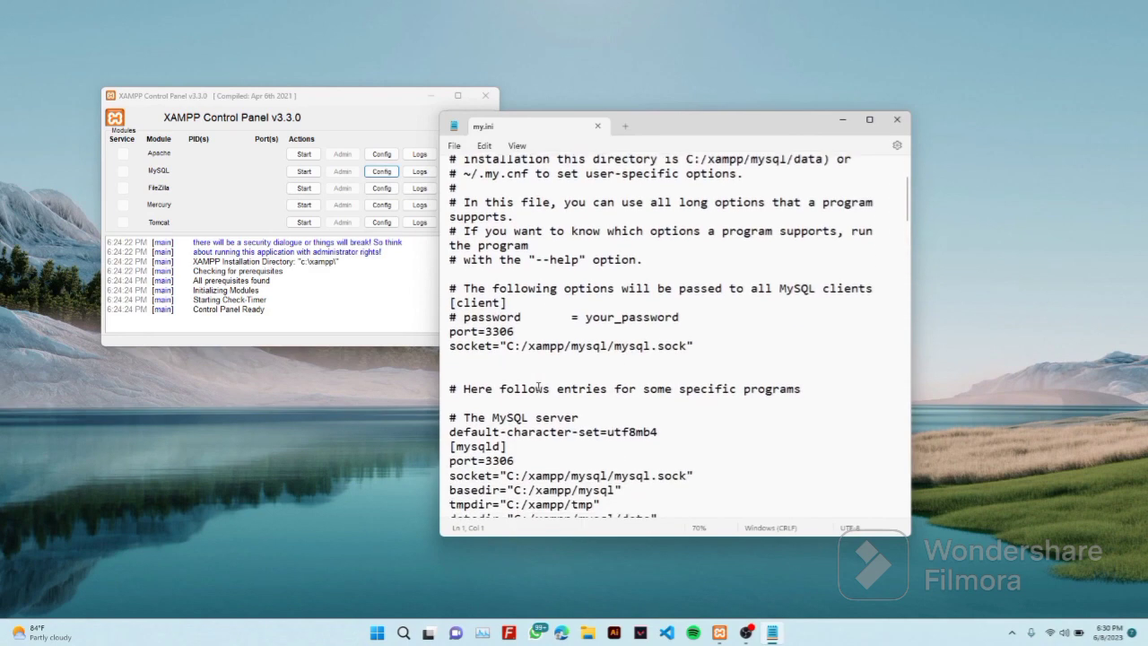
scroll(538, 387, "down", 1)
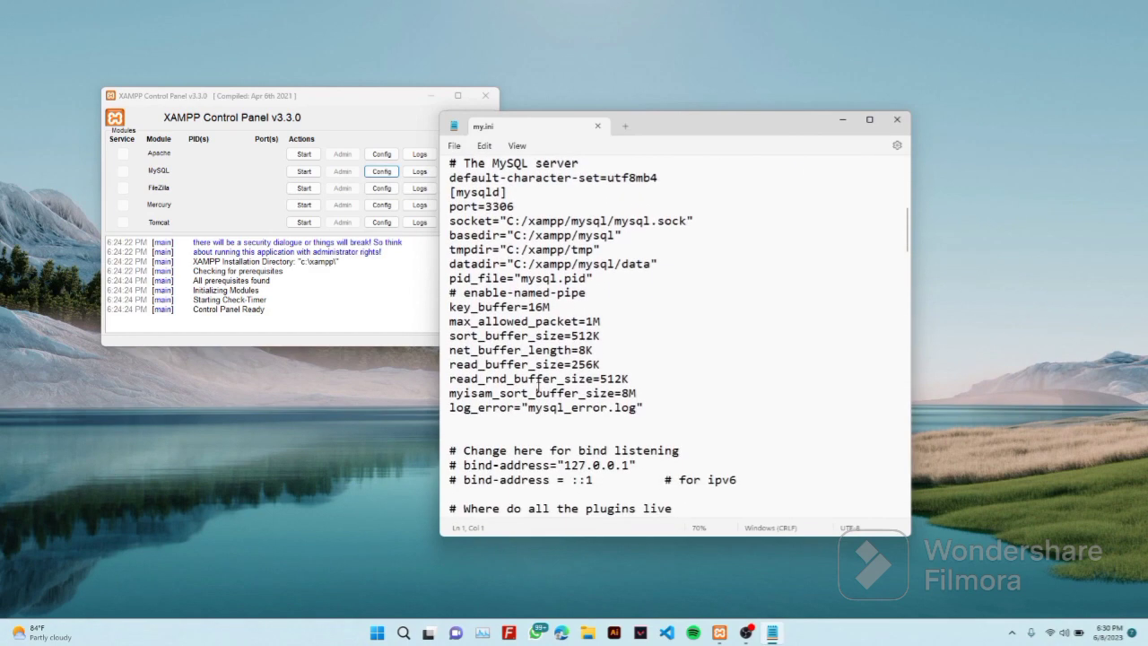
left_click(552, 419)
type("report_host=db2 slave-skip-error=1062")
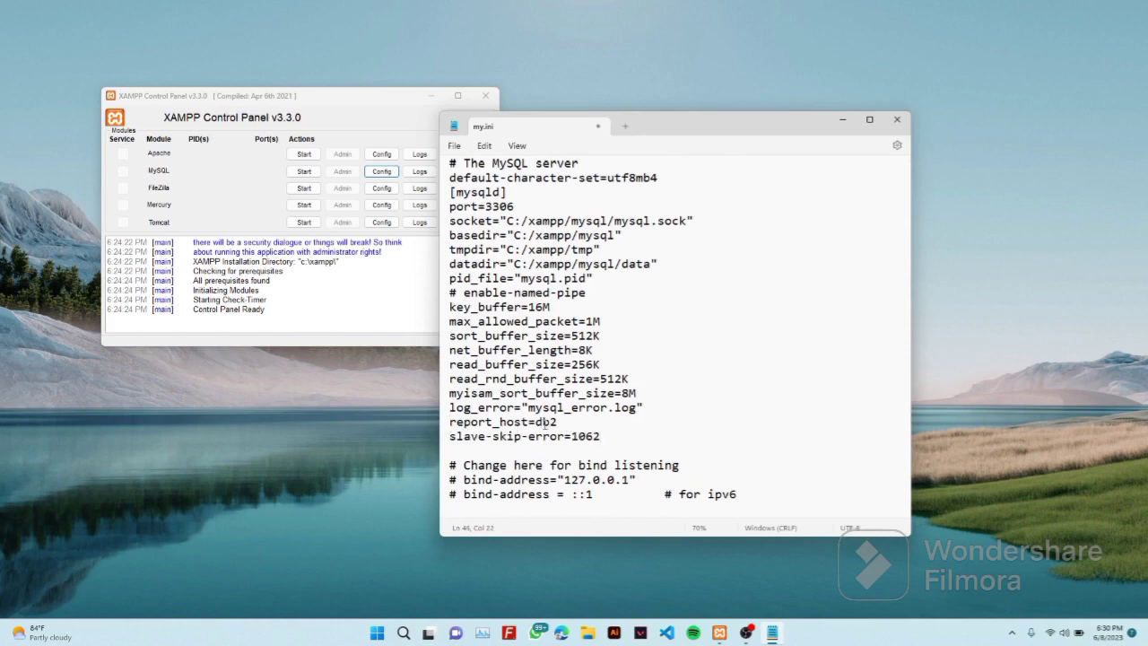
Comment out the master's server-id =1 line with a leading #
scroll(542, 462, "down", 3)
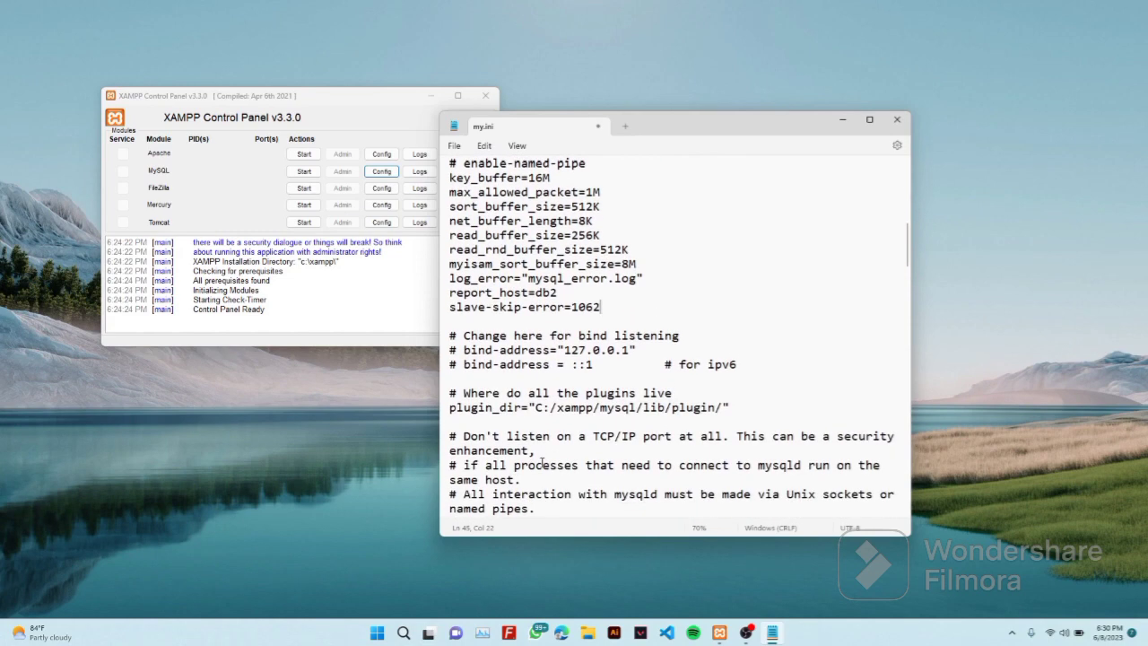
scroll(541, 463, "down", 2)
scroll(542, 463, "down", 2)
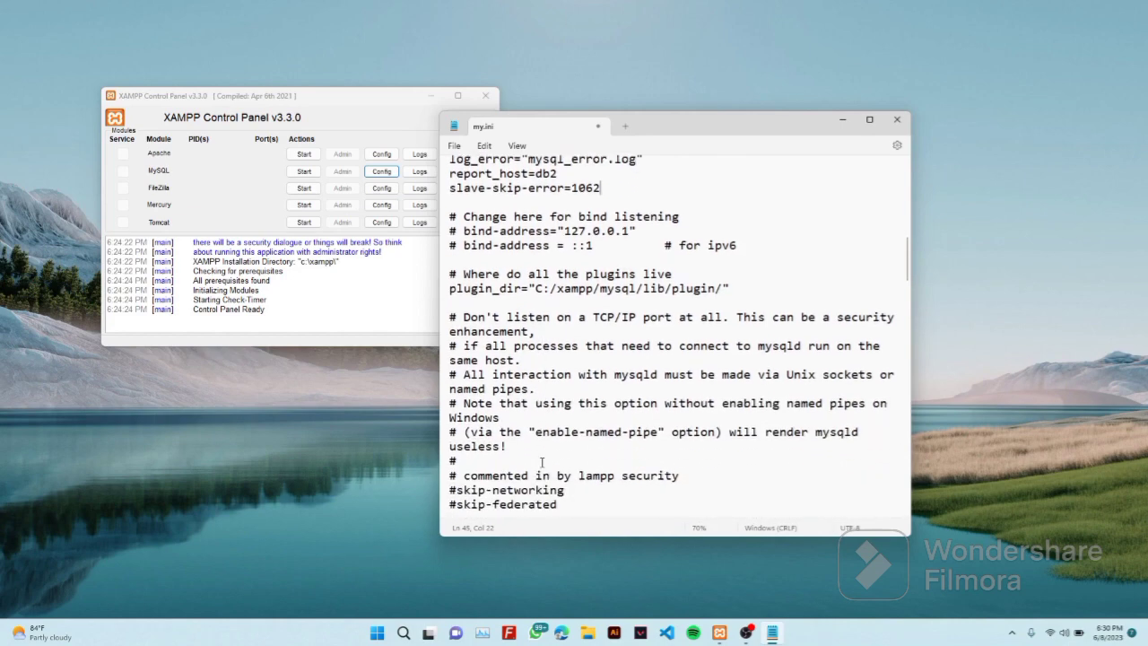
scroll(542, 463, "down", 3)
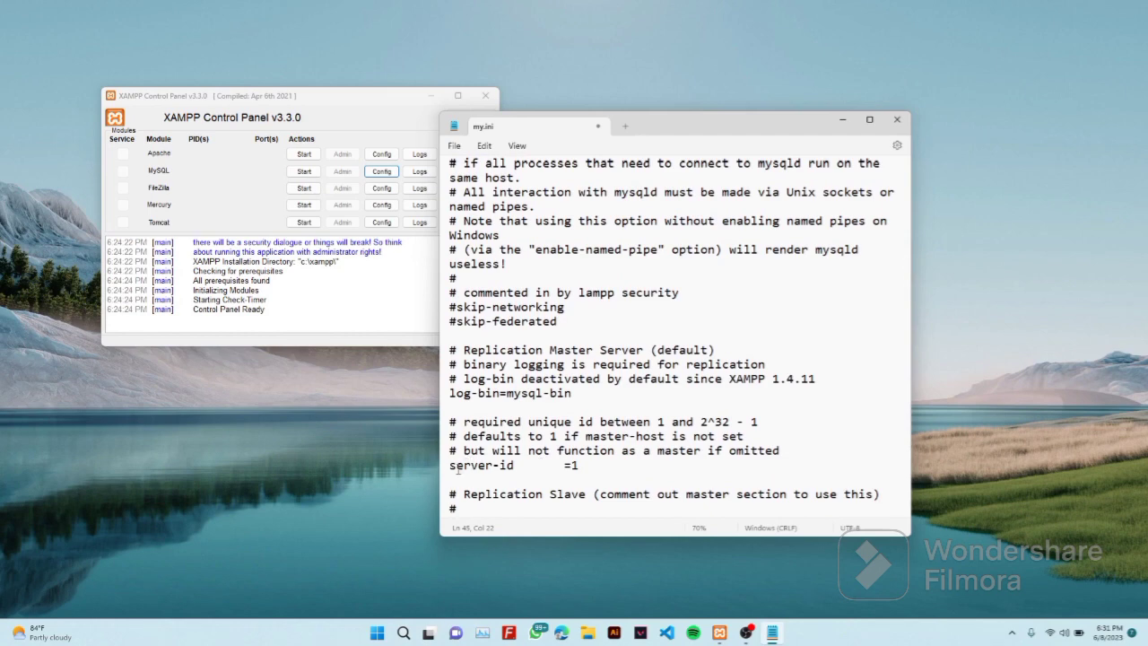
left_click(451, 464)
type("#")
scroll(534, 486, "down", 4)
scroll(534, 485, "down", 7)
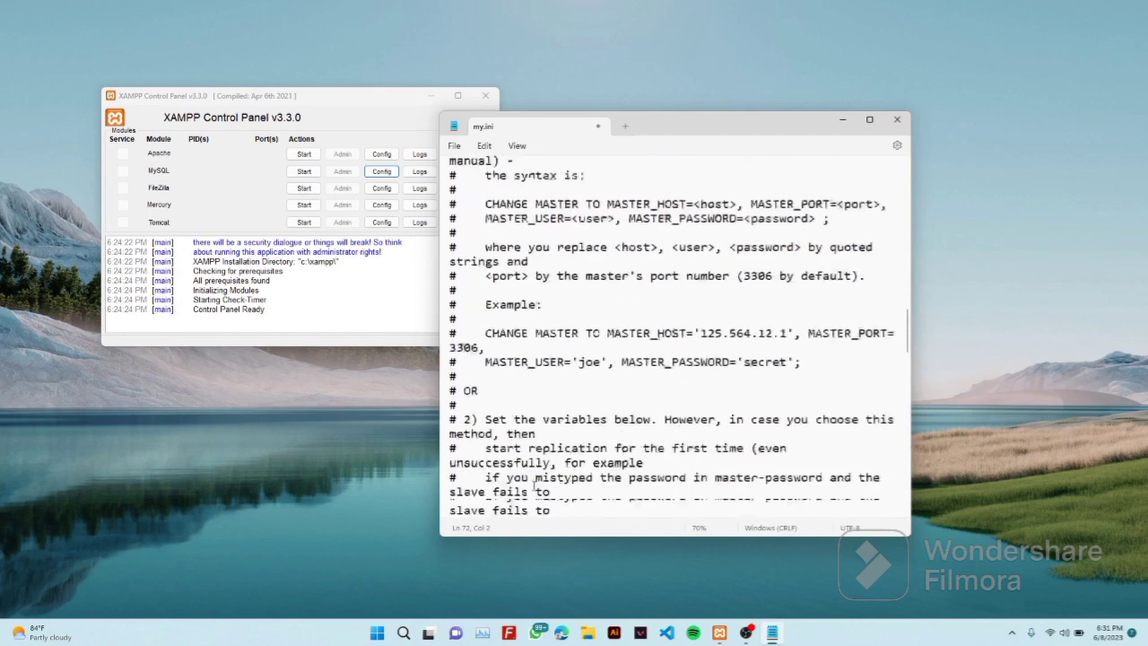
scroll(536, 485, "down", 1)
scroll(534, 485, "down", 6)
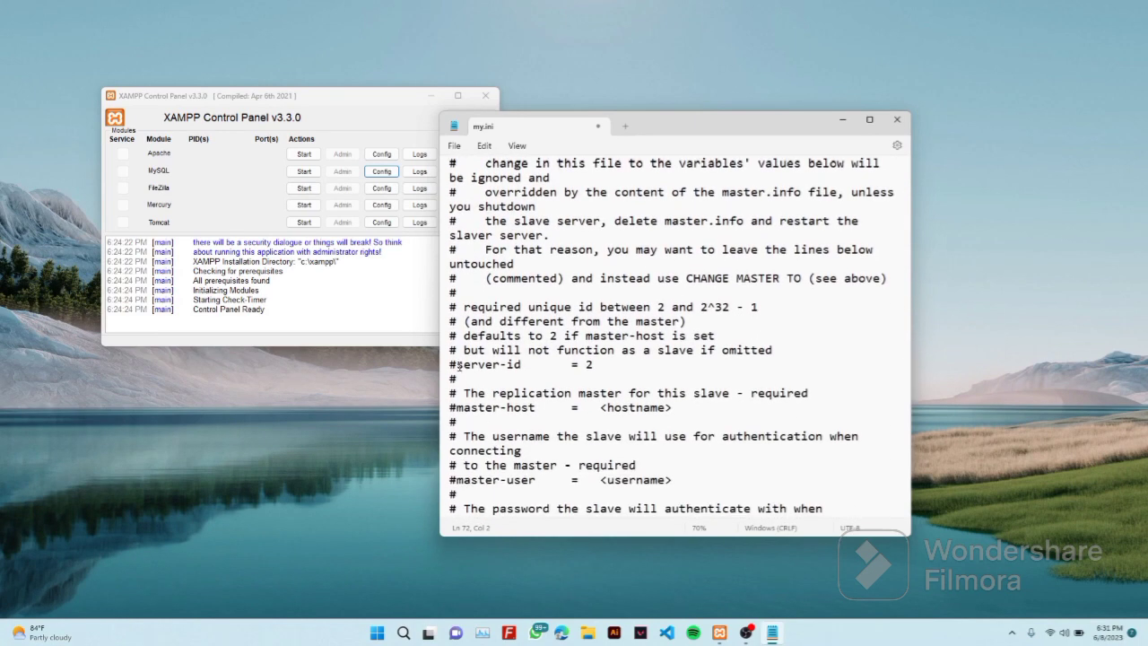
Uncomment server-id = 2 and comment out log-bin=mysql-bin in my.ini
left_click(457, 364)
key("BackSpace")
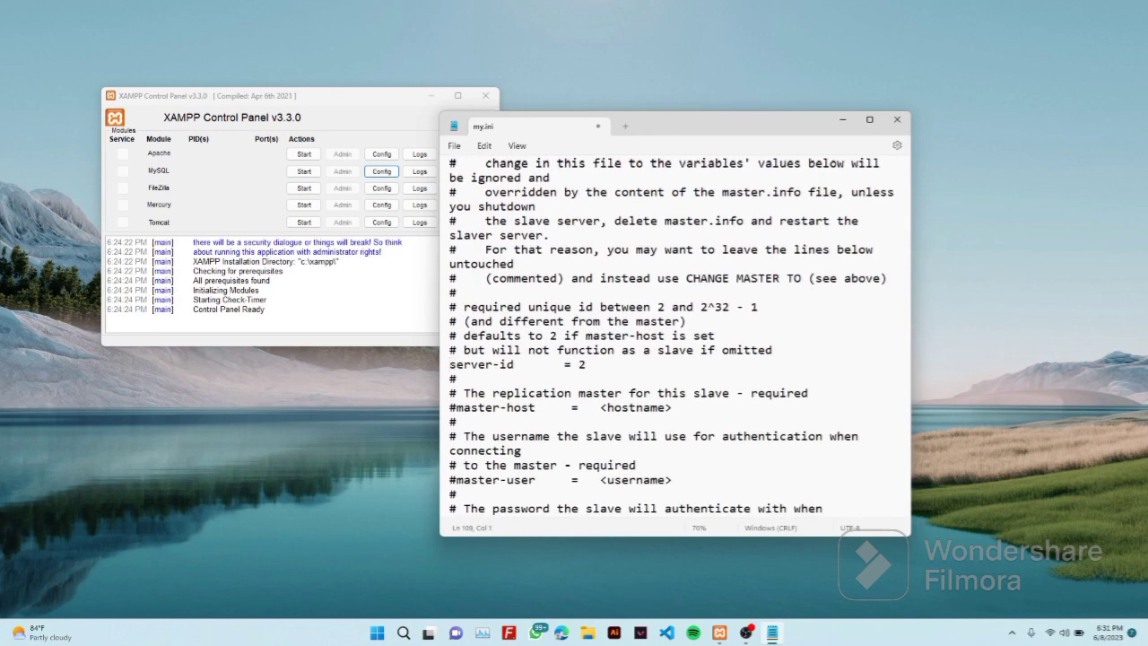
scroll(487, 355, "up", 5)
scroll(487, 355, "up", 9)
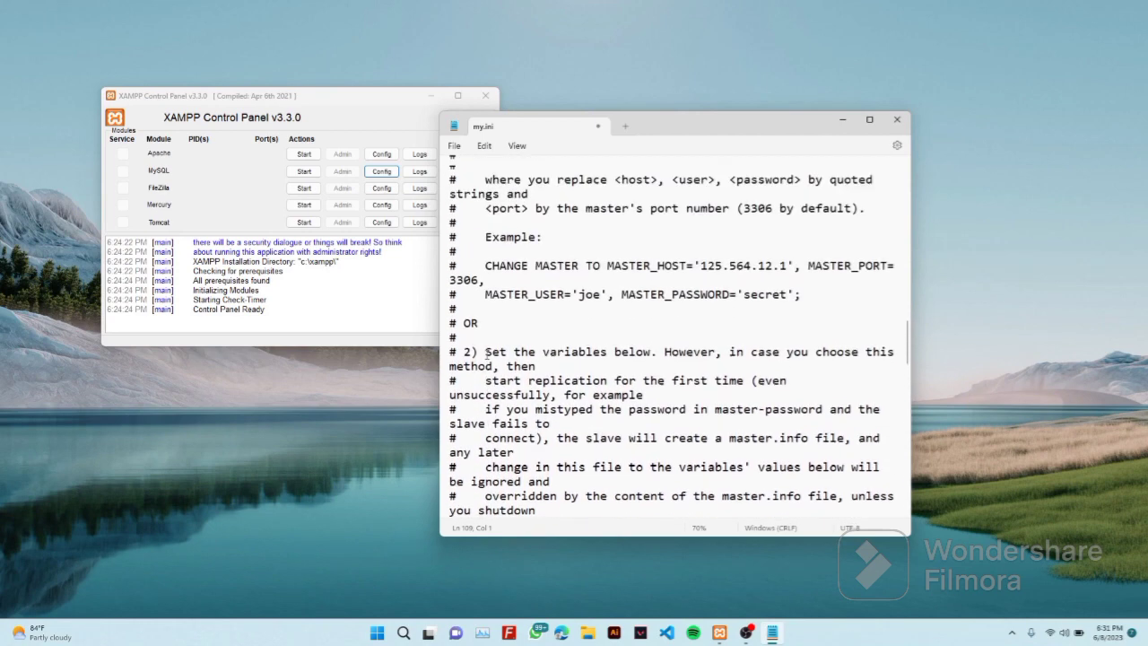
scroll(487, 356, "up", 6)
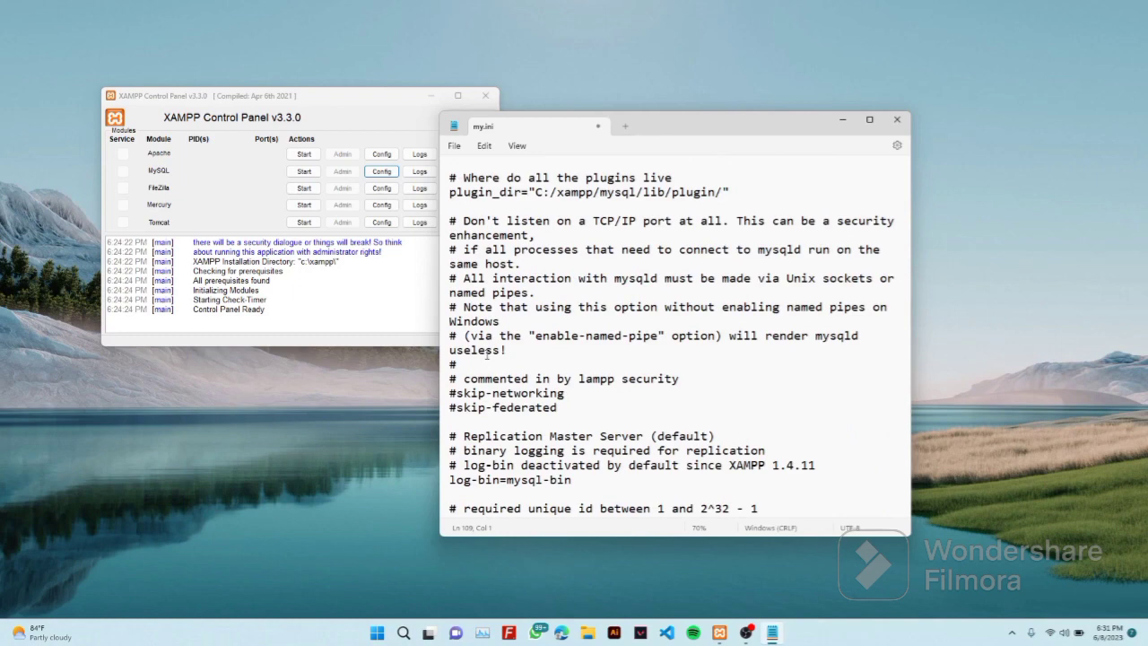
scroll(487, 356, "up", 4)
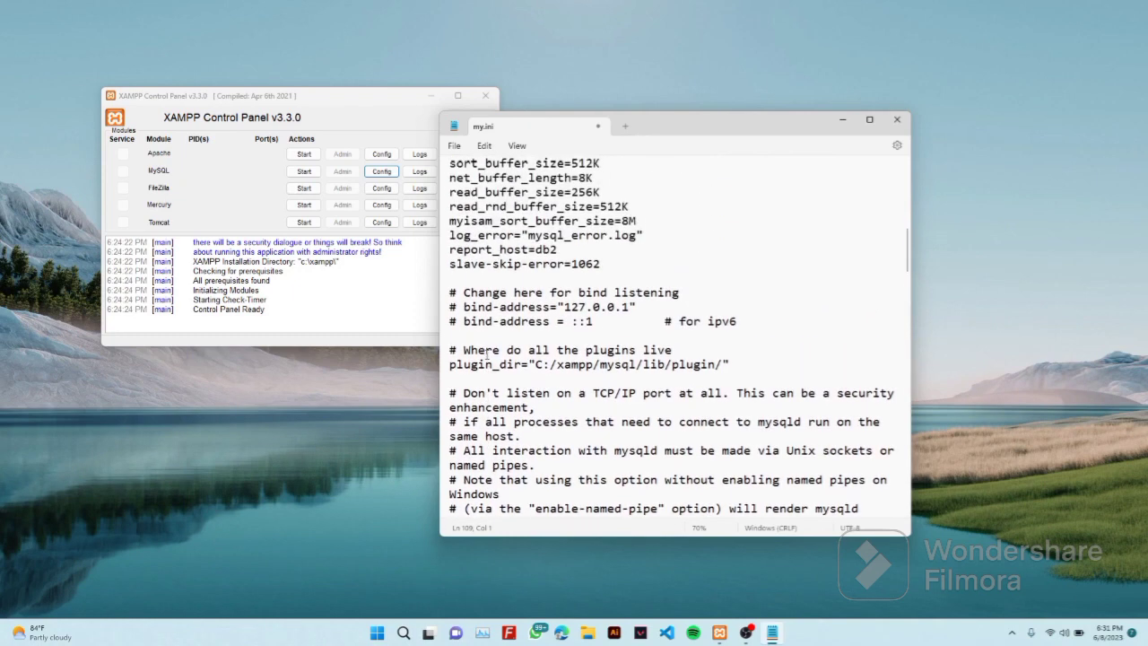
scroll(487, 356, "up", 2)
scroll(487, 356, "down", 2)
scroll(487, 356, "down", 3)
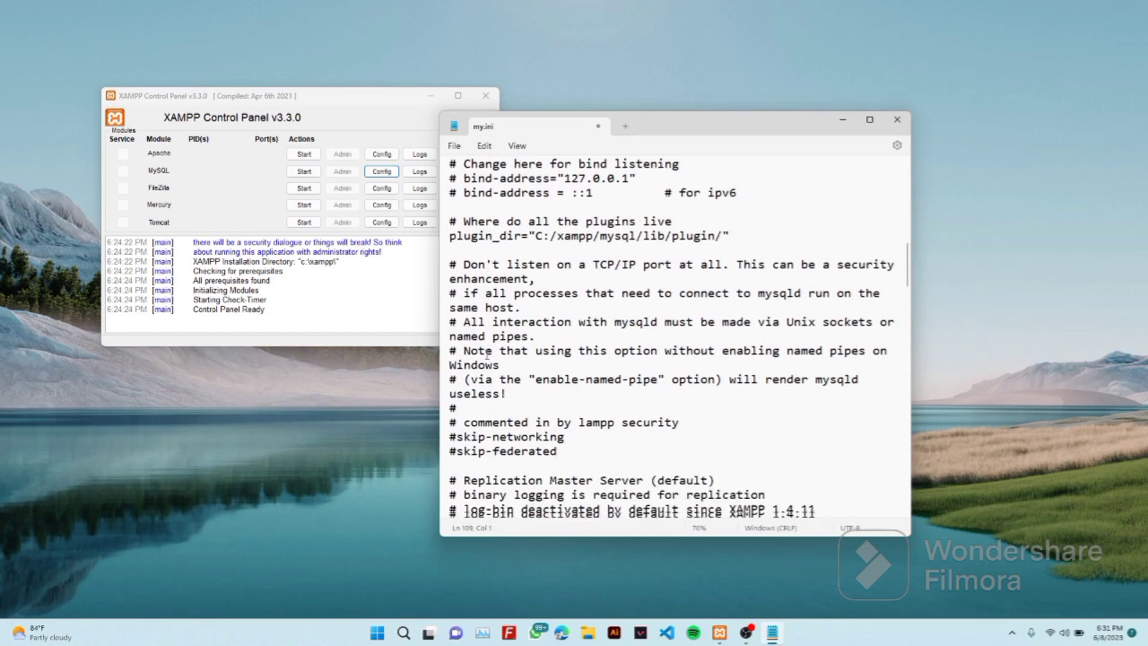
scroll(487, 355, "down", 2)
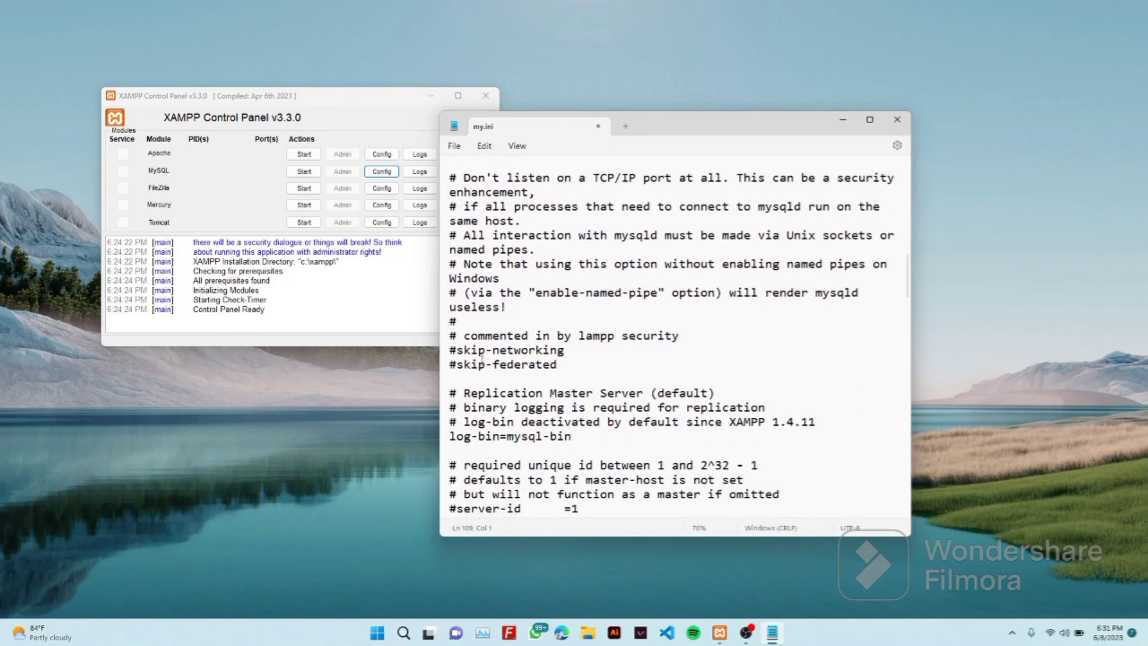
left_click(450, 437)
type("#")
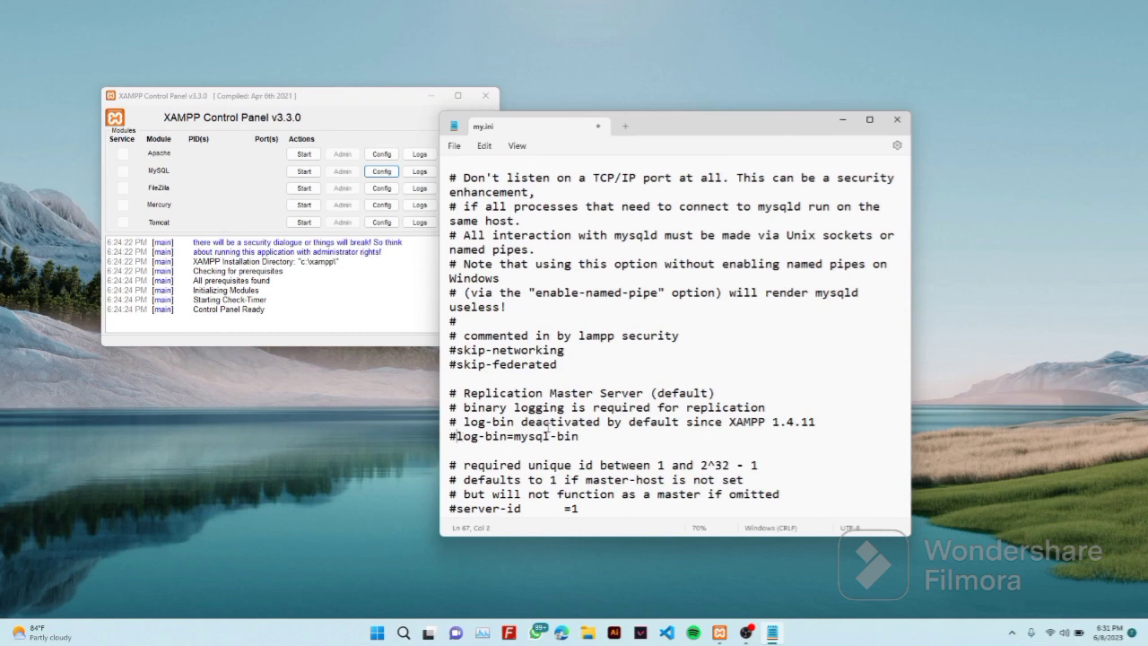
Save and close my.ini, then start Apache and MySQL in the XAMPP control panel
key("ctrl+s")
left_click(900, 121)
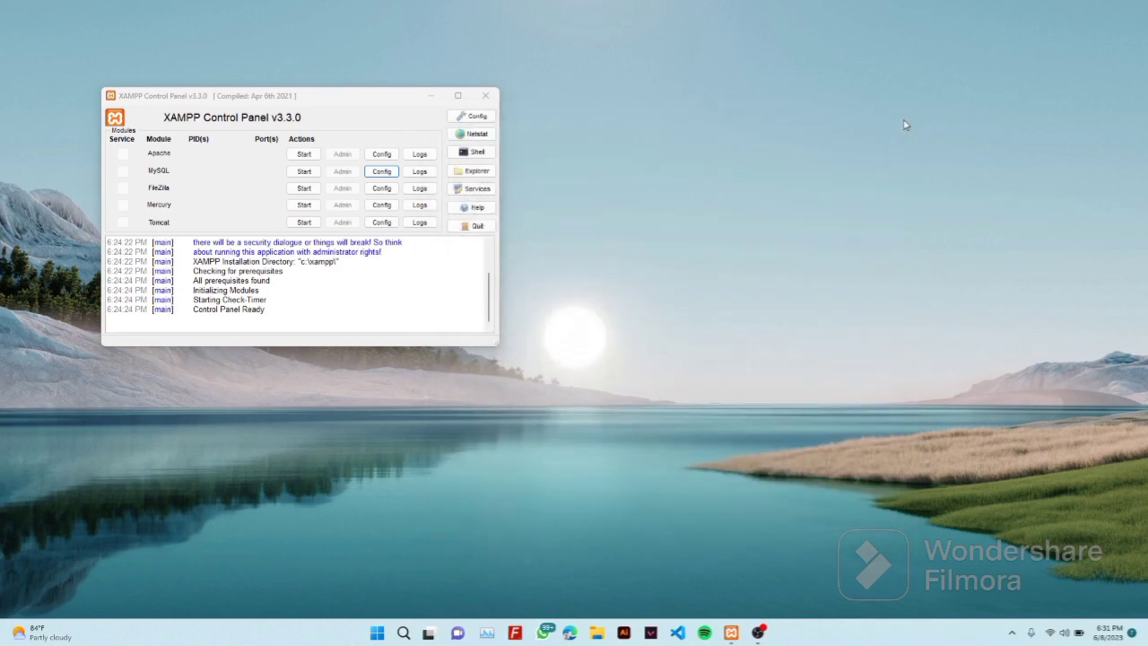
left_click(309, 155)
left_click(305, 171)
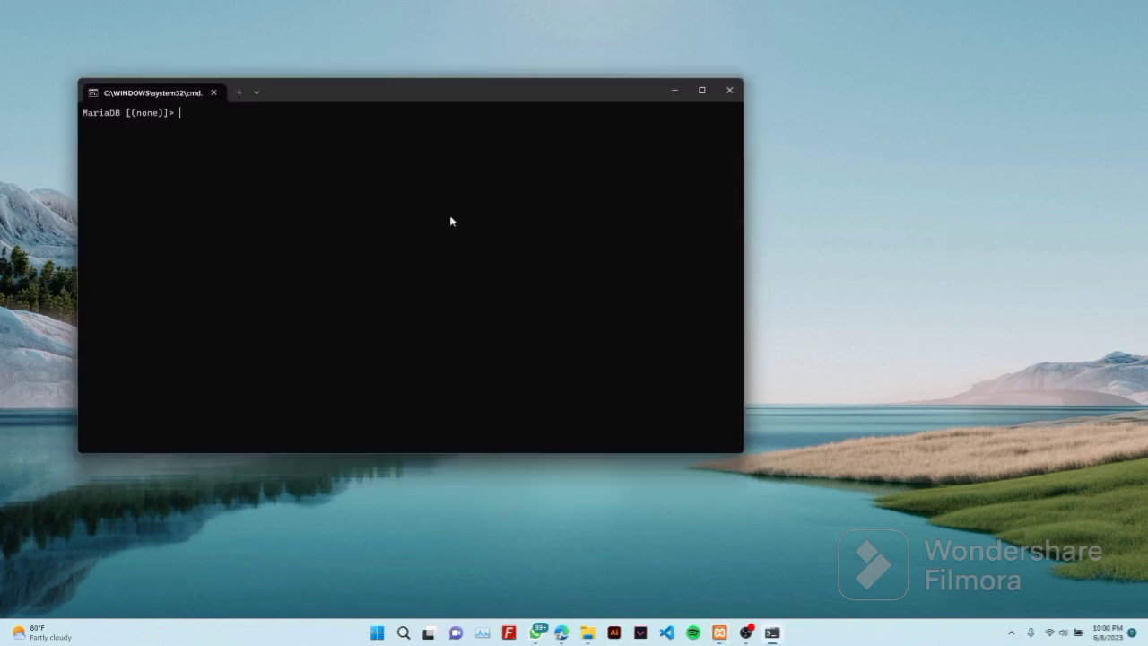
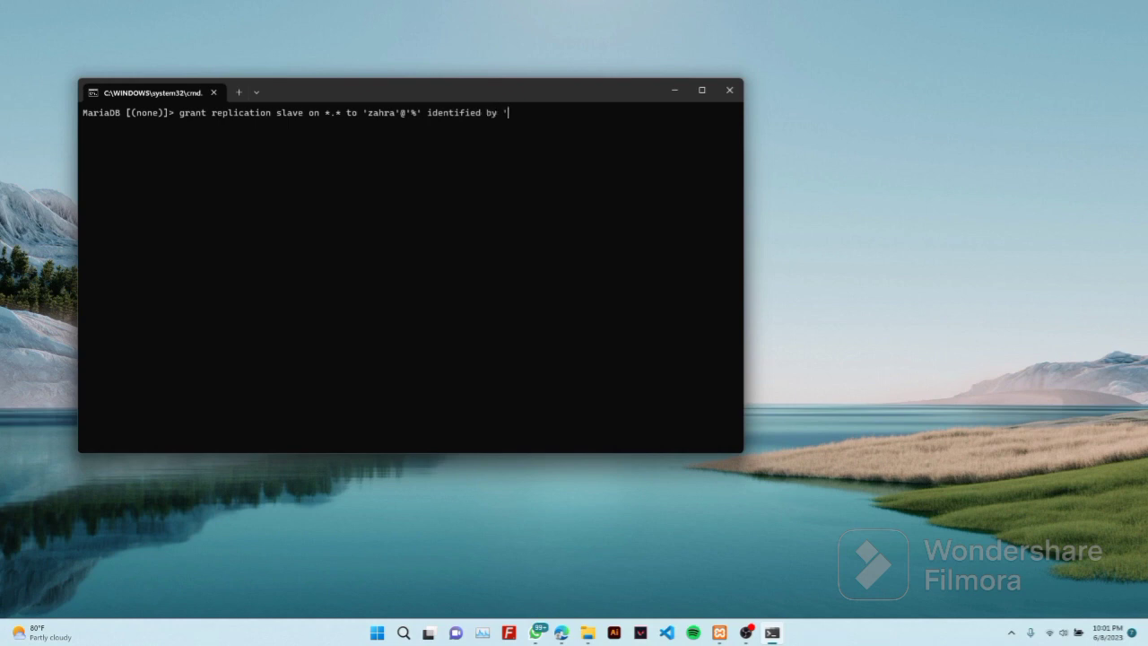
Grant REPLICATION SLAVE on *.* to the replication user from any host, then flush privileges
key("Return")
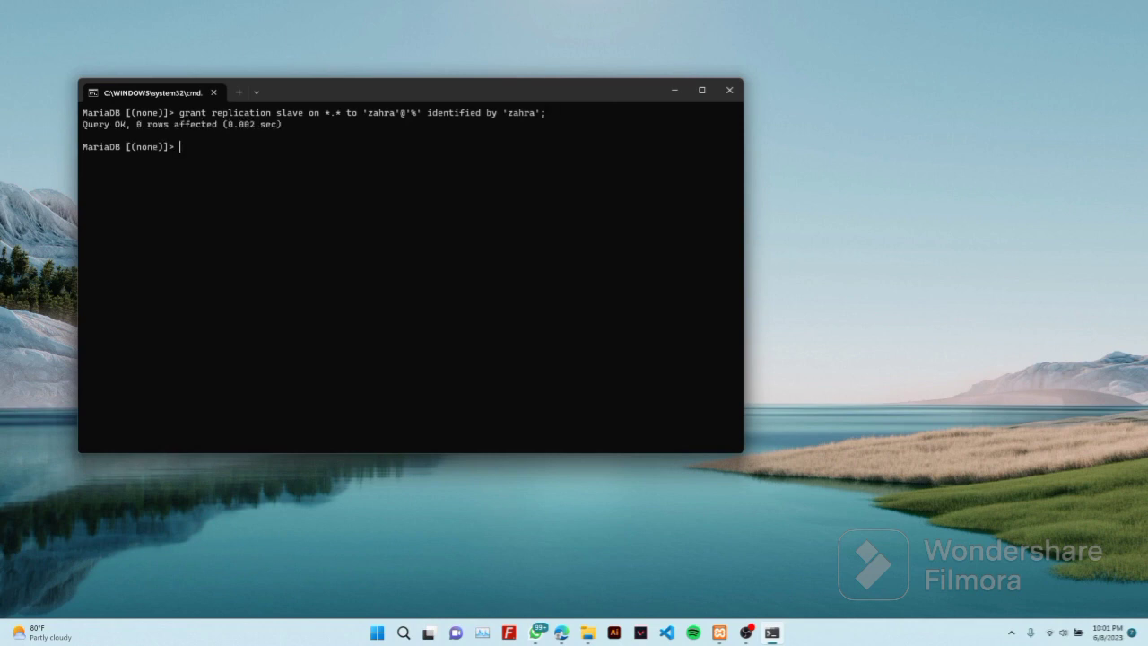
key("Return")
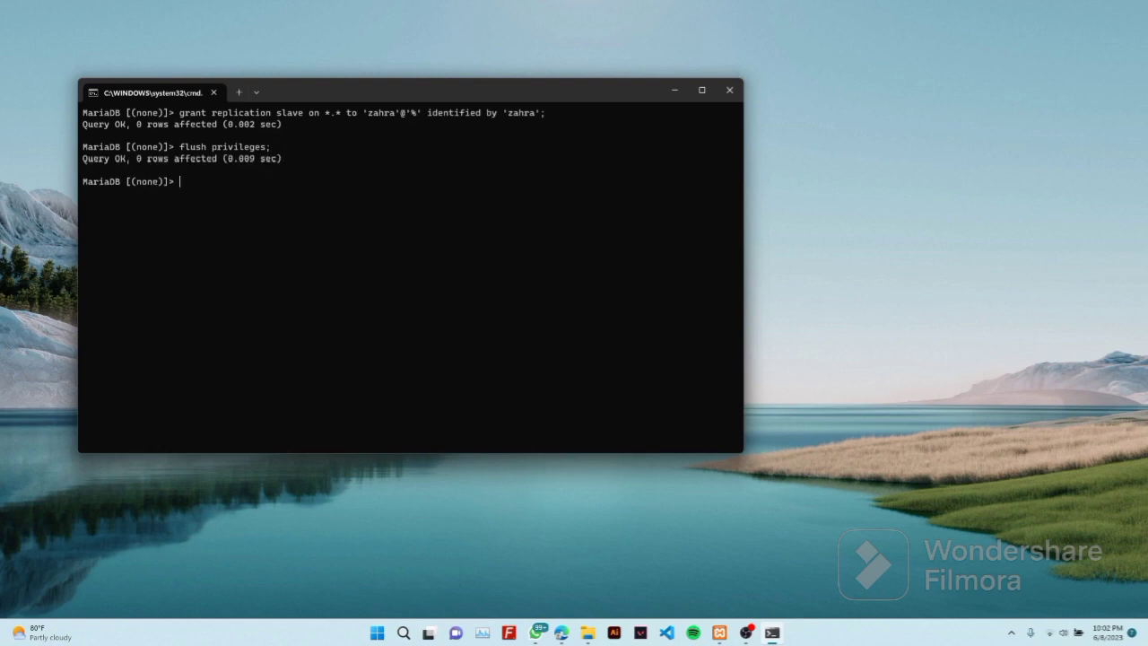
Lock all tables with FLUSH TABLES WITH READ LOCK and type SHOW MASTER STATUS
type("flush tables with read lock;")
key("Return")
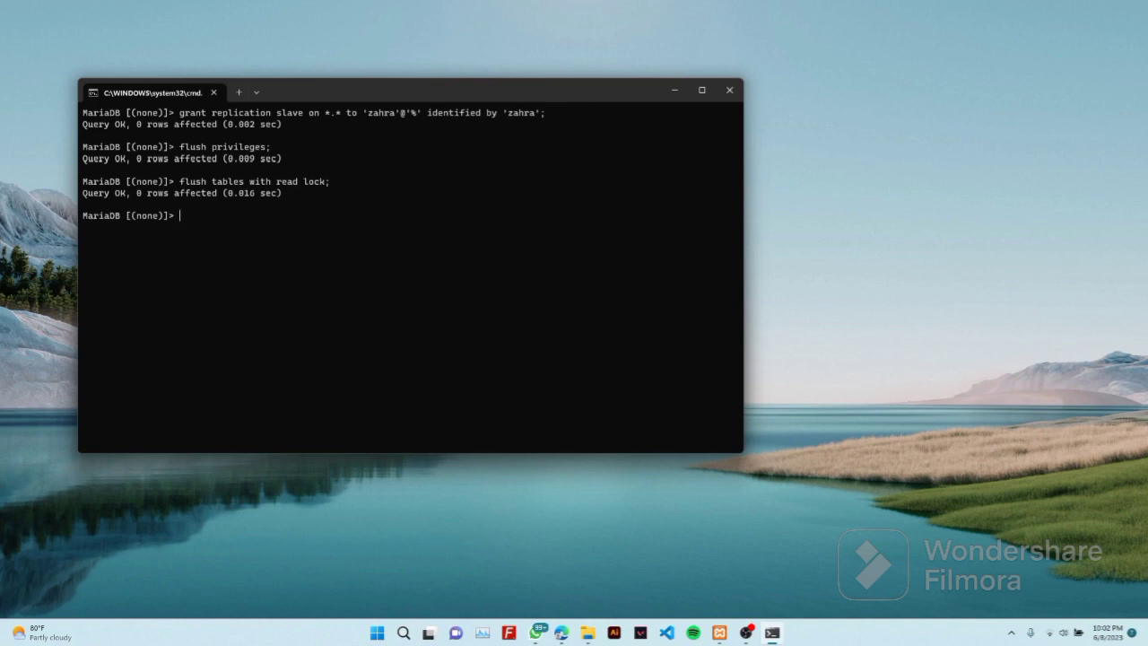
type("show master sat")
key("BackSpace")
key("BackSpace")
type("tastus")
key("BackSpace")
key("BackSpace")
key("BackSpace")
key("BackSpace")
type("tus")
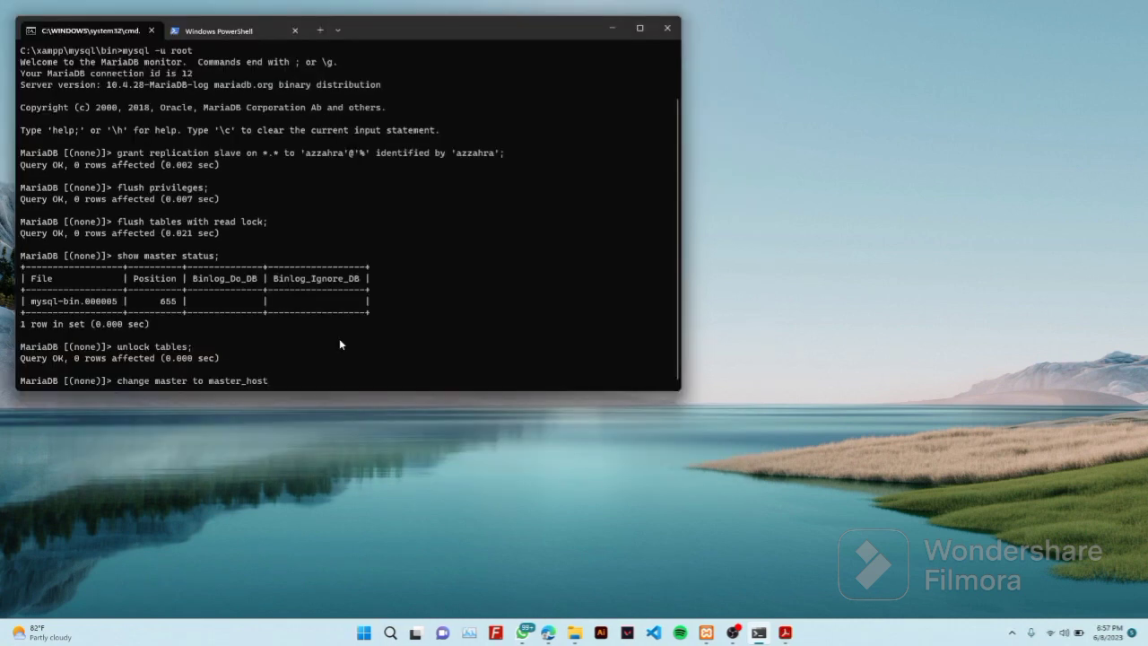
Set master_host '192.168.1.10' plus the replication user's name and password in CHANGE MASTER TO
key("Return")
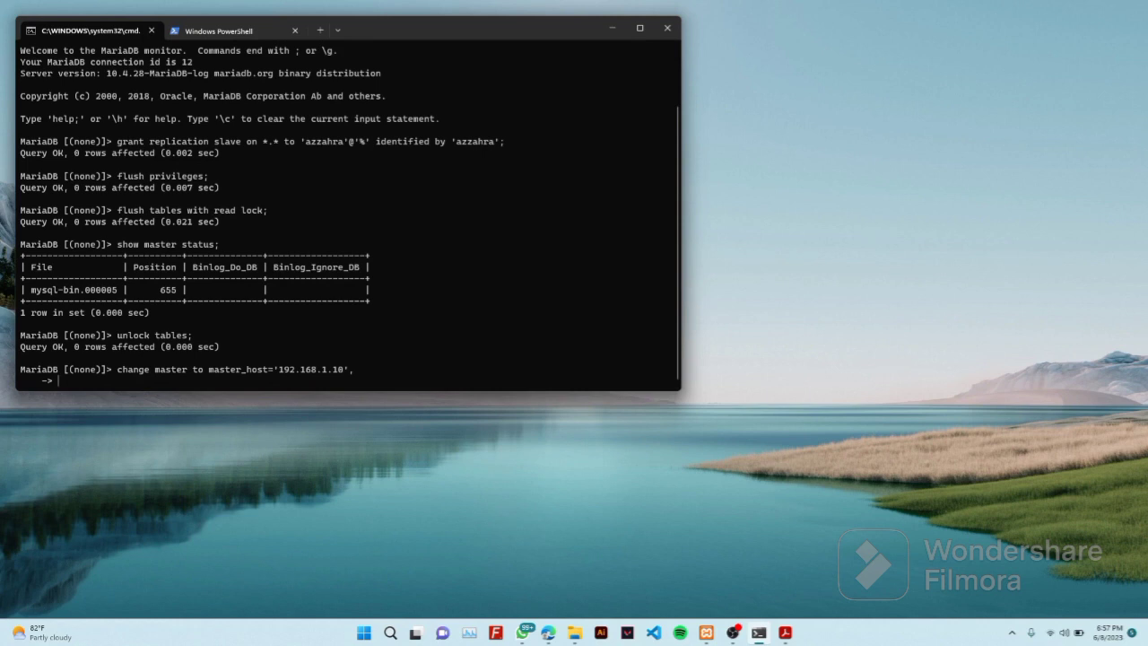
key("Return")
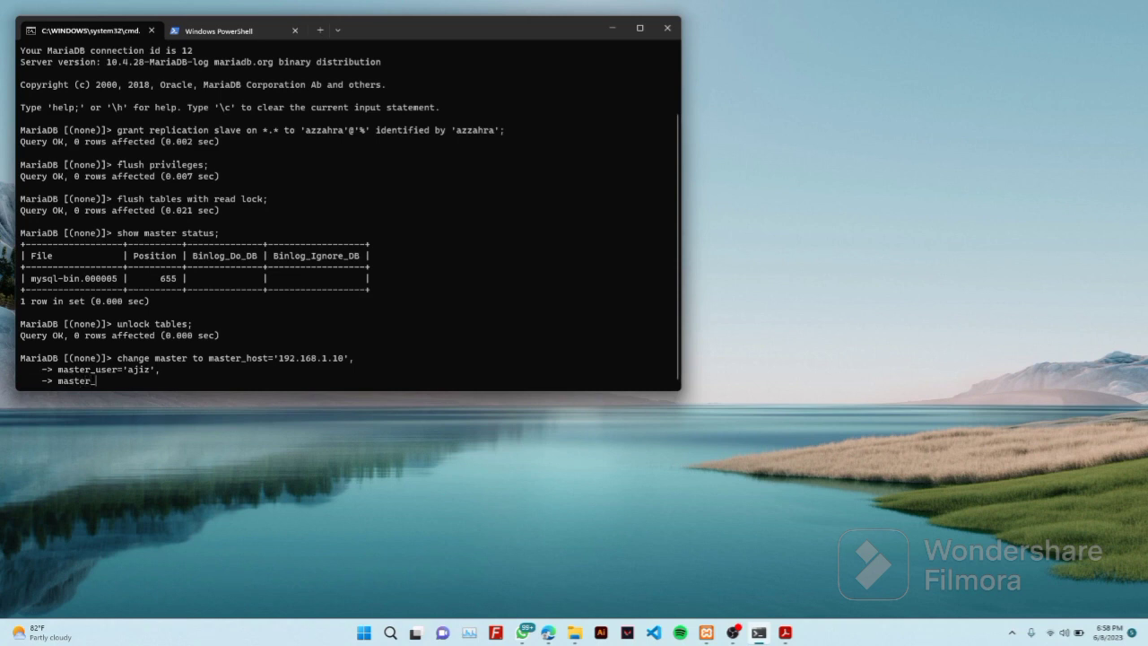
key("Return")
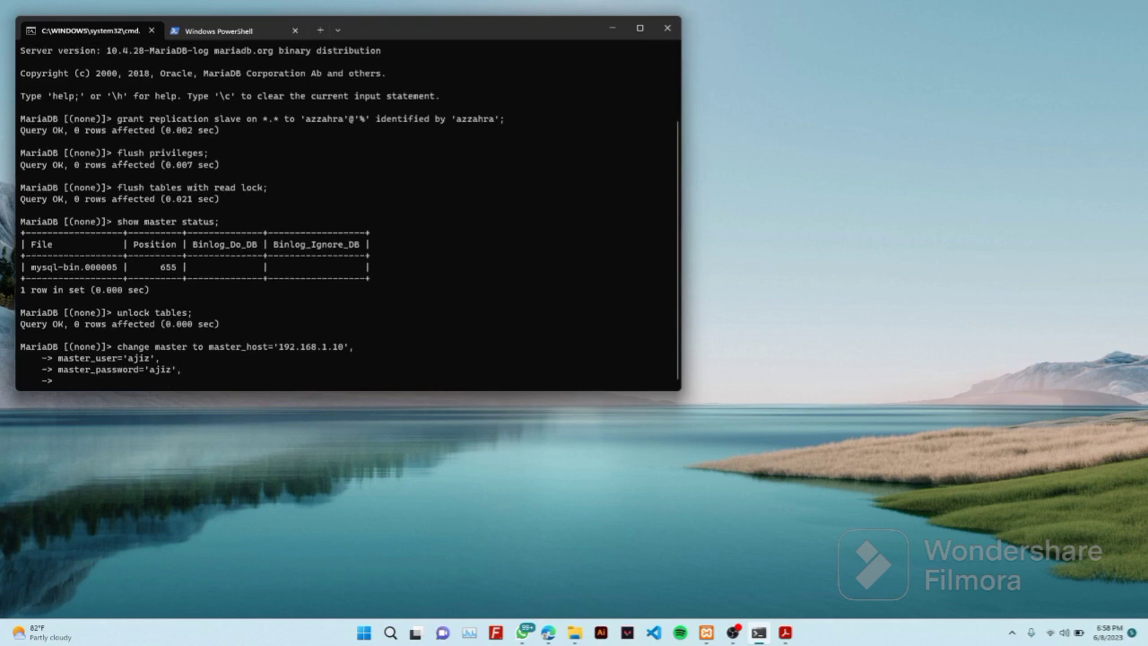
Add master_log_file 'mysql-bin.000001' and master_log_pos 635 and run it, getting ERROR 1198
type("master_log_file='mysql-bin.00000")
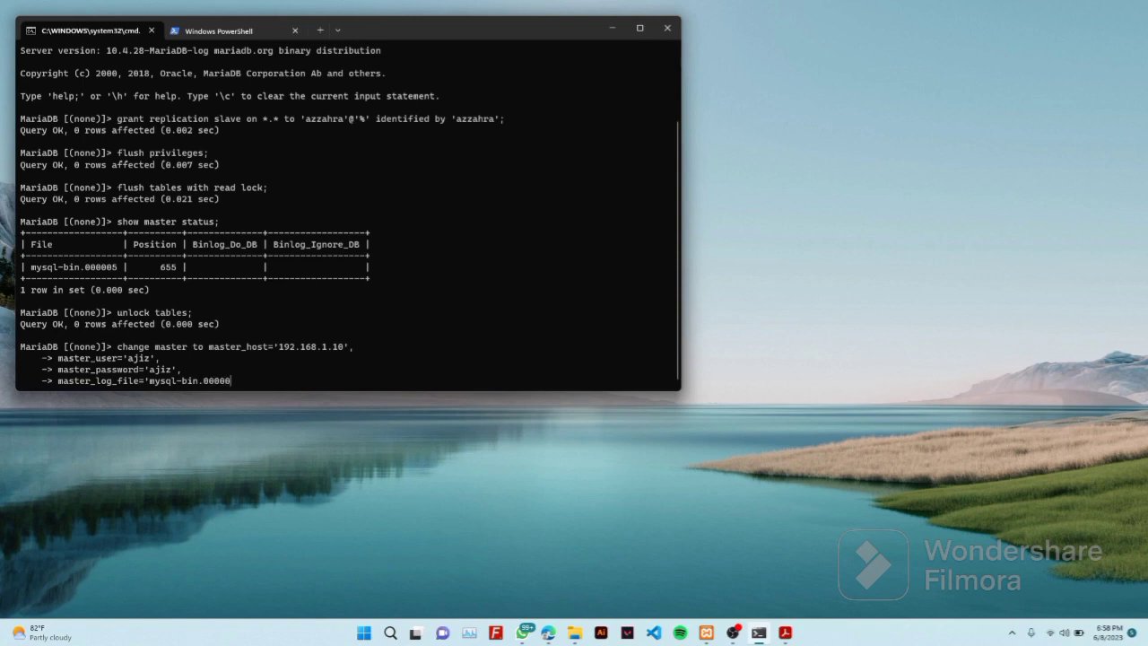
type("1',")
key("Return")
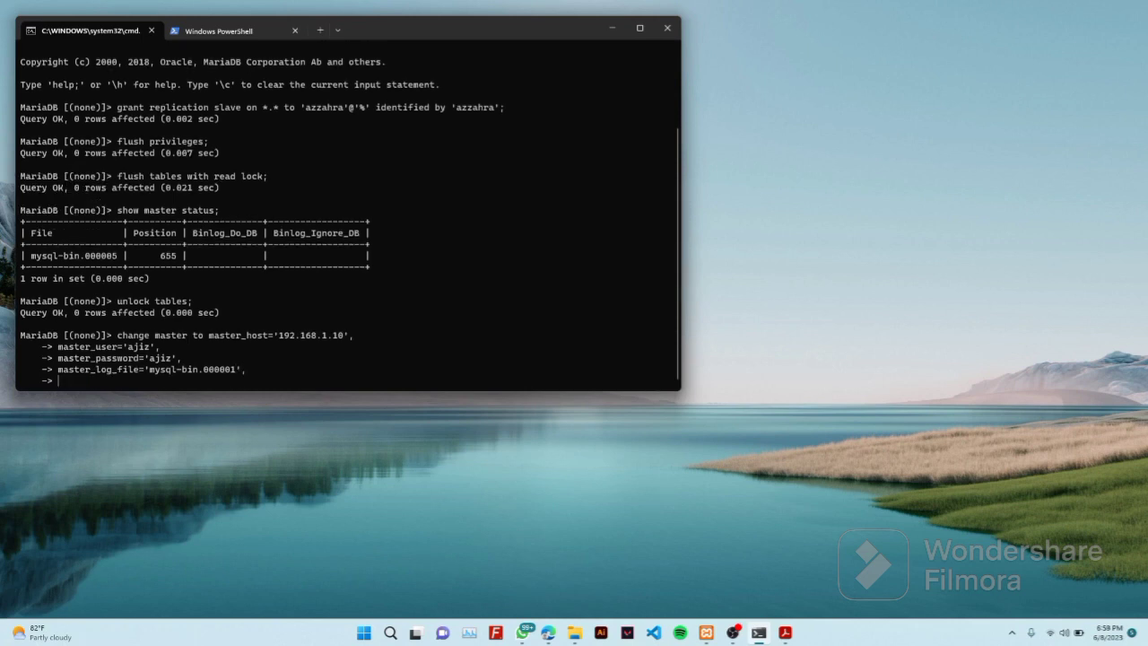
type("master_log_pos=635;")
key("Return")
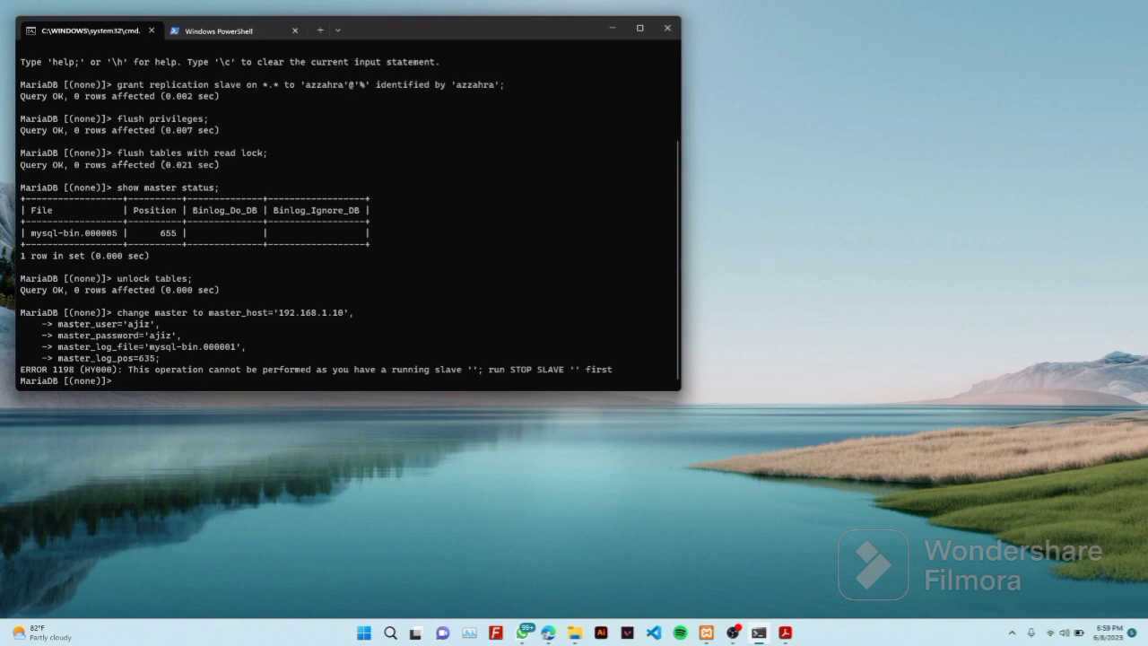
Stop the slave and rerun the CHANGE MASTER statement for 192.168.1.10, position 635, from history
type("stop slave;")
key("Return")
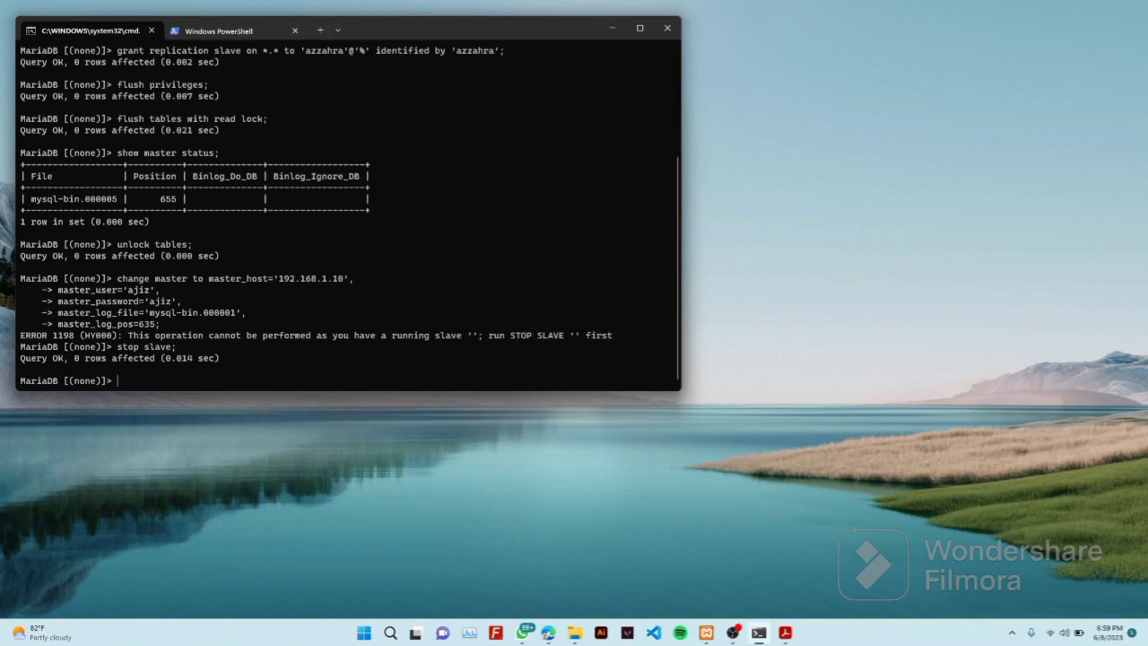
key("Up")
key("Up")
key("Up")
key("Up")
key("Up")
key("Up")
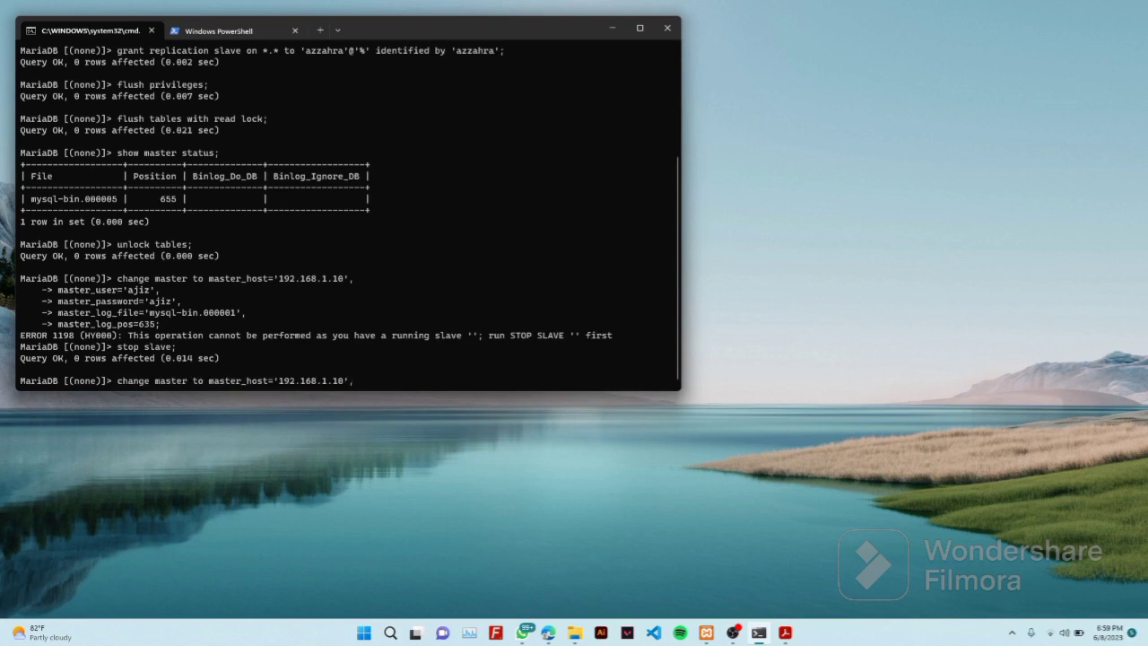
key("Return")
key("Up")
key("Up")
key("Up")
key("Up")
key("Up")
key("Up")
key("Up")
key("Up")
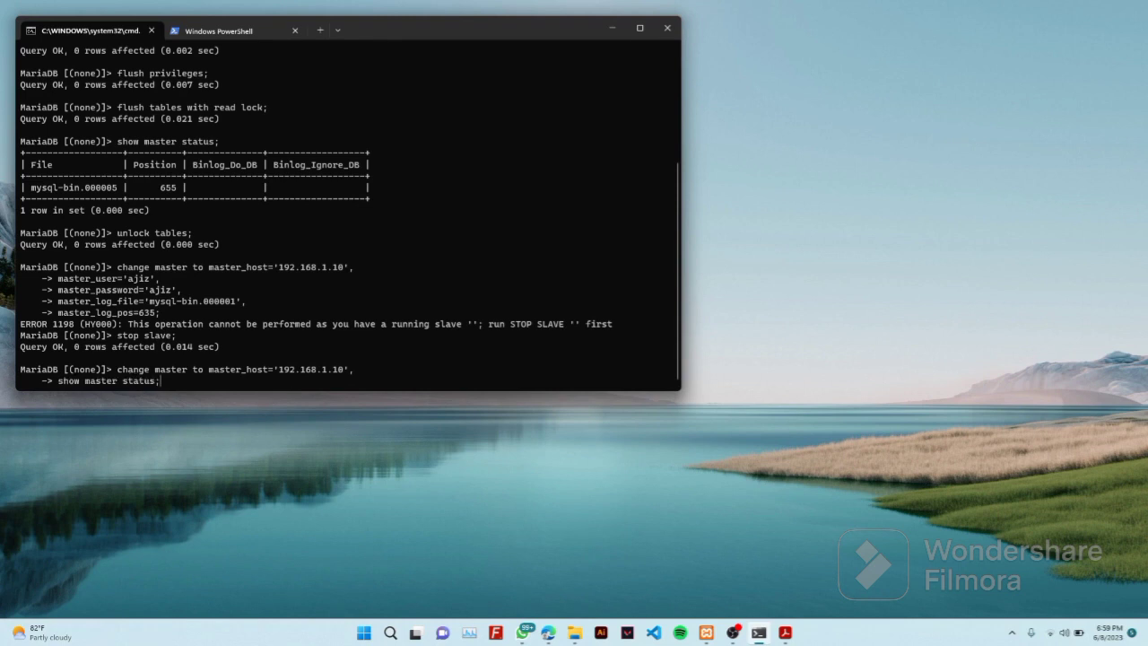
key("Down")
key("Down")
key("Down")
key("Return")
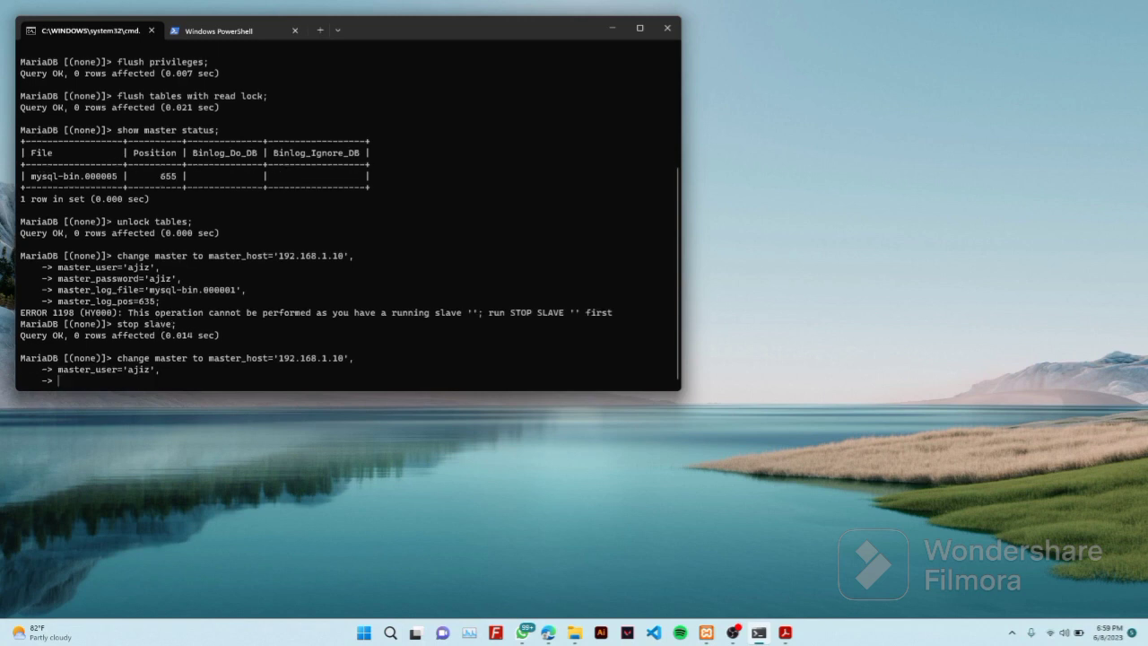
key("Down")
key("Return")
key("Down")
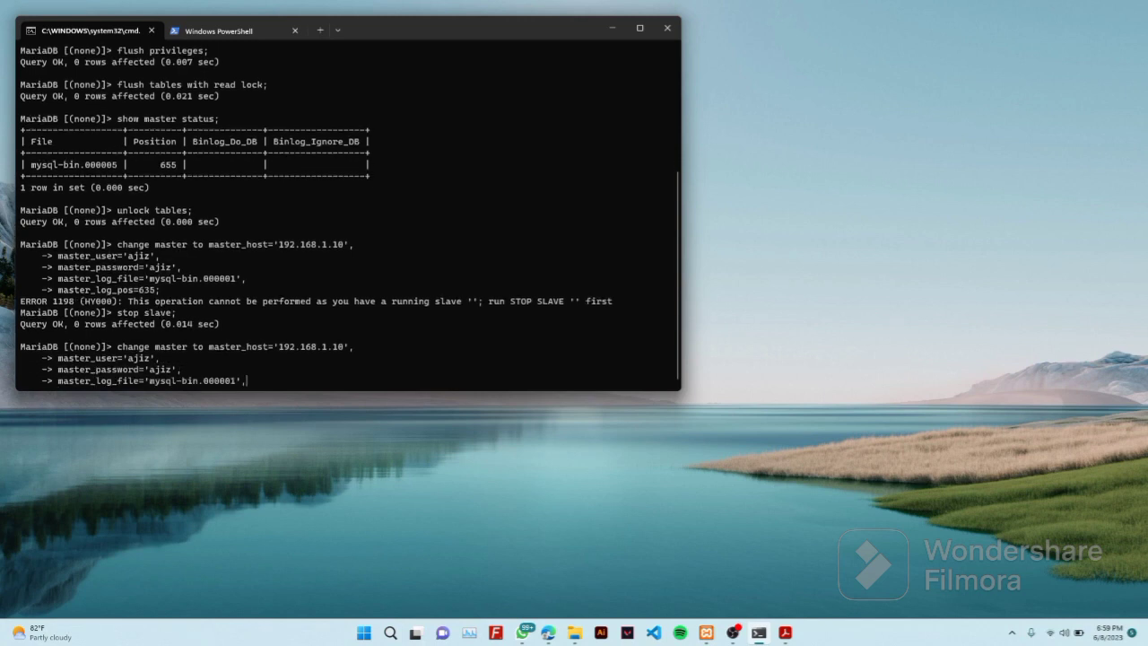
key("Return")
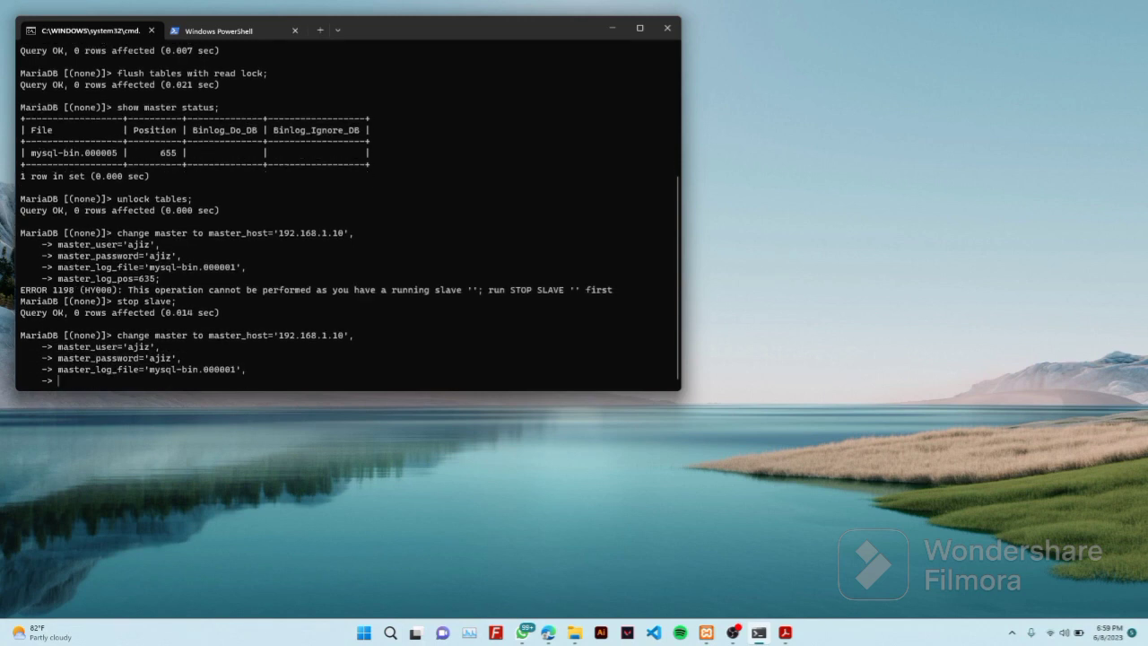
key("Down")
key("Return")
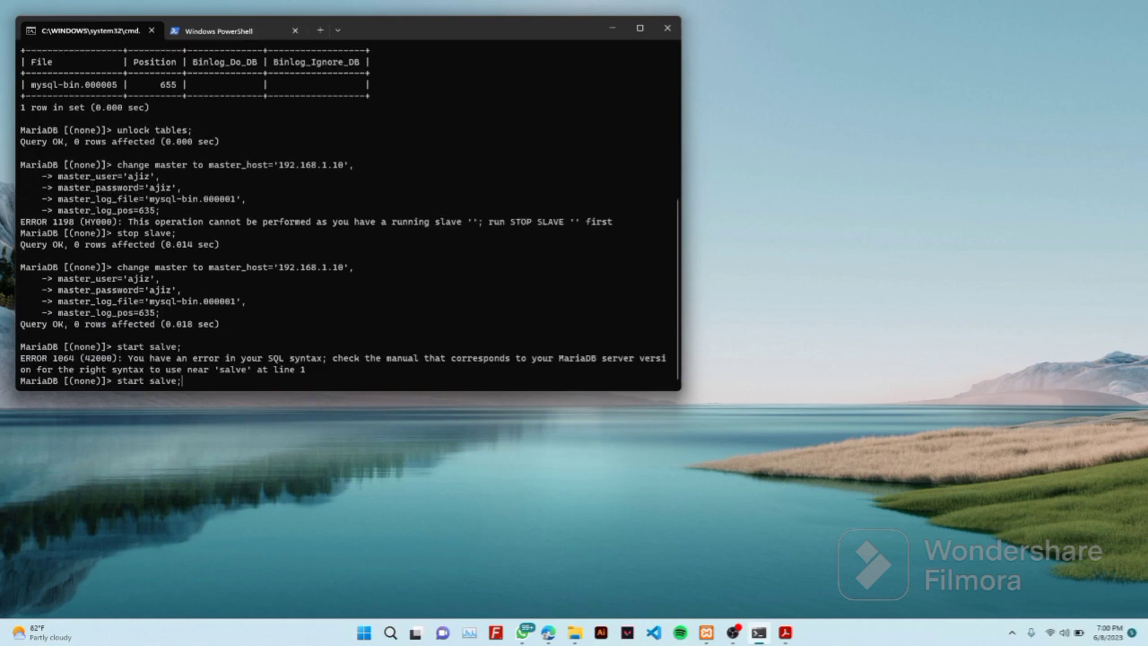
Correct the 'salve' typo, start the slave, and type show slave status\G
key("BackSpace")
key("BackSpace")
type("la")
key("Return")
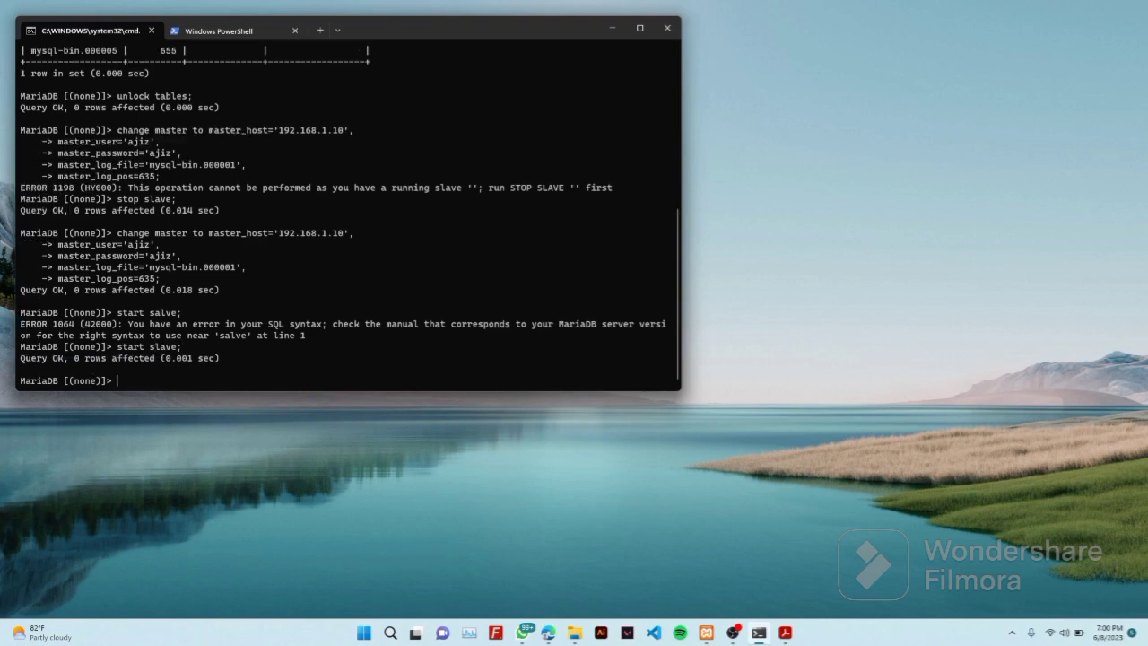
type("show slave status\\G")
Run SHOW SLAVE STATUS\G and scroll the output to confirm the SQL thread runs without errors
key("Return")
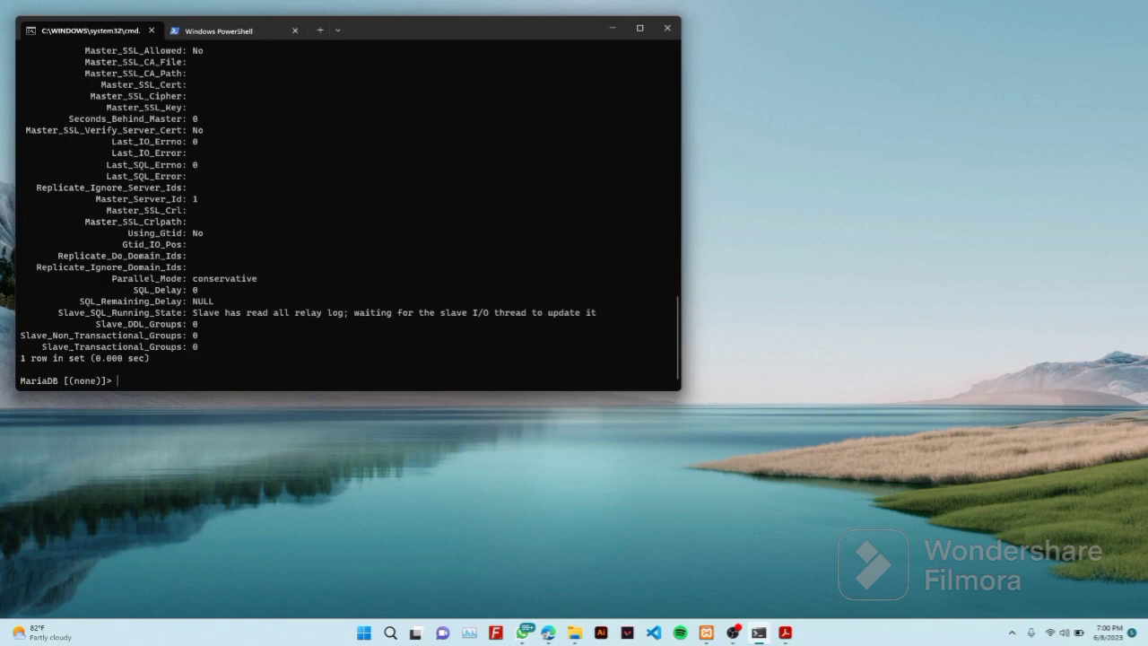
scroll(440, 265, "up", 5)
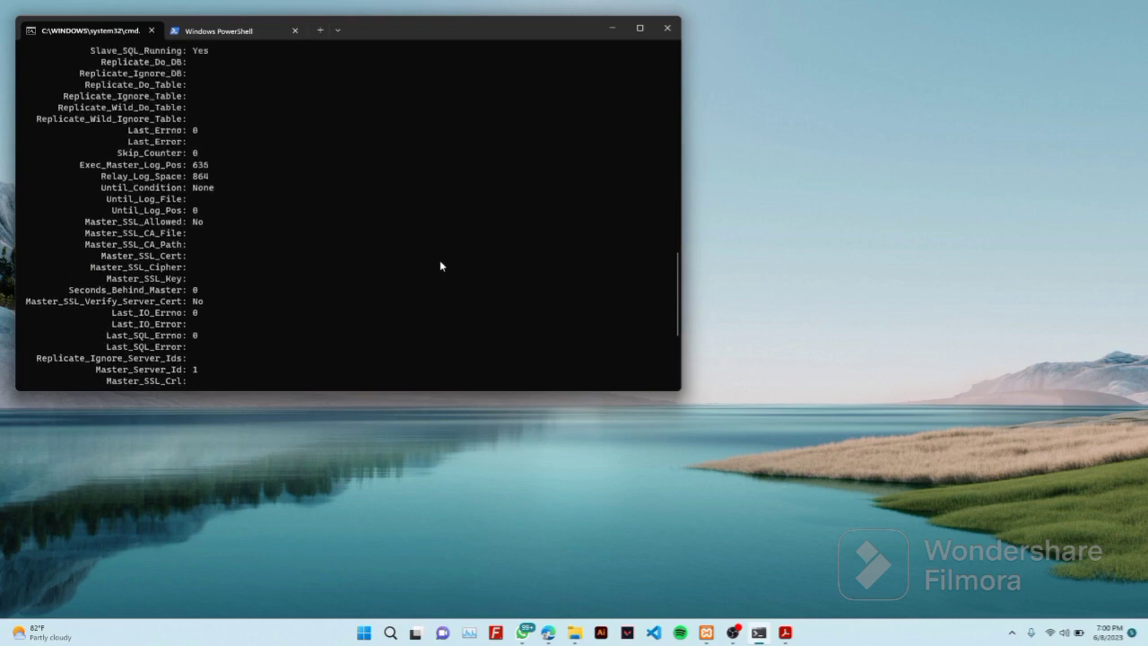
scroll(440, 265, "down", 5)
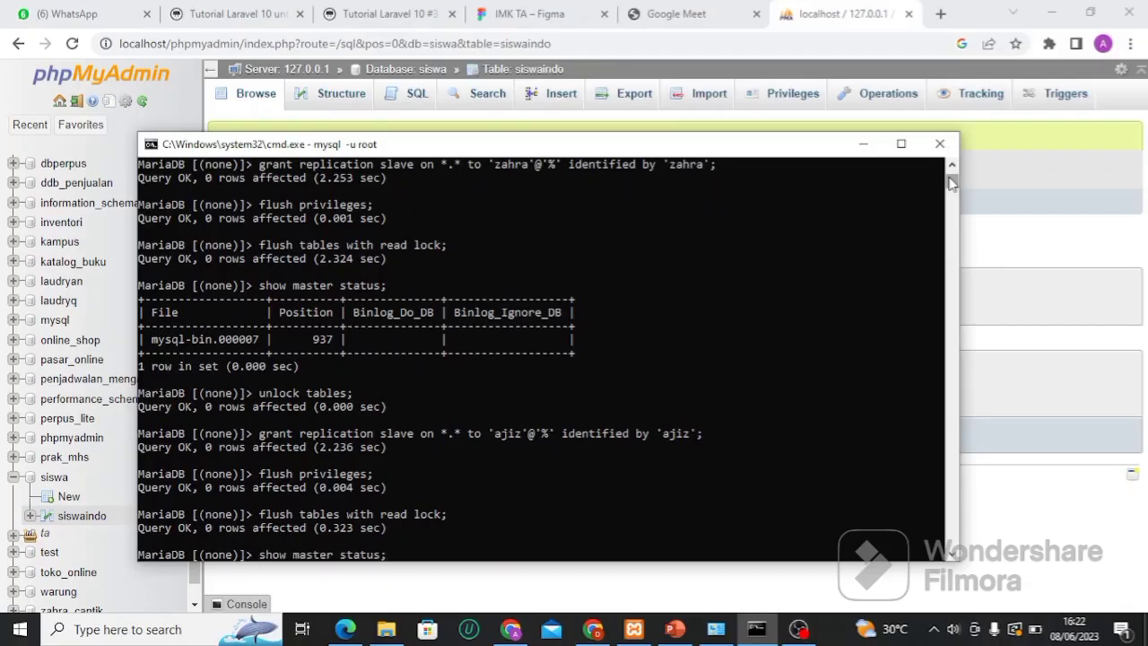
Show master status (mysql-bin.000007 at 1244) and release the read lock with UNLOCK TABLES
key("Return")
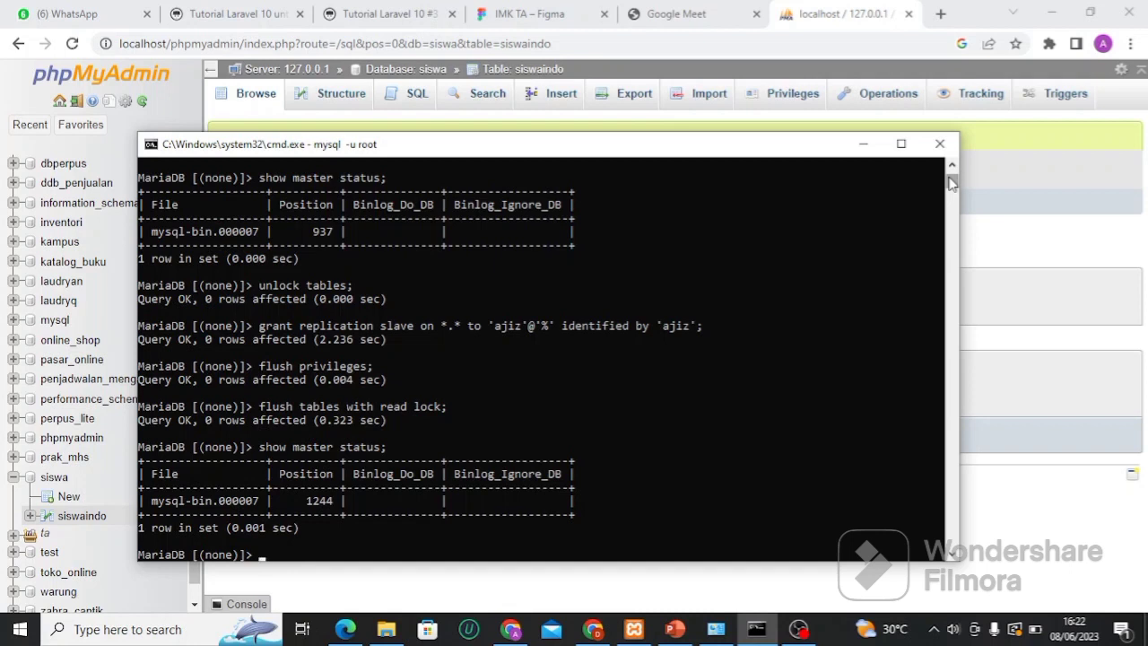
type("unlock tables;")
key("Return")
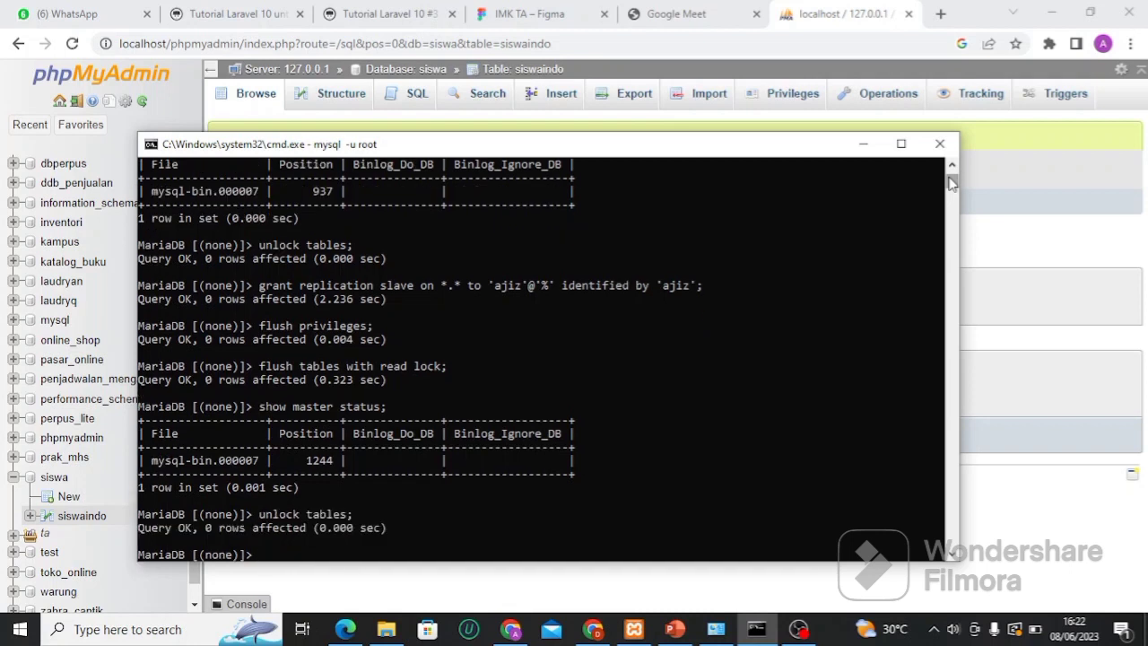
type("change master to m")
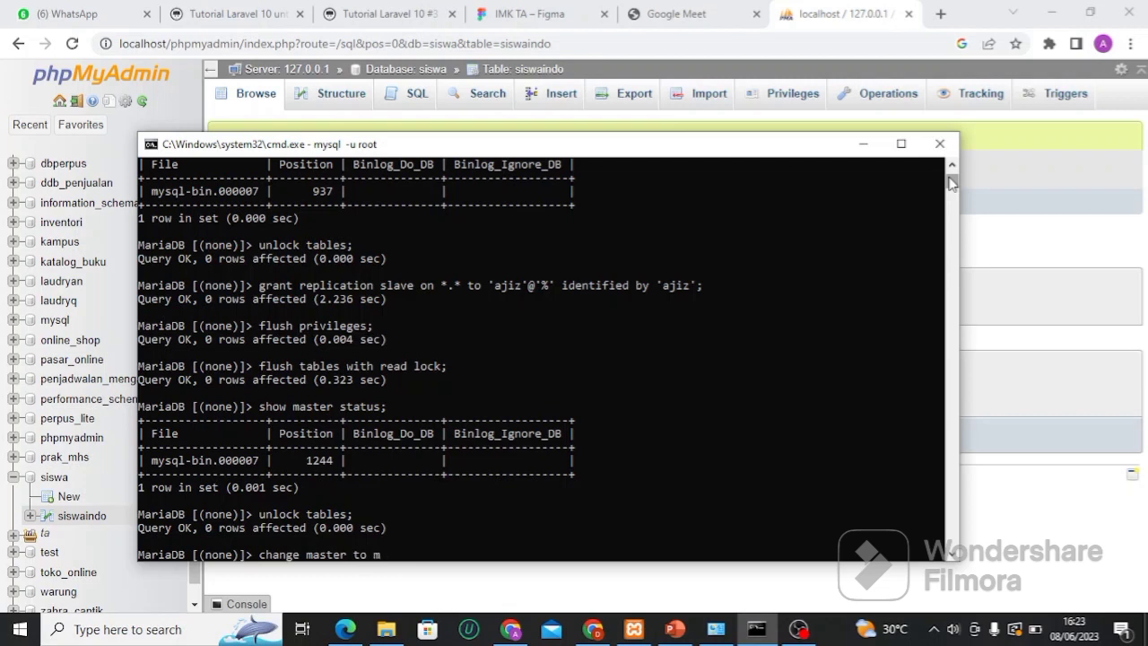
type("aster")
Fix the CHANGE MASTER TO line and set master_host to '192.168.101.67'
key("BackSpace")
key("BackSpace")
key("BackSpace")
key("BackSpace")
key("BackSpace")
key("BackSpace")
key("Return")
type("master")
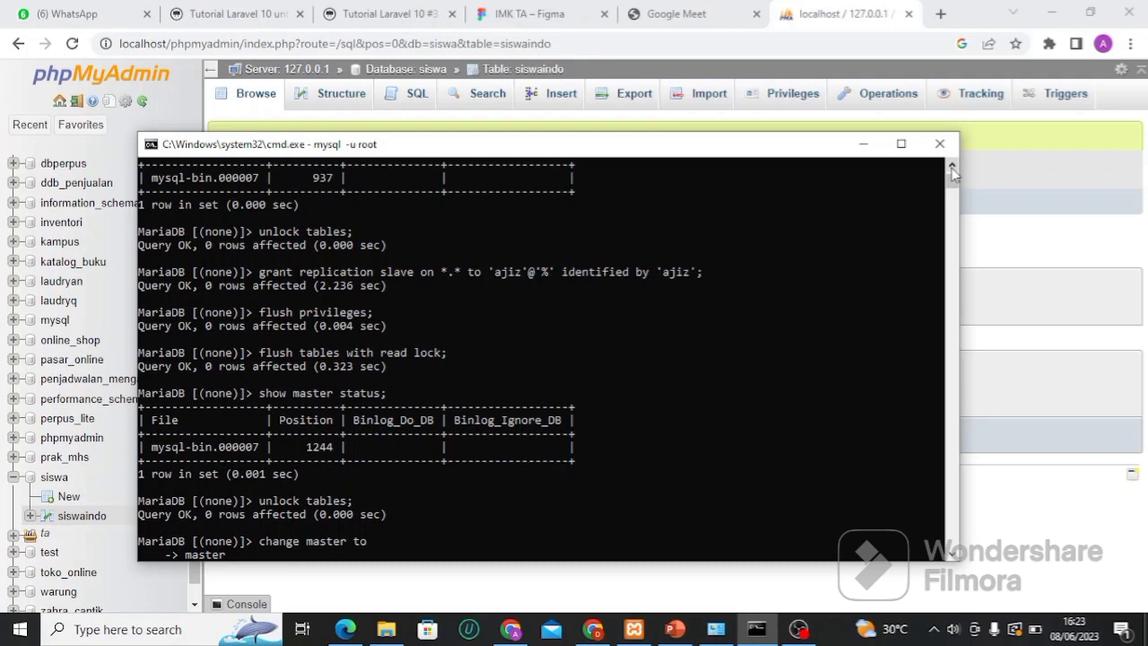
type("_host ='192.168.")
type("101.")
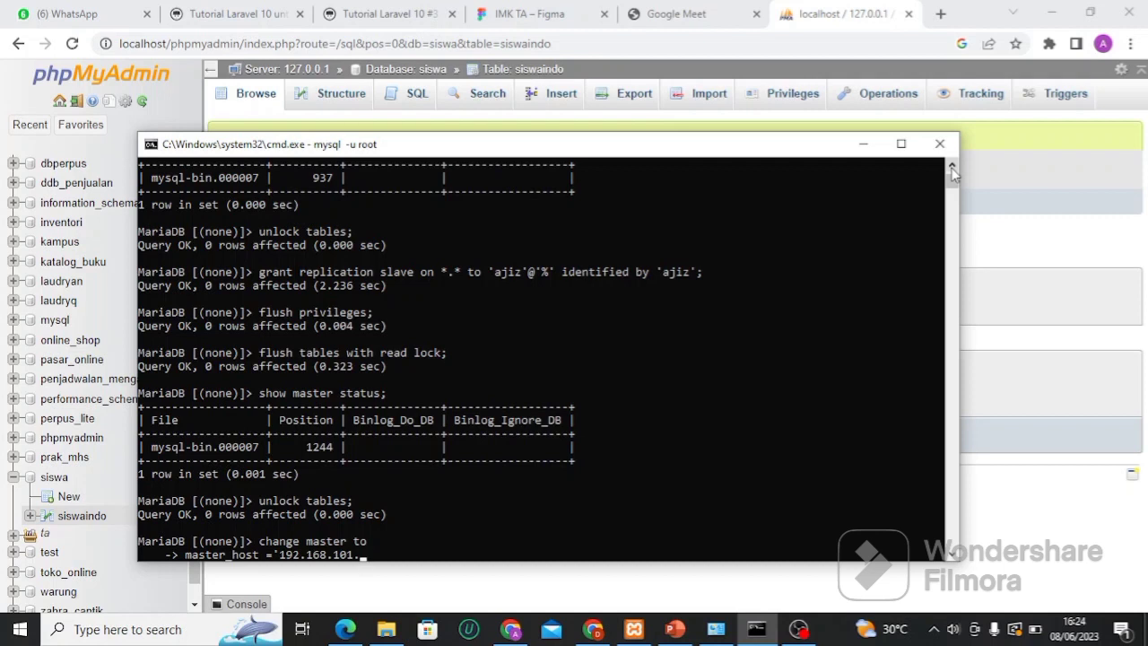
type("67',")
key("Return")
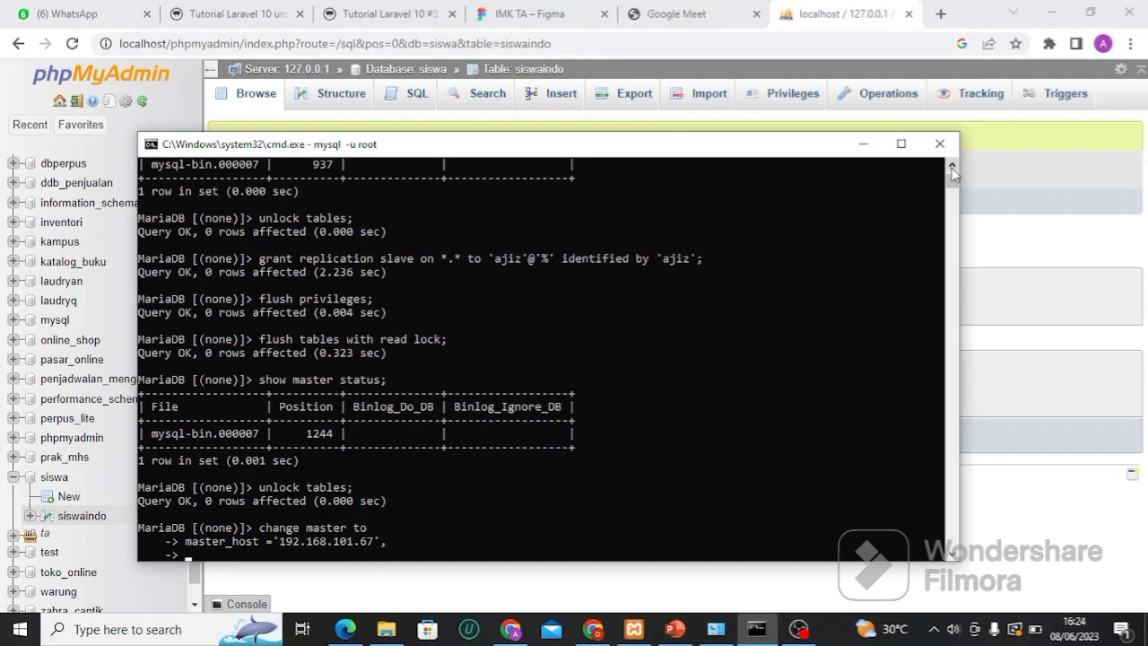
Add master_user and master_password for the replication account, then begin master_log_pos
type("master_user ='")
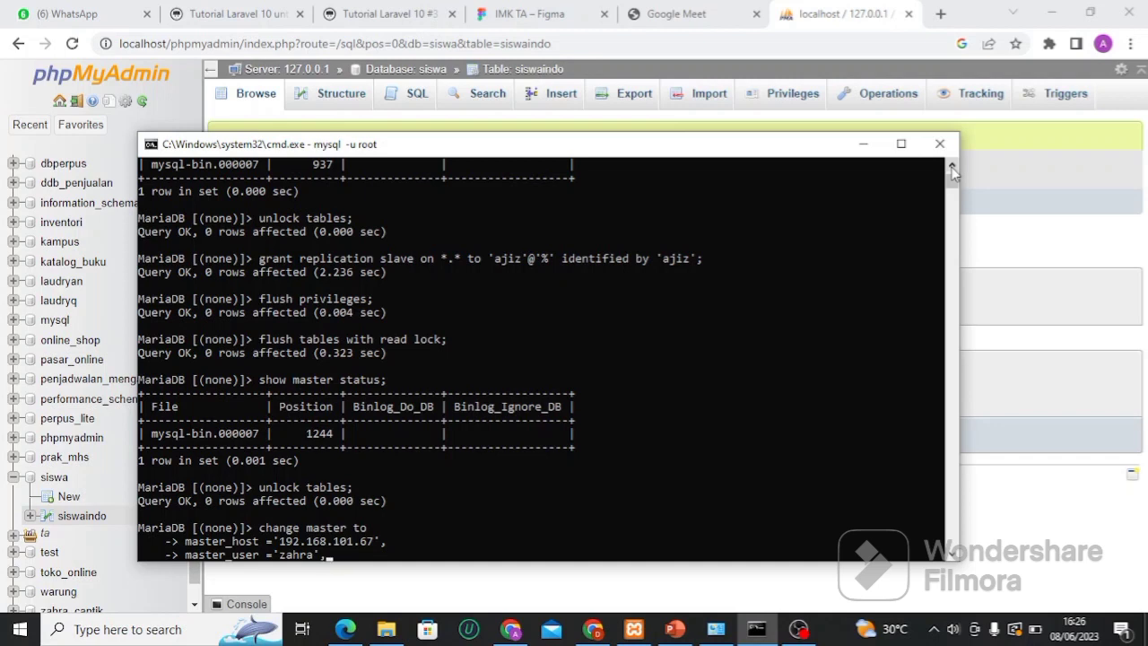
key("Return")
type("master_")
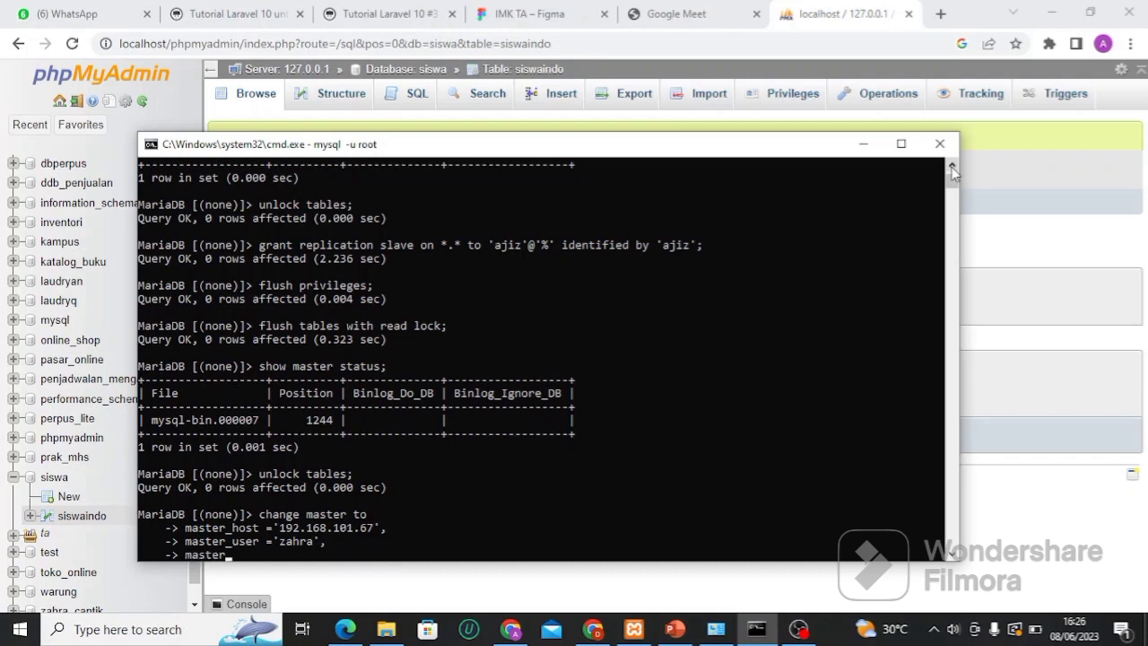
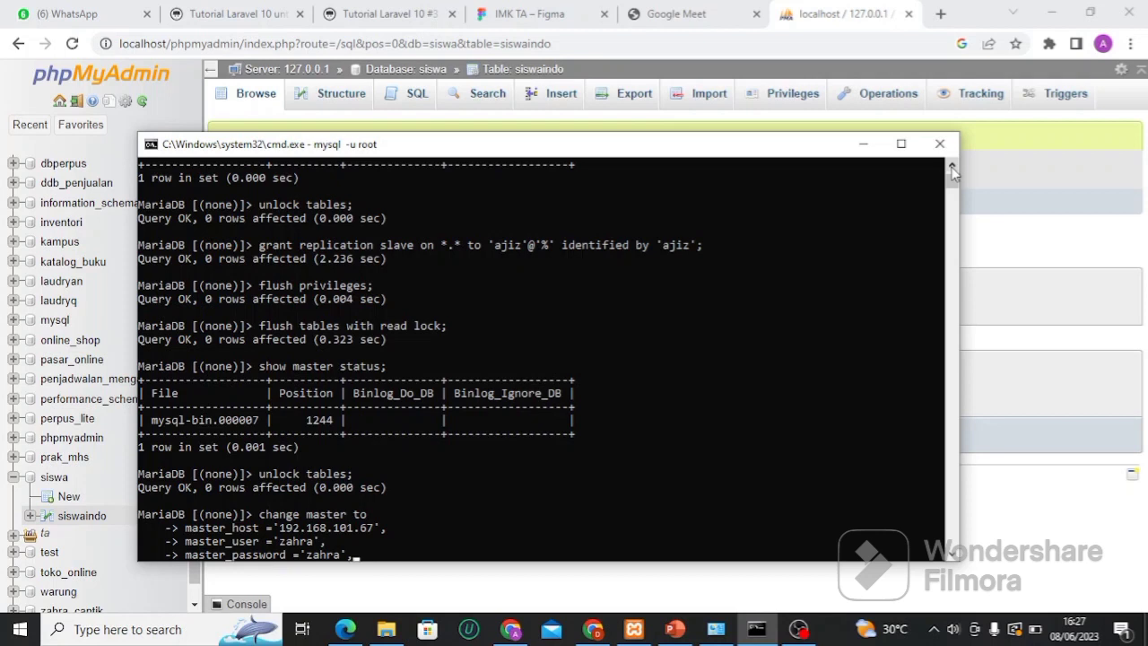
type(",")
key("Return")
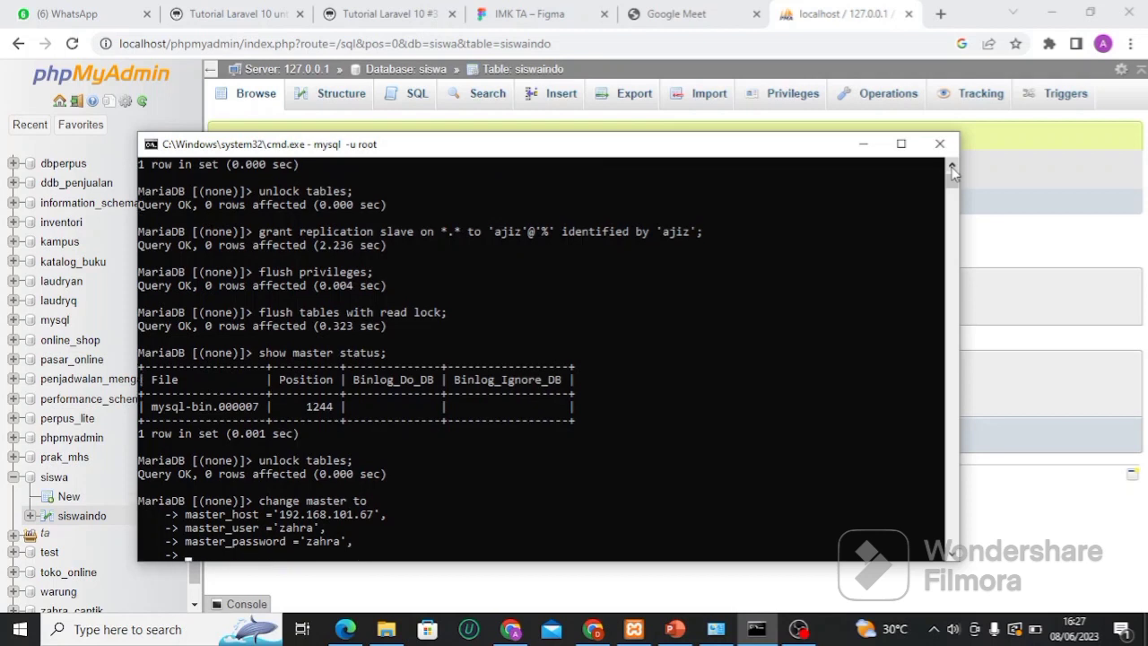
type("master_log_pos =")
Finish with master_log_pos 328 and master_log_file 'mysql-bin.000002'; after ERROR 1198, type stop slave
type("328,")
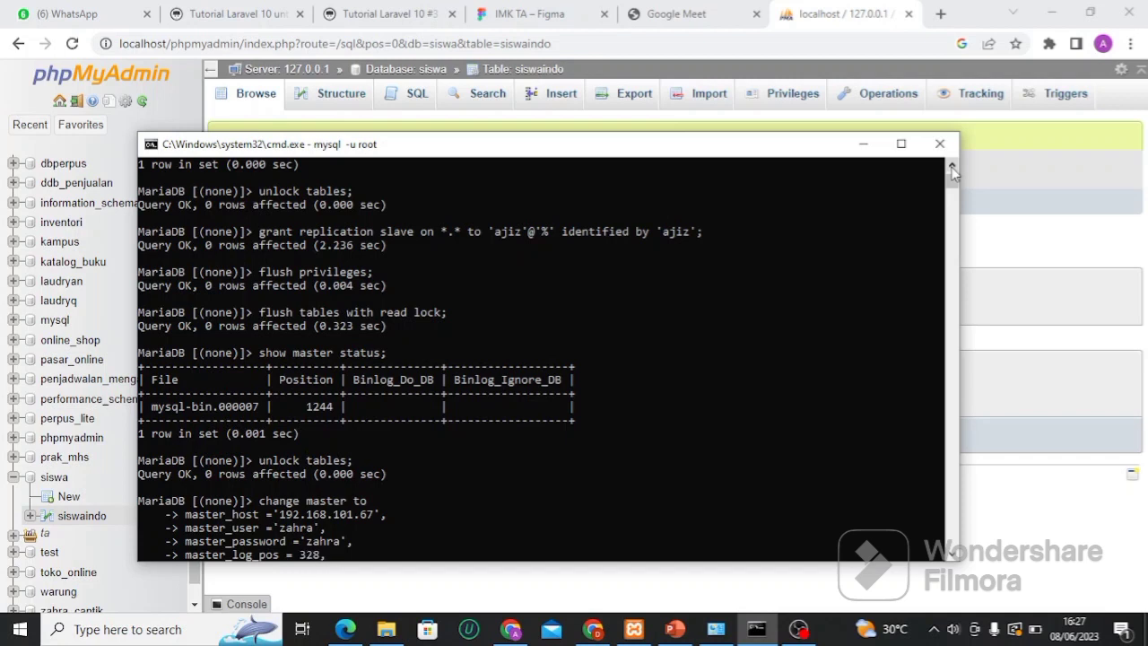
key("Return")
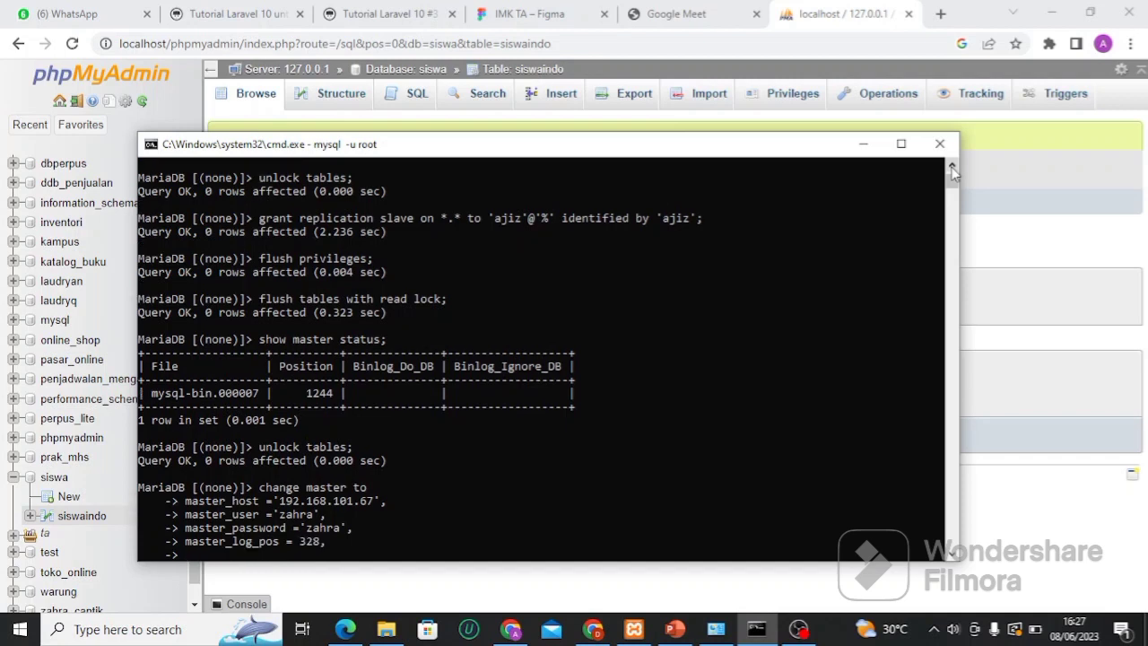
type("master_log_file ='m")
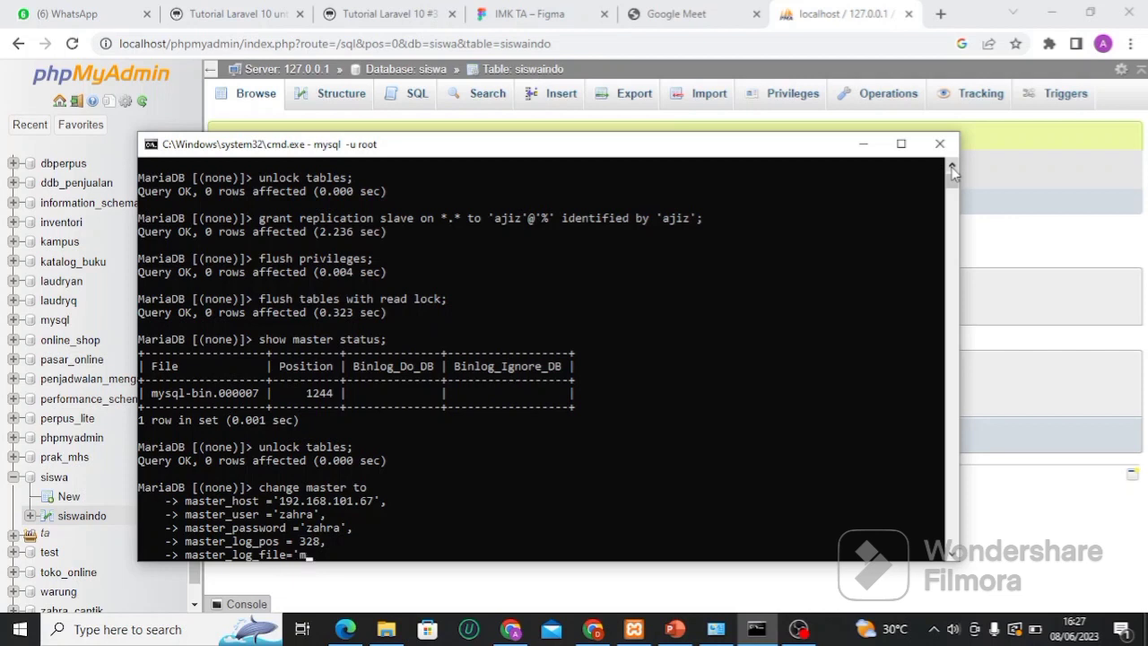
type("ysql-bin.00000")
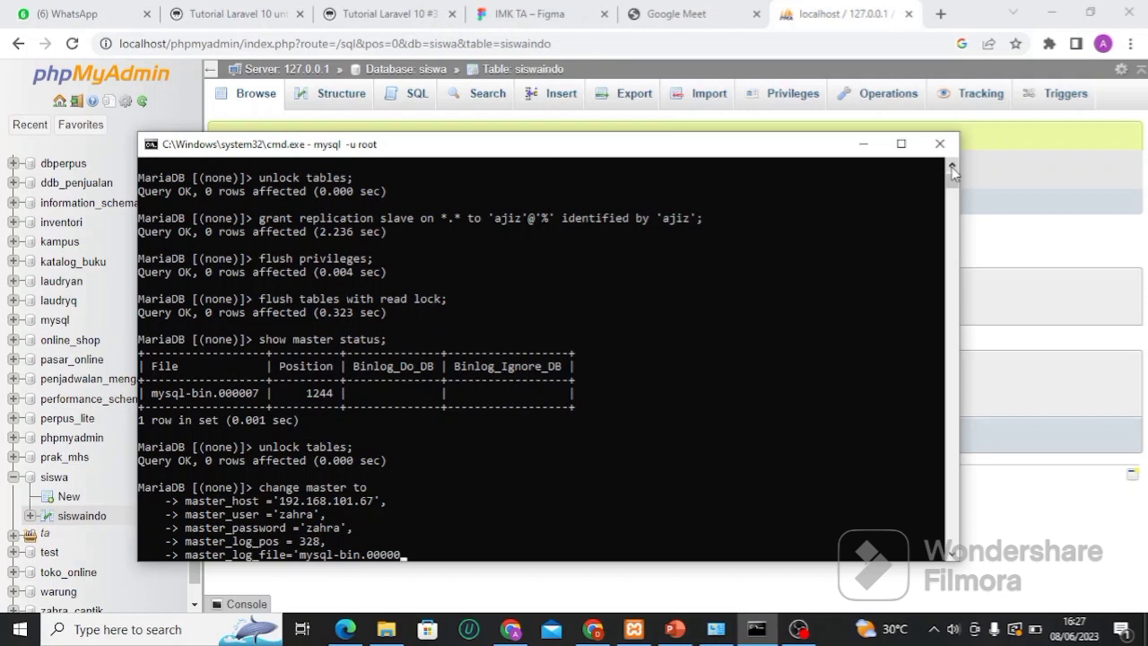
type("2';")
key("Return")
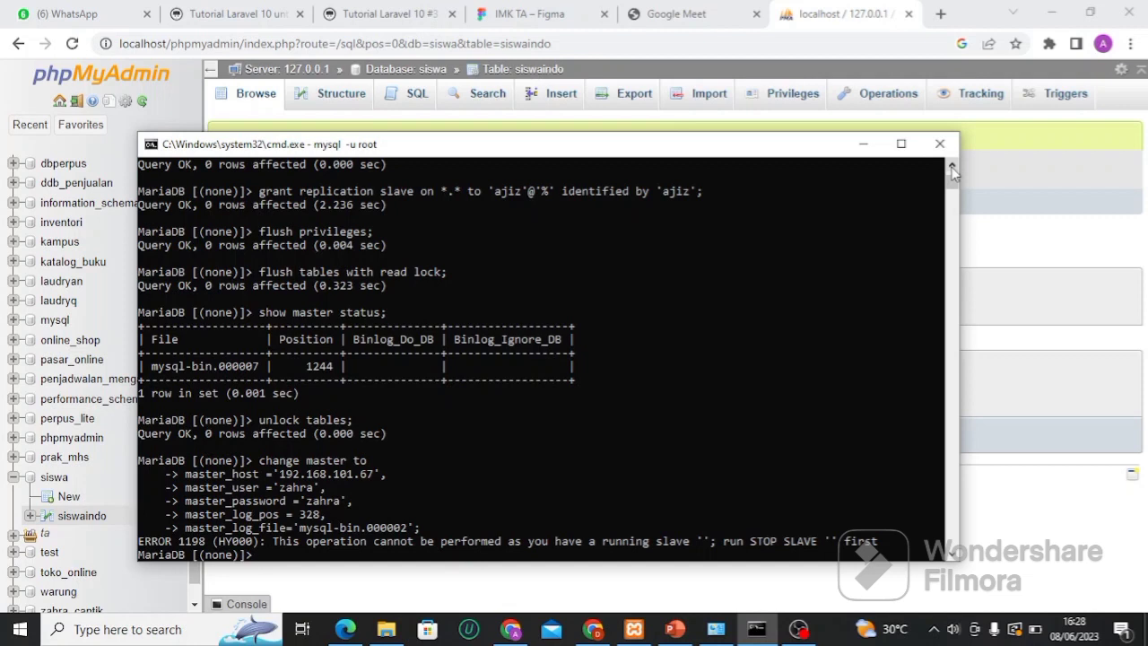
type("stop slave;")
Stop the slave and rerun CHANGE MASTER for 192.168.101.67, mysql-bin.000002, position 328 from history
key("Return")
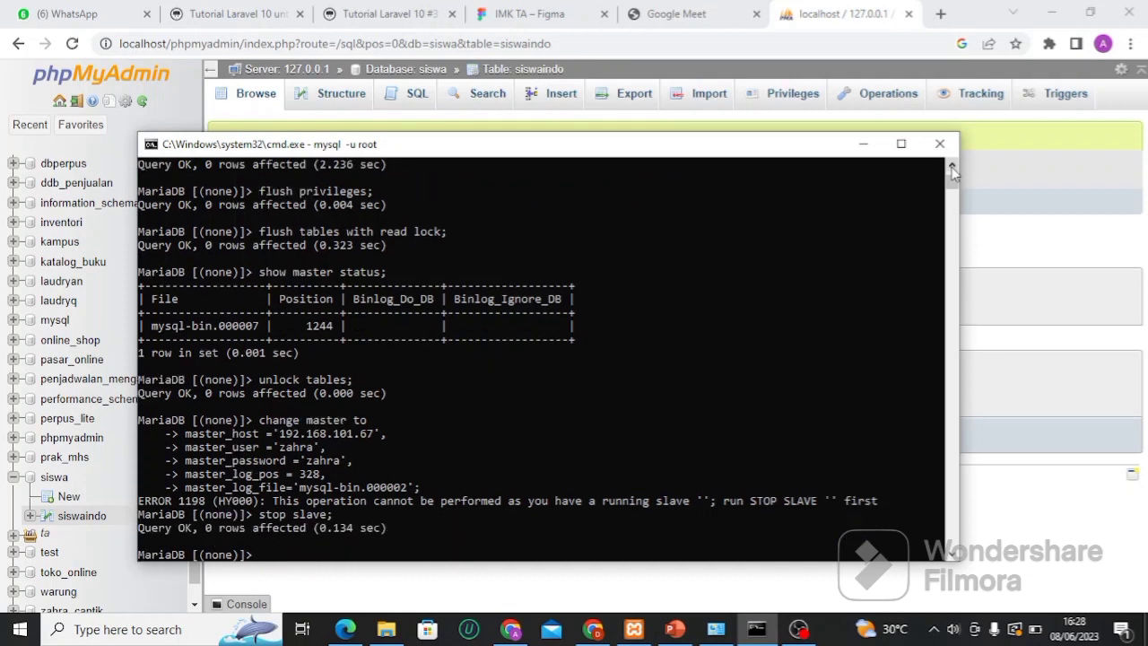
key("Up")
key("Up")
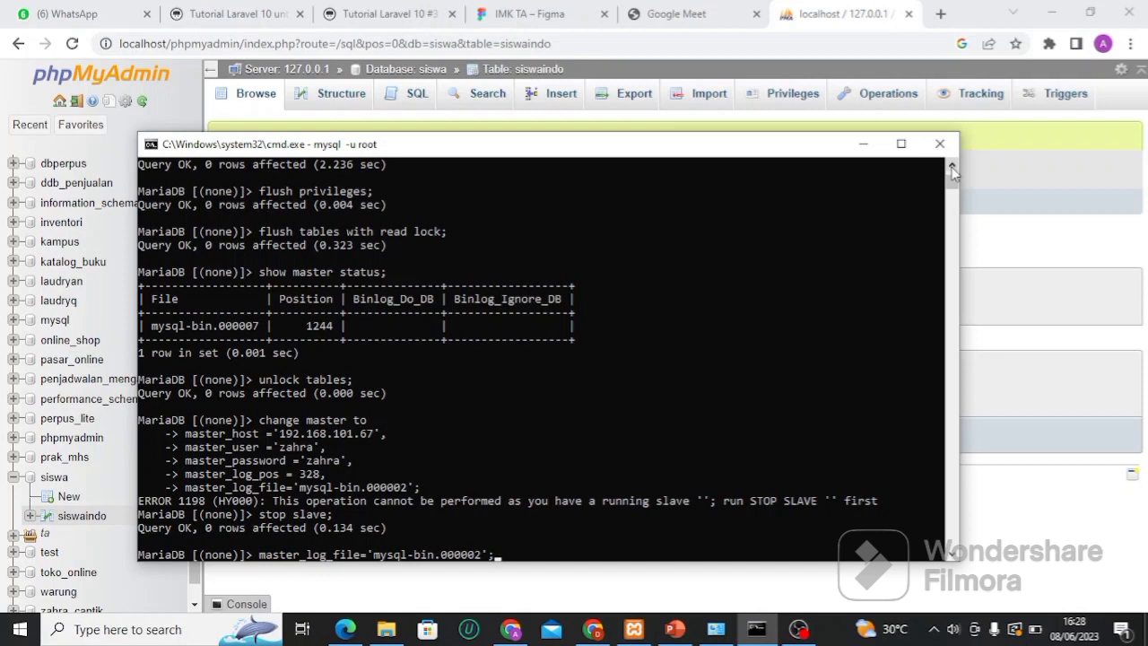
key("Up")
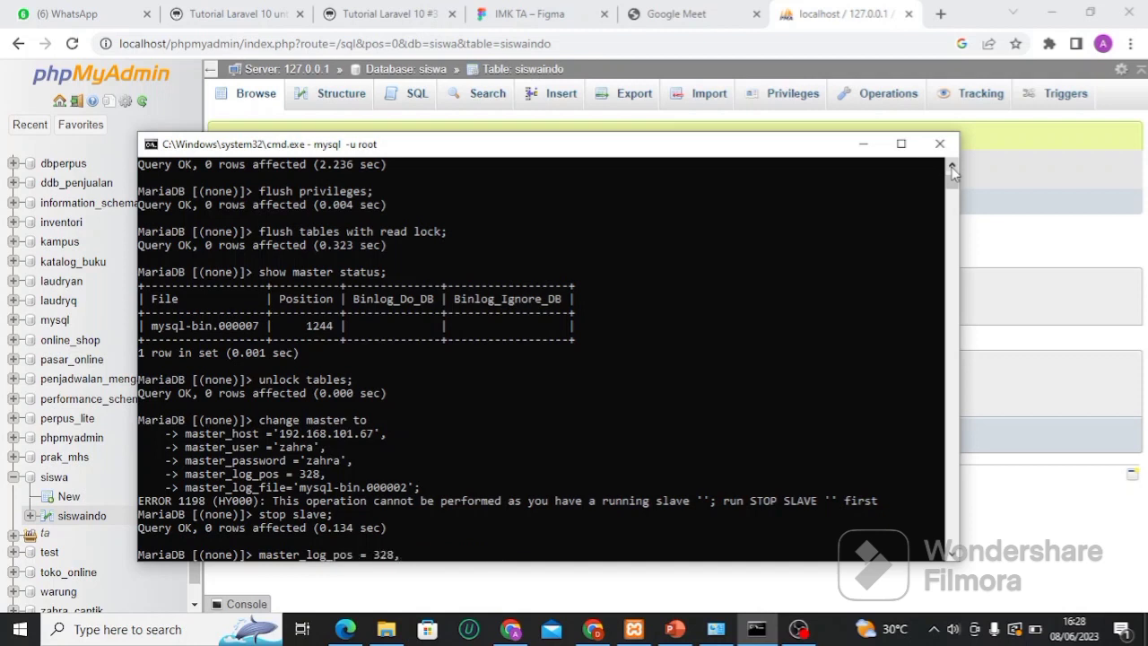
key("Up")
key("Up")
key("Up")
key("Up")
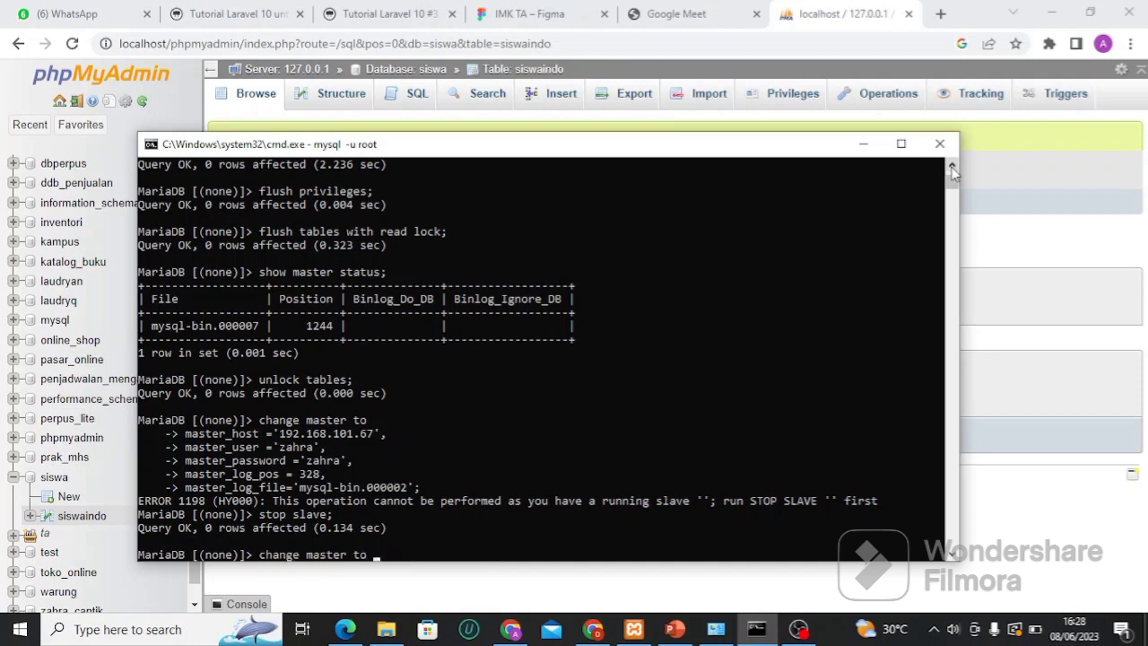
key("Return")
key("Up")
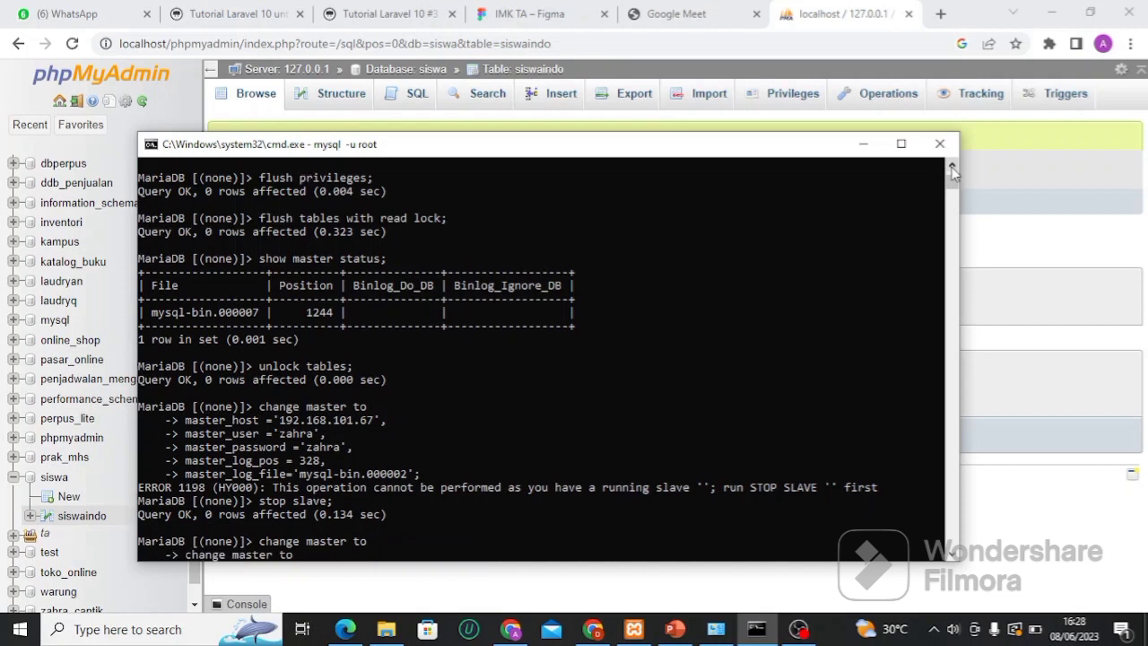
key("Down")
key("Return")
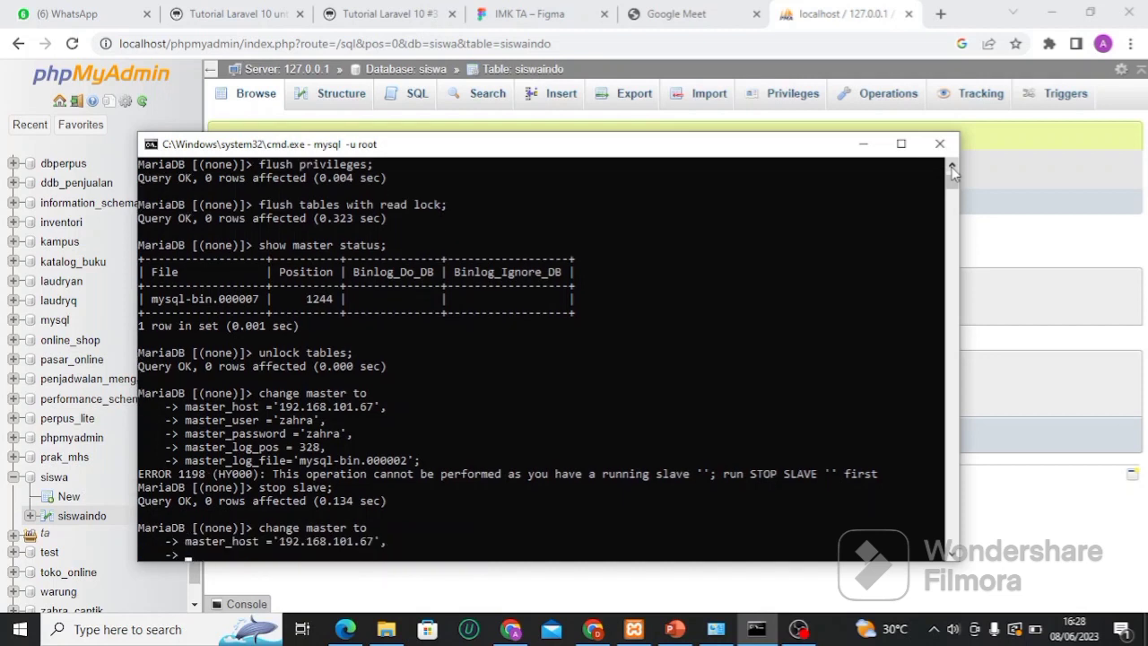
key("Down")
key("Return")
key("Down")
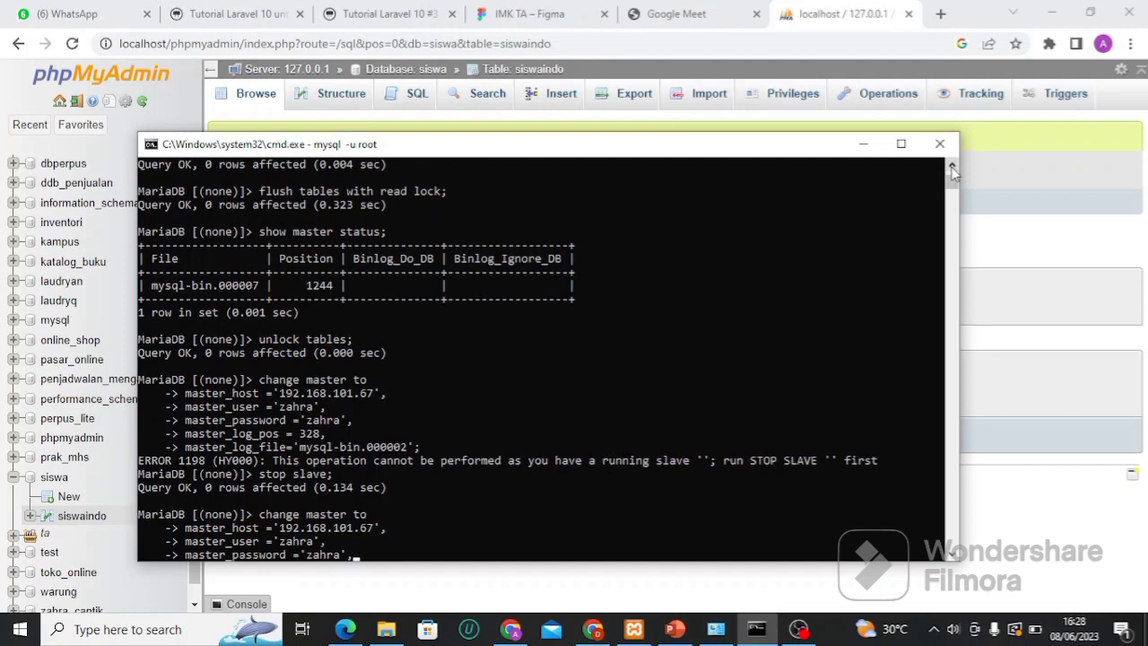
key("Return")
key("Down")
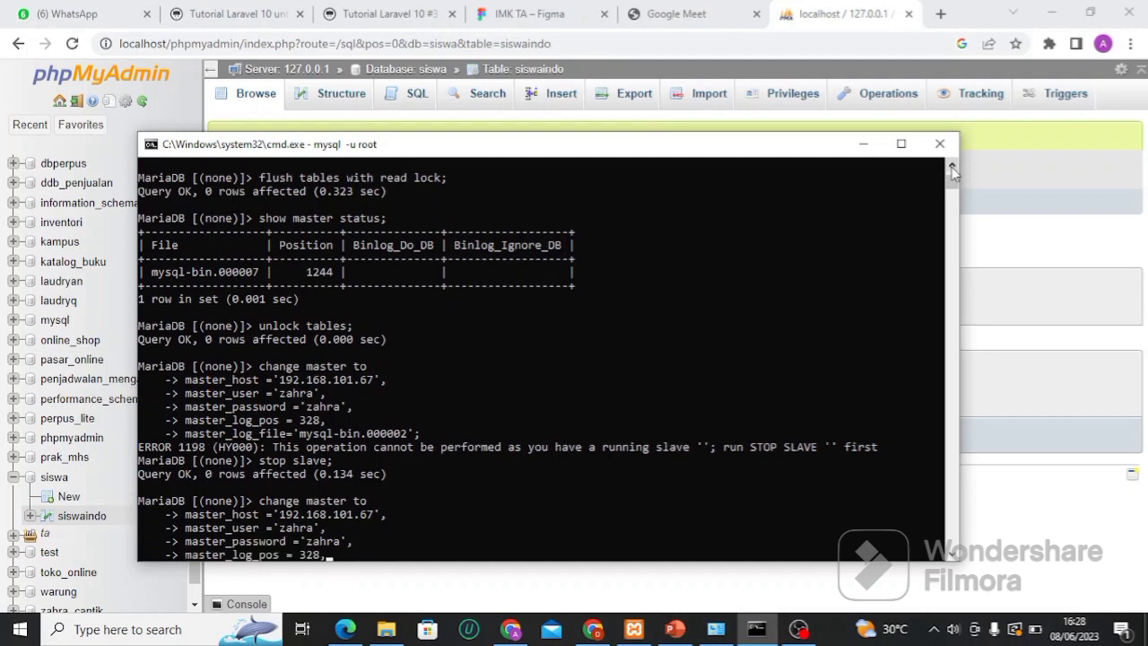
key("Return")
key("Down")
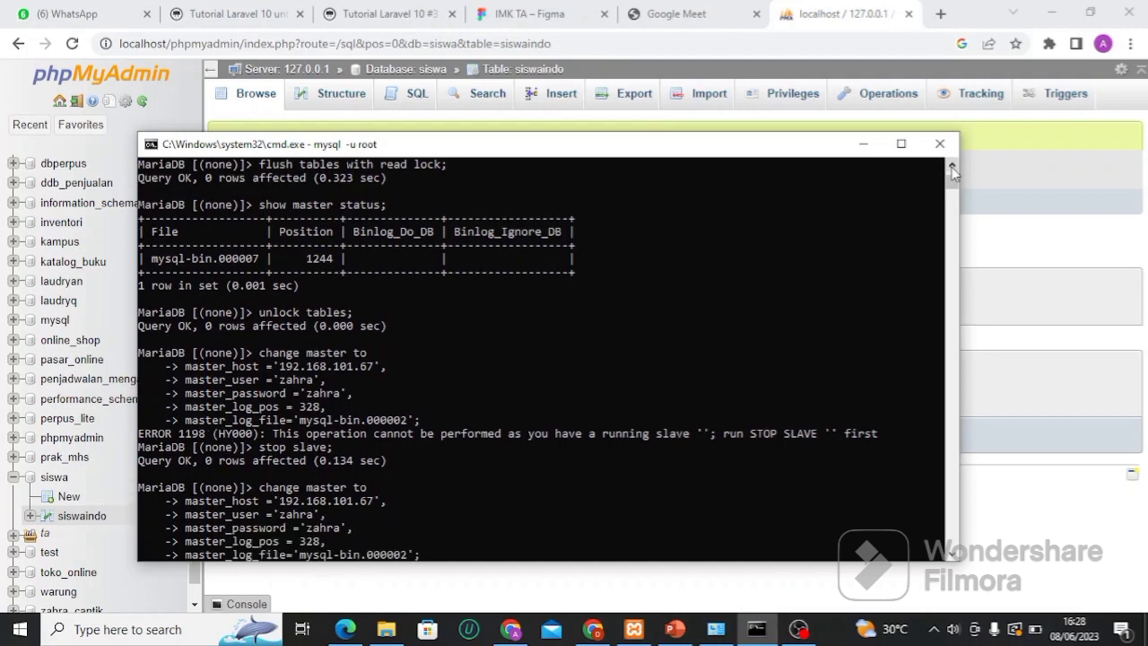
key("Return")
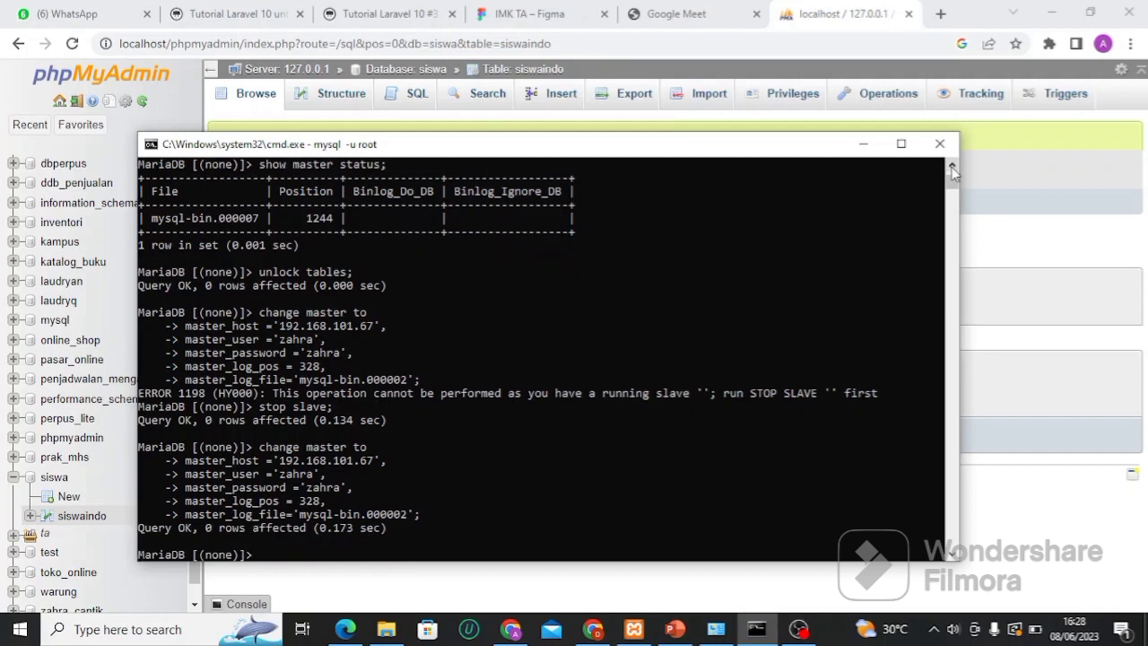
Start the slave and type show slave status\G to check it
type("start slave;")
key("Return")
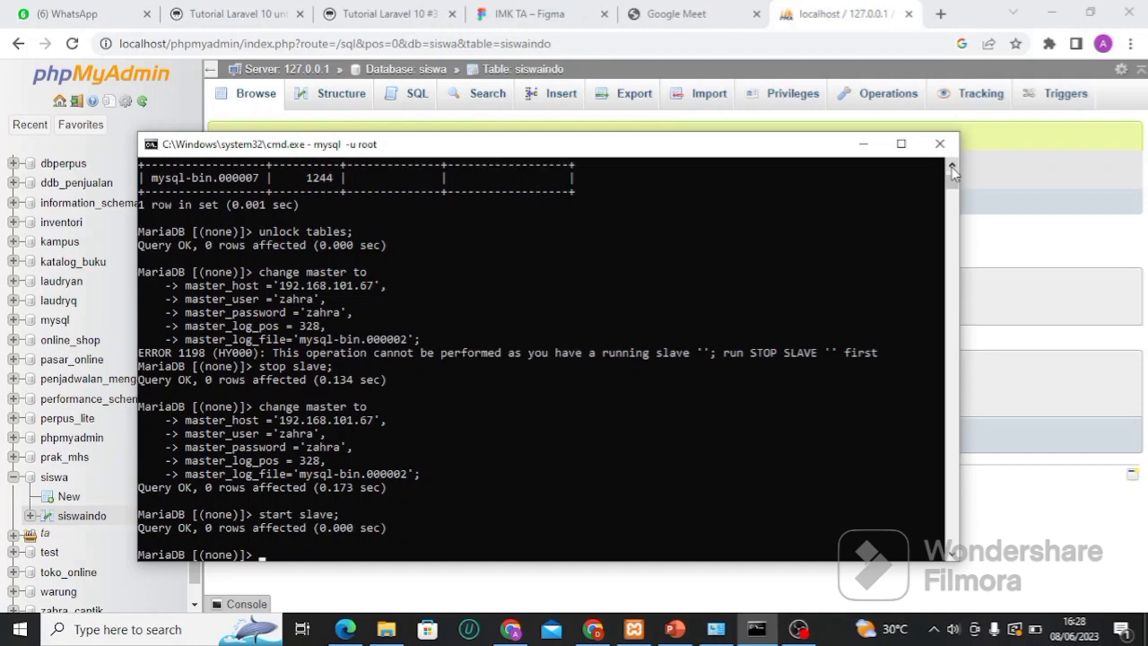
type("show slave status\\")
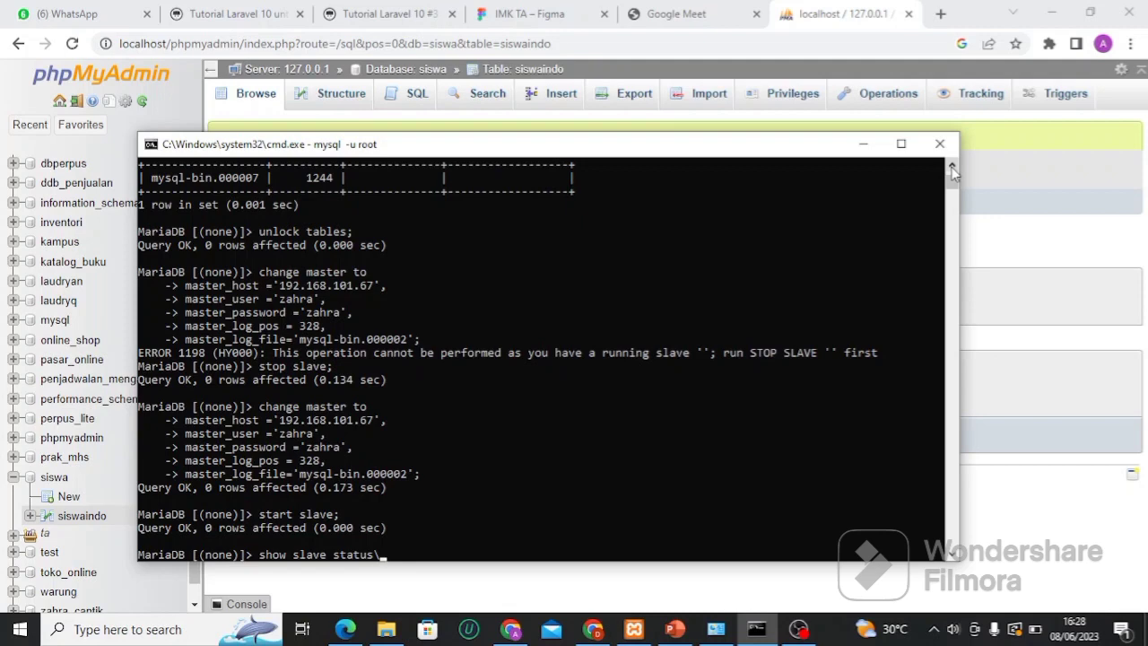
type("G;")
Show the slave status, note fatal error 1236, and stop the slave
key("Return")
type("stop slave;")
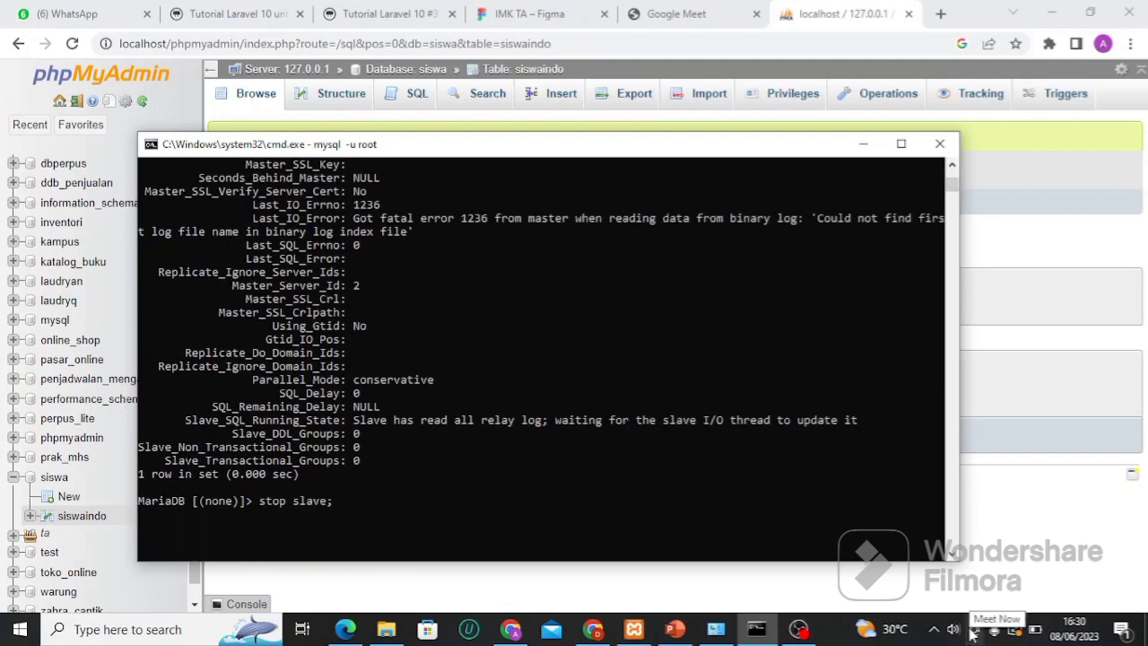
key("Return")
Begin a new CHANGE MASTER TO statement
type("change maas")
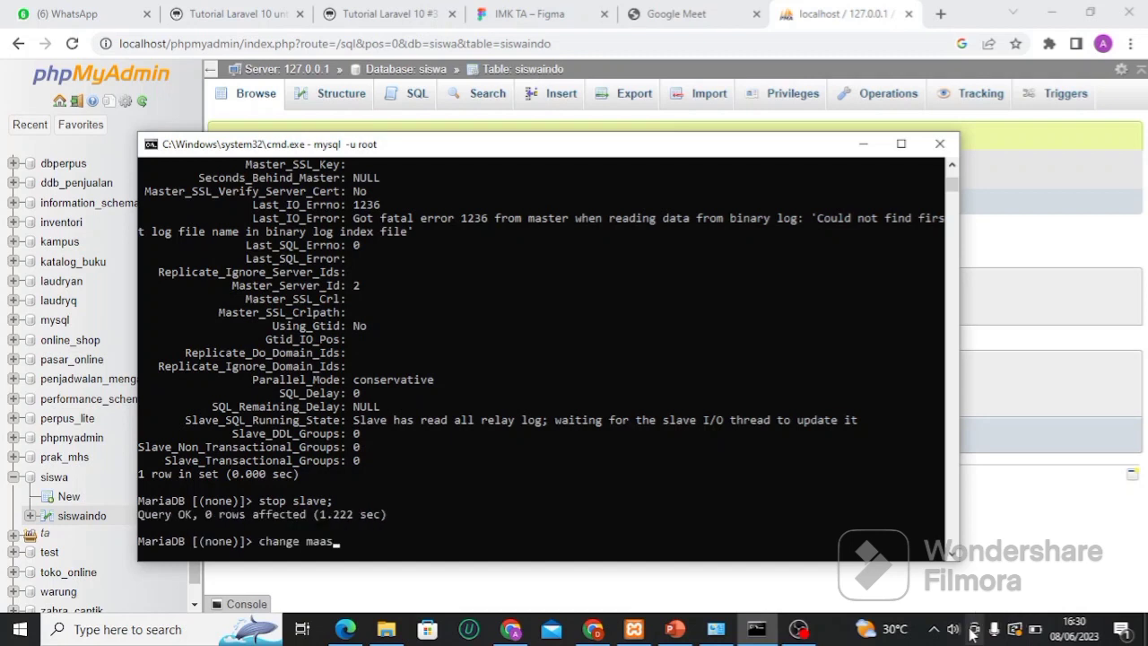
key("BackSpace")
key("BackSpace")
type("ster t")
Re-enter master host, user and password from history, with master_log_pos changed to 371
key("Up")
key("Up")
key("Up")
key("Up")
key("Up")
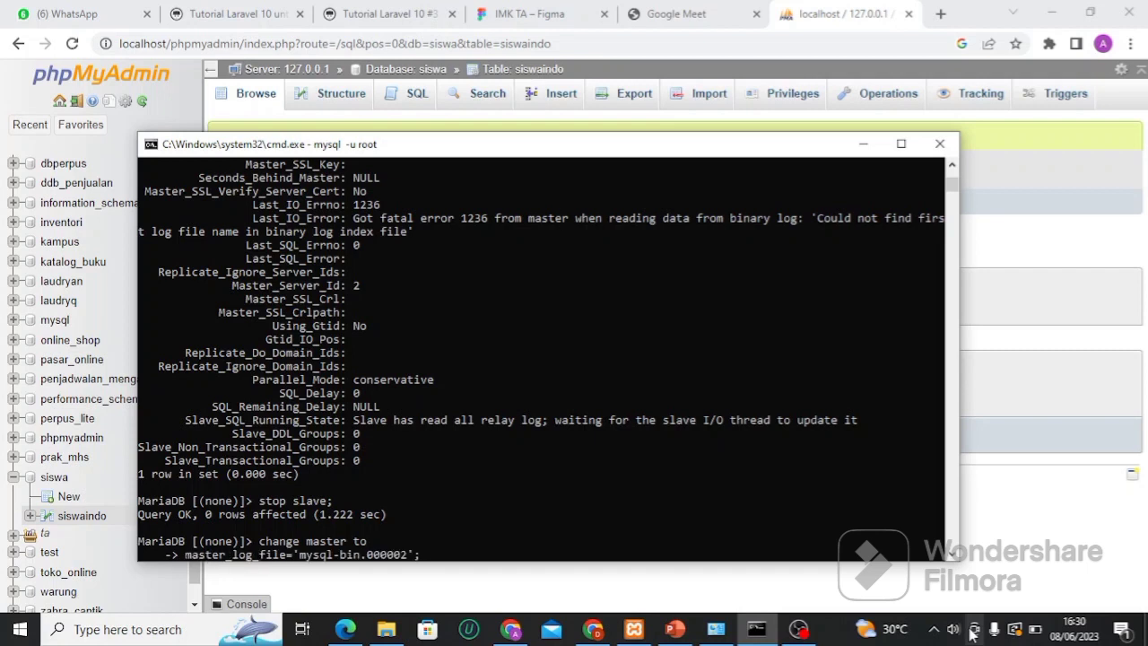
key("Up")
key("Up")
key("Up")
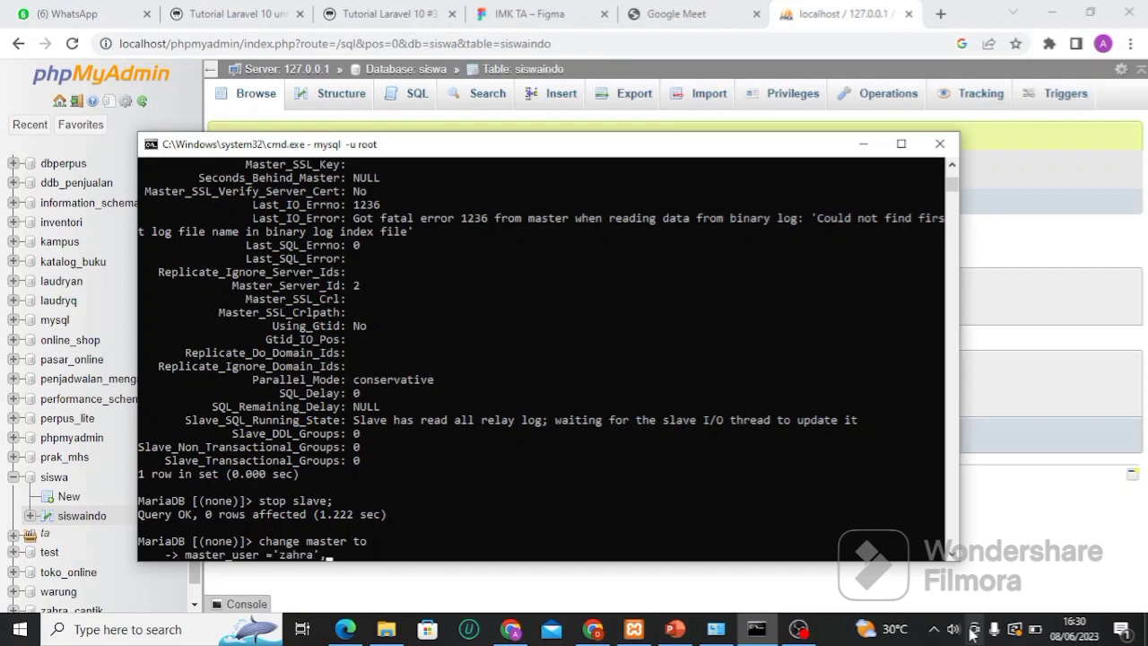
key("Up")
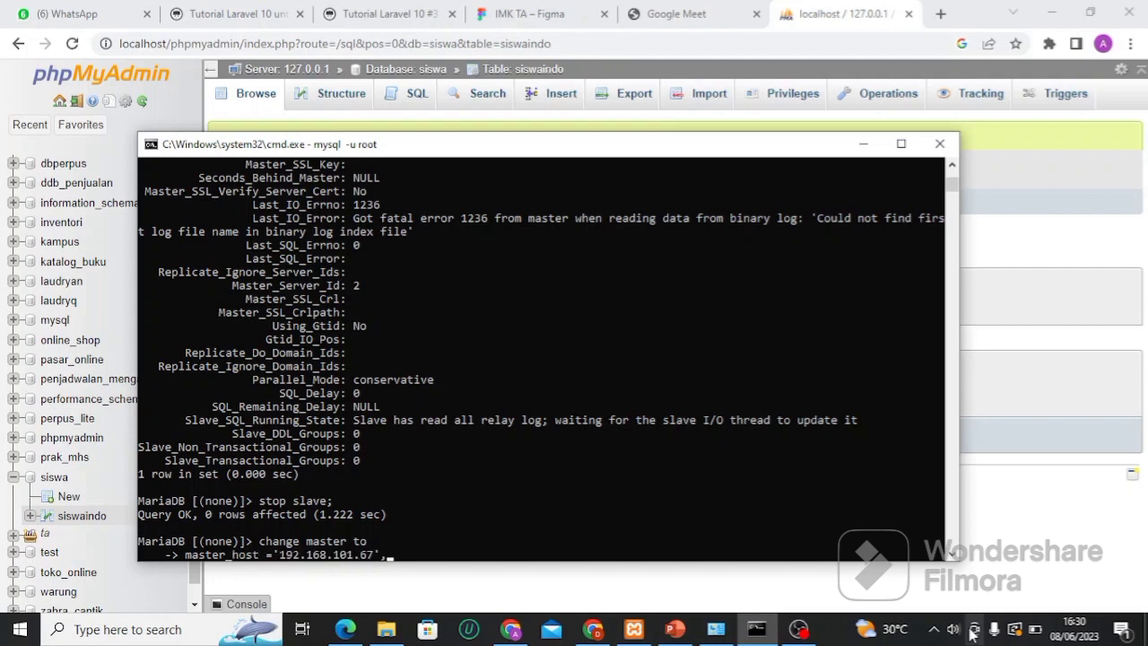
key("Return")
key("Down")
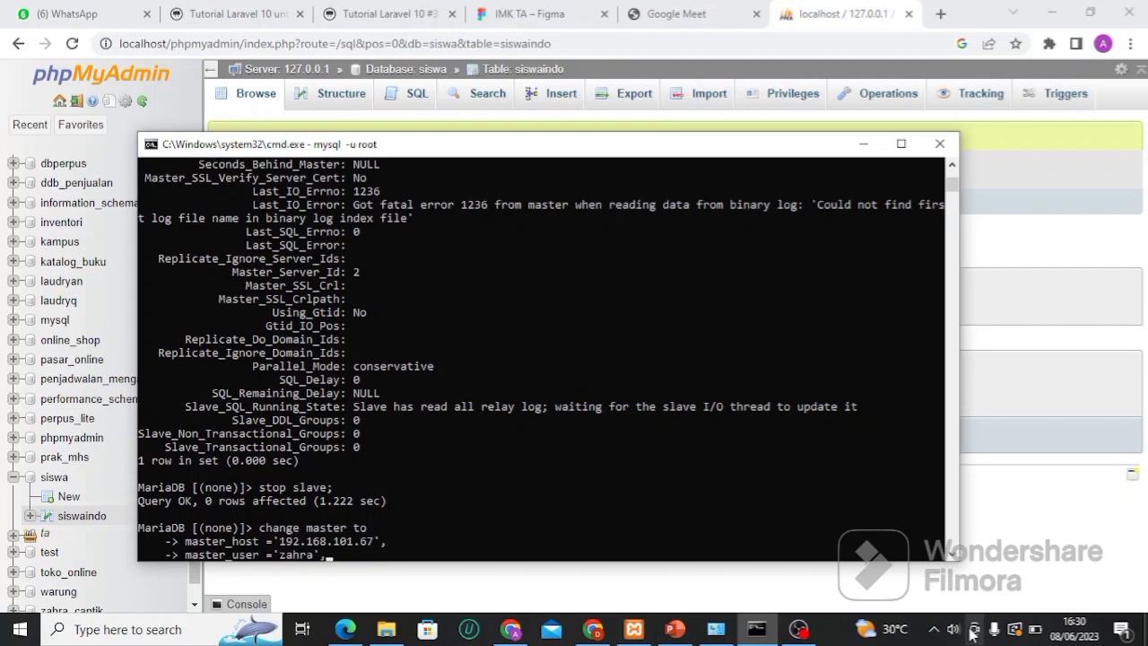
key("Return")
key("Down")
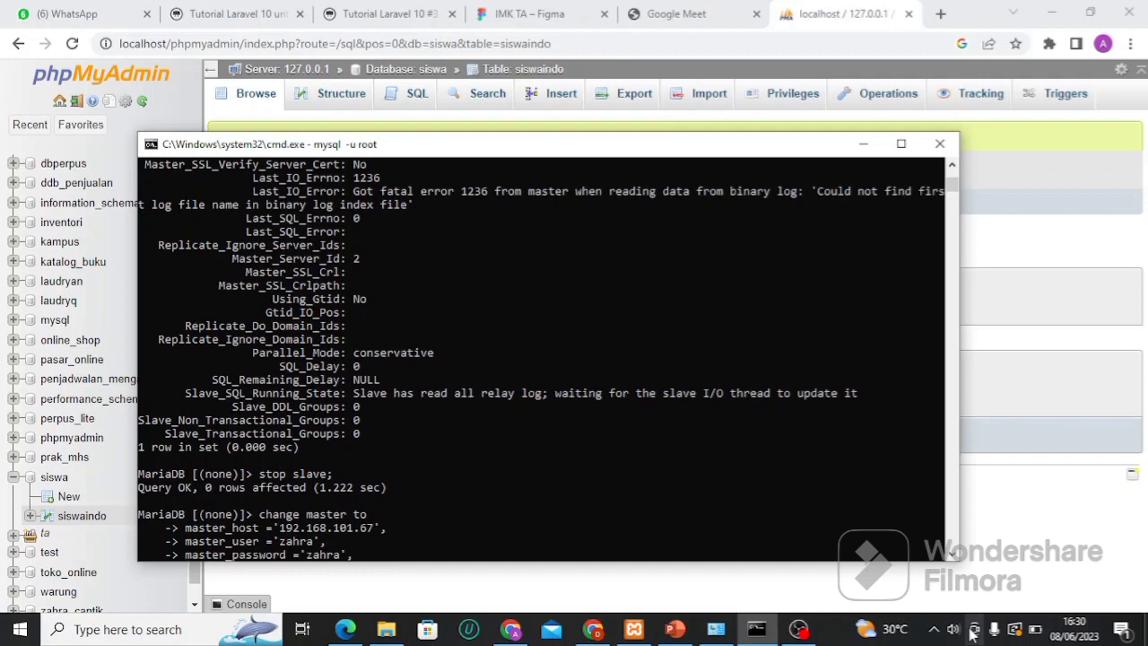
key("Return")
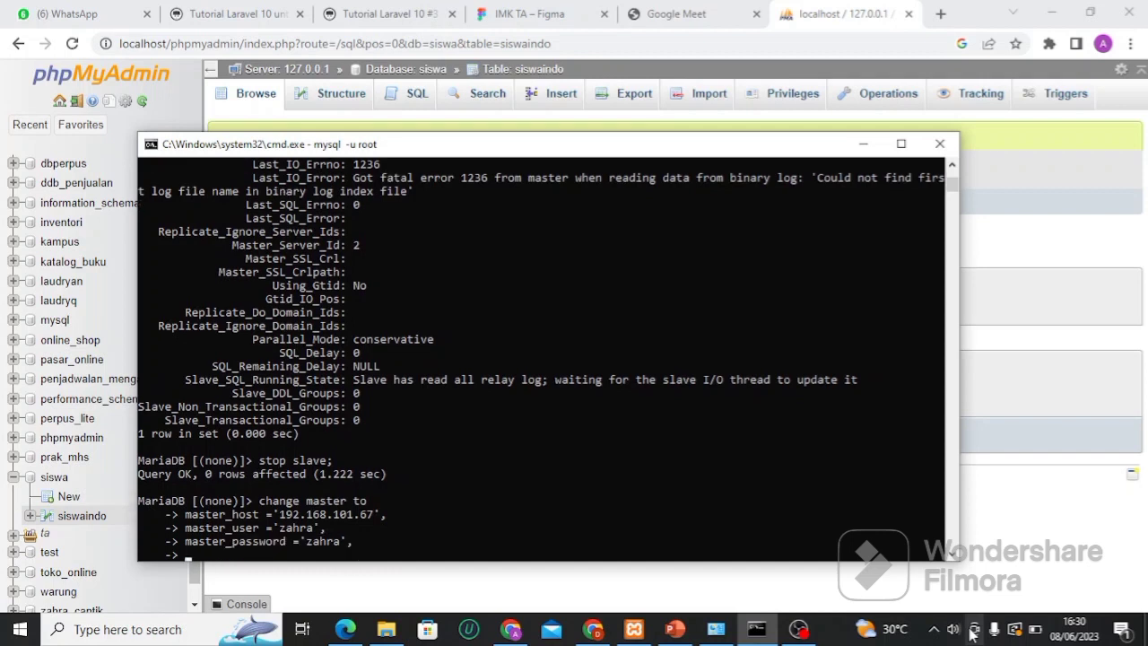
key("Down")
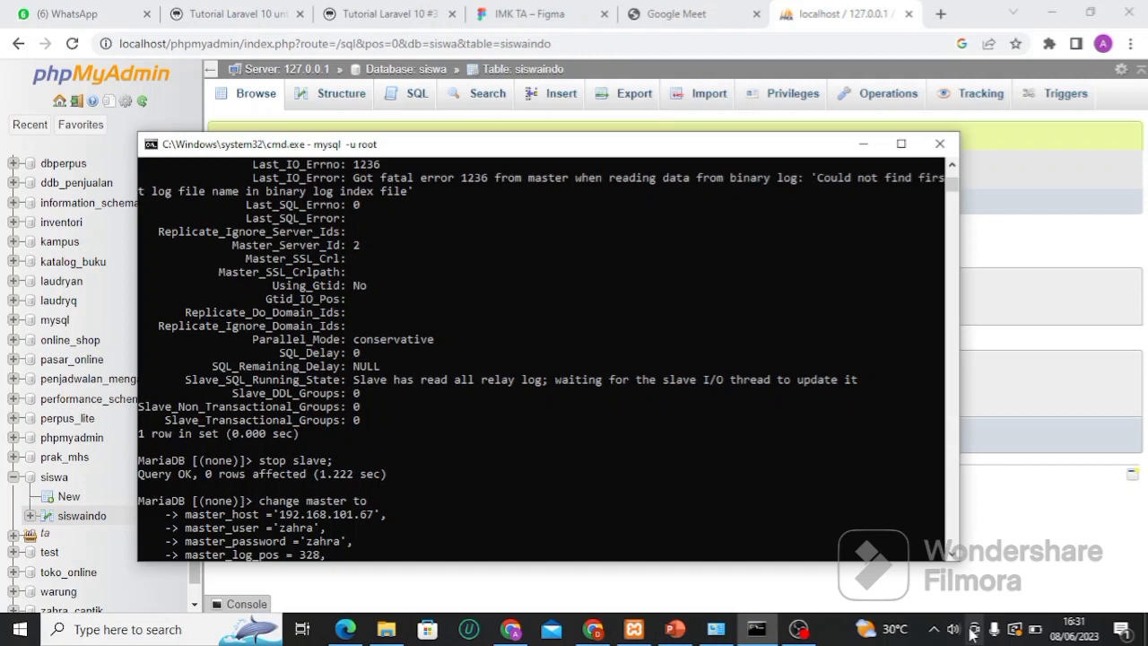
key("BackSpace")
key("BackSpace")
key("BackSpace")
key("BackSpace")
type("371,")
key("Return")
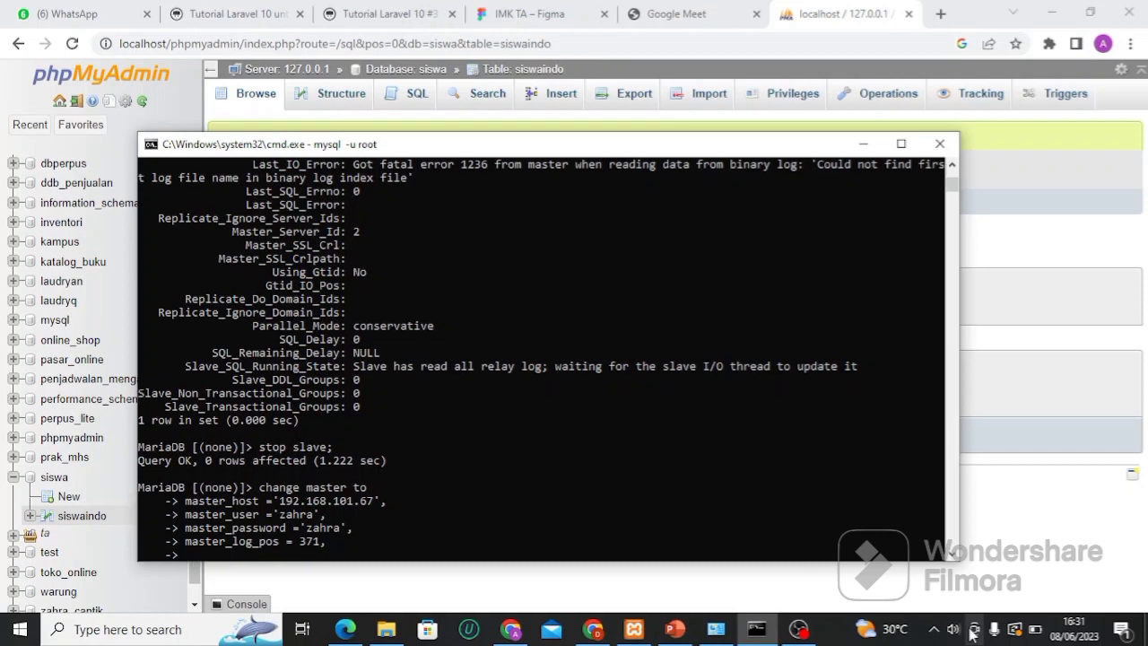
Add master_log_file='mysql-bin.000003' and run the CHANGE MASTER TO statement
key("Up")
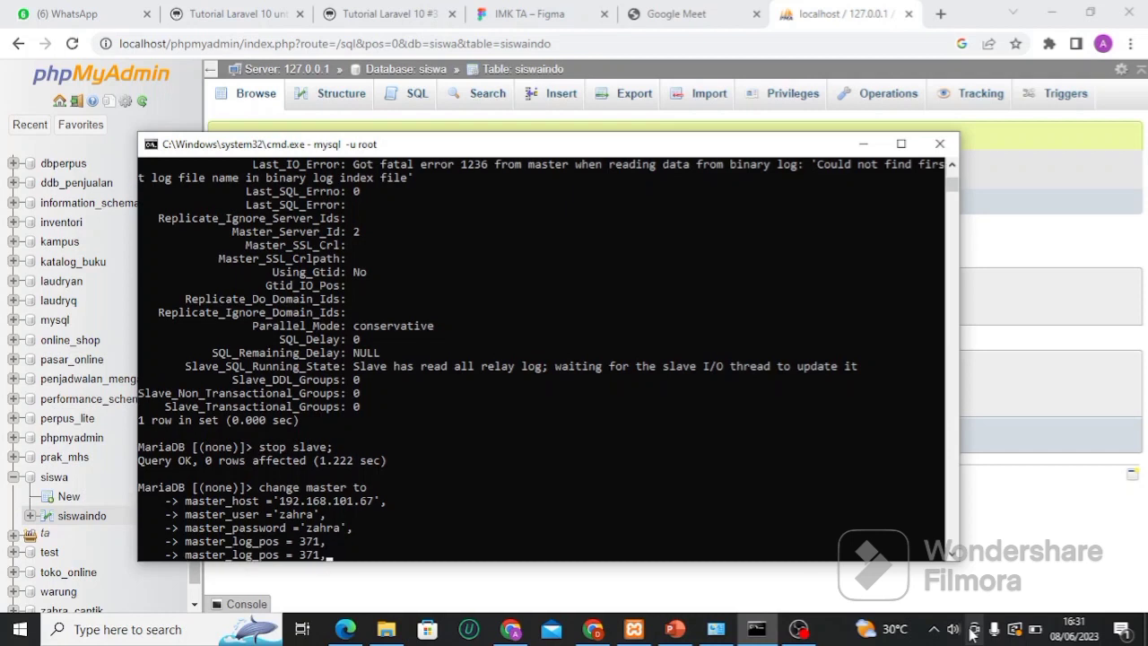
key("Up")
key("Down")
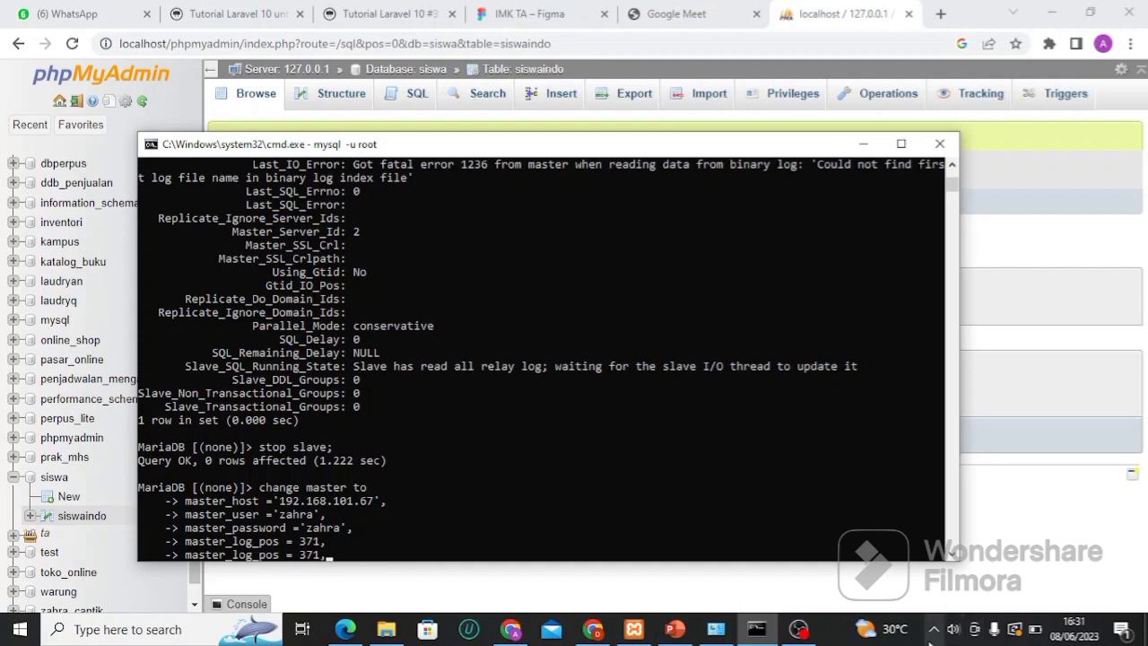
key("BackSpace")
key("BackSpace")
key("BackSpace")
key("BackSpace")
key("BackSpace")
key("BackSpace")
key("BackSpace")
key("BackSpace")
key("BackSpace")
key("BackSpace")
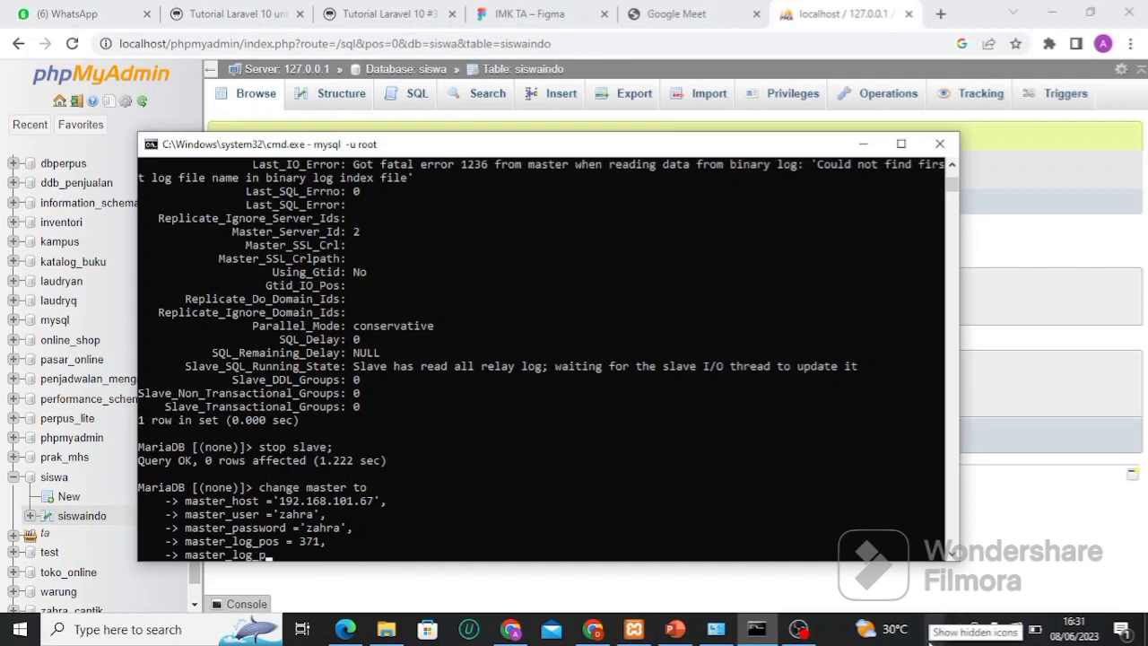
type("file =")
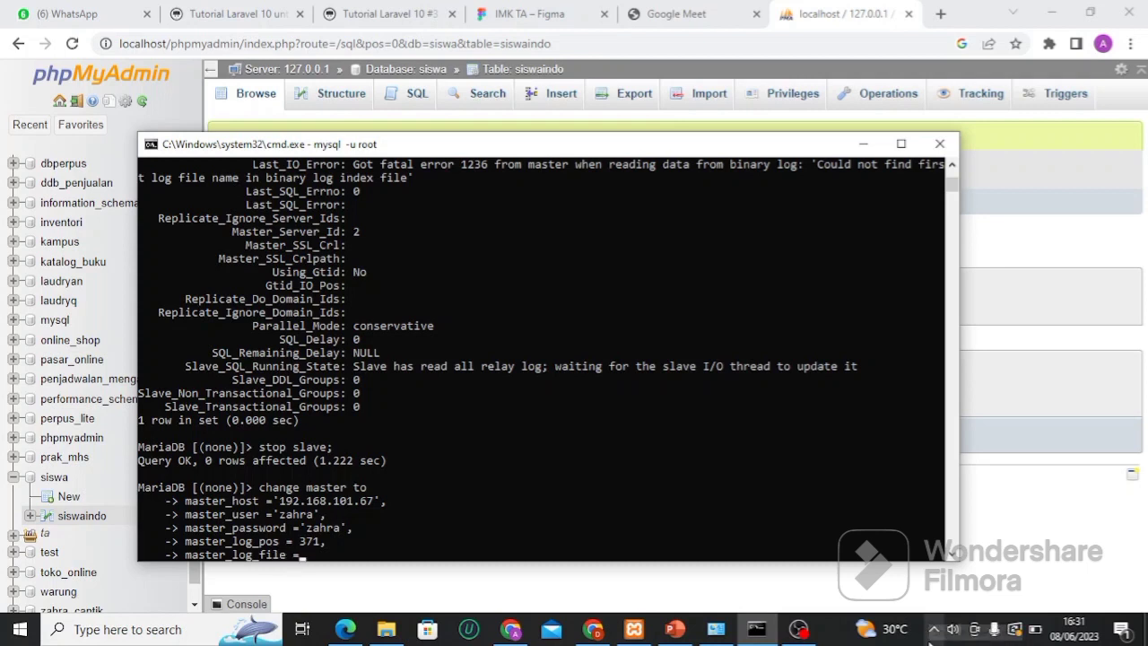
type("'mysql")
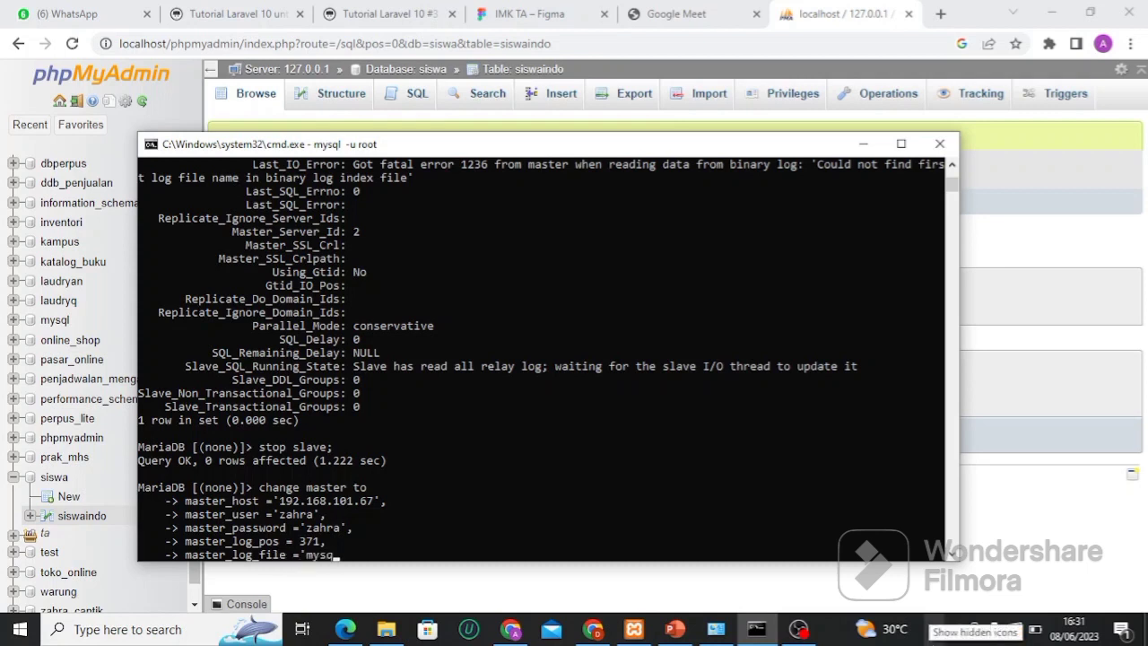
type("-bin.00000")
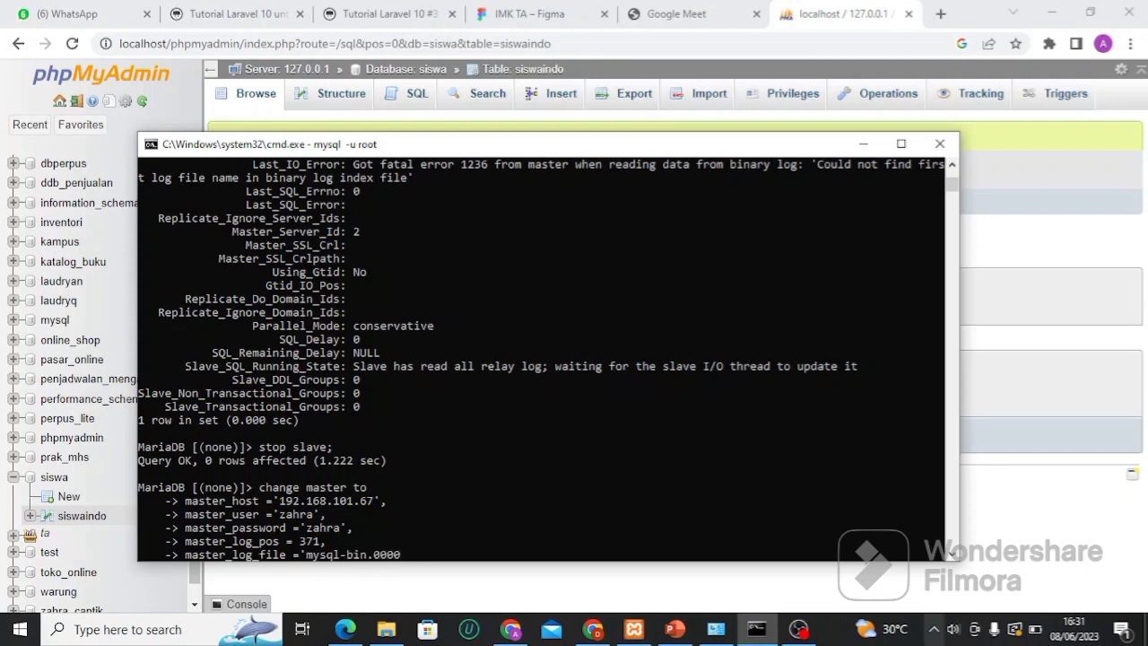
type("3';")
key("Return")
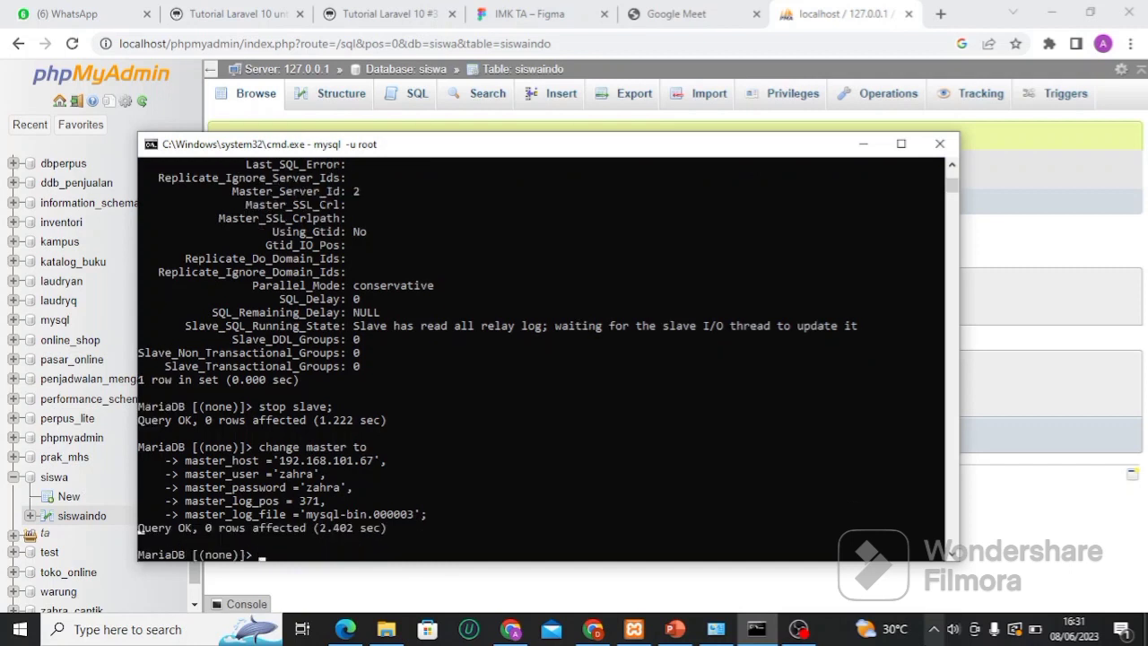
Start the slave and review its status: Exec_Master_Log_Pos 371, Last_Errno 0, Seconds_Behind_Master 0
type("start slave;")
key("Return")
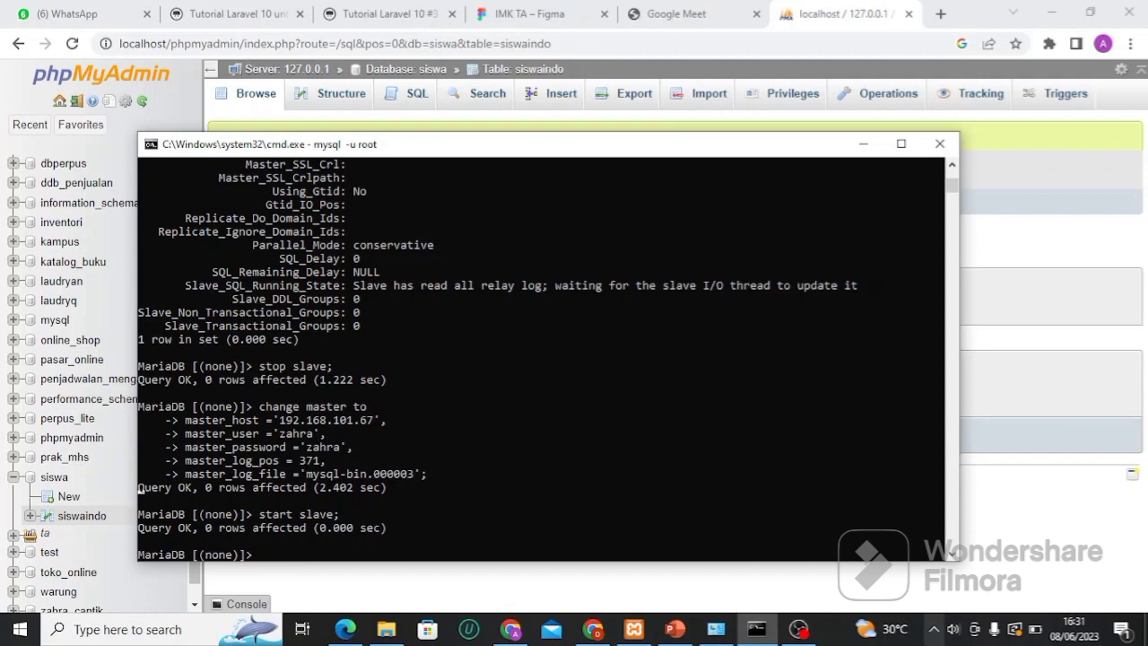
type("show slave status")
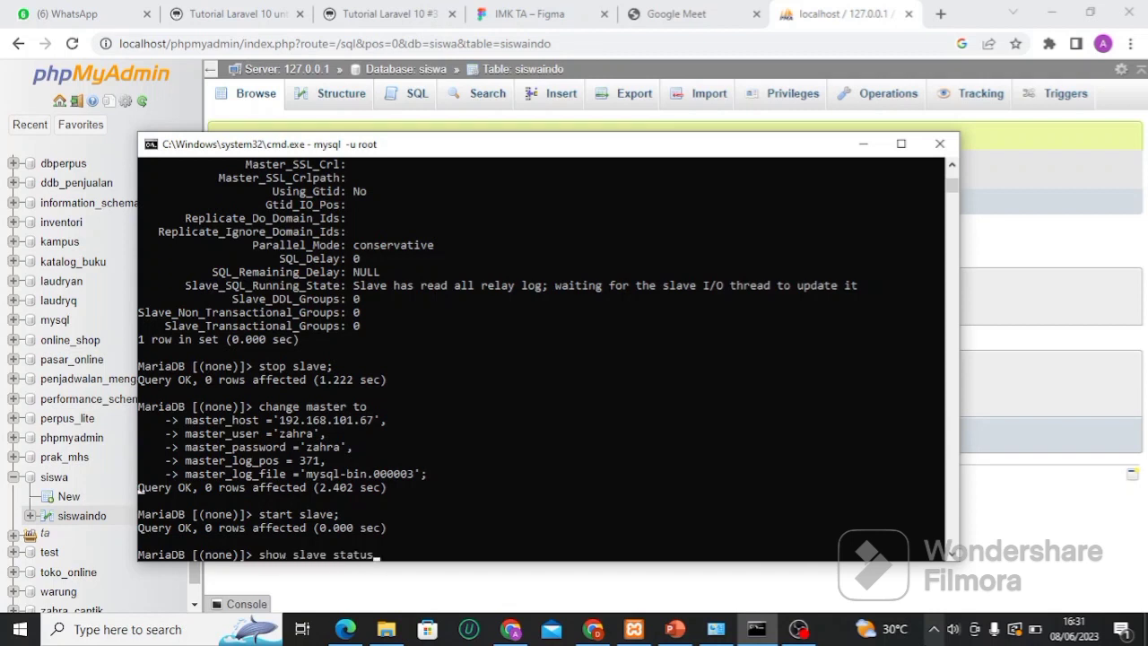
type("\\G")
key("Return")
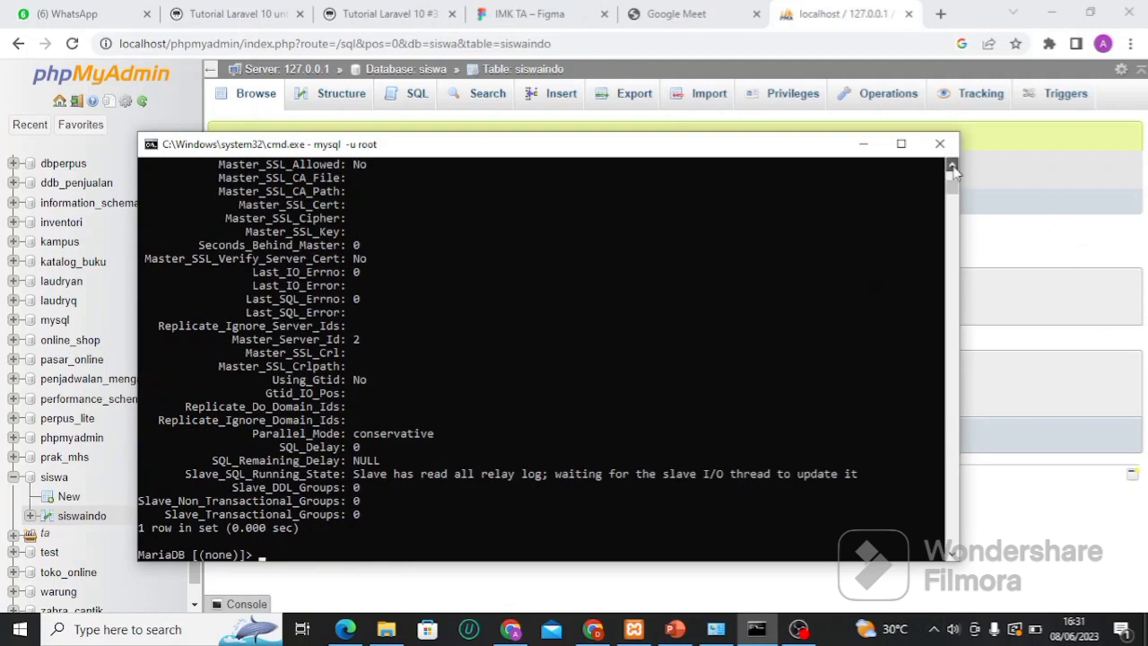
scroll(953, 169, "up", 5)
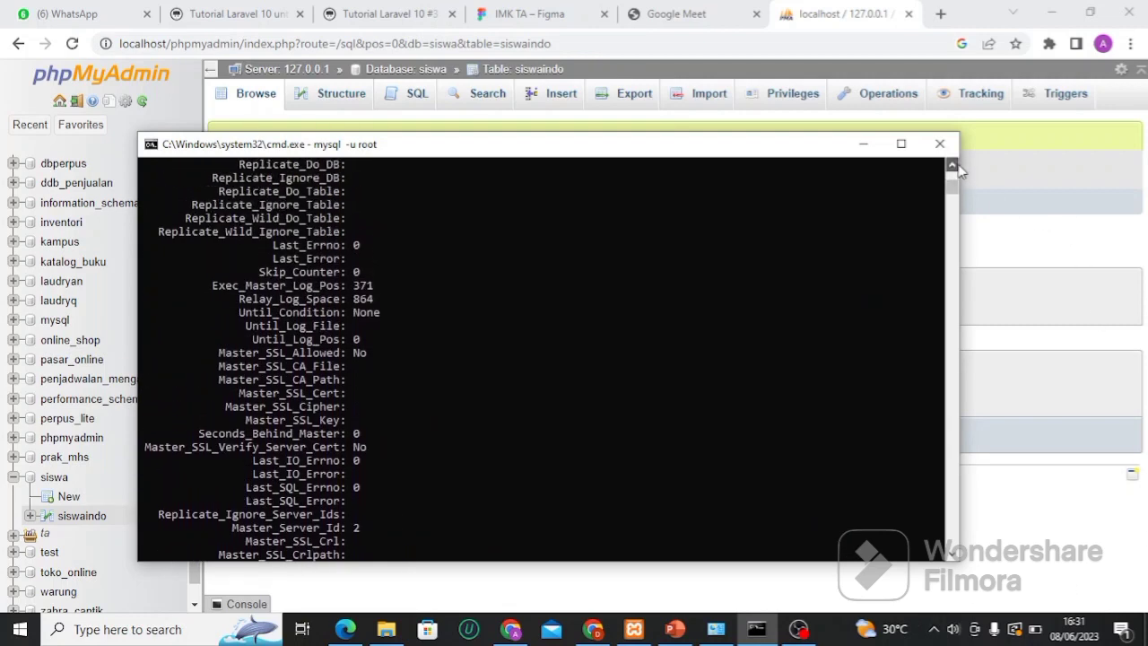
scroll(952, 169, "up", 3)
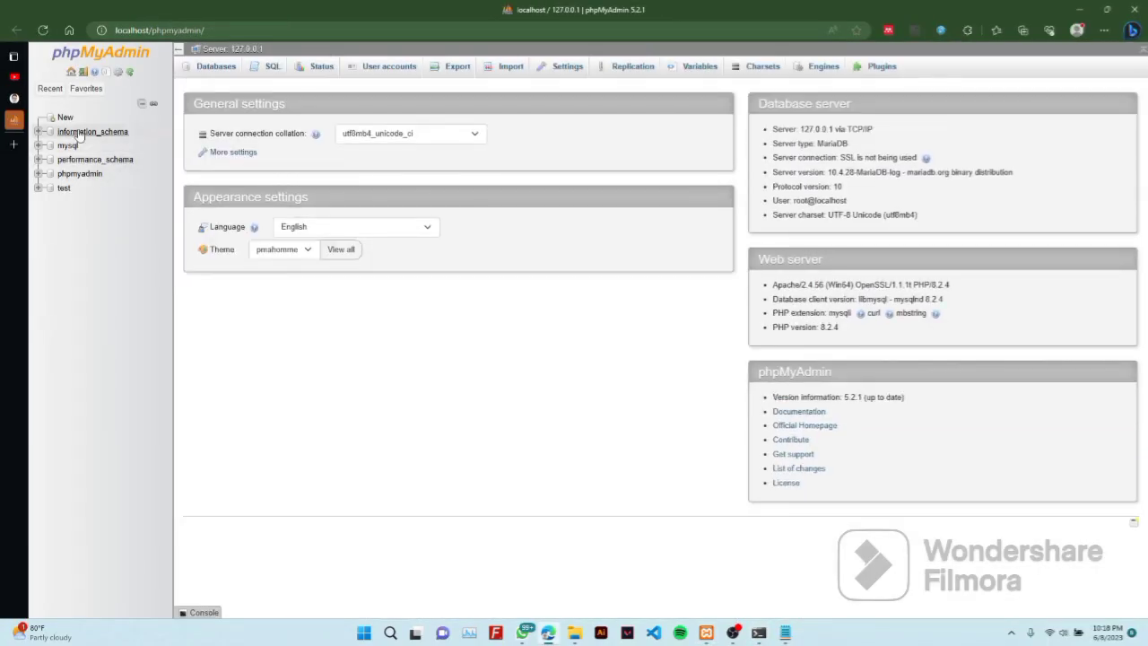
Create an empty database named warung_ajiz from phpMyAdmin's New page
left_click(64, 120)
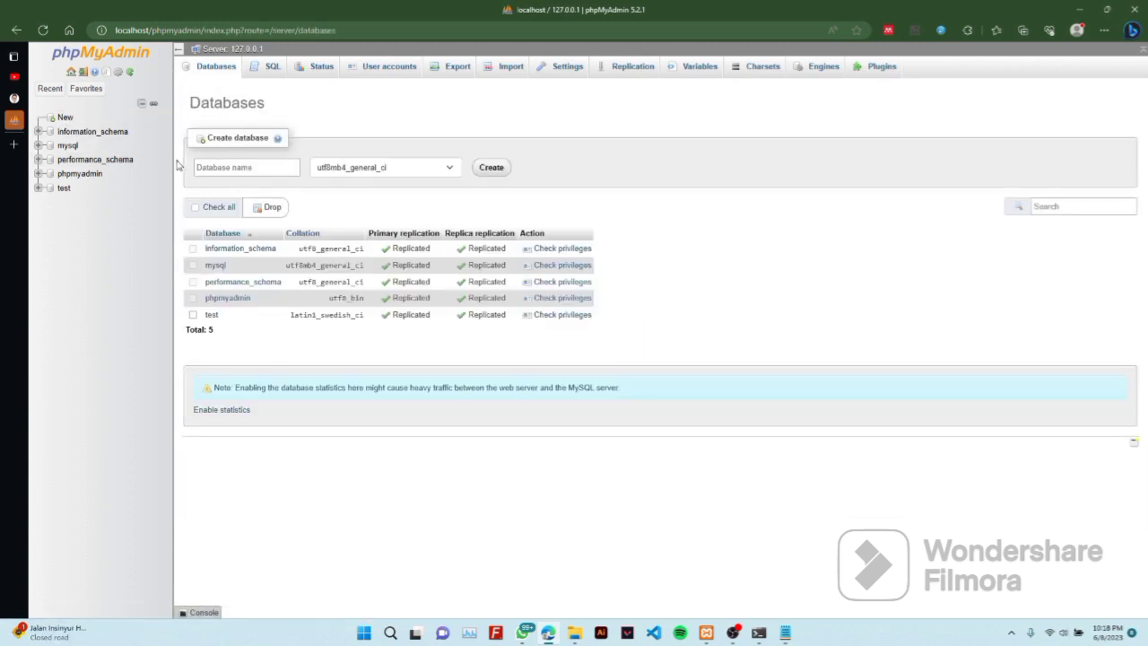
left_click(210, 167)
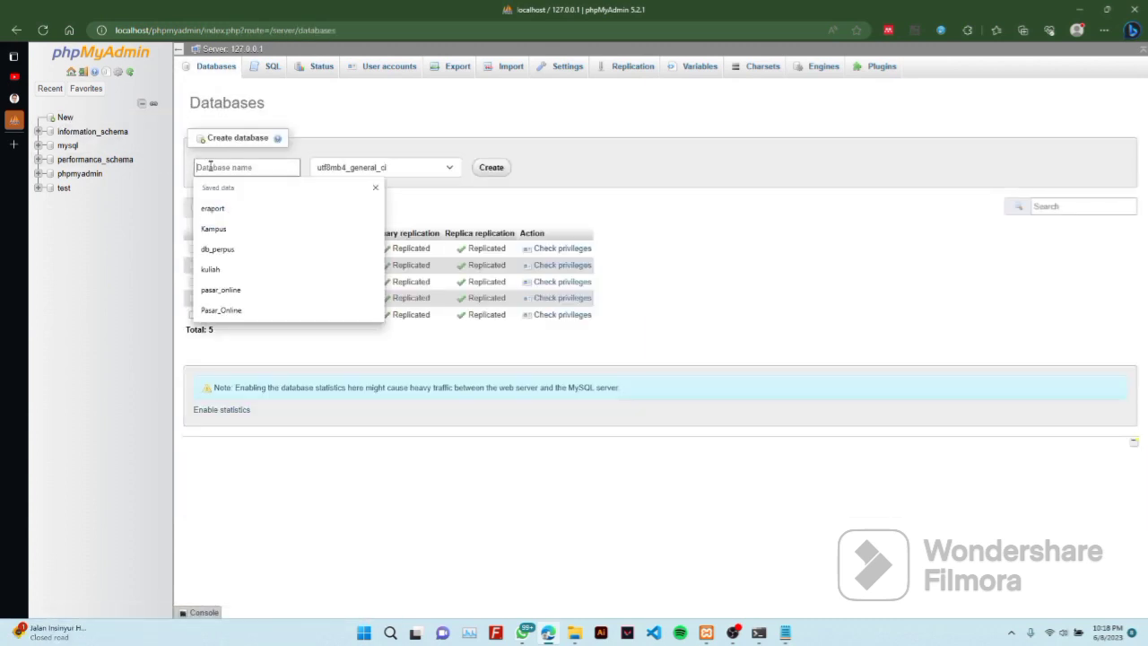
type("waring")
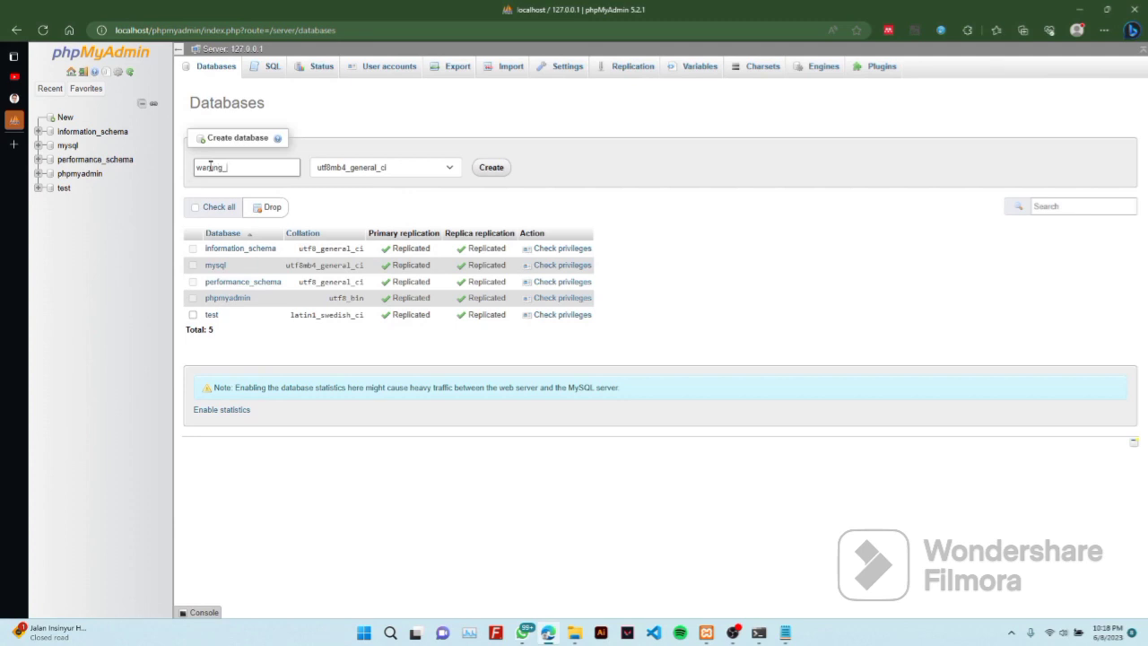
type("_ajiz")
left_click(491, 169)
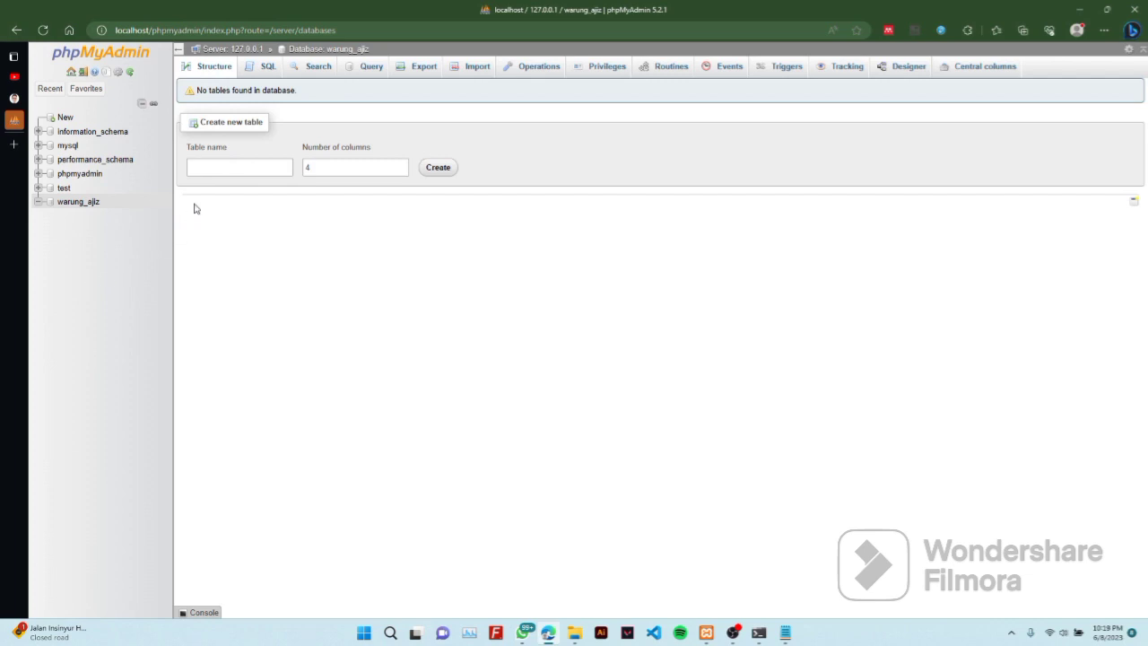
Create table jajanan with 4 columns in warung_ajiz
left_click(232, 173)
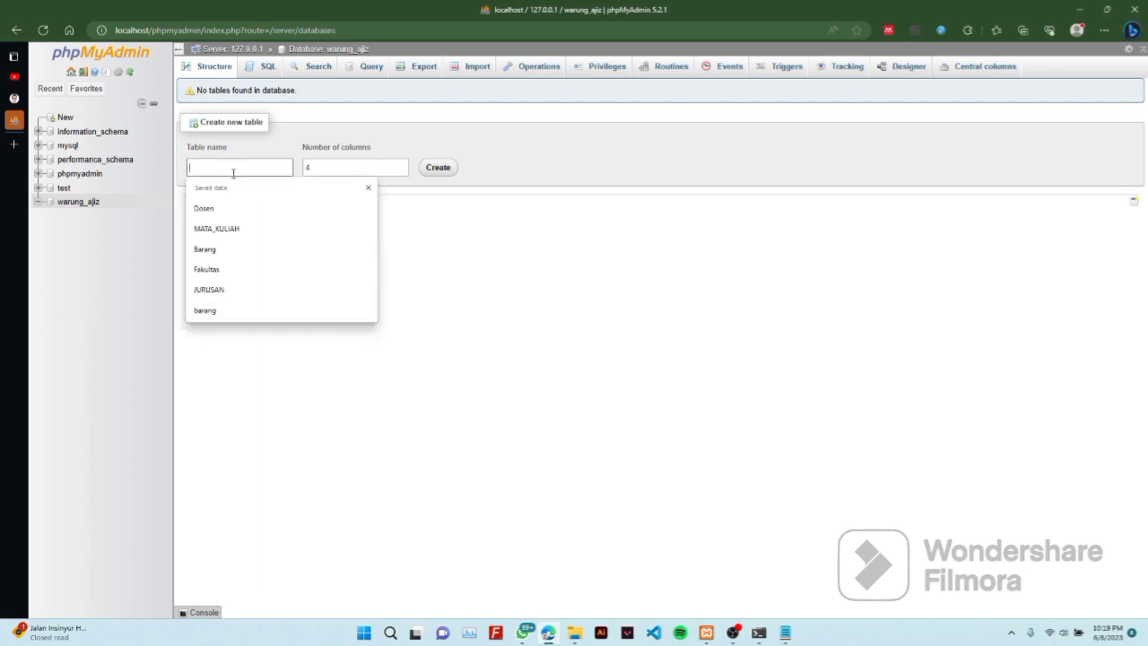
type("jajanan")
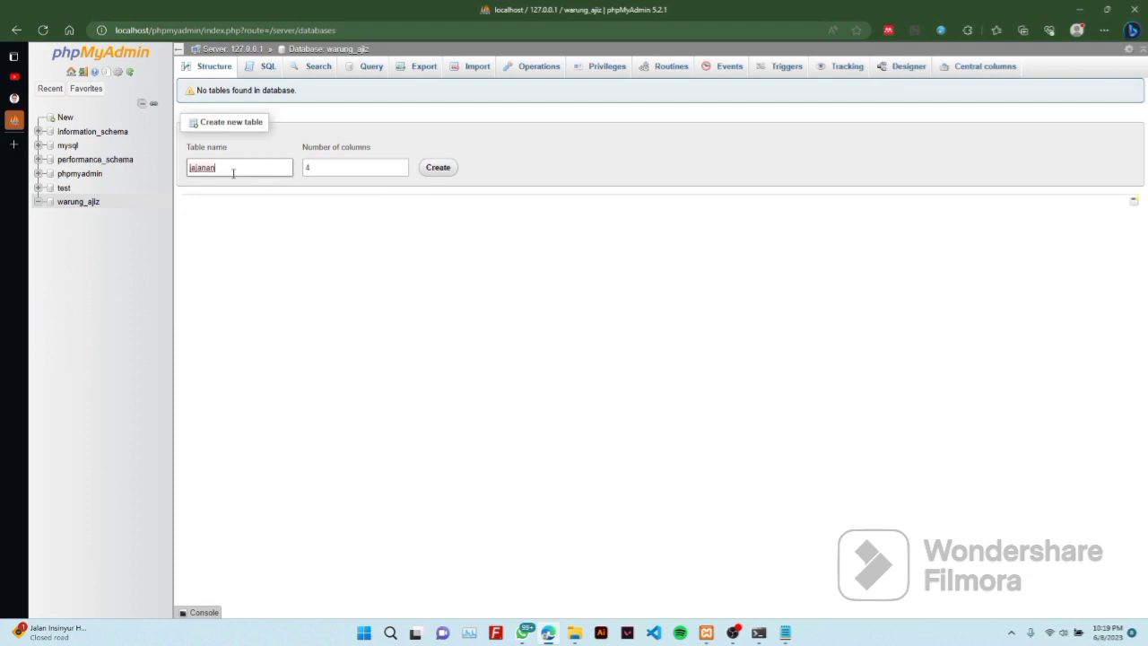
left_click(431, 169)
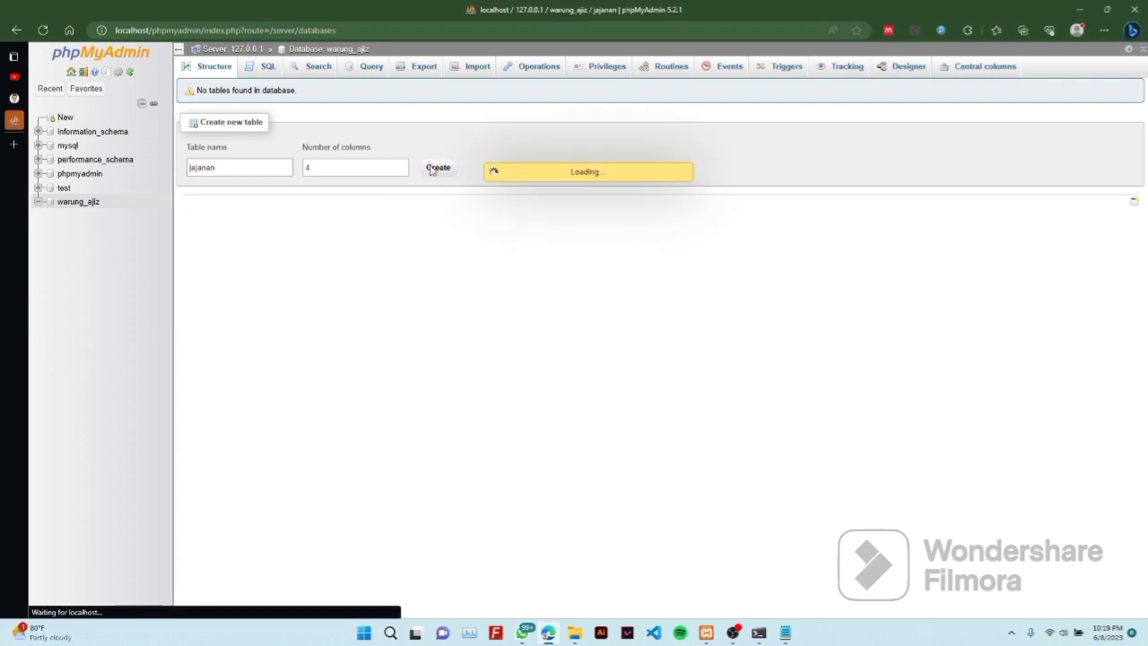
left_click(240, 171)
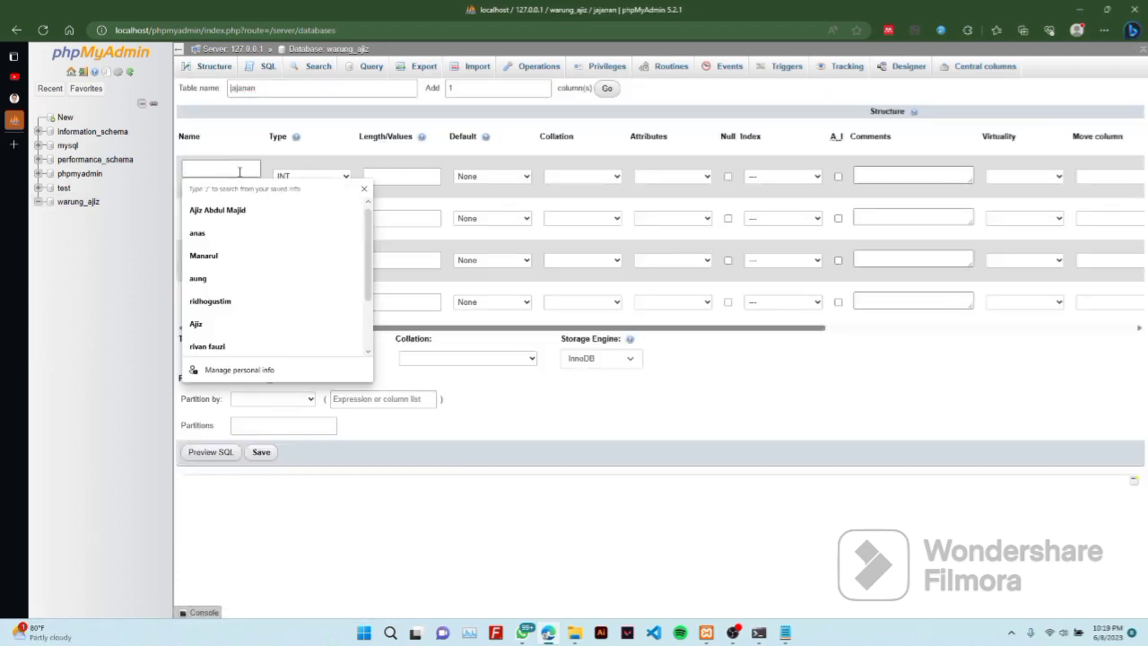
Name the first two columns id and jenis_jajanan
type("ID")
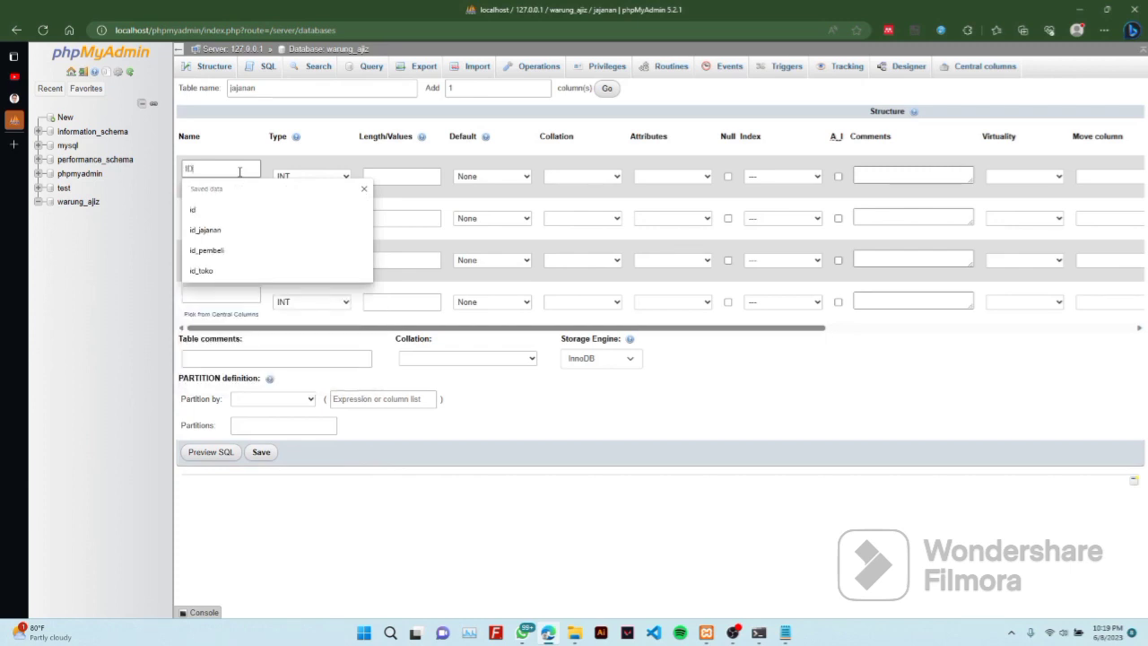
key("BackSpace")
key("BackSpace")
type("id")
left_click(214, 209)
left_click(213, 212)
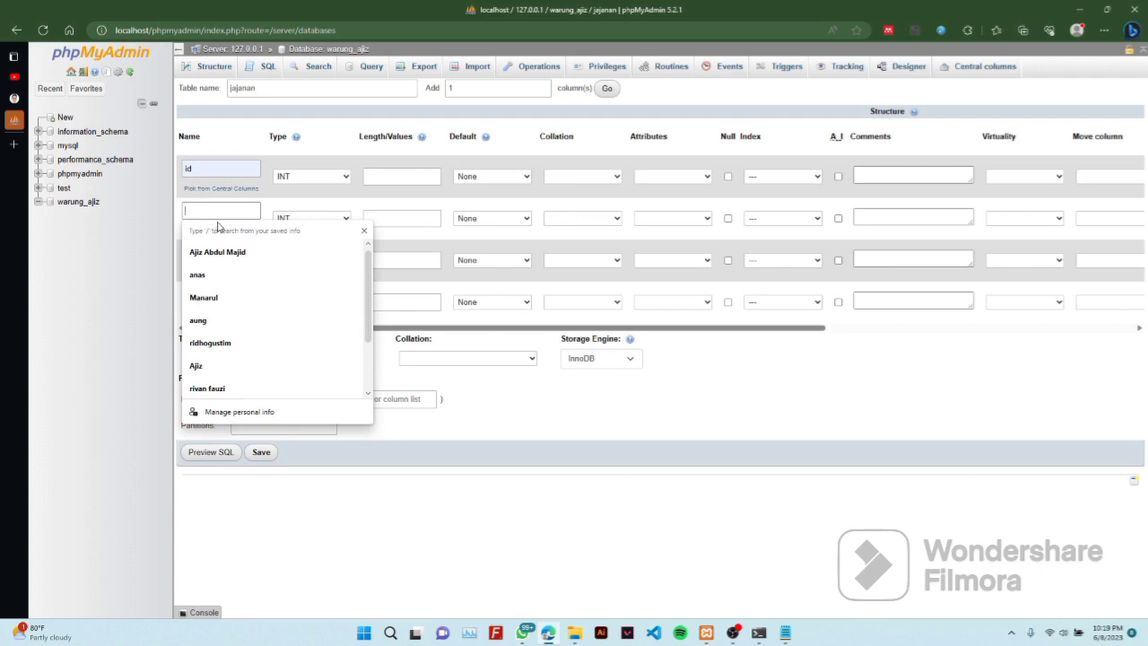
type("jenis_jajanan")
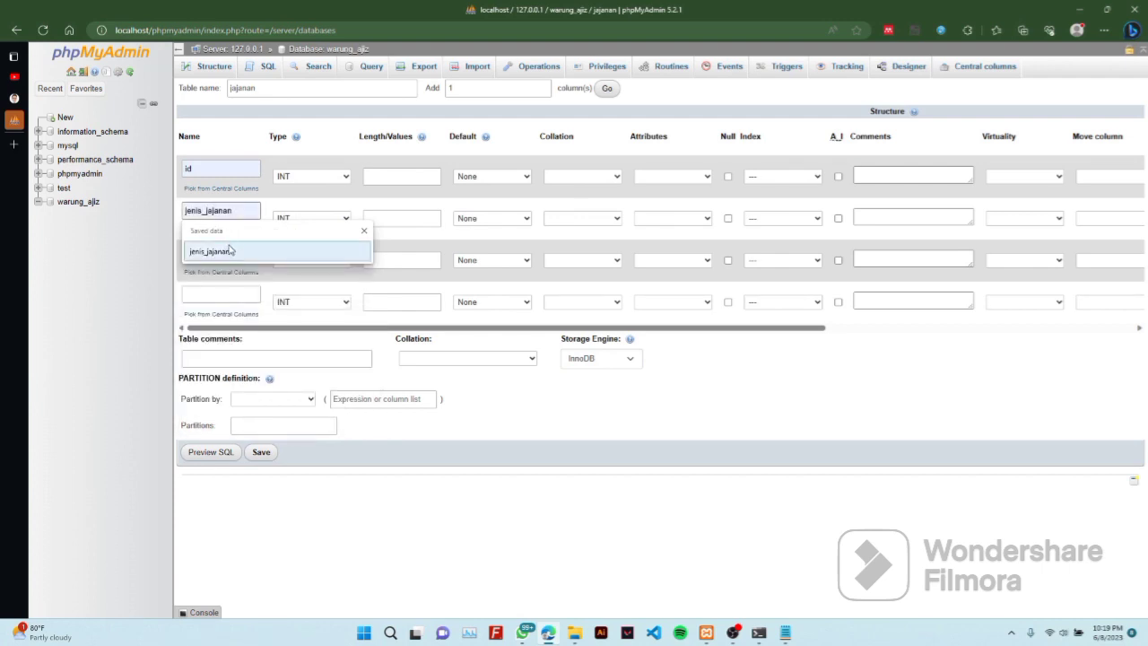
left_click(229, 246)
left_click(230, 251)
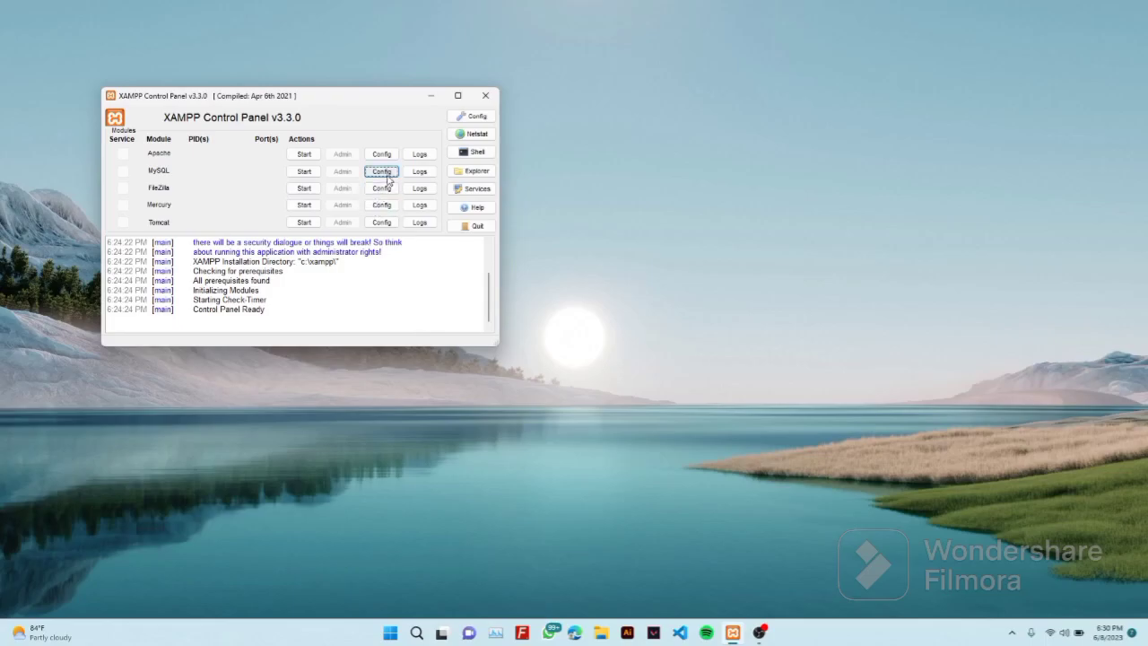
Paste report_host=db2 and slave-skip-error=1062 under [mysqld] in my.ini
left_click(383, 172)
left_click(419, 180)
scroll(583, 341, "down", 2)
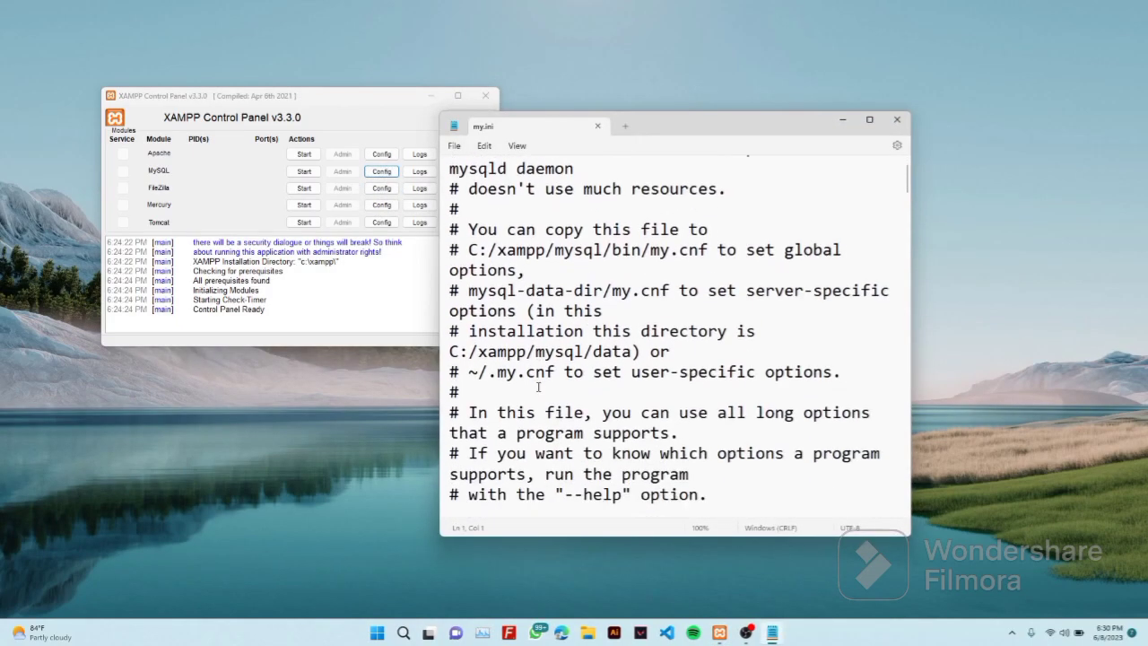
scroll(538, 387, "down", 3, "ctrl")
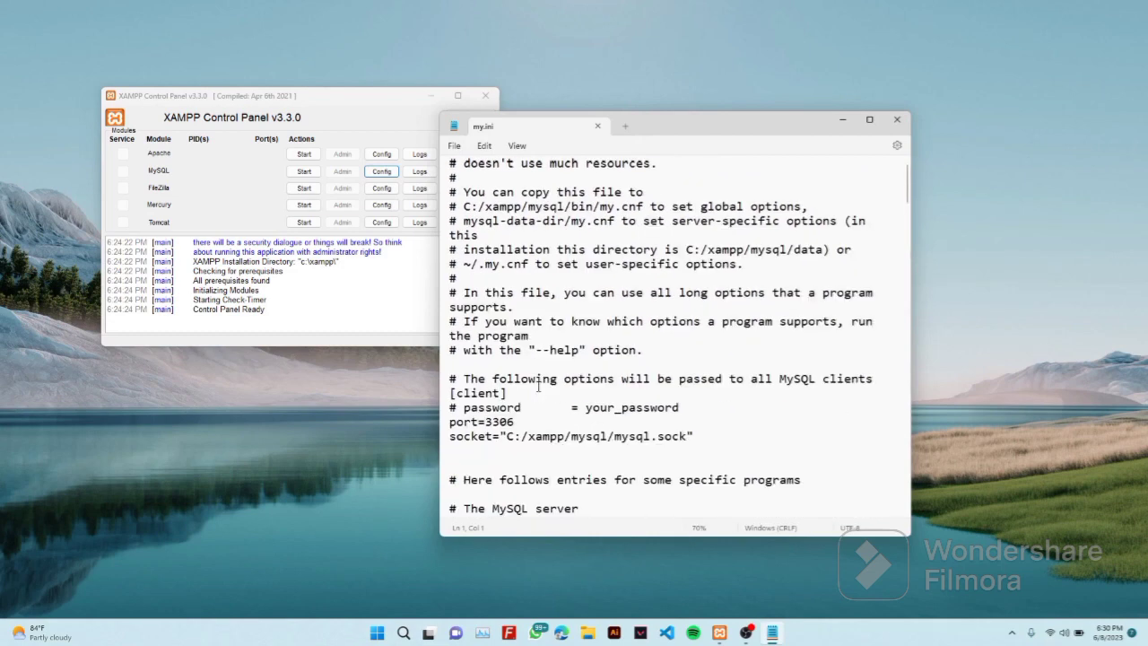
scroll(538, 388, "down", 2)
scroll(538, 387, "down", 4)
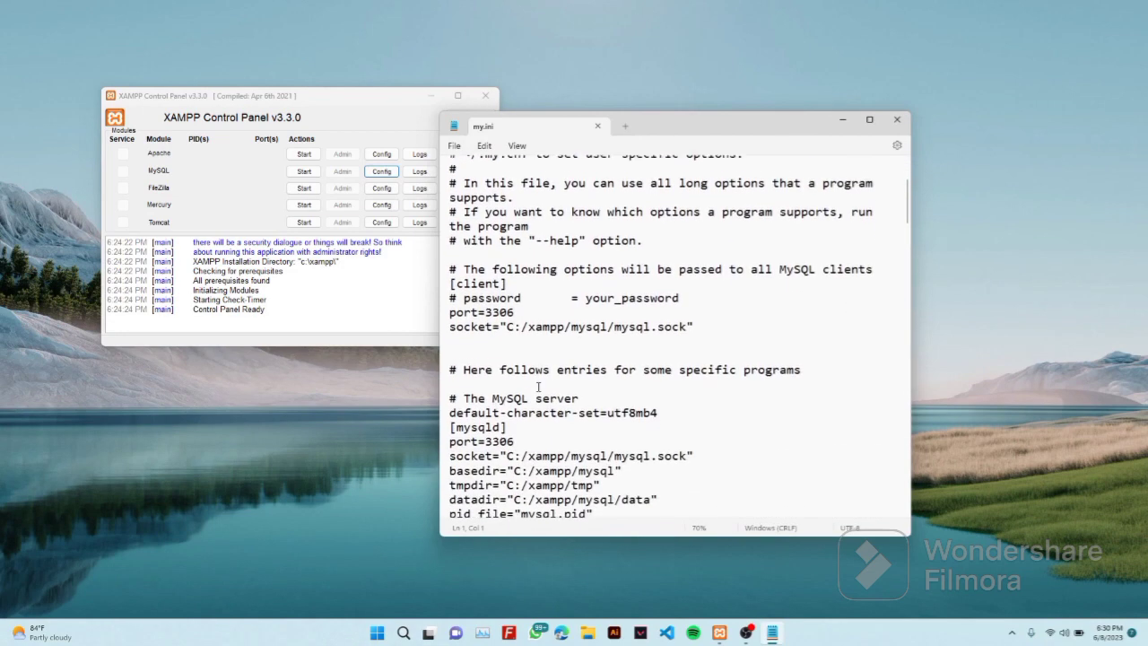
scroll(539, 387, "down", 3)
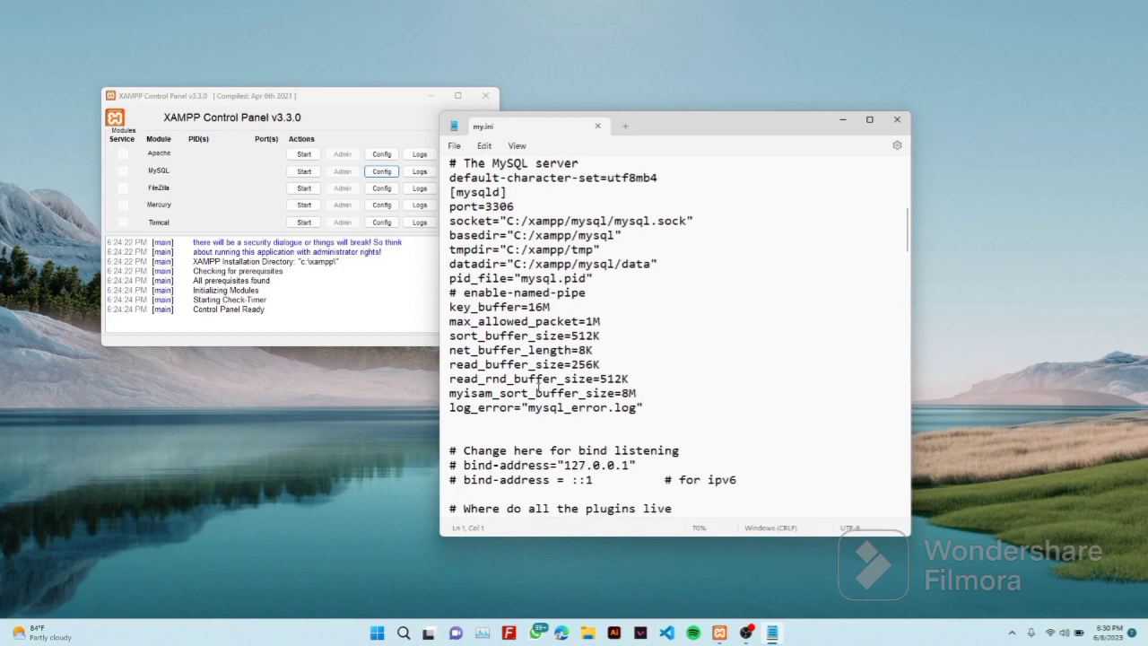
left_click(567, 421)
type("report_host=db2 slave-skip-error=1062")
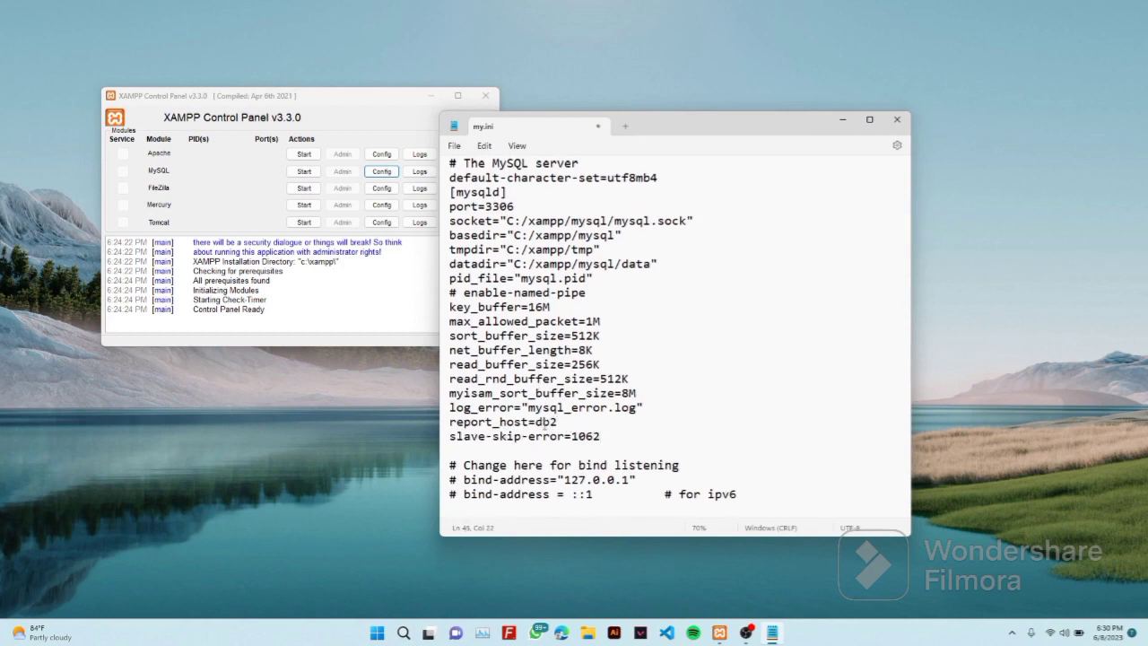
Swap the server-id comments to use server-id 2, and comment out log-bin=mysql-bin
scroll(542, 462, "down", 1)
scroll(542, 462, "down", 2)
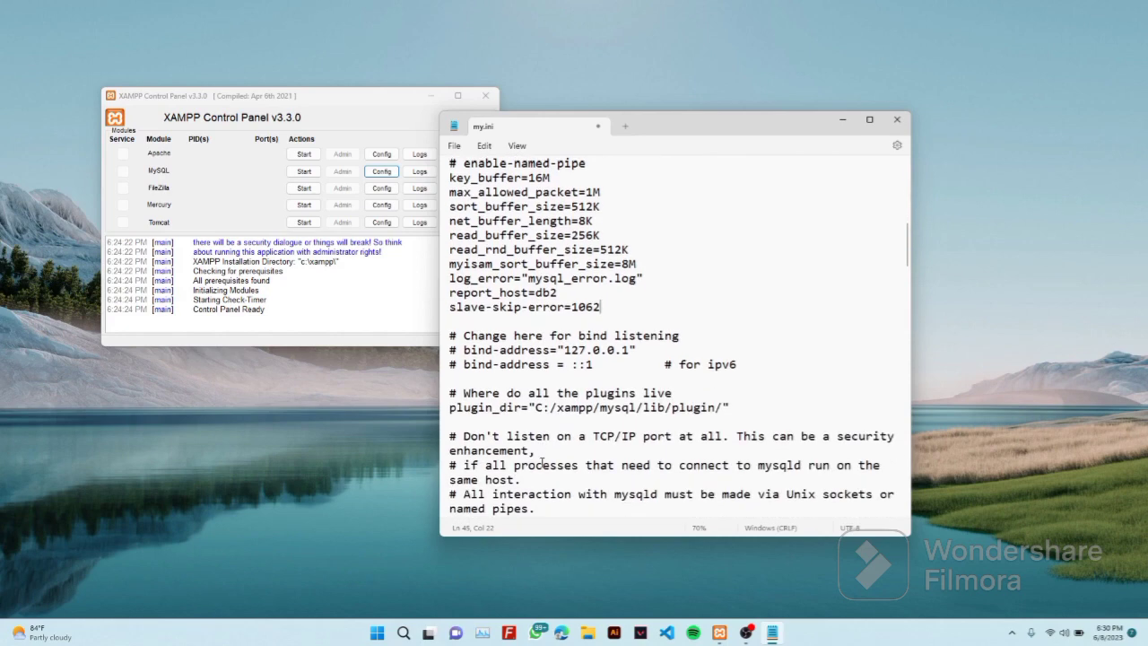
scroll(541, 462, "down", 1)
scroll(542, 463, "down", 4)
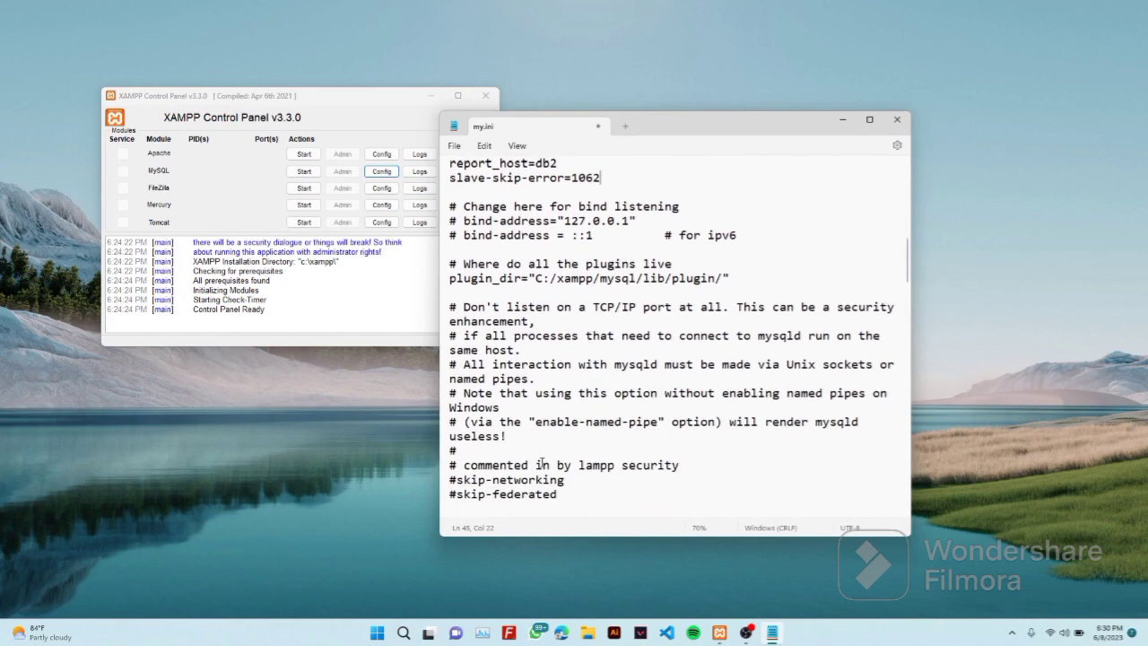
scroll(542, 462, "down", 3)
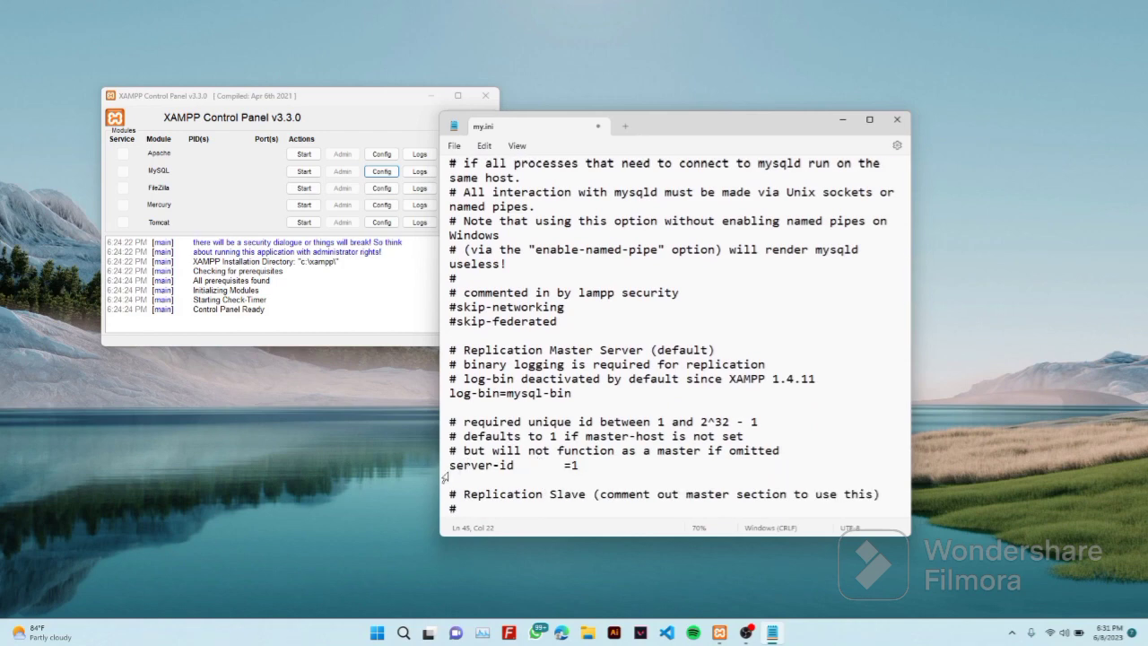
left_click(450, 466)
scroll(526, 482, "down", 13)
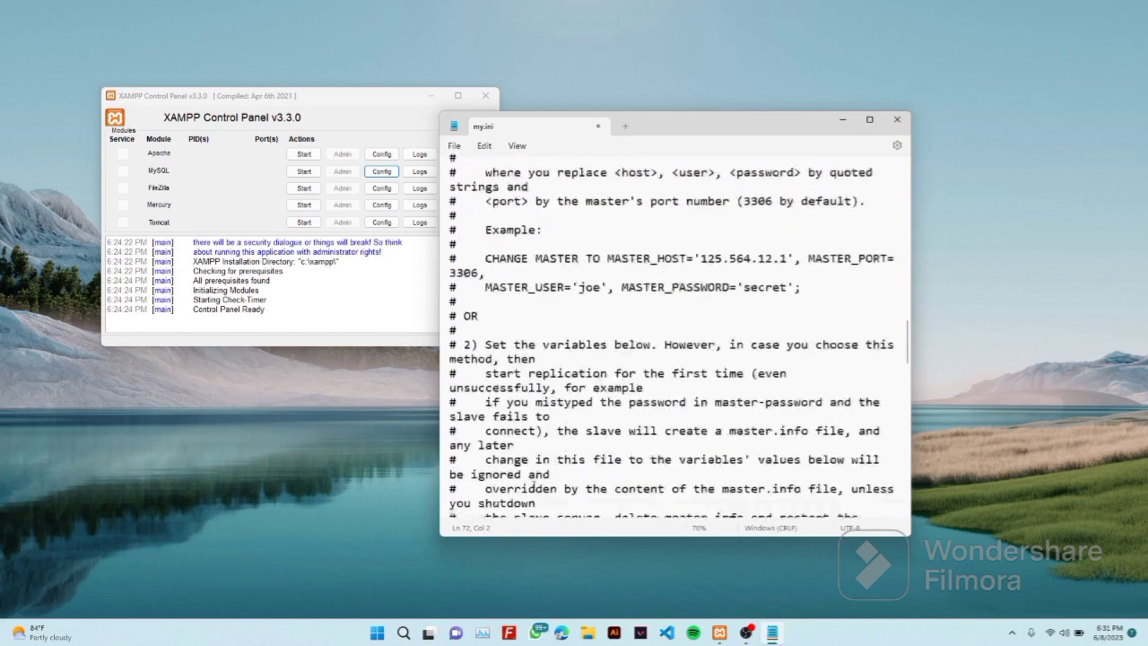
scroll(535, 487, "down", 5)
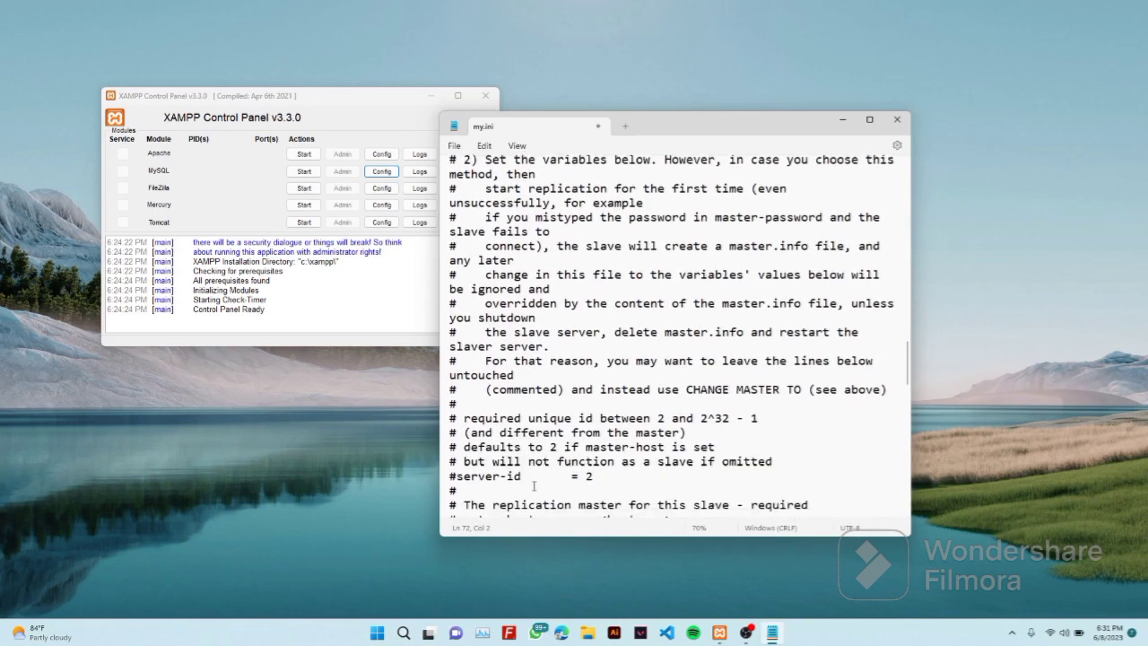
scroll(535, 486, "down", 1)
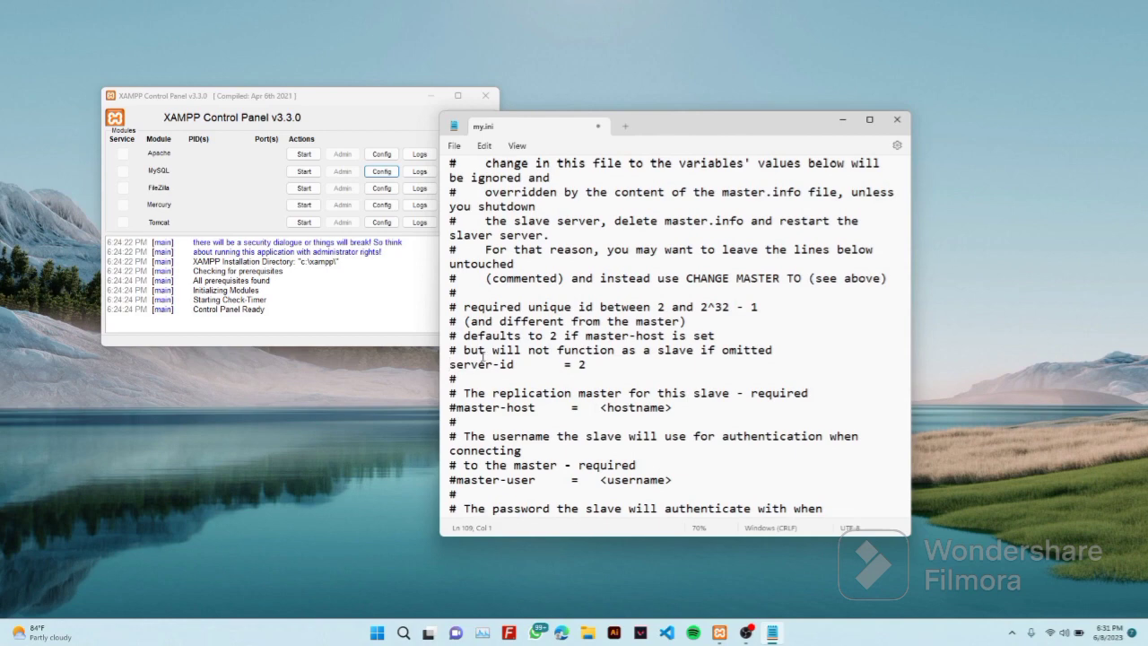
scroll(485, 357, "up", 8)
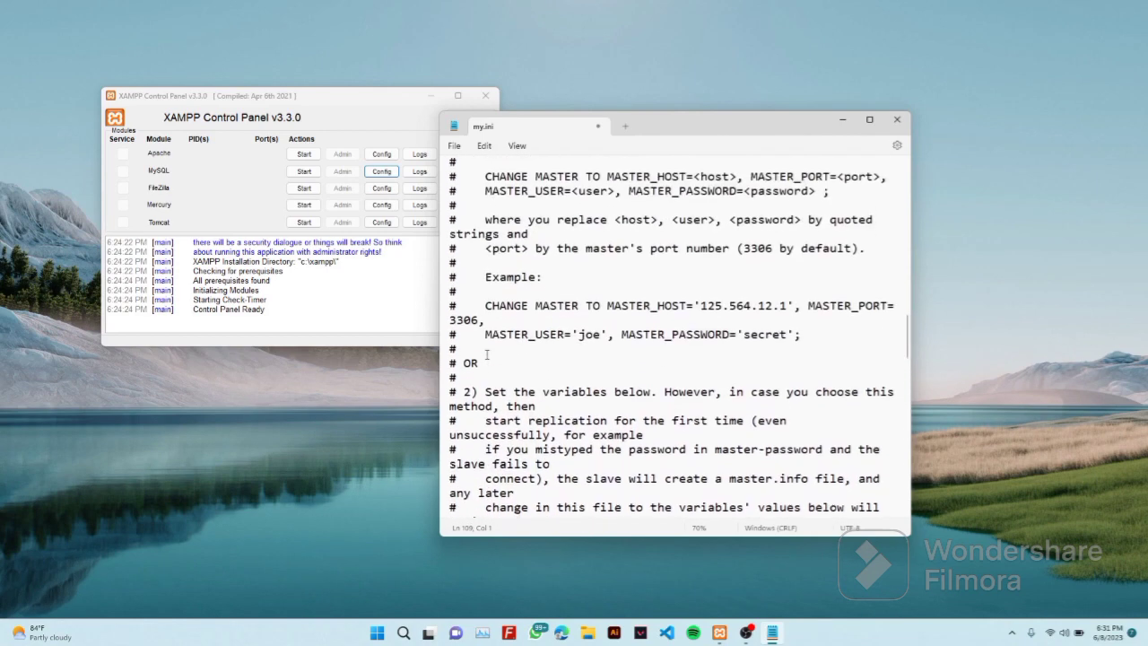
scroll(485, 355, "up", 10)
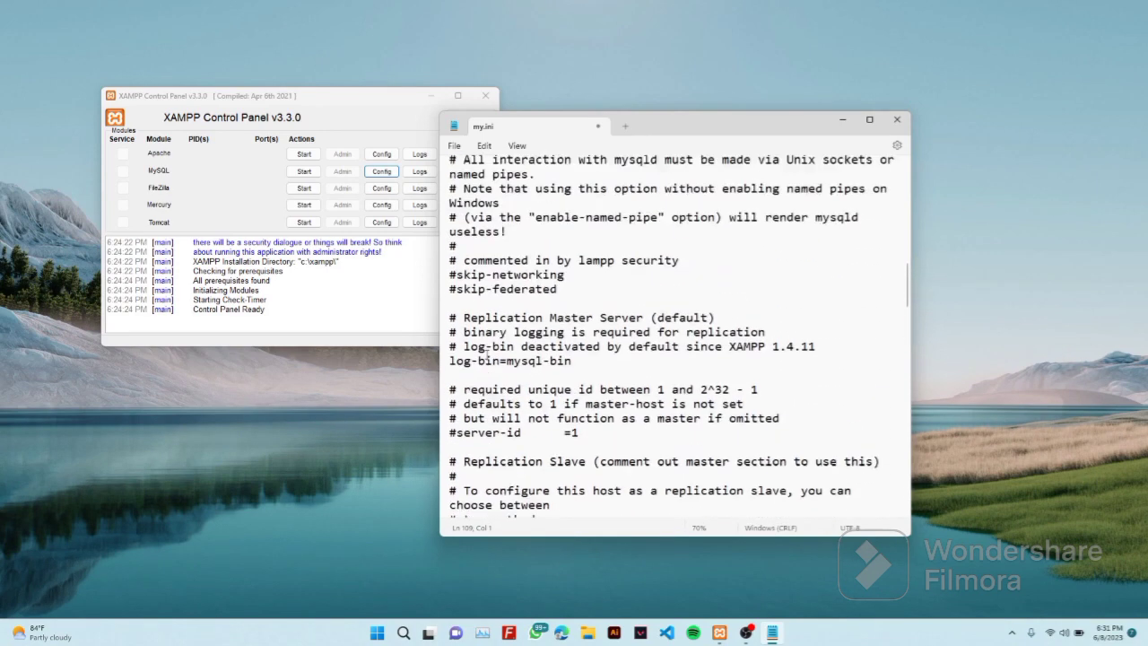
scroll(485, 355, "up", 3)
scroll(485, 355, "up", 3)
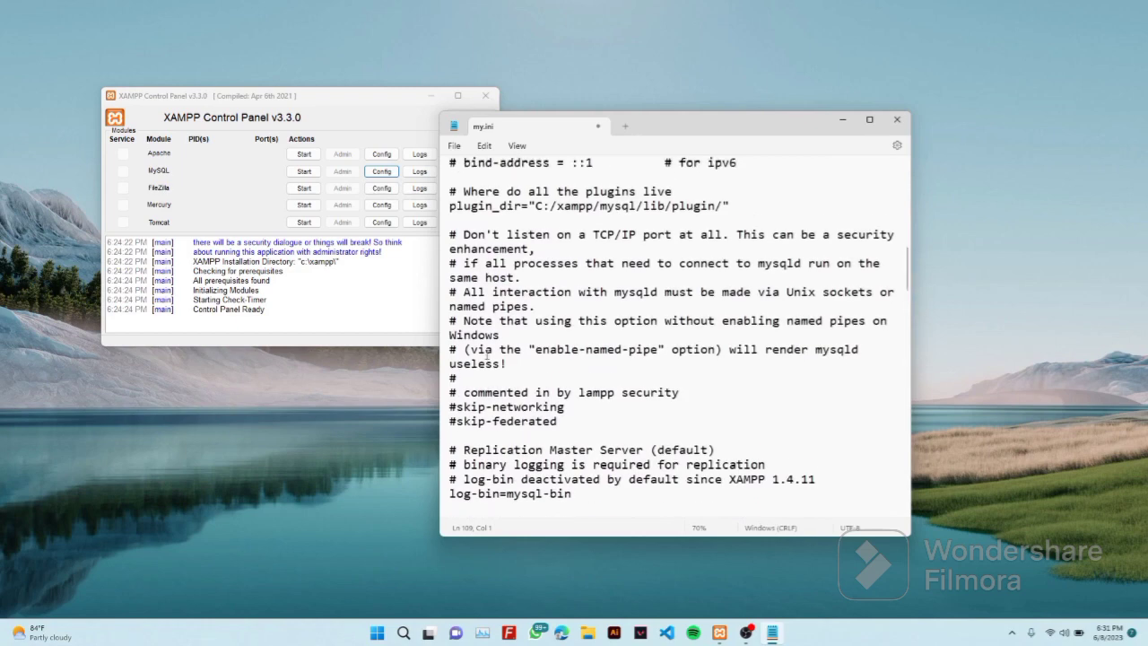
scroll(485, 357, "up", 4)
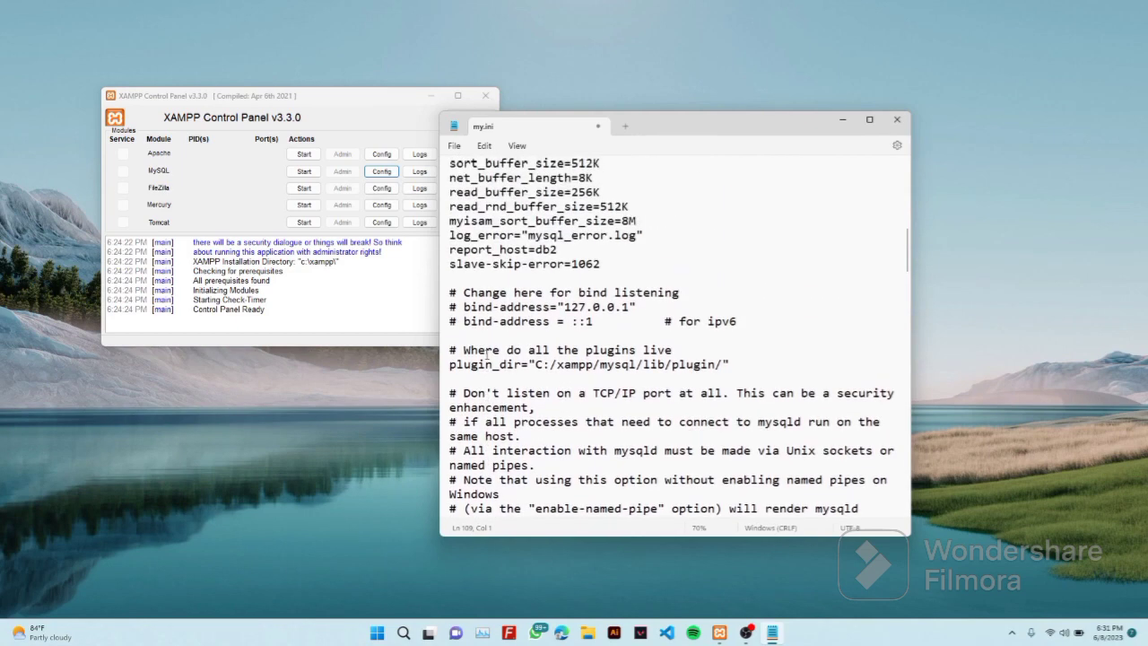
scroll(485, 356, "down", 2)
scroll(486, 355, "down", 2)
scroll(485, 355, "down", 1)
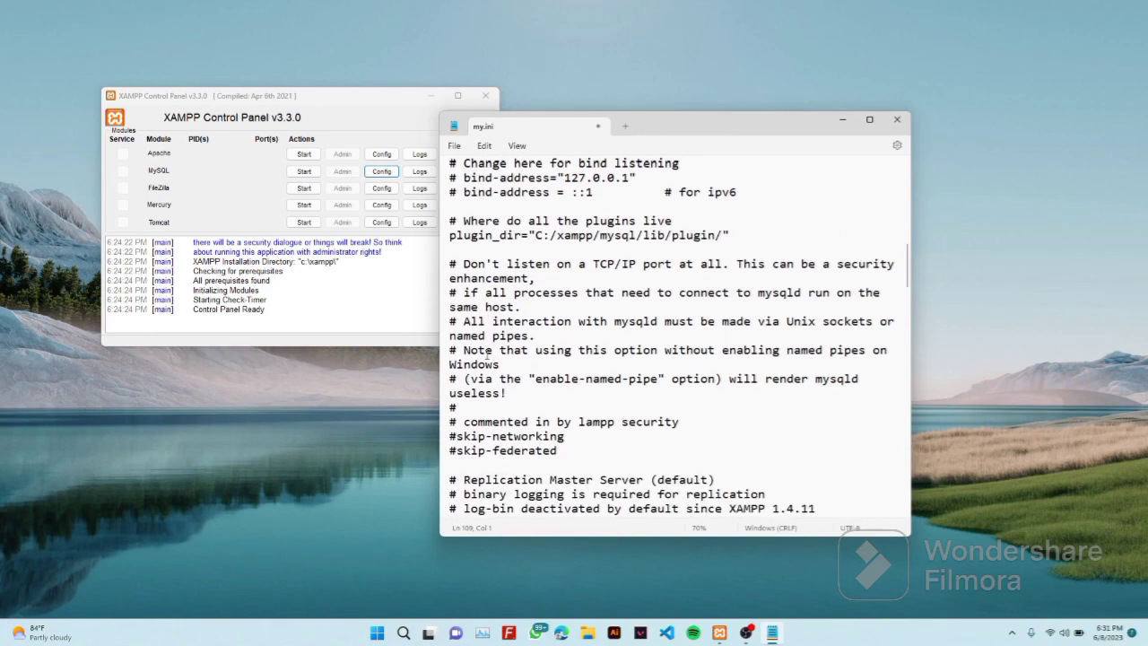
scroll(486, 357, "down", 2)
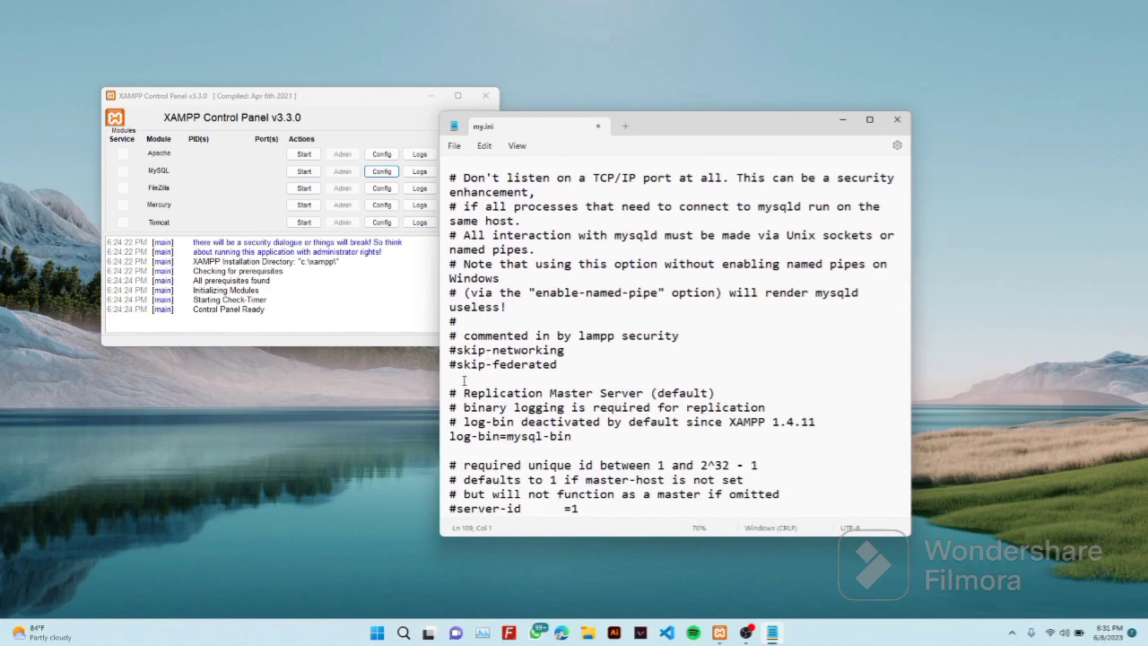
left_click(451, 437)
type("#")
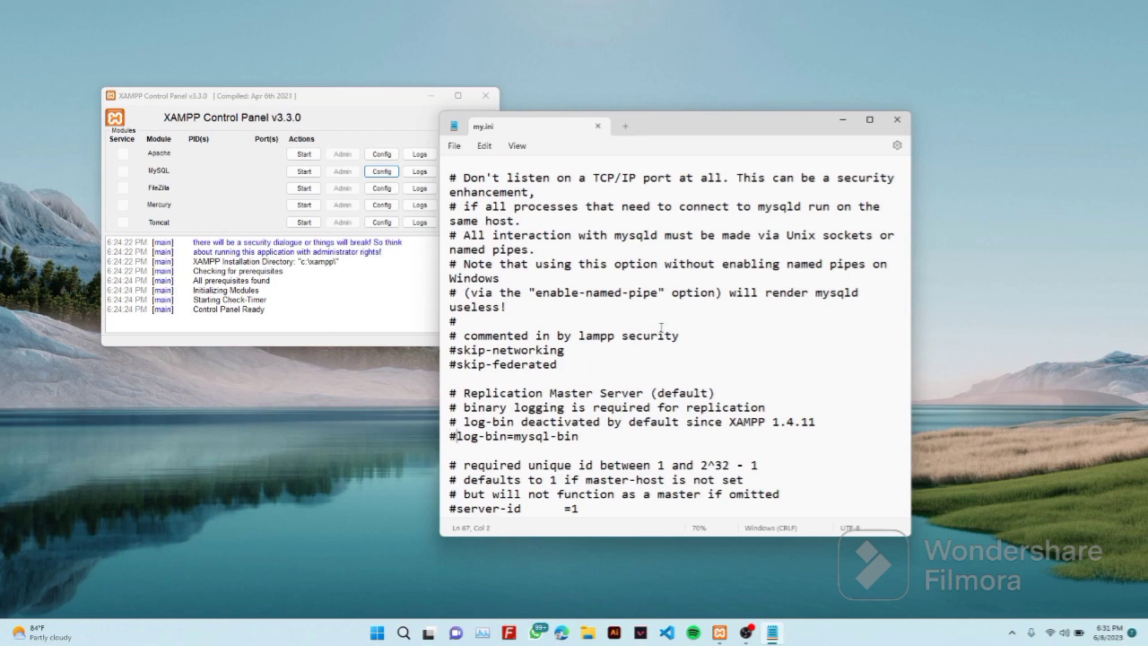
Close my.ini and start the Apache and MySQL modules
left_click(897, 119)
left_click(312, 160)
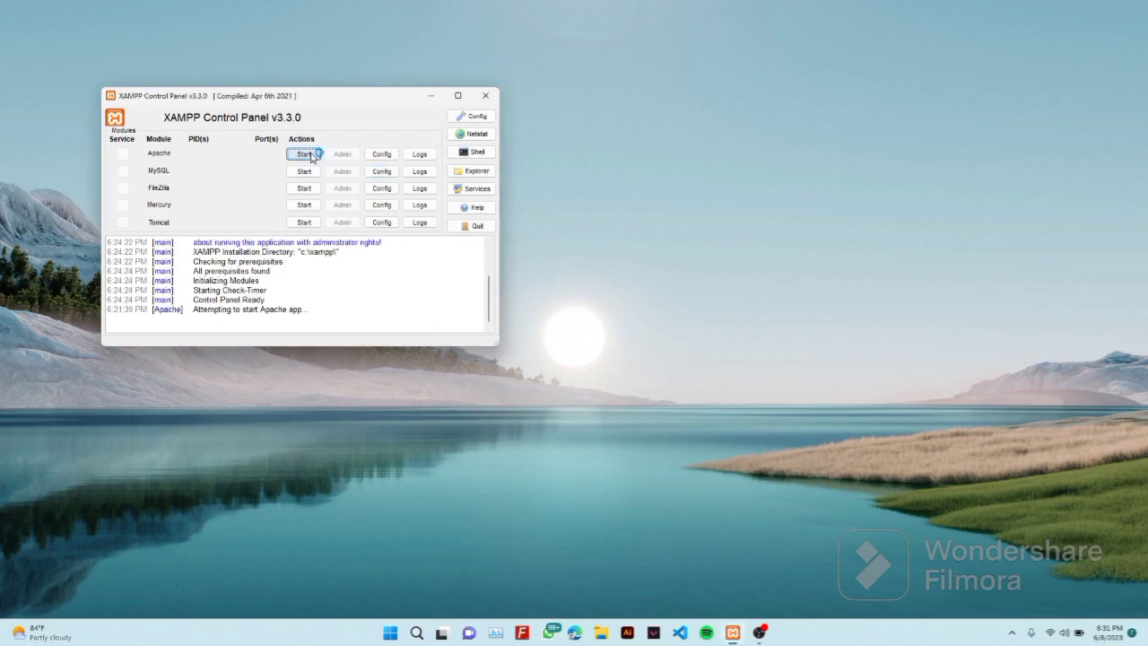
left_click(313, 173)
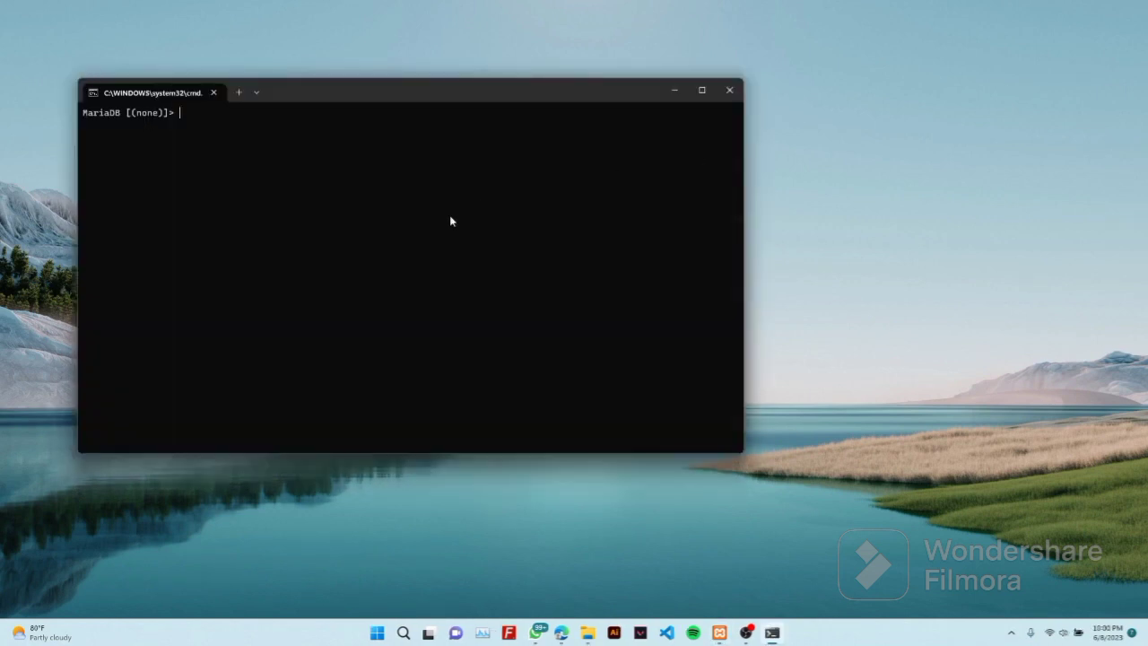
Grant REPLICATION SLAVE on *.* to the replication user at '%' with its password
type("grant replication slave")
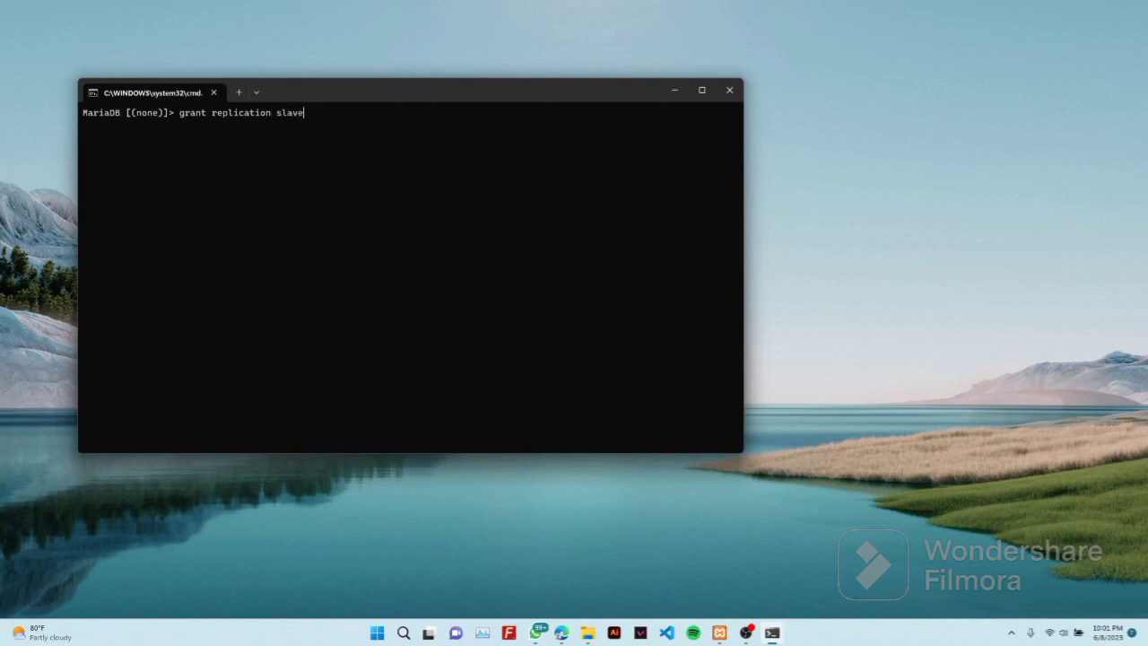
type(" on *.* to")
type("@'%")
type("' identified")
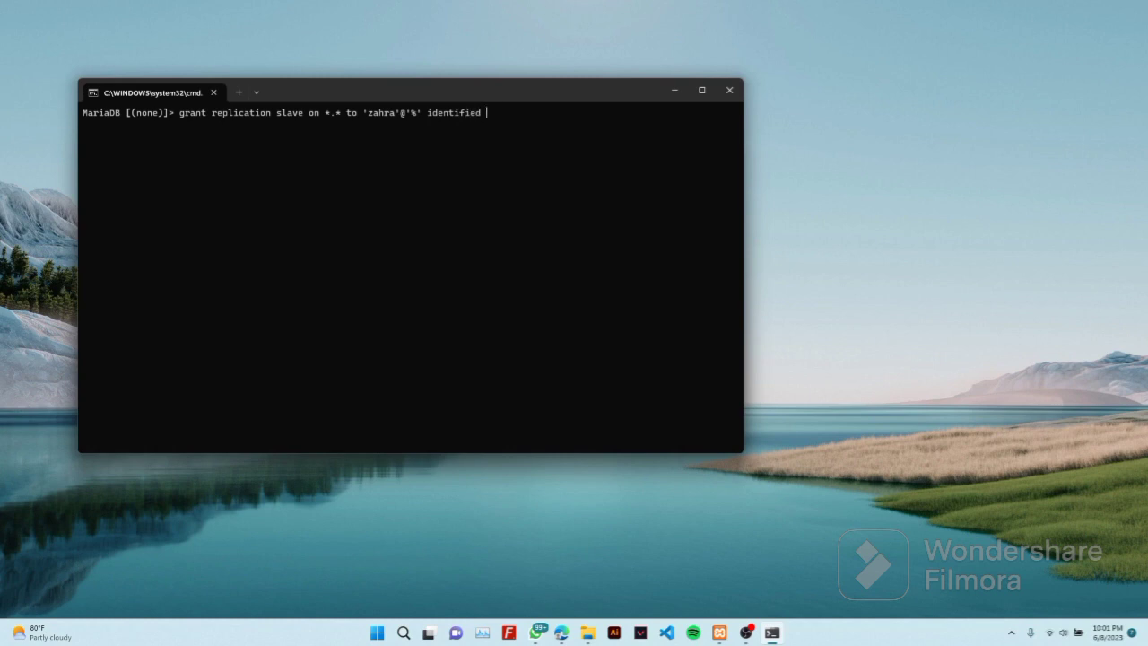
key("Return")
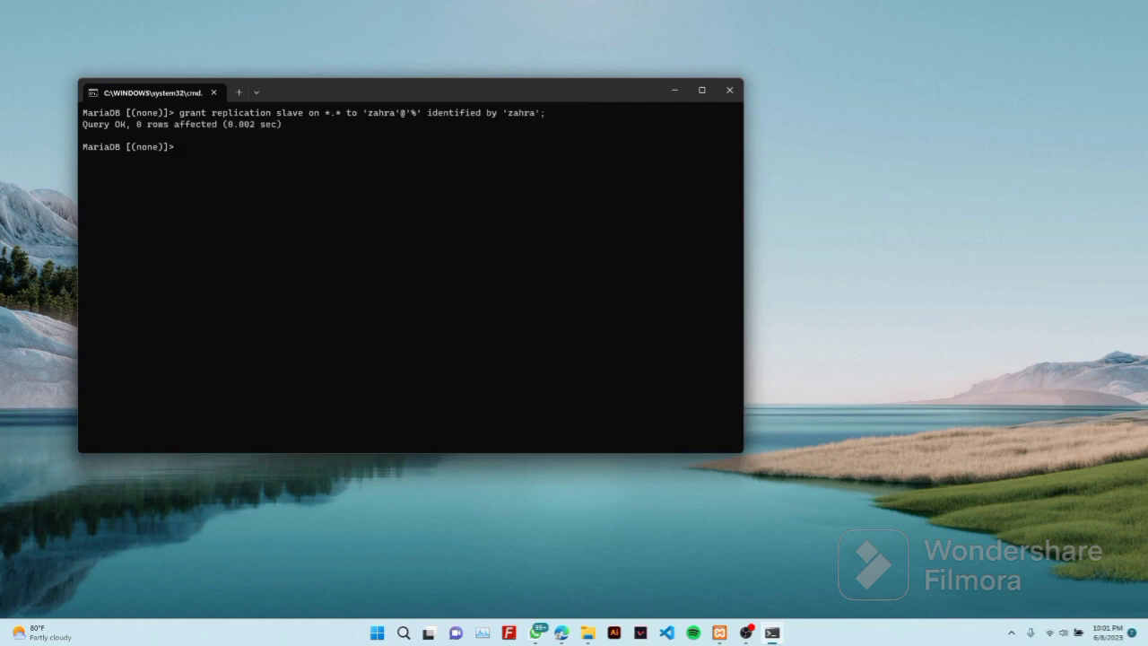
Reload privileges with FLUSH PRIVILEGES
type("flush privileges;")
key("Return")
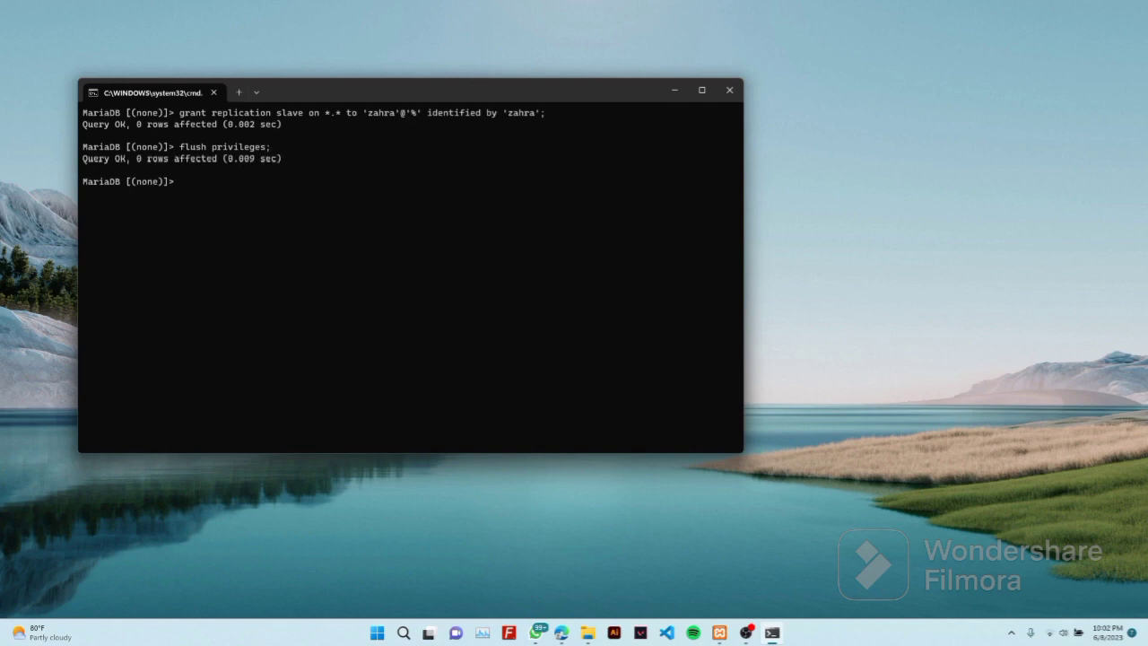
Lock all tables for reading and enter SHOW MASTER STATUS (mysql-bin.000005, position 655)
type("flush tables with read lock;")
key("Return")
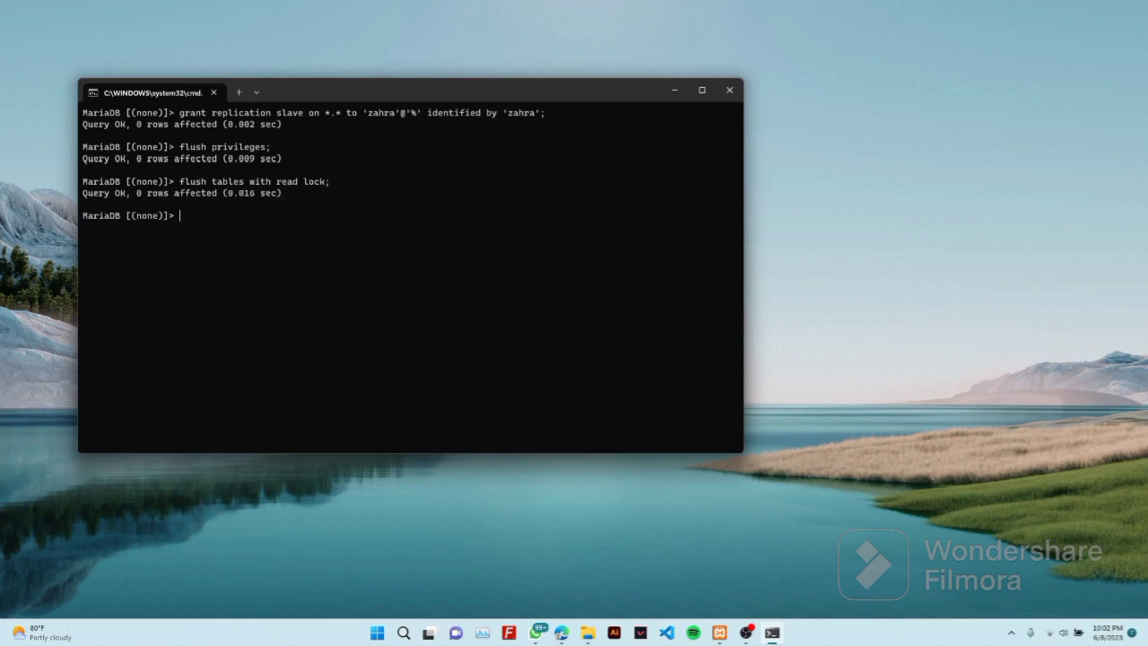
type("show master sat")
key("BackSpace")
key("BackSpace")
type("tastus")
key("BackSpace")
key("BackSpace")
key("BackSpace")
key("BackSpace")
type("tus")
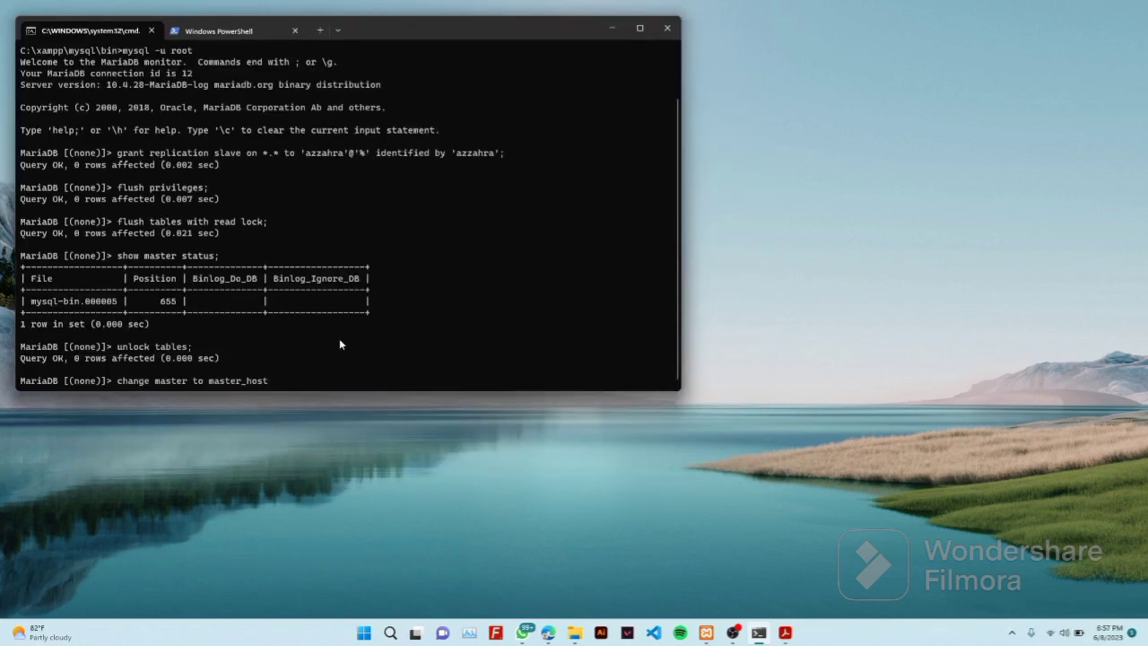
Enter master_host='192.168.1.10 in the CHANGE MASTER TO statement
type("='192.168.1.10',")
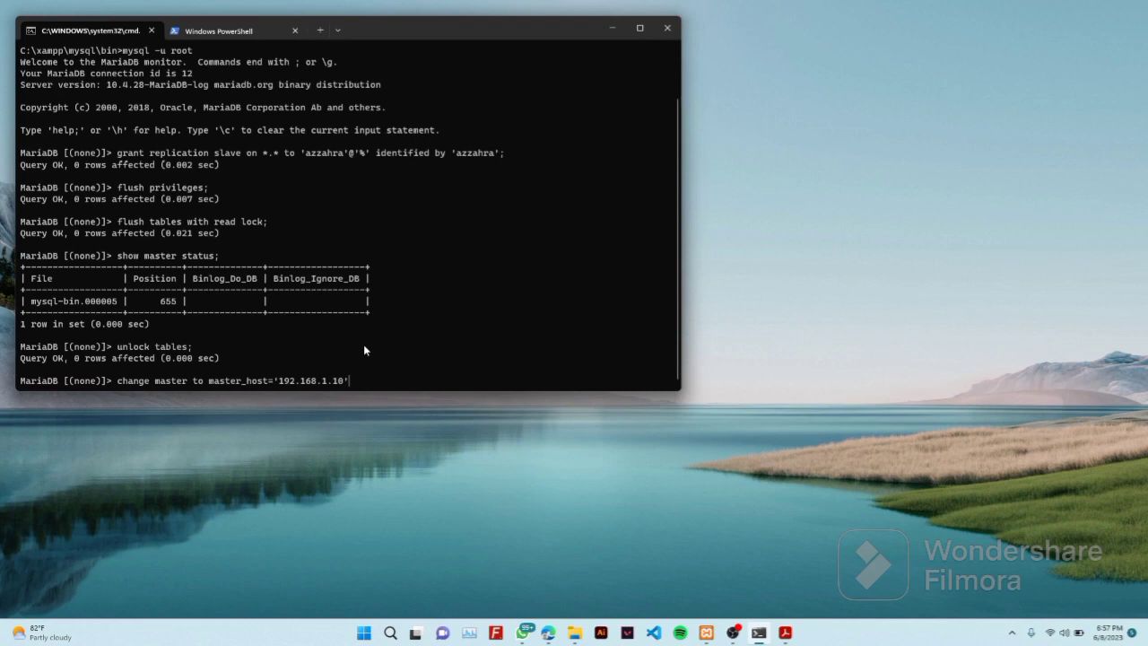
Complete CHANGE MASTER TO with the replication user and password, log mysql-bin.000001, position 635, and run it
type(",")
key("Return")
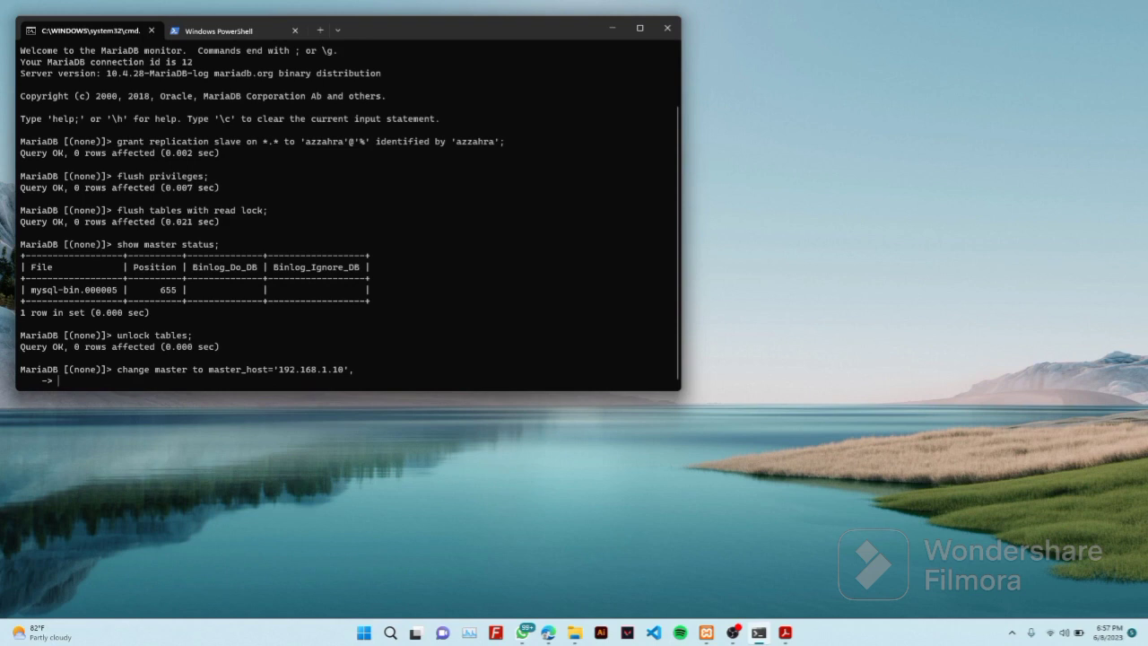
key("Return")
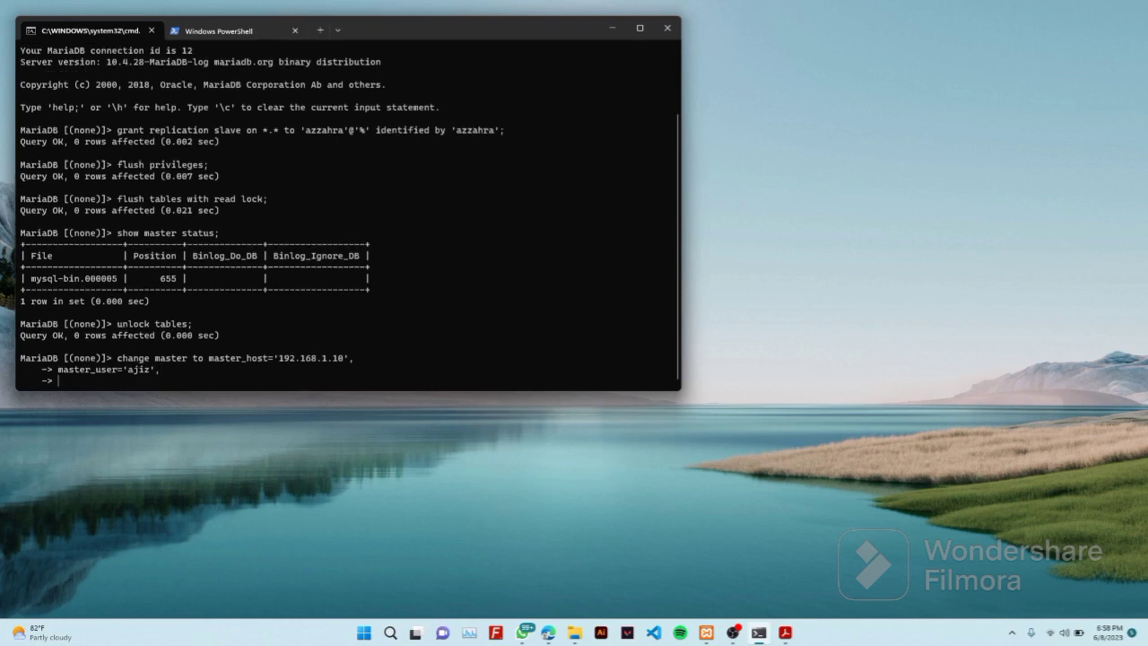
key("Return")
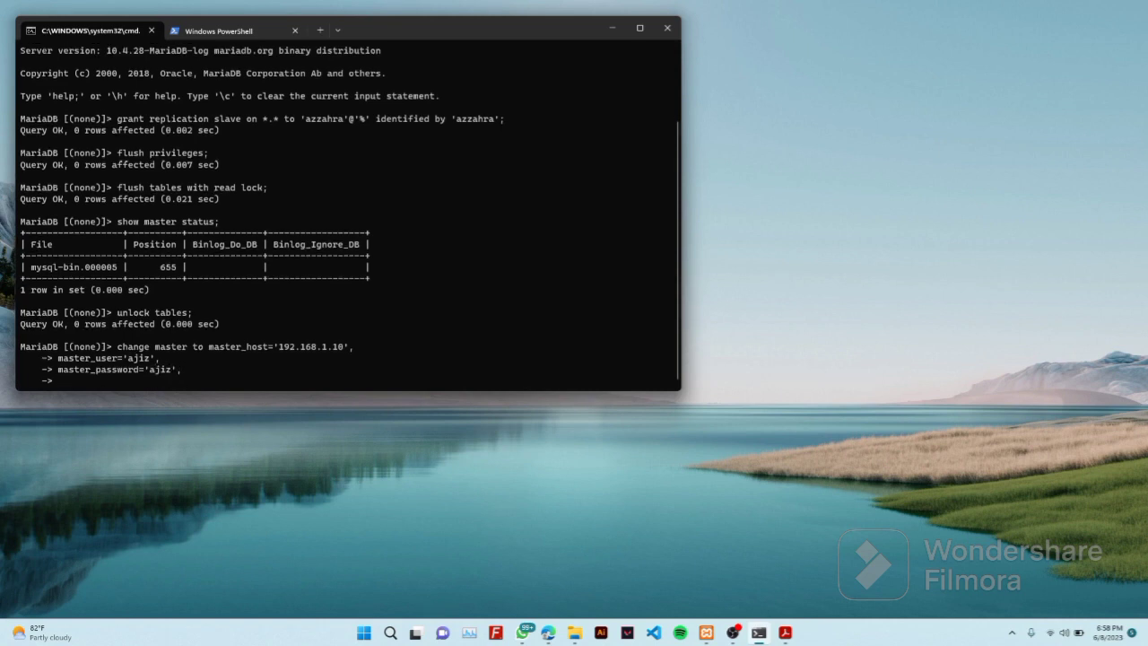
type("master_log_file='mysql-bin.00000")
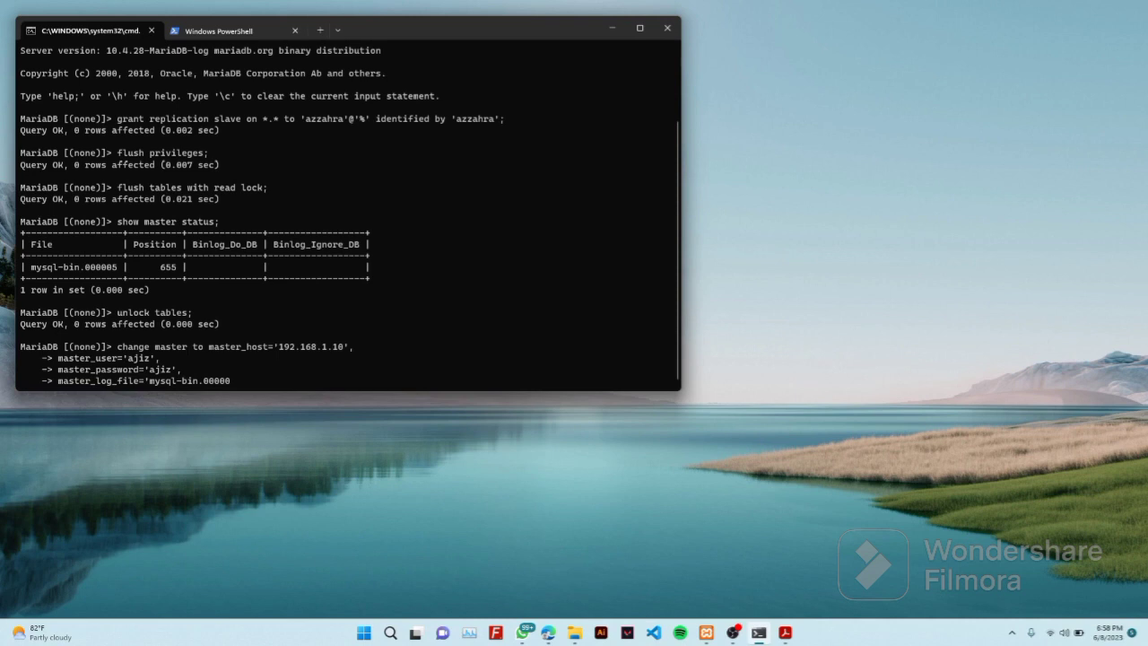
type("1',")
key("Return")
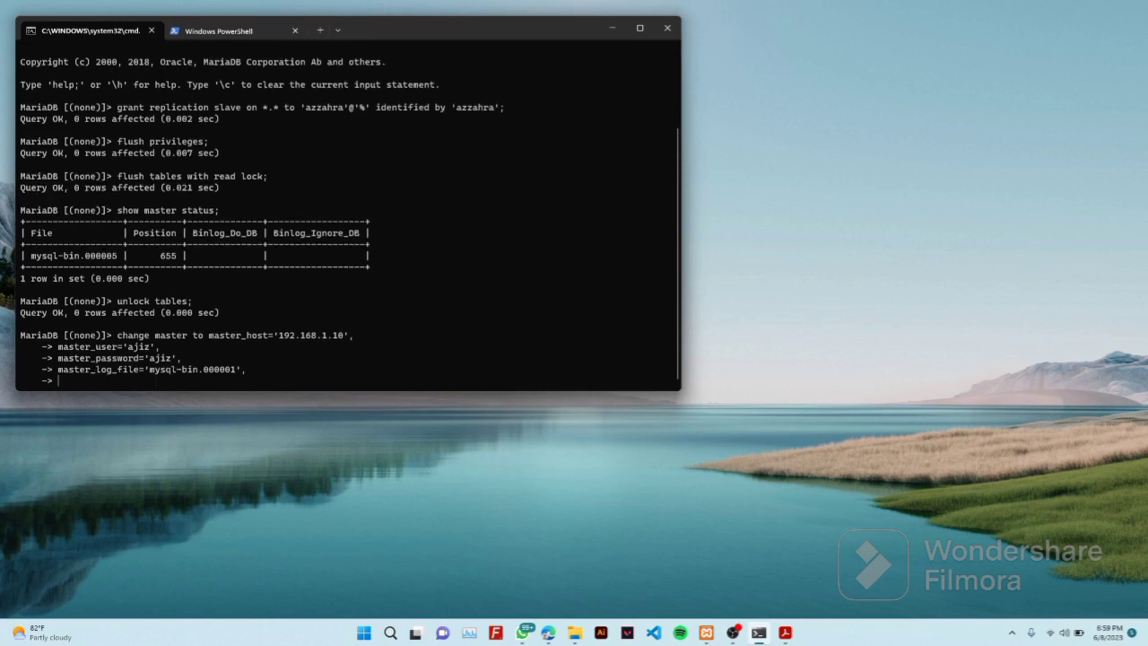
type("master_log_pos=635;")
key("Return")
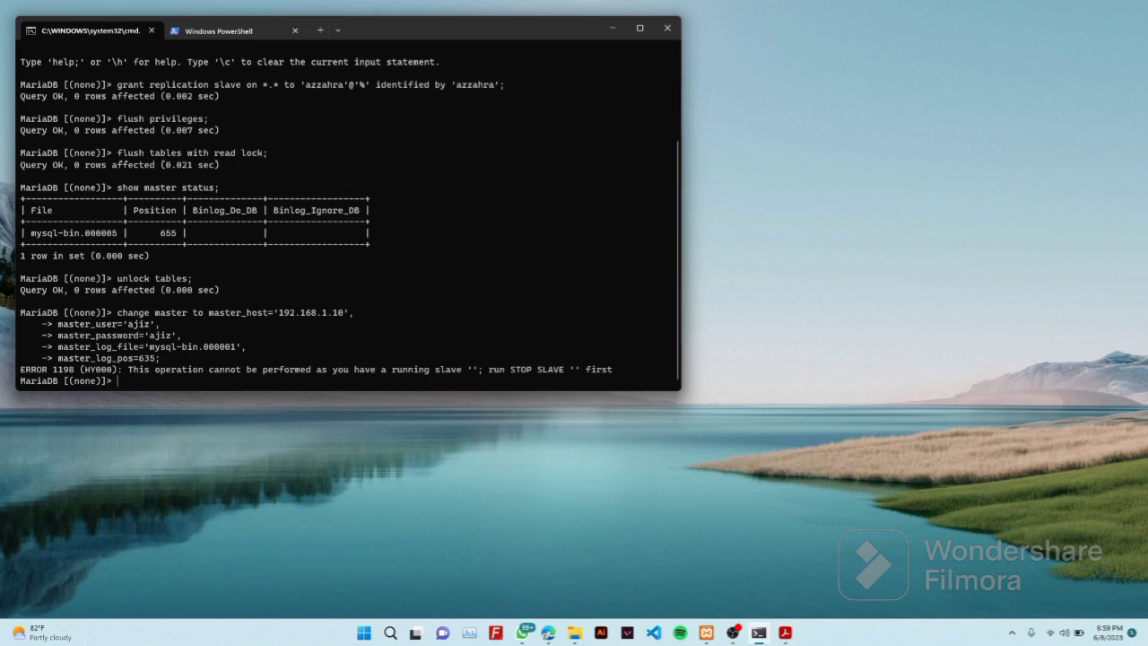
Stop the replica and rerun the recalled CHANGE MASTER TO statement for 192.168.1.10
type("stop slave;")
key("Return")
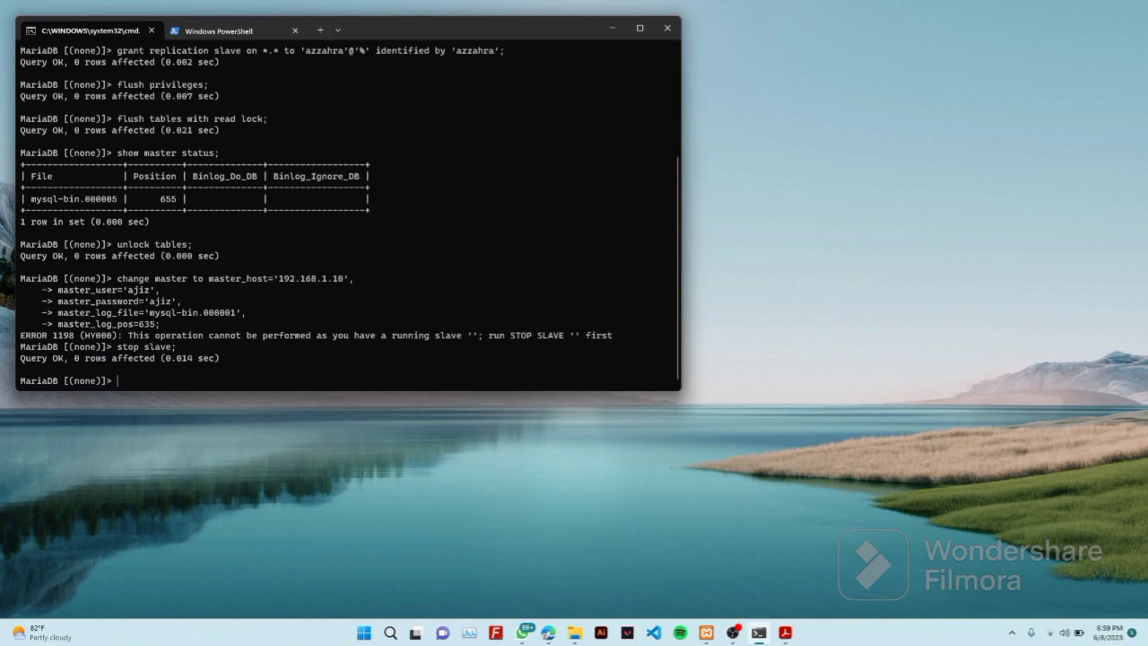
key("Up")
key("Up")
key("Up")
key("Up")
key("Up")
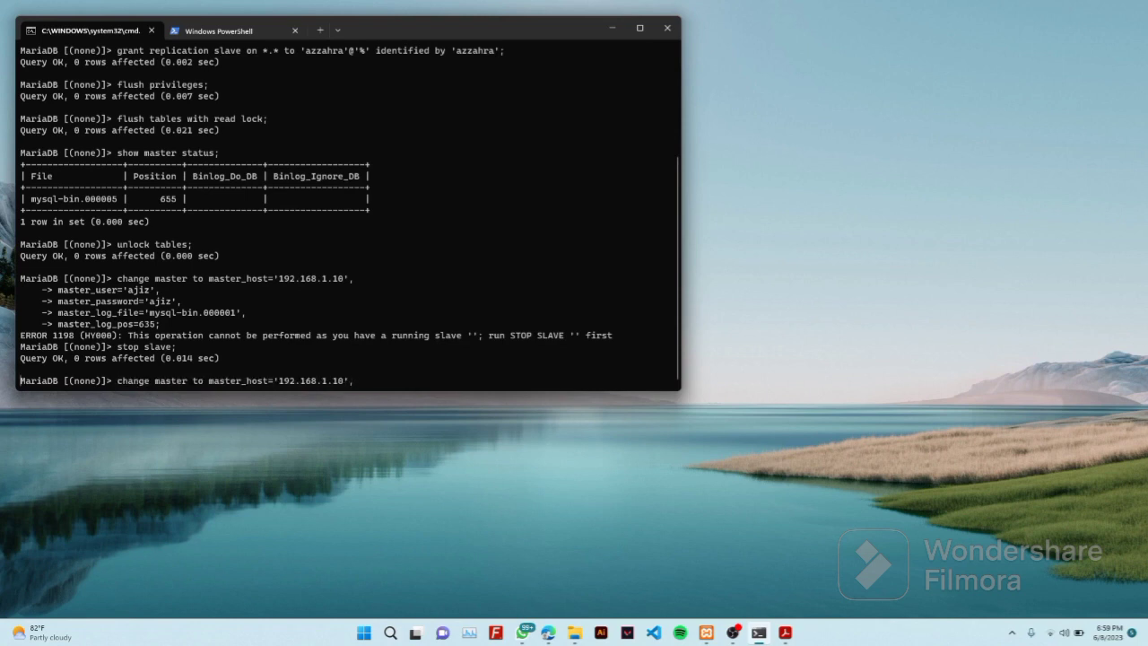
key("Return")
key("Up")
key("Up")
key("Up")
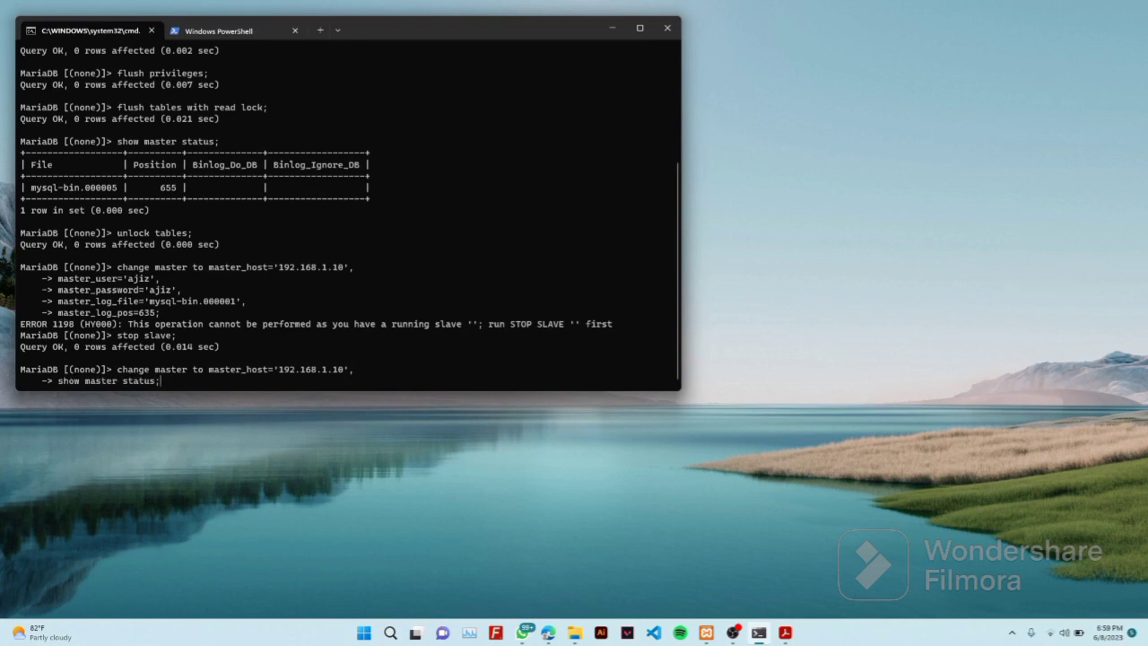
key("Down")
key("Down")
key("Down")
key("Return")
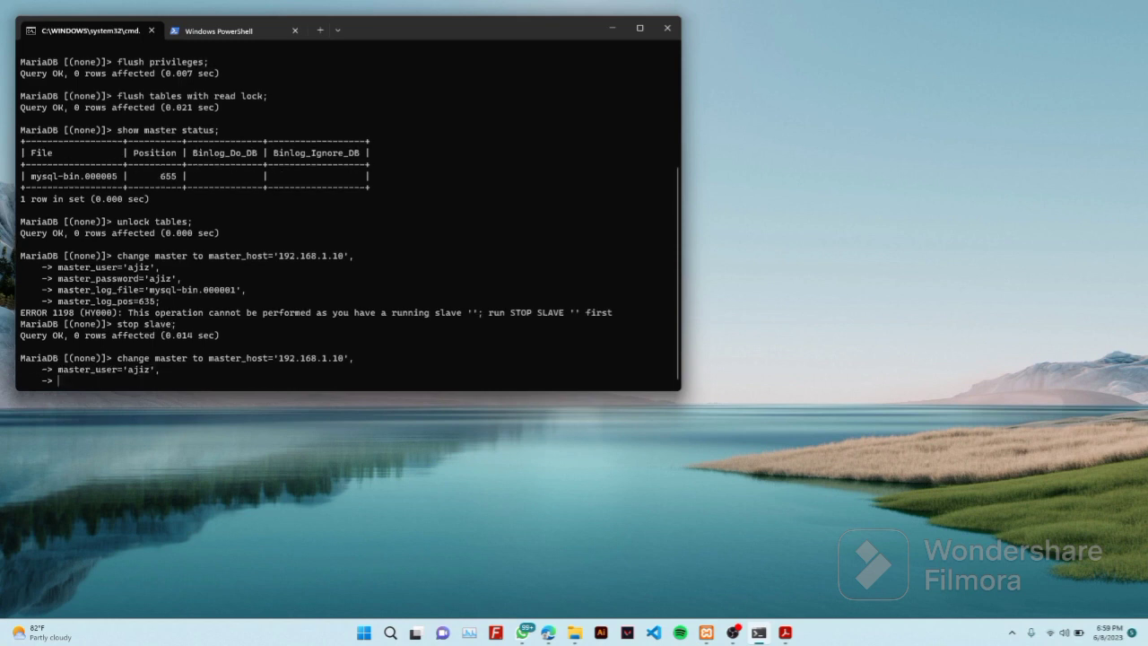
key("Down")
key("Return")
key("Down")
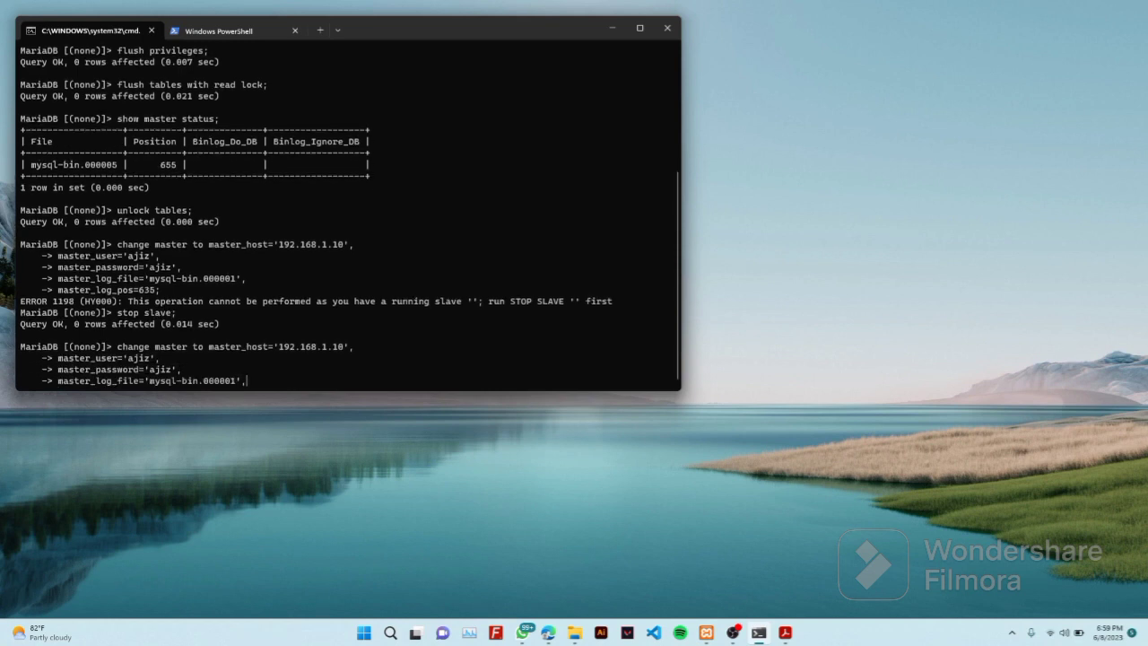
key("Return")
key("Down")
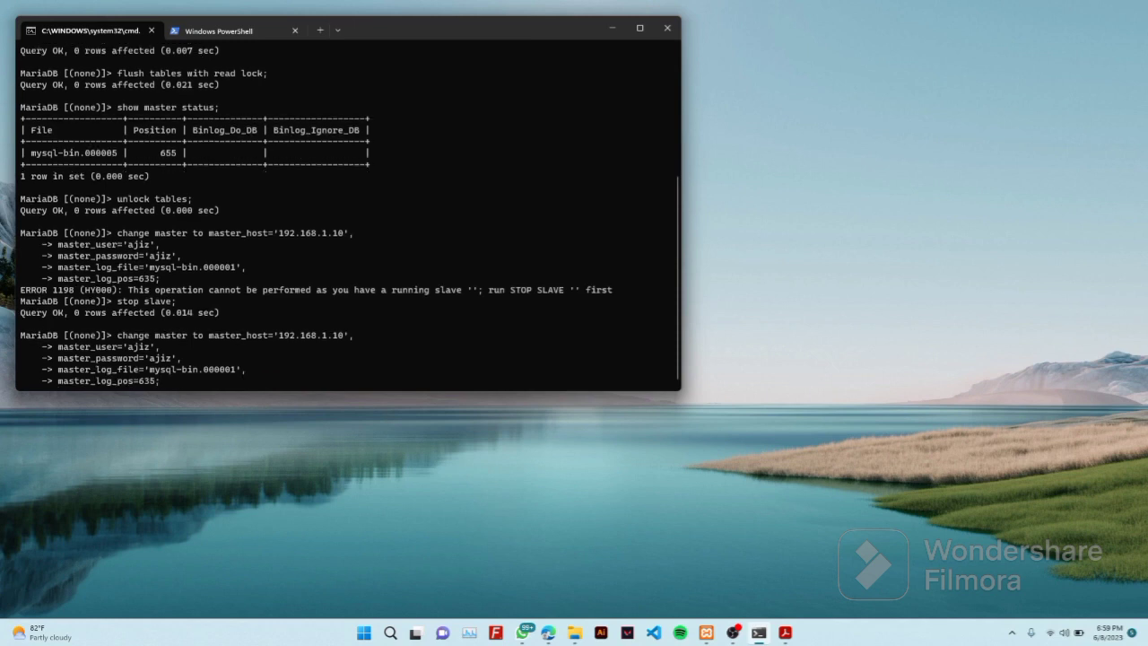
key("Return")
Start the replica with START SLAVE after correcting the 'salve' typo
type("start salve;")
key("Return")
key("Up")
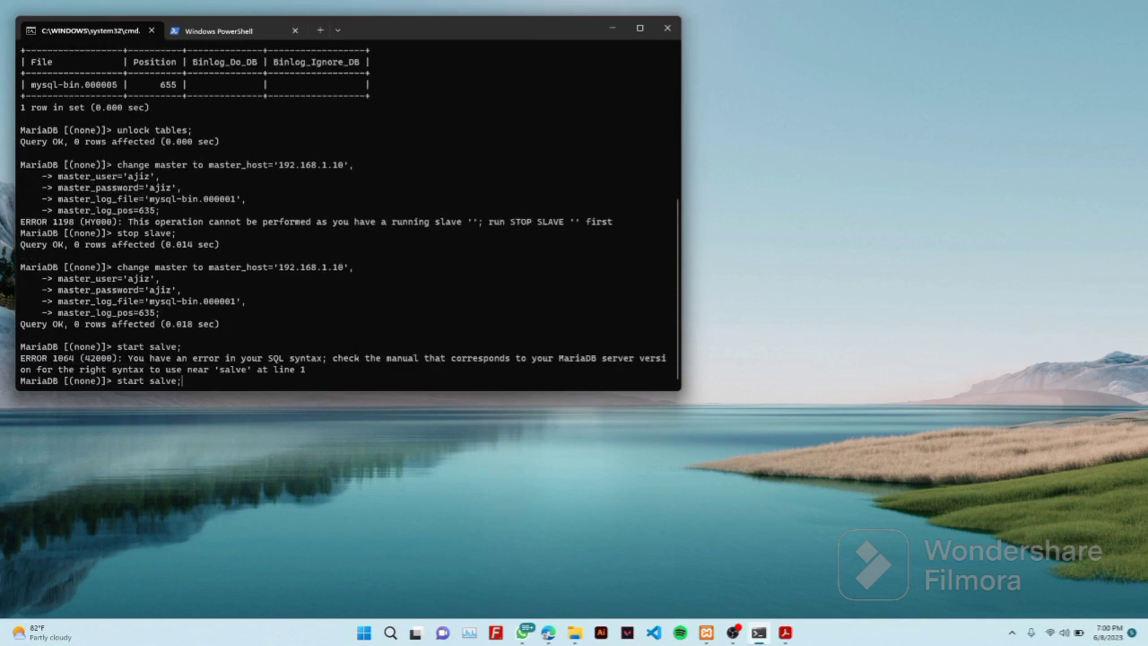
key("BackSpace")
key("BackSpace")
type("la")
key("Right")
key("Right")
key("Return")
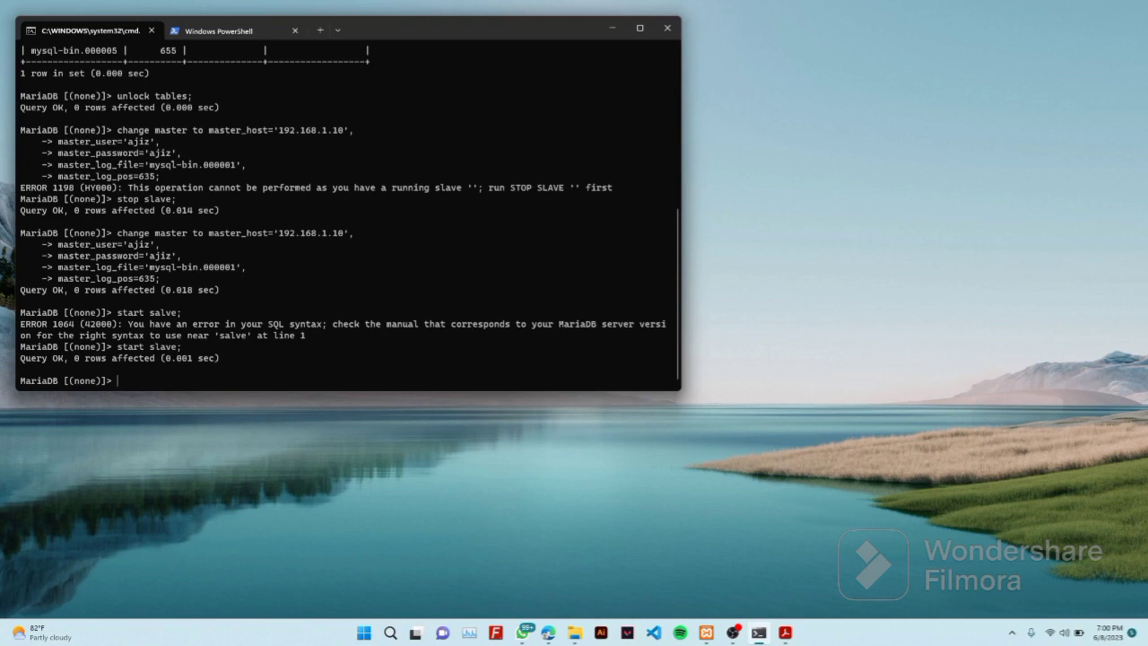
type("show slave status\\G")
Run SHOW SLAVE STATUS\G and scroll the output to check Slave_IO_Running and Slave_SQL_Running
key("Return")
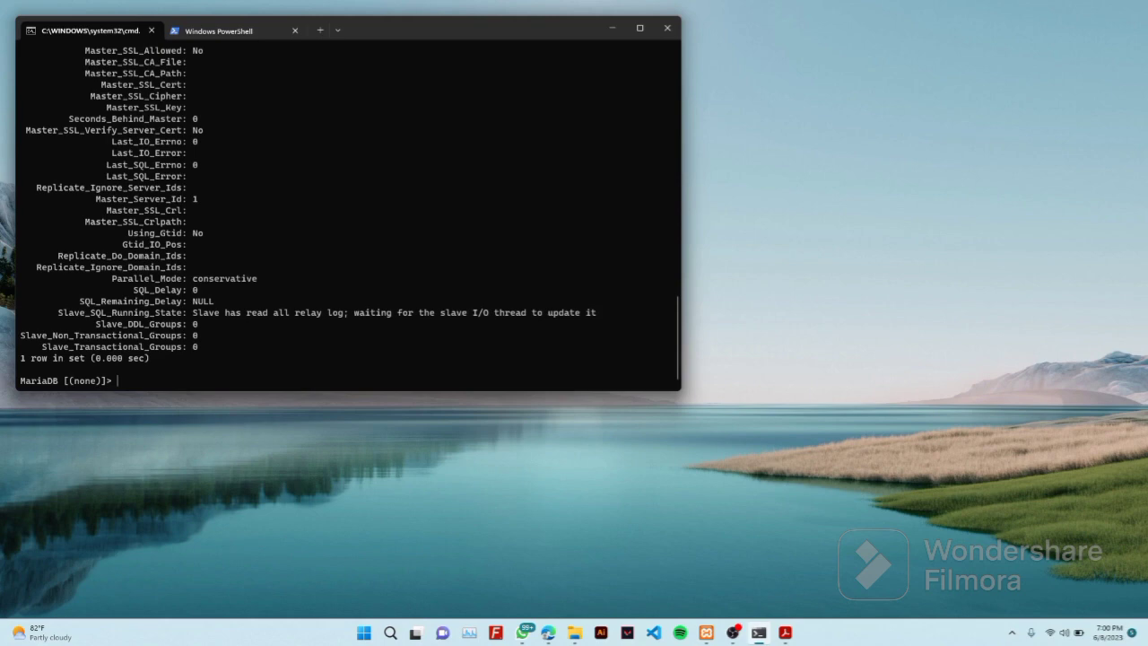
scroll(440, 265, "up", 5)
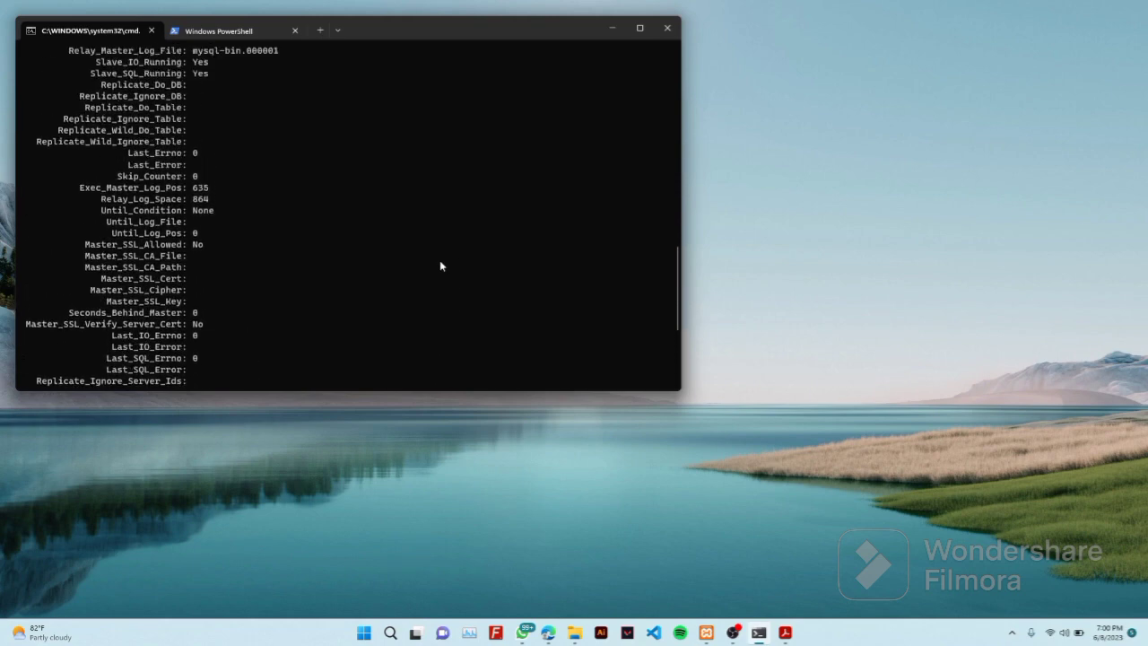
scroll(441, 266, "up", 2)
scroll(440, 265, "down", 7)
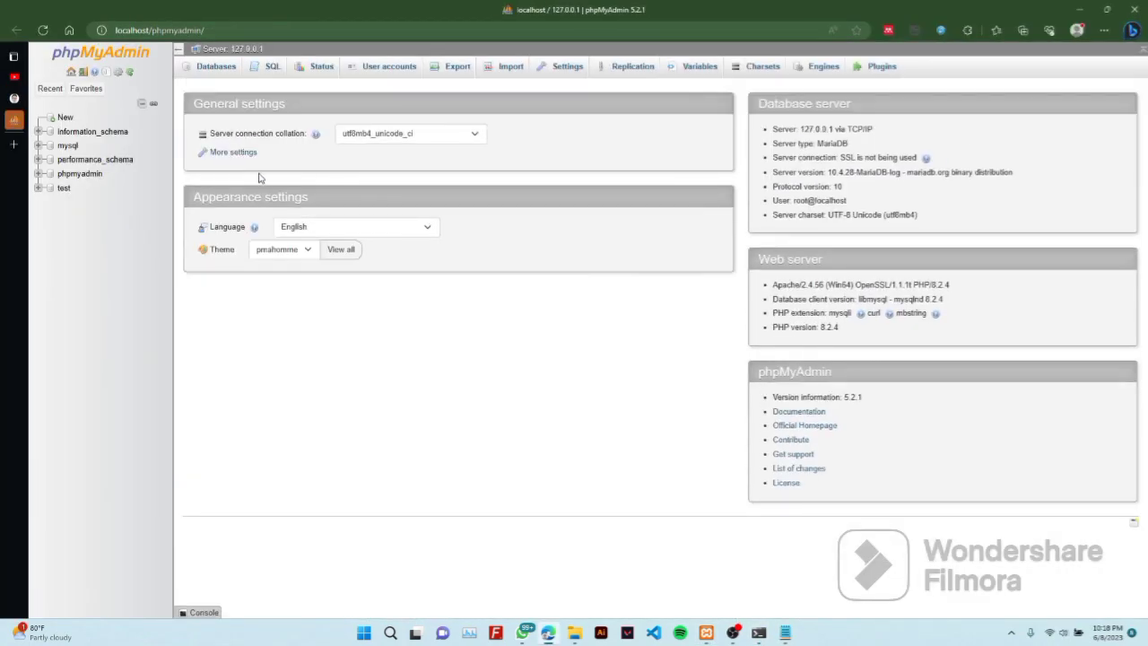
Create a new database named warung_ajiz from the sidebar's New link
left_click(65, 120)
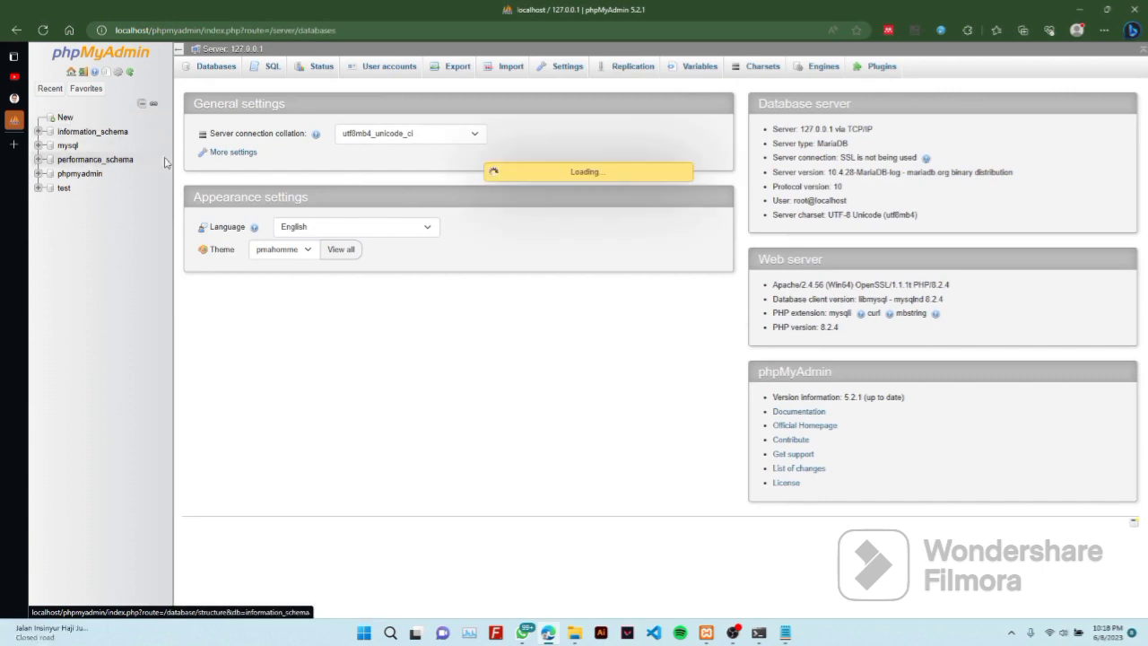
left_click(210, 167)
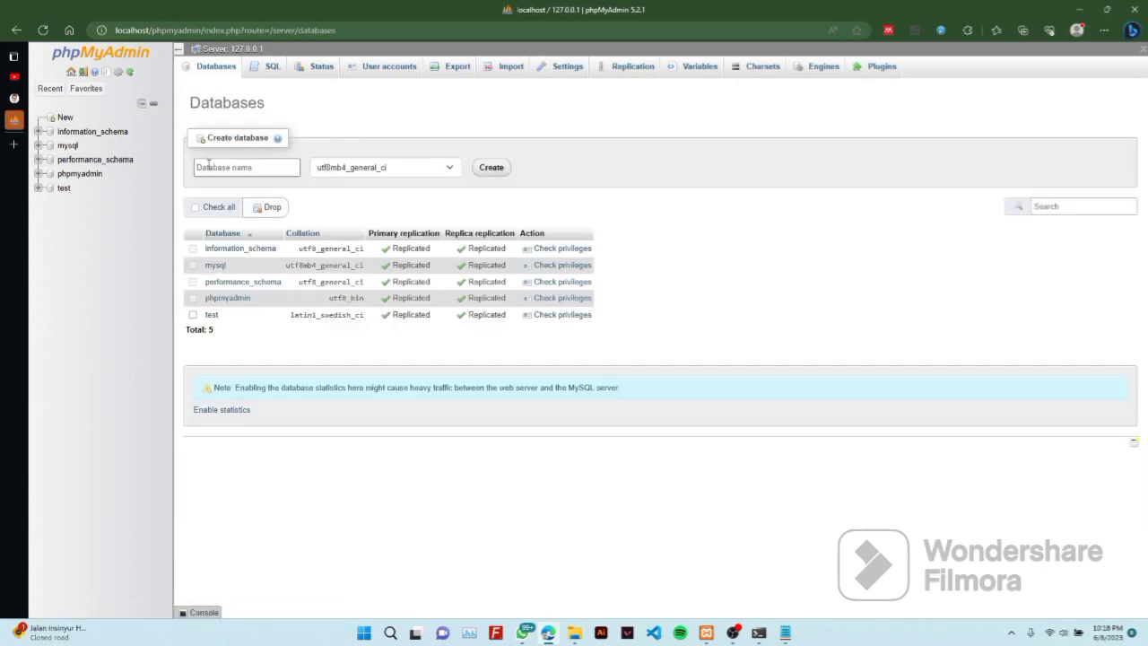
type("warung_ajiz")
left_click(490, 170)
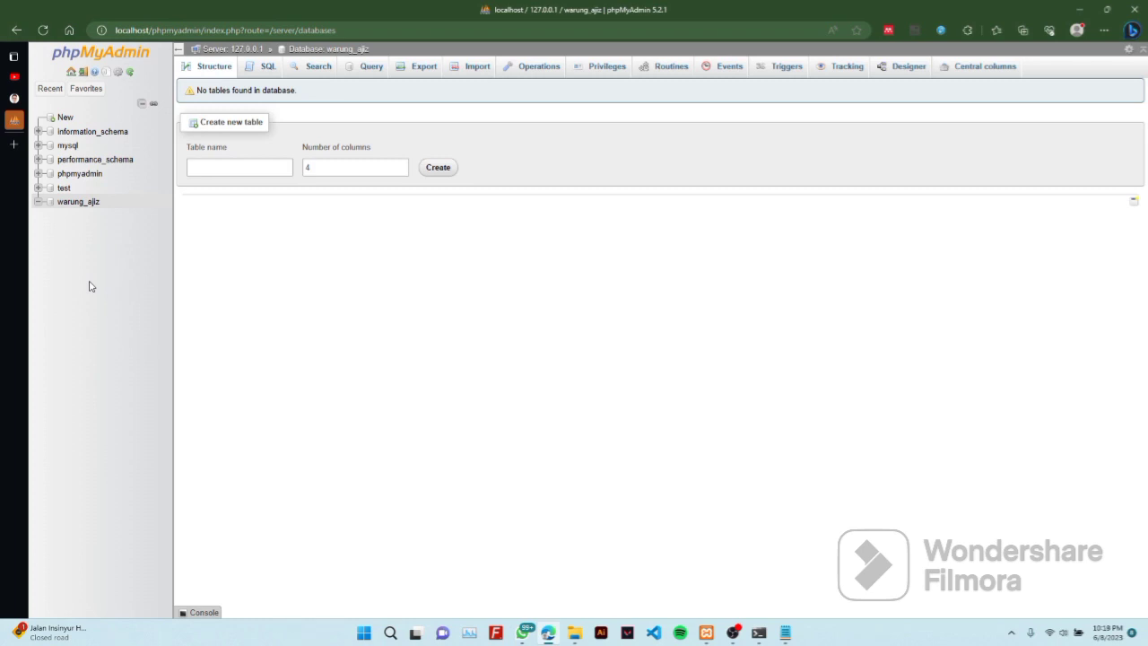
Start a new table named jajanan with 4 columns
left_click(234, 170)
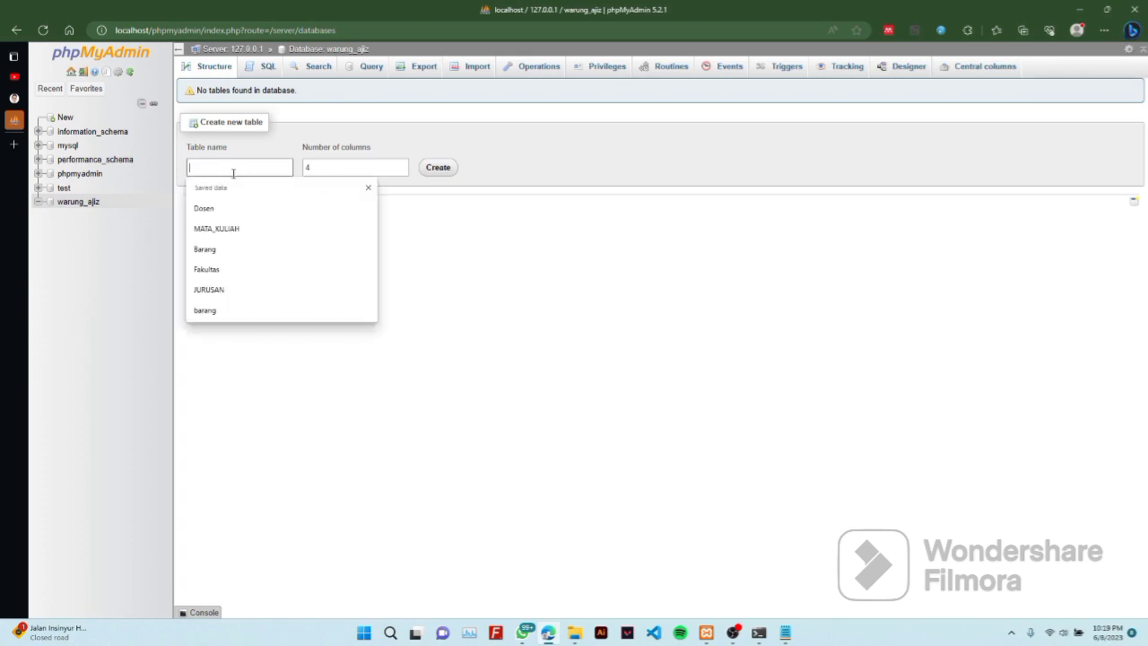
type("jajanan")
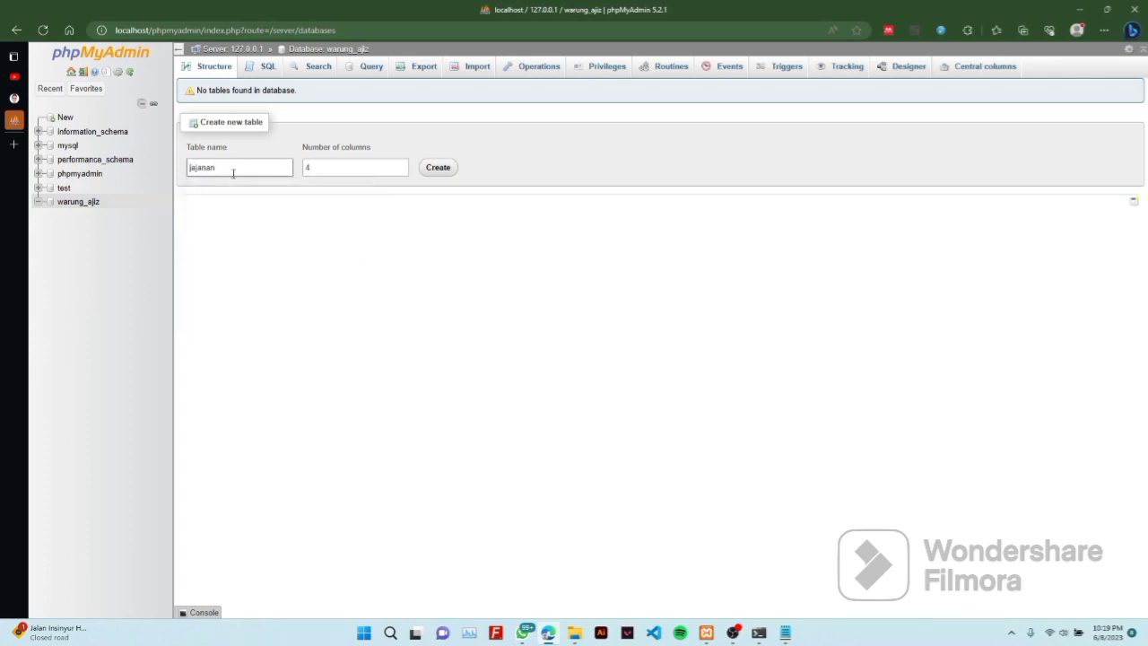
left_click(436, 168)
Name the columns id, jenis_jajanan, nama_jajanan and harga
left_click(244, 170)
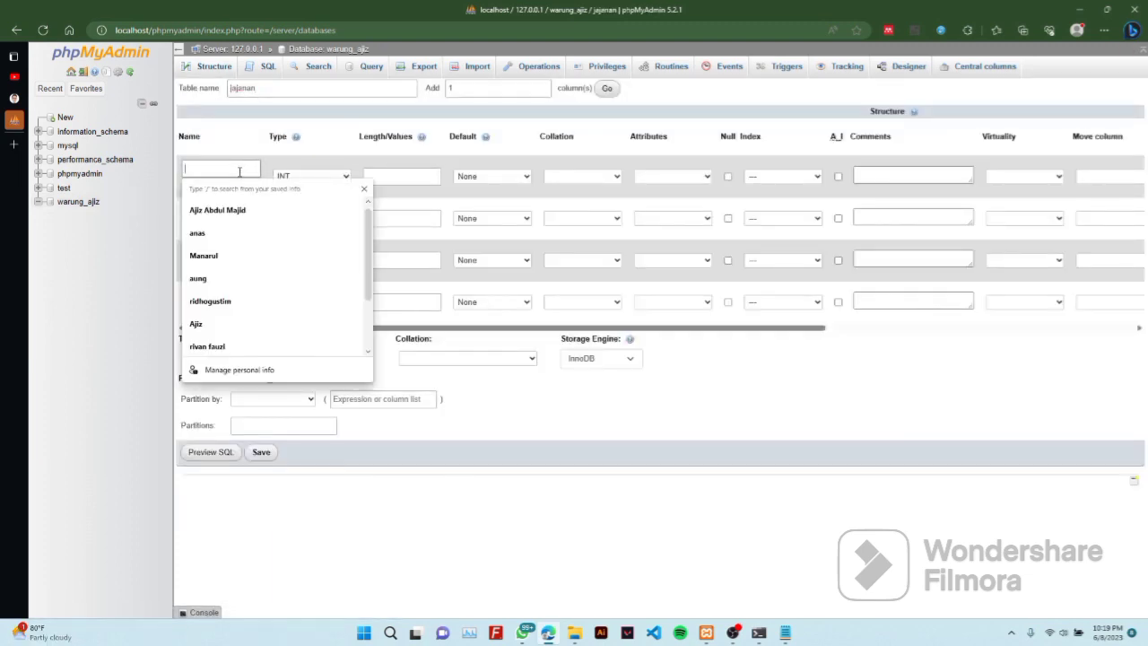
type("ID")
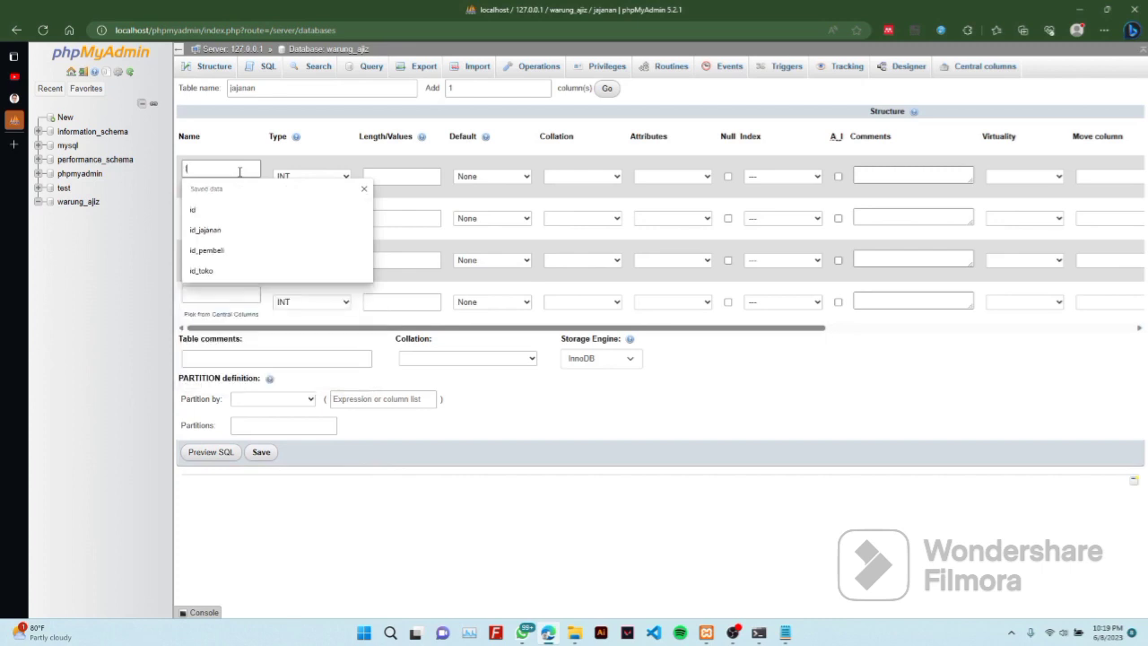
key("BackSpace")
key("BackSpace")
type("id")
left_click(215, 209)
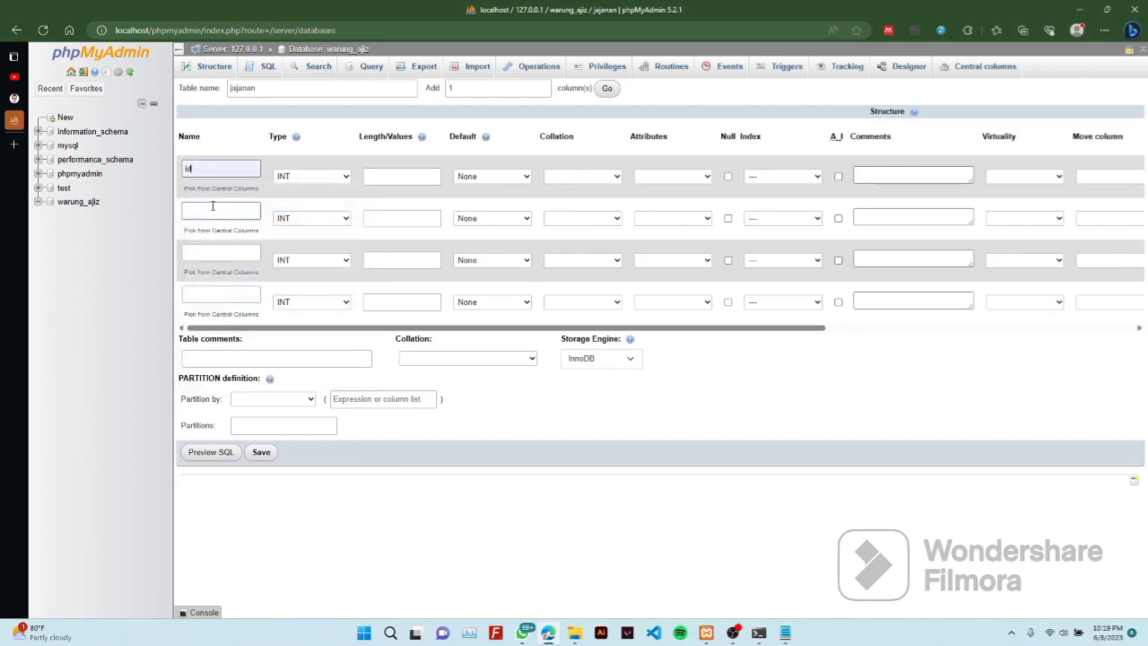
left_click(214, 216)
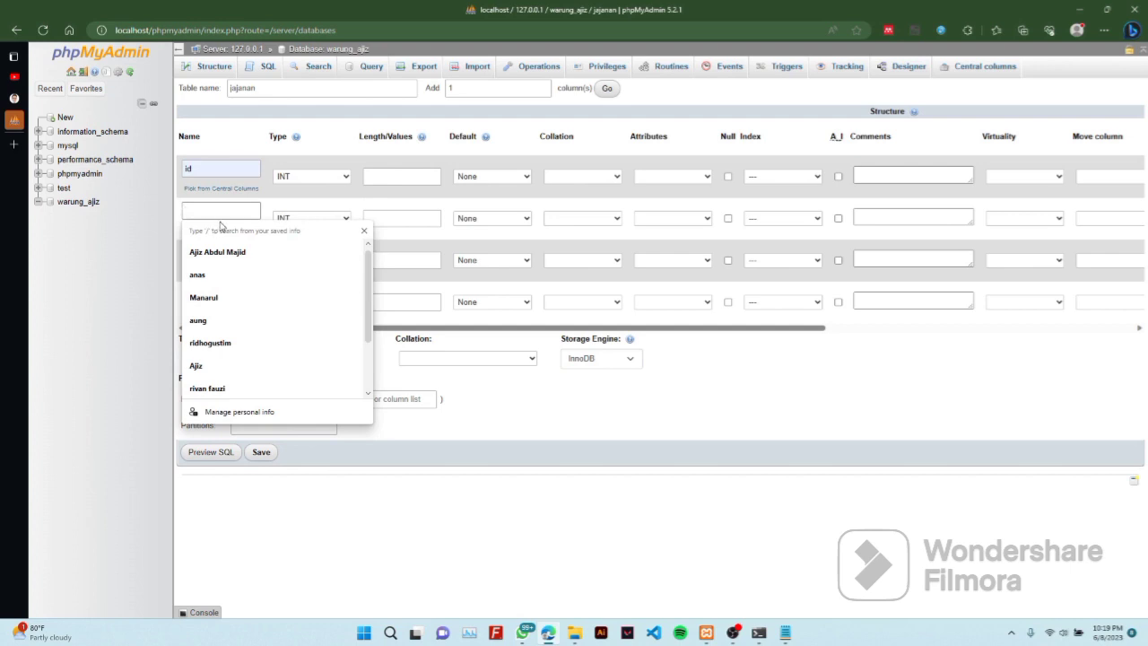
type("jenis_jajanan")
left_click(230, 246)
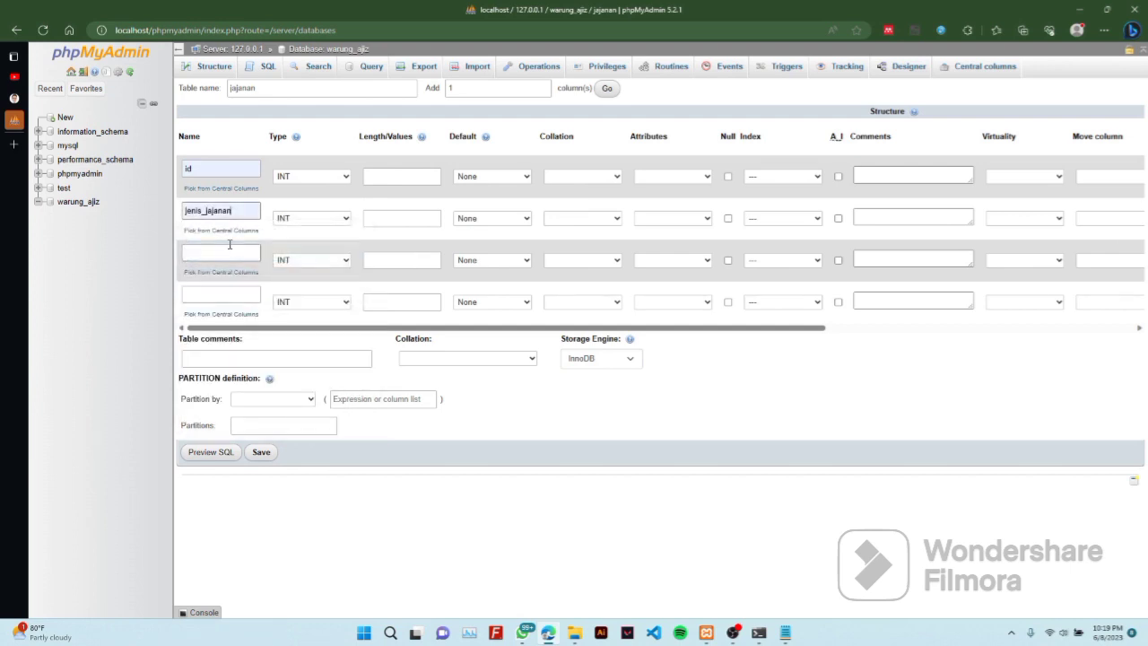
left_click(230, 251)
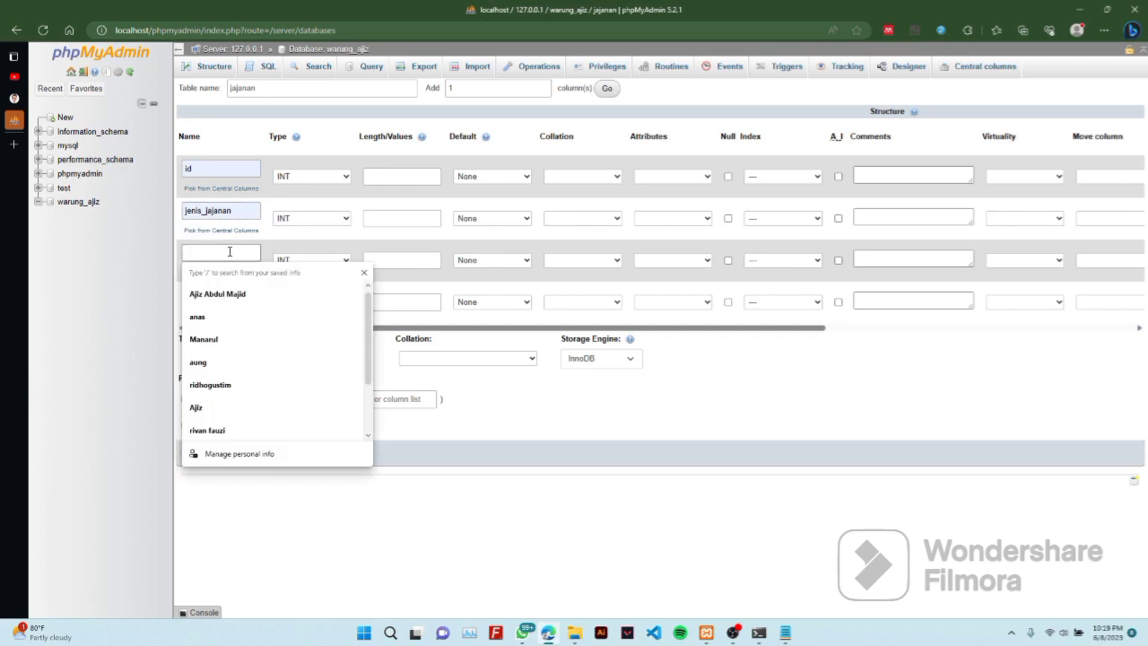
type("na")
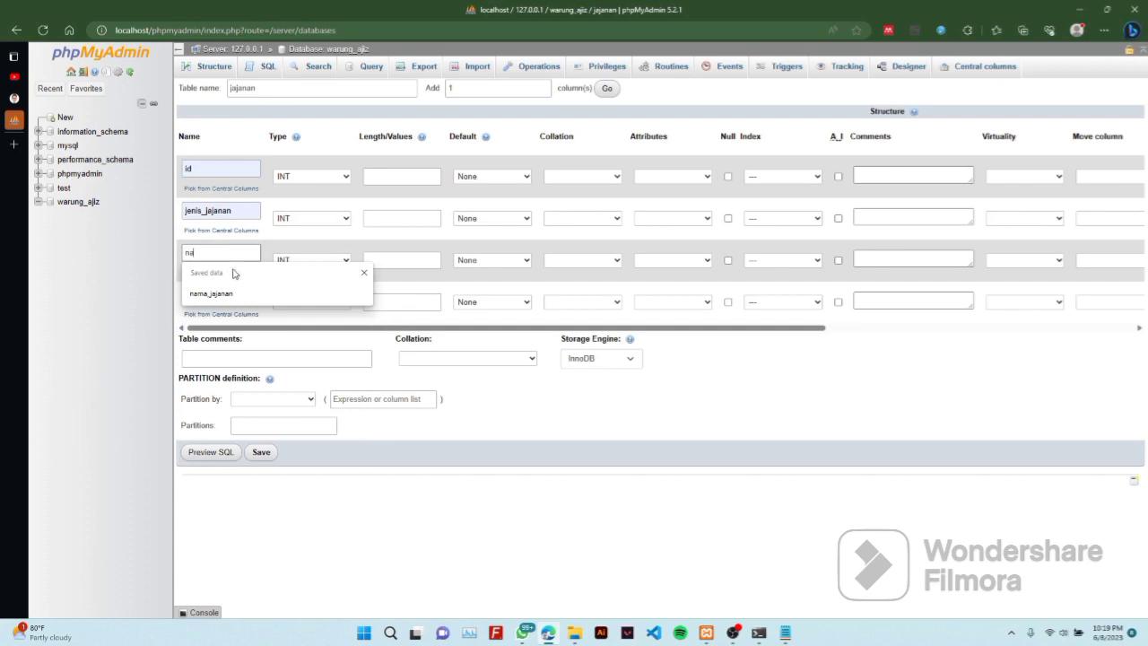
left_click(230, 293)
left_click(229, 292)
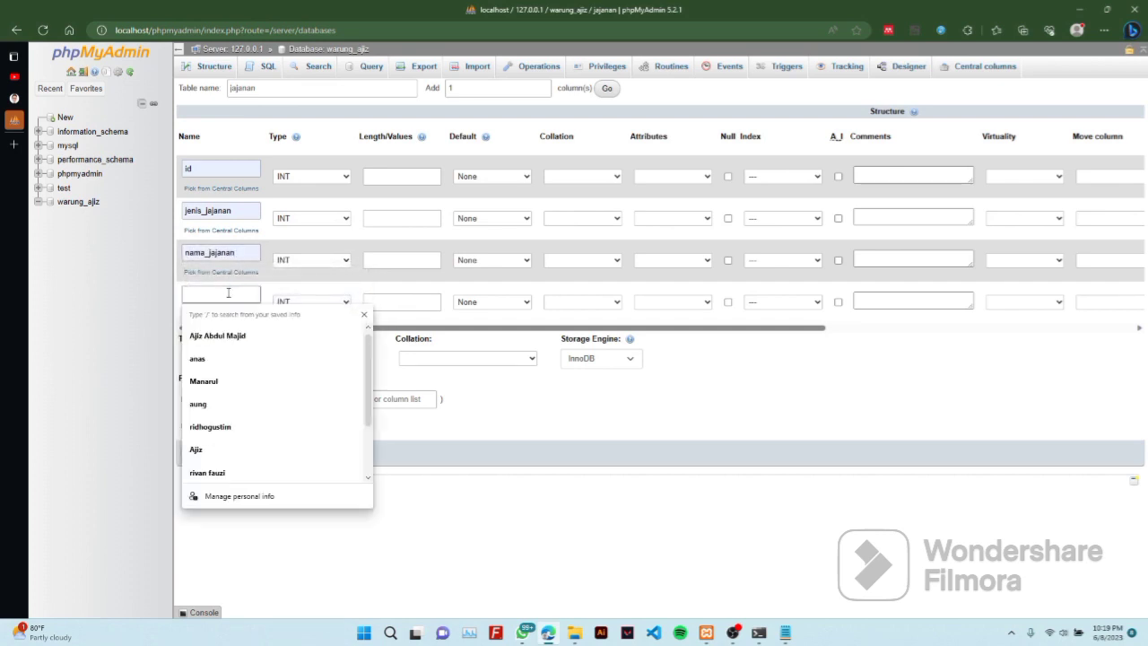
type("harga")
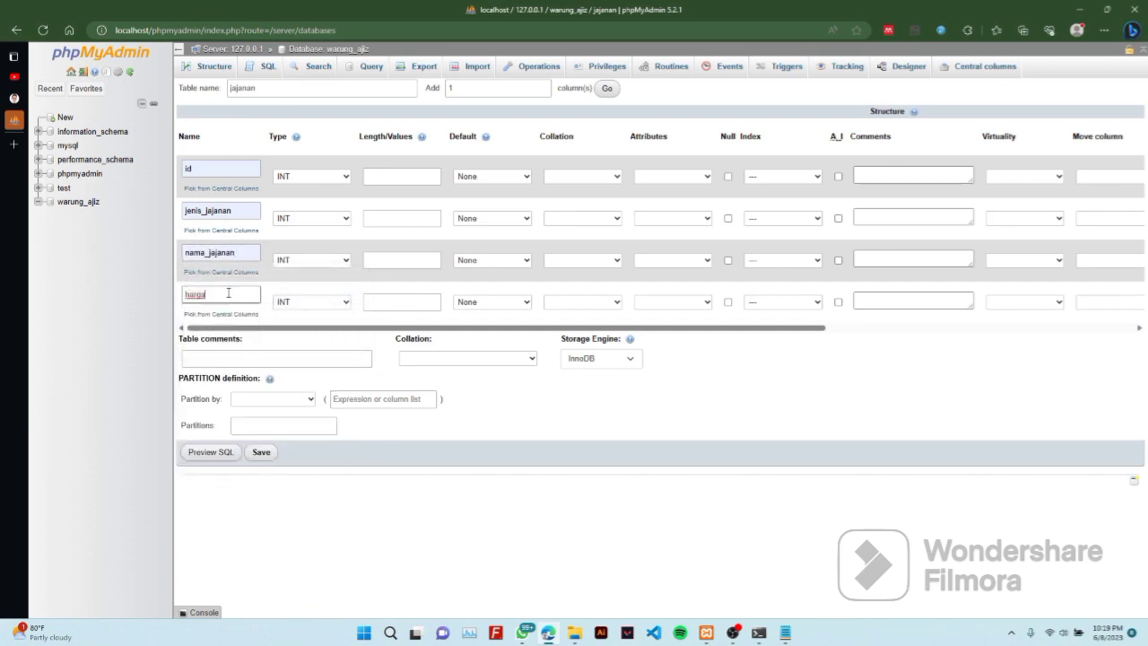
Set id, jenis_jajanan and nama_jajanan to VARCHAR
left_click(328, 172)
left_click(328, 218)
left_click(324, 243)
left_click(328, 260)
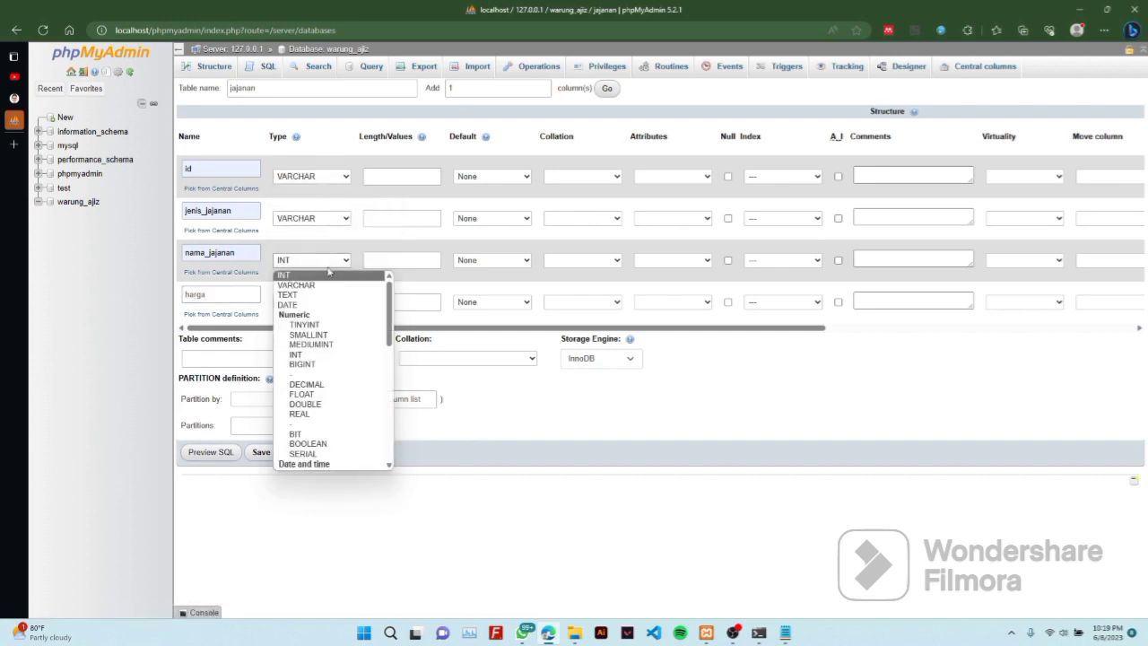
left_click(300, 284)
Give the columns lengths 3, 15, 15 and 5
left_click(413, 177)
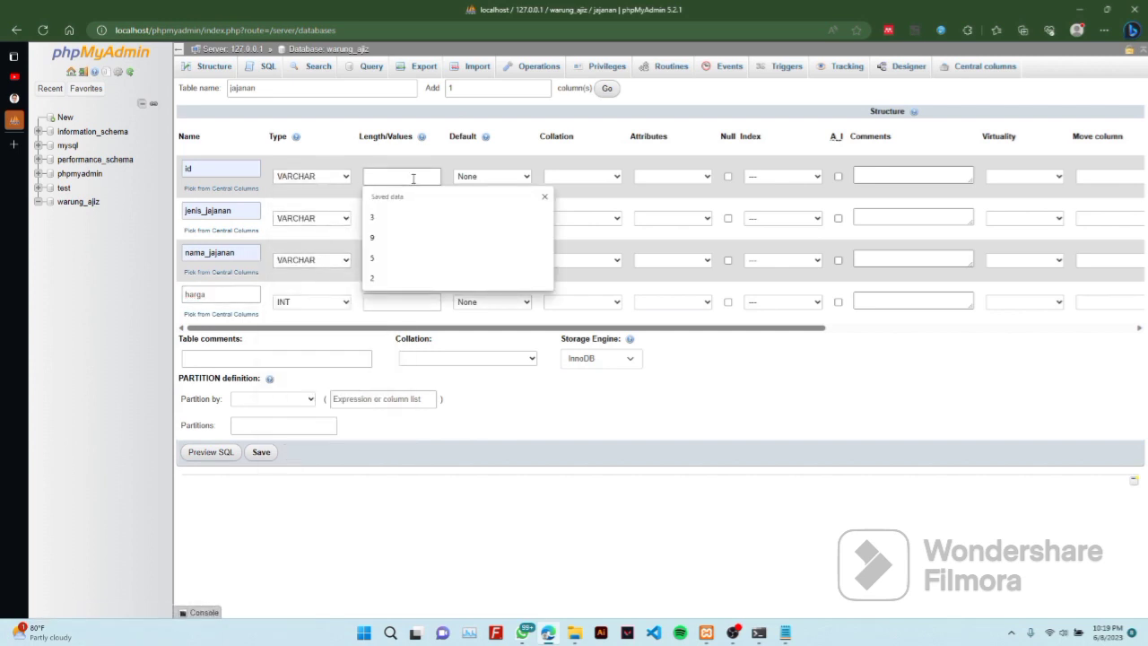
type("3")
left_click(404, 218)
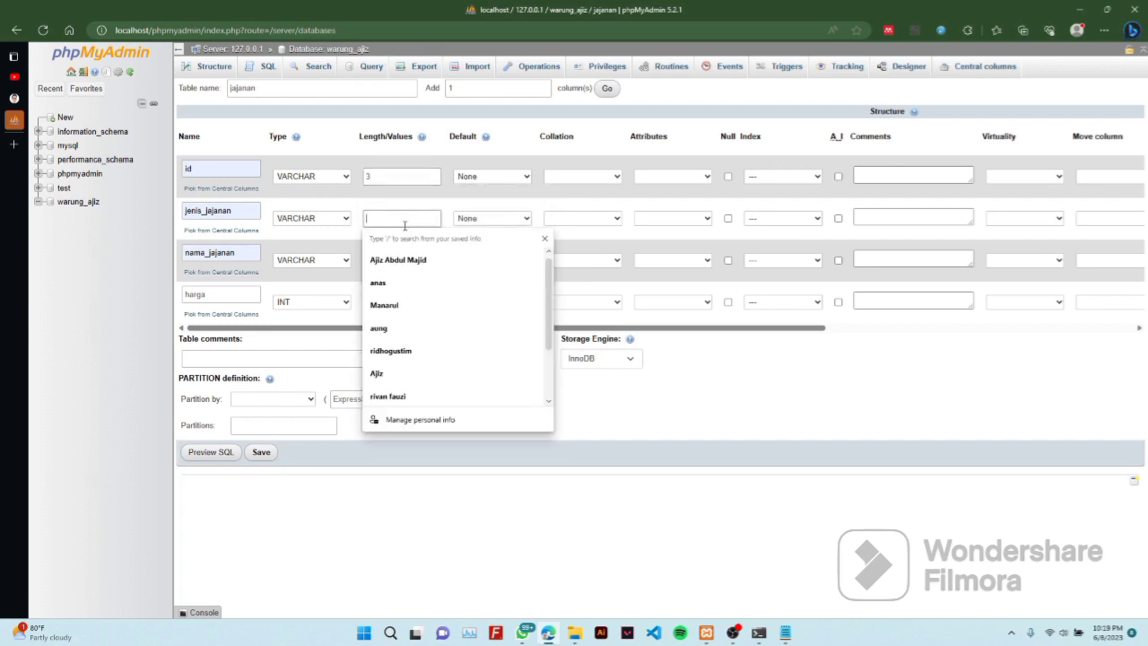
type("15")
left_click(398, 260)
type("1")
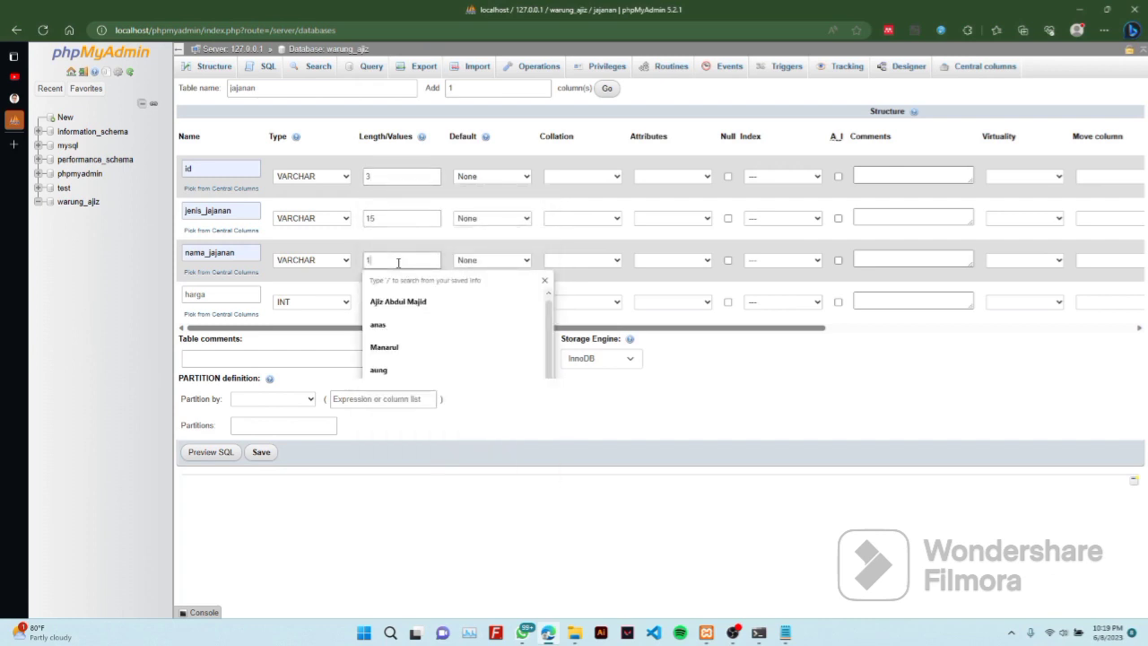
type("5")
left_click(391, 302)
type("4")
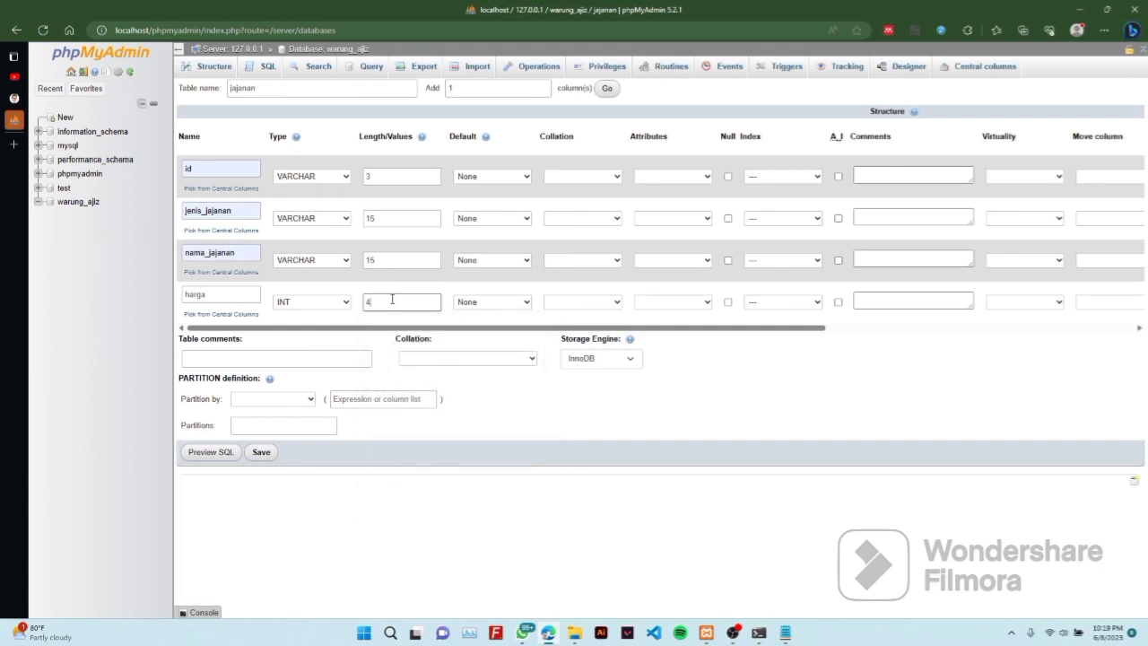
key("BackSpace")
type("5")
Make id the primary key and save the jajanan table
left_click(771, 176)
left_click(782, 201)
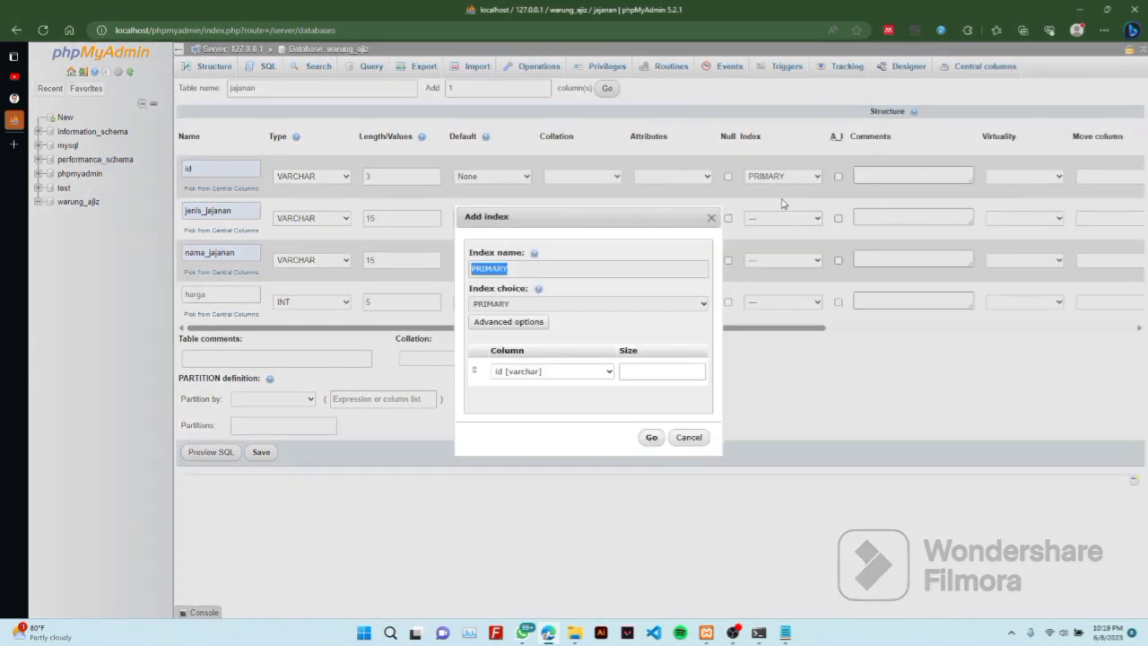
left_click(652, 437)
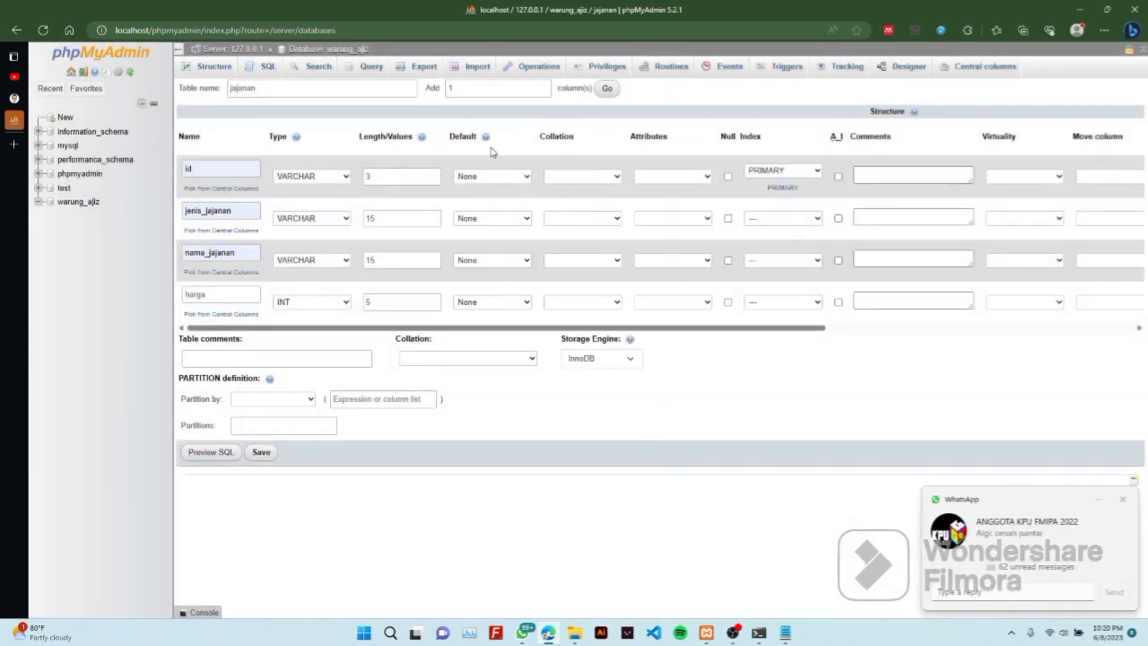
left_click(261, 453)
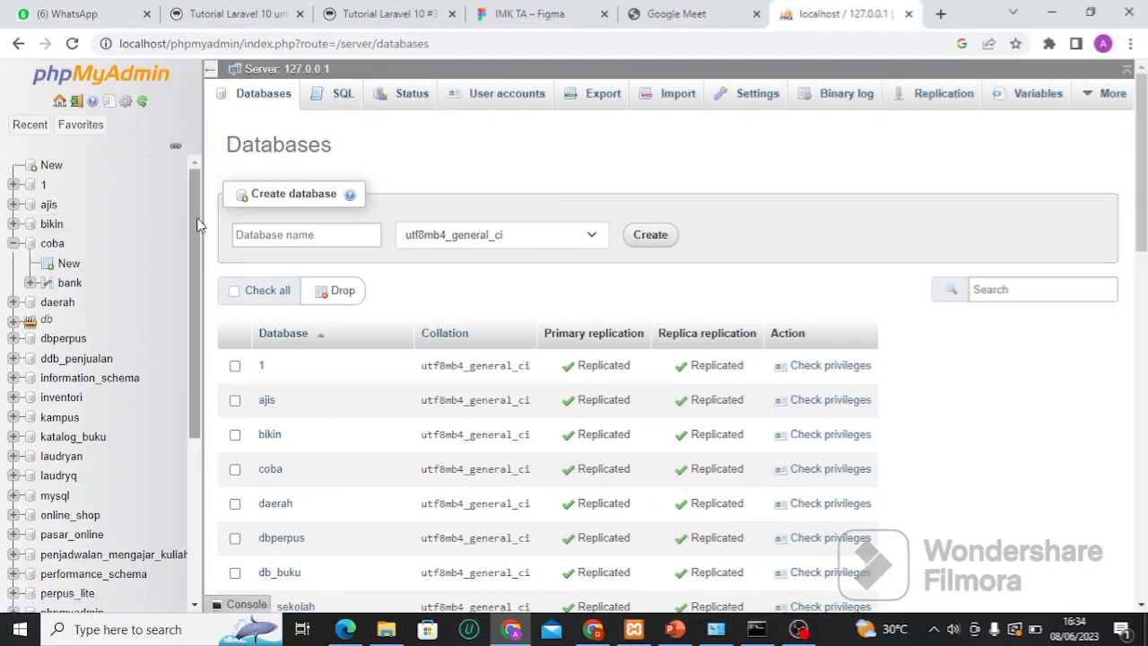
Browse the empty jajanan table, then start a new table named pembeli in warung_ajis
left_click_drag(195, 225, 173, 450)
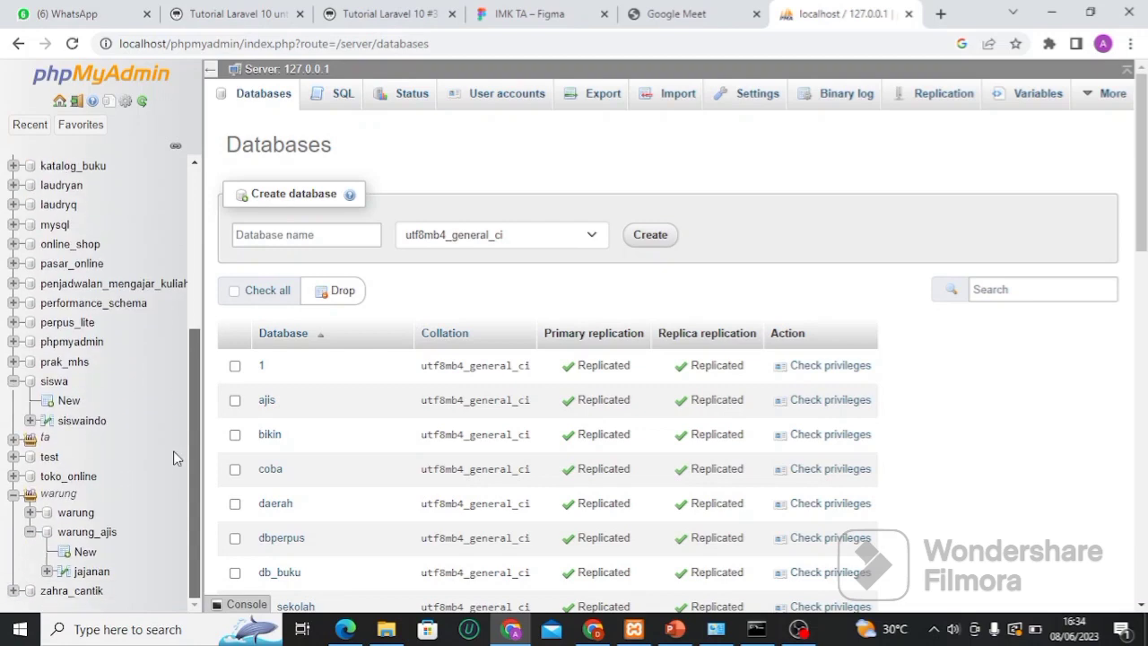
left_click(84, 574)
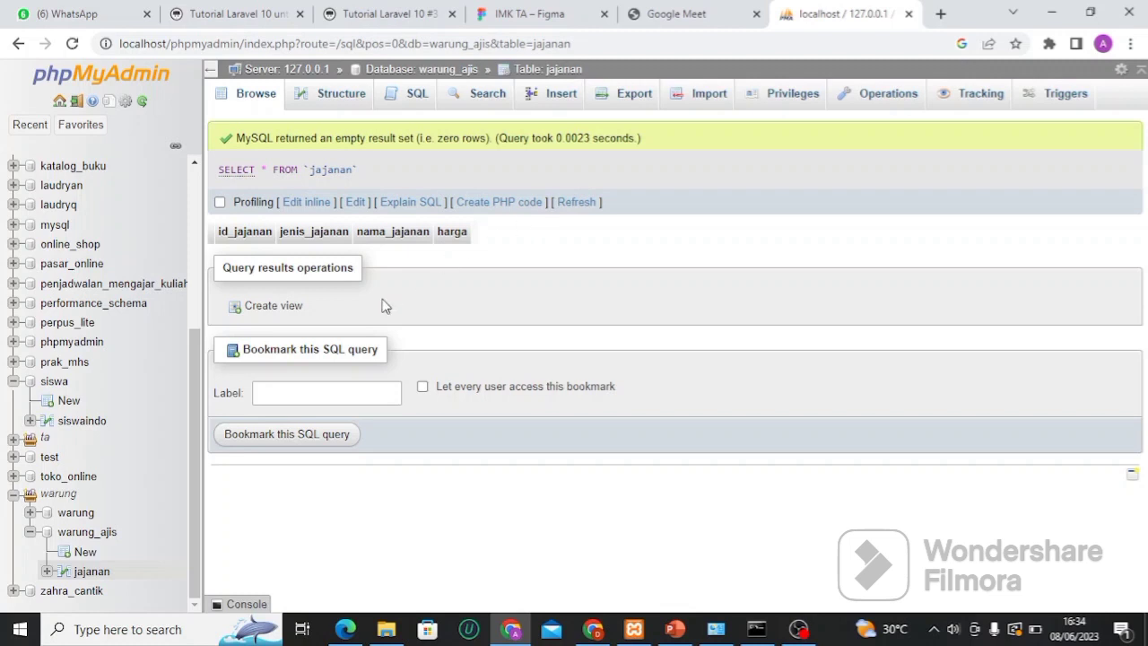
left_click(84, 554)
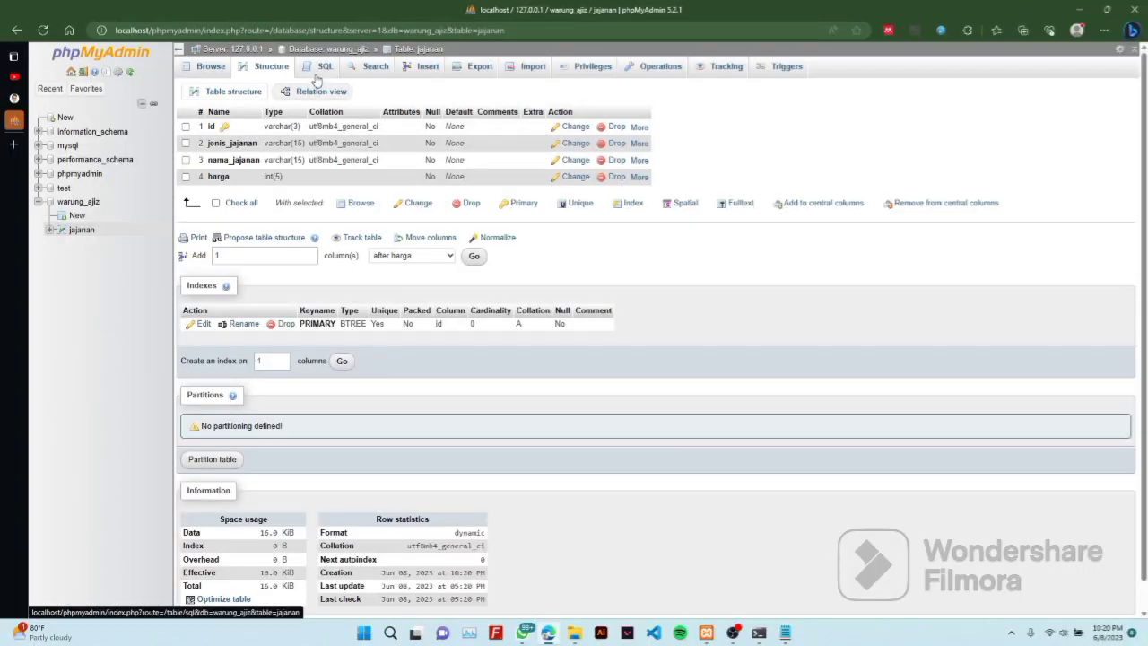
type("pem")
type("beli")
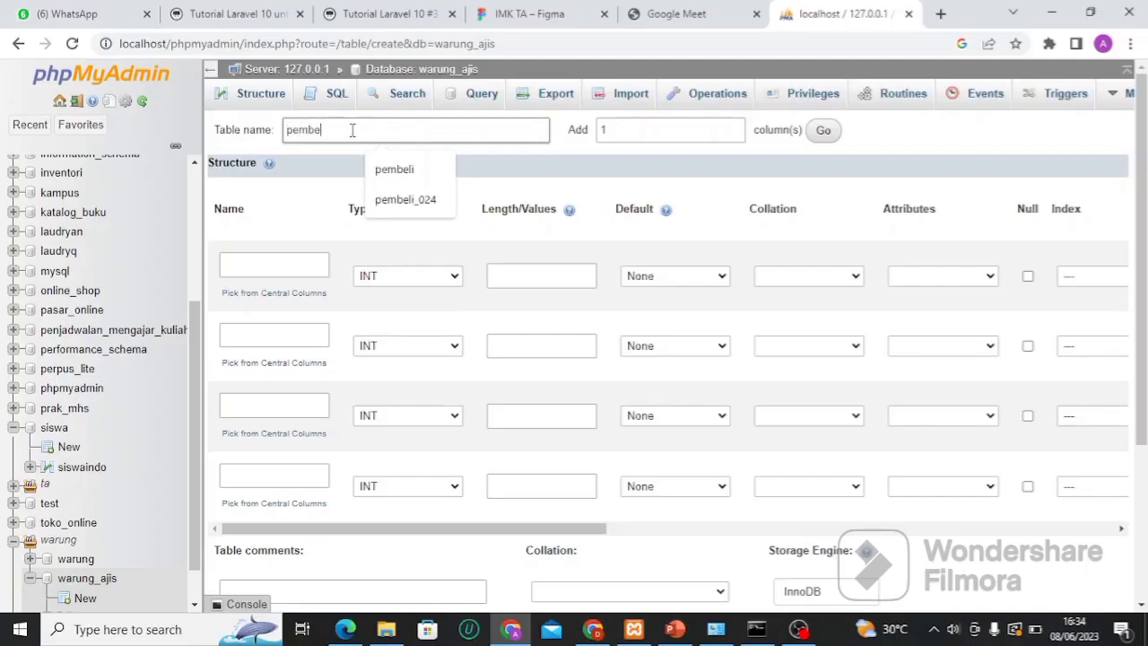
Name the pembeli columns id, kode_pembeli and nama pembeli, then bring up jajanan's link menu
left_click(269, 265)
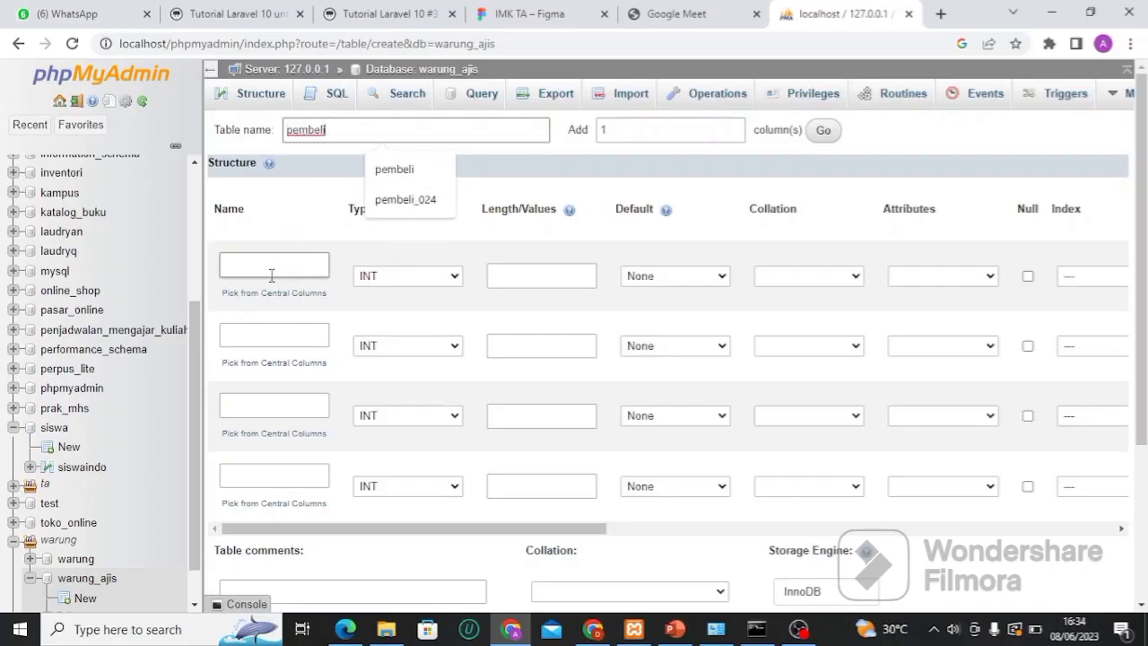
type("id")
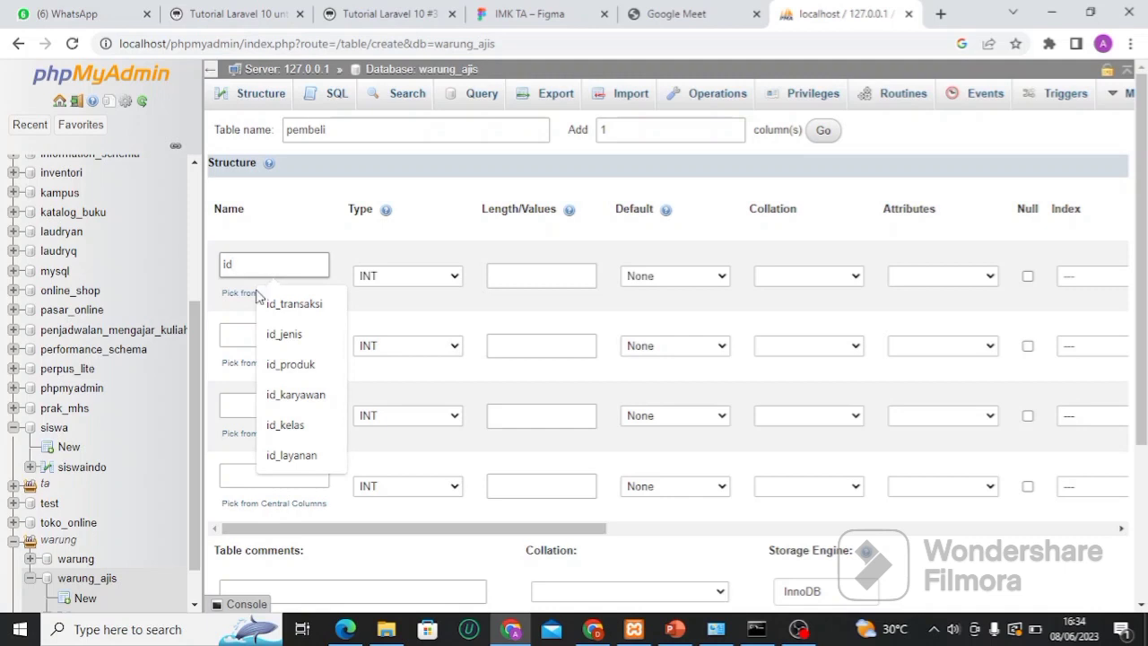
left_click(237, 337)
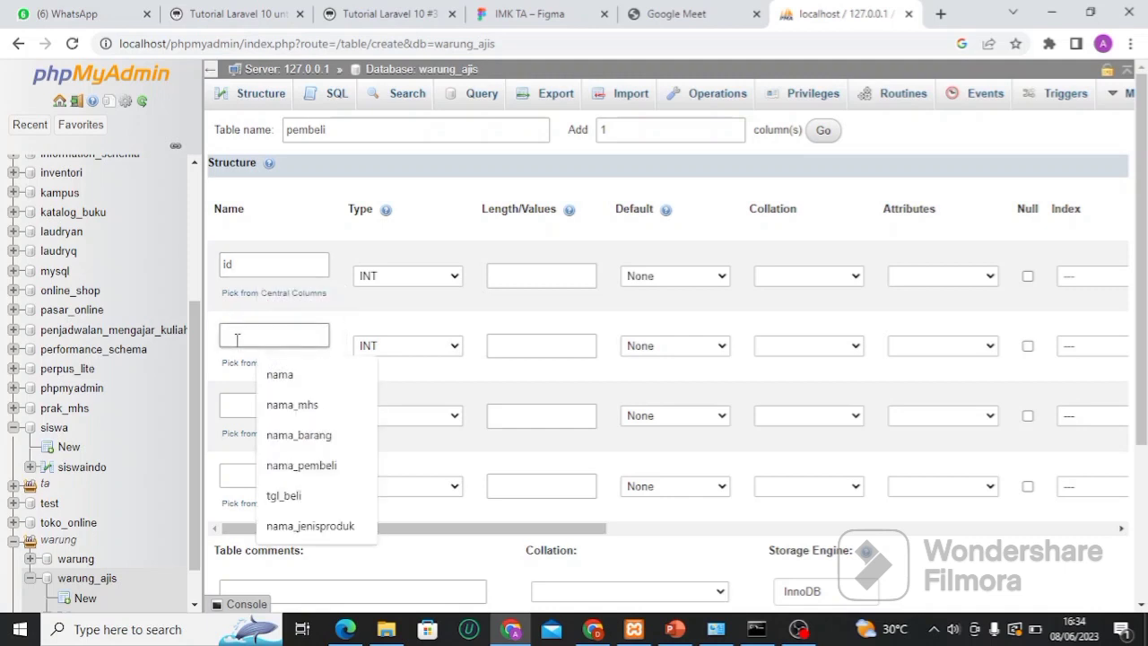
type("kode")
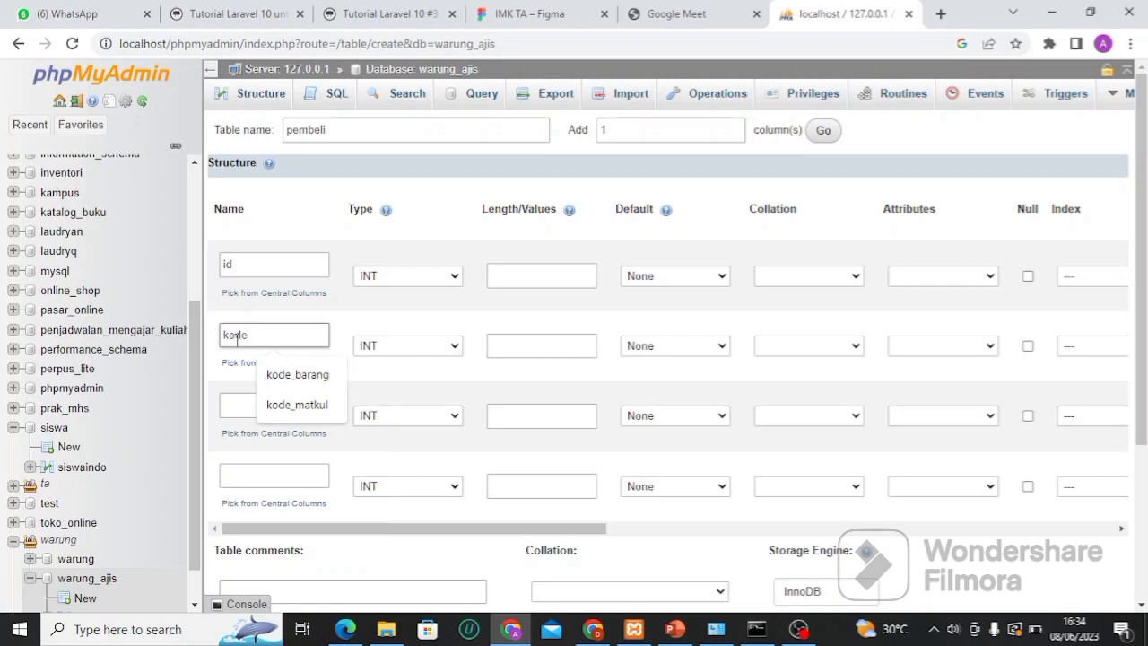
type("_pembel")
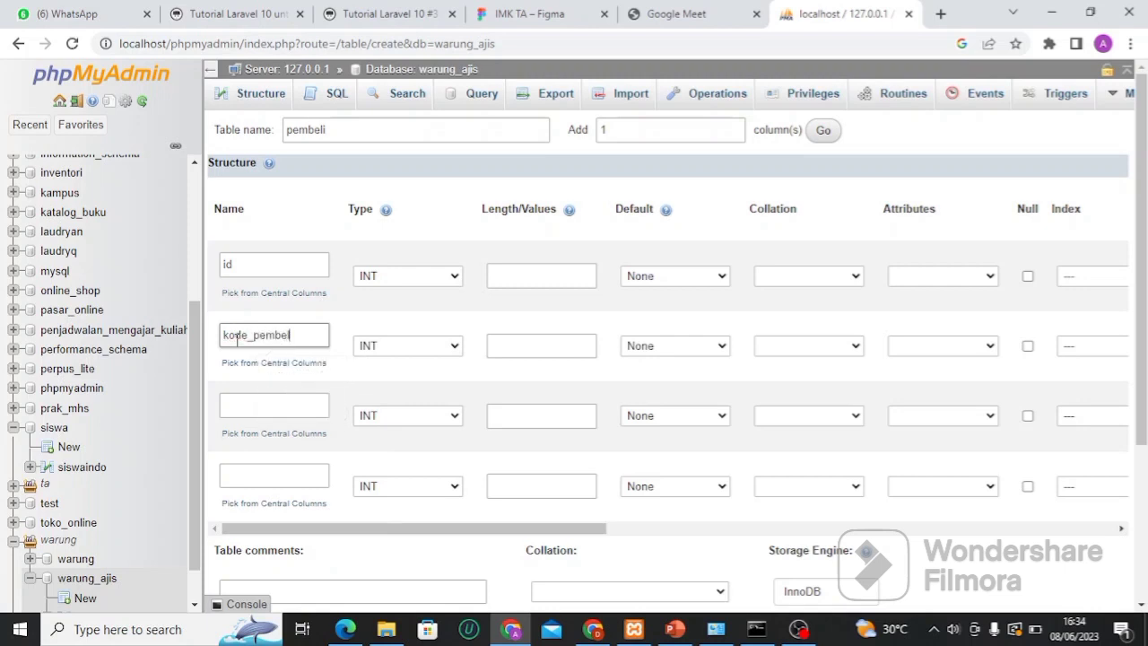
type("i")
left_click(246, 408)
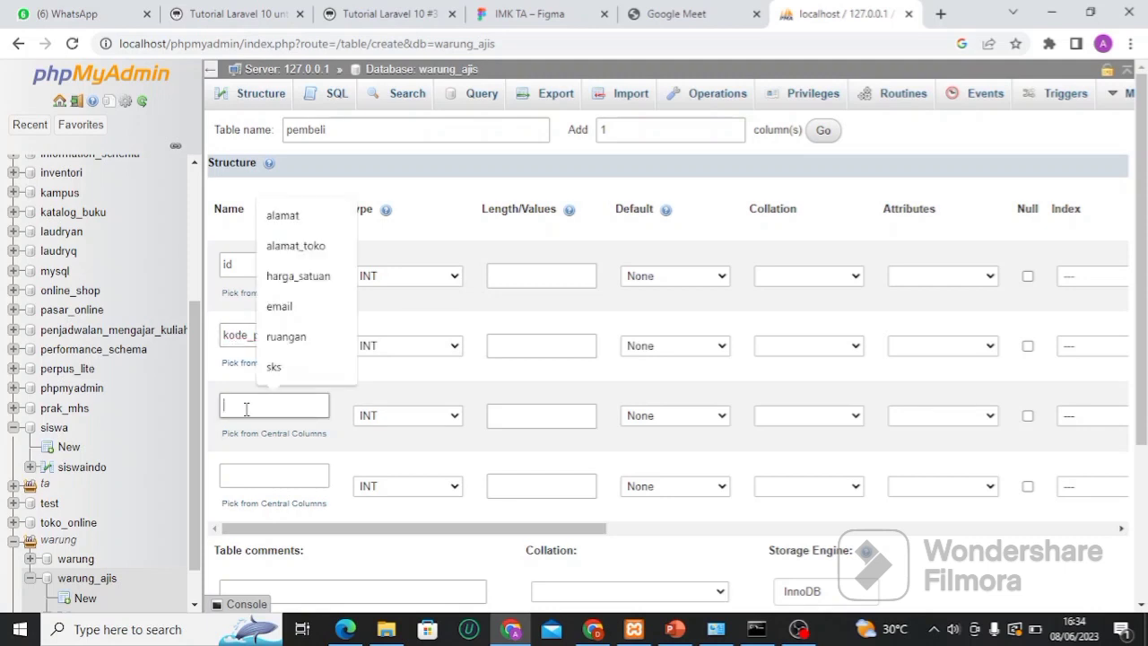
type("nama pe")
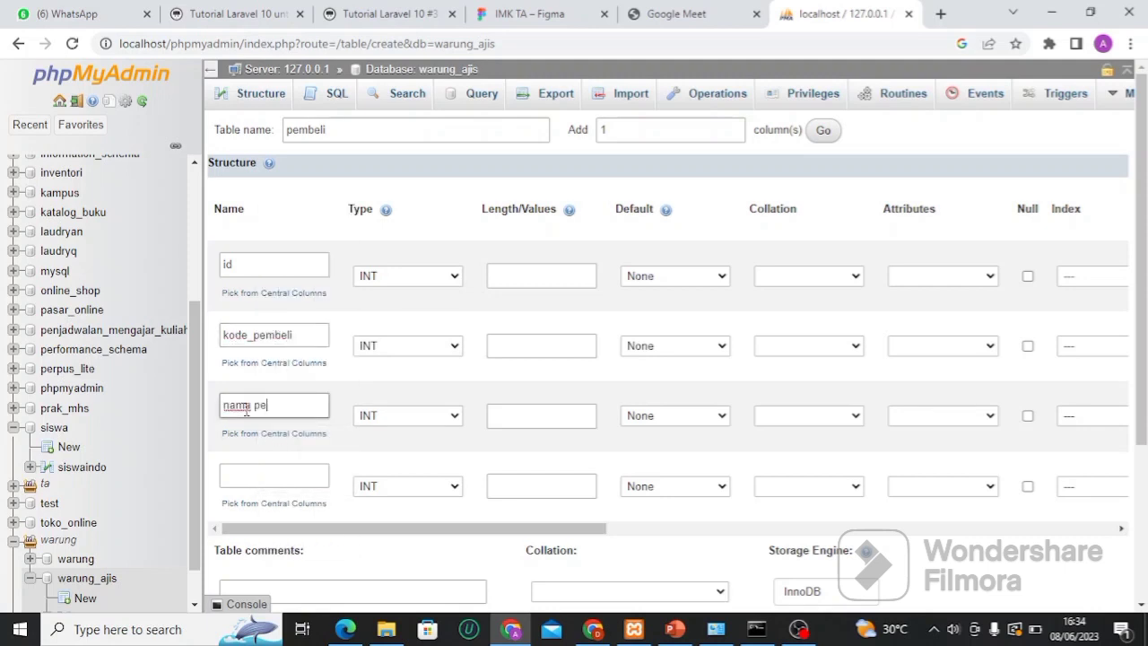
type("mbeli")
left_click(257, 480)
left_click(259, 477)
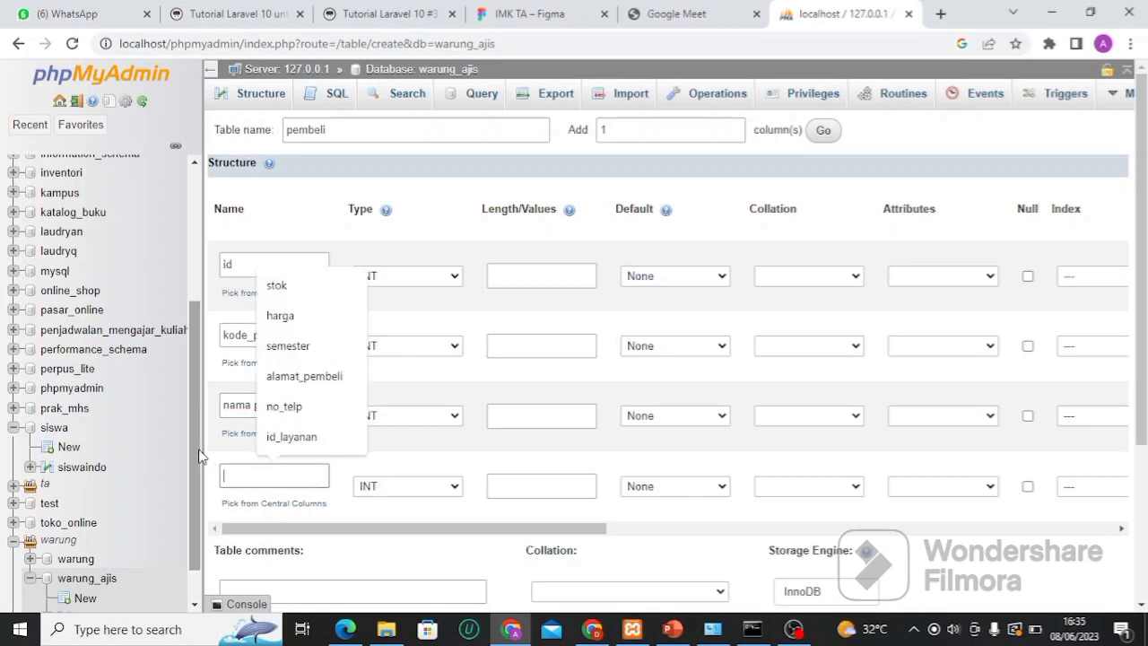
scroll(189, 538, "down", 1)
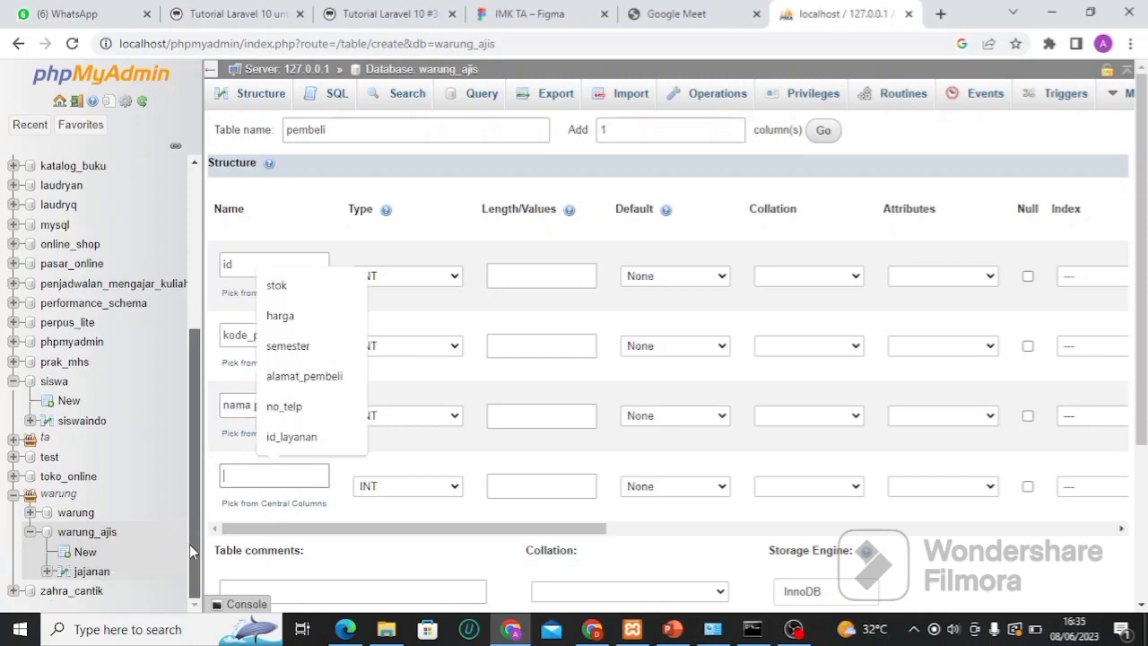
right_click(102, 581)
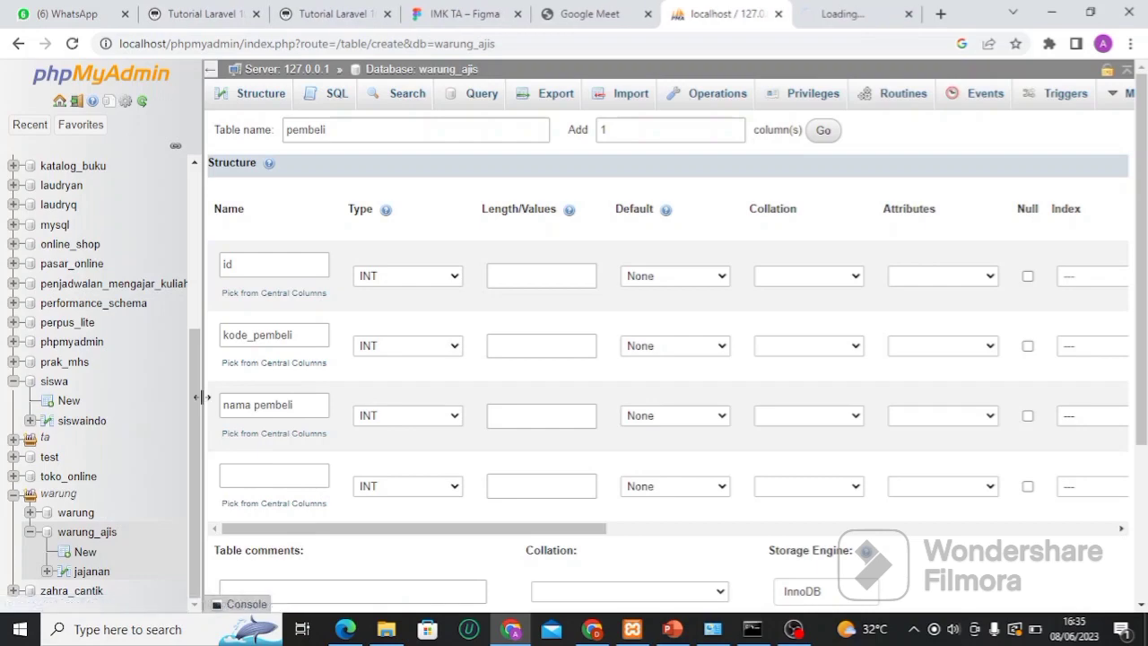
left_click(834, 9)
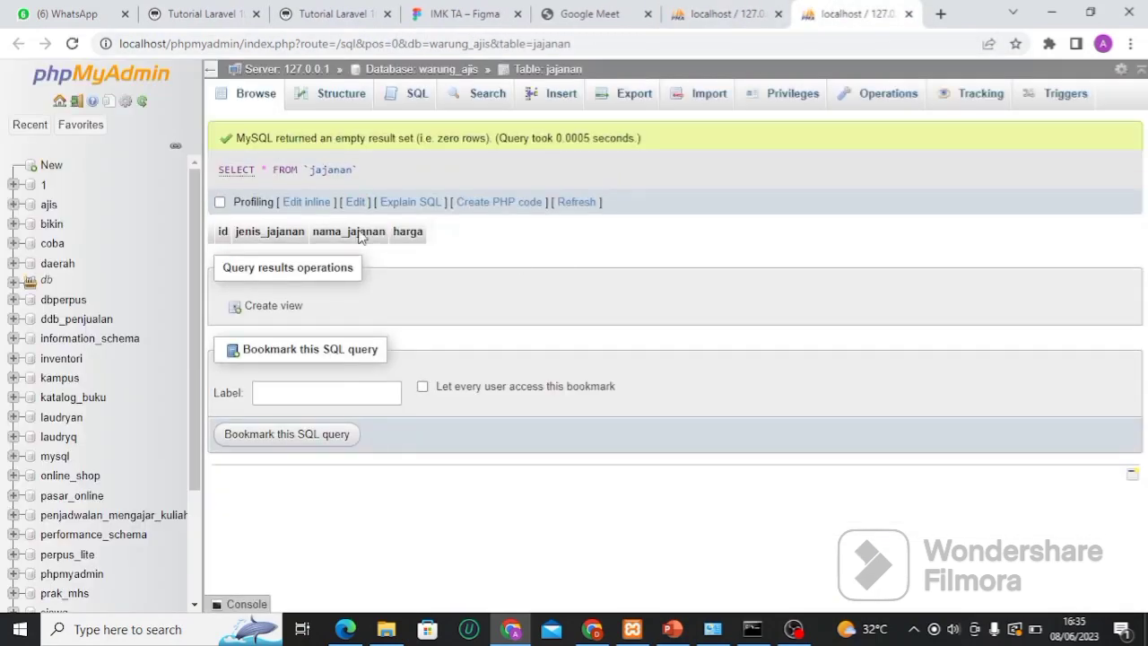
left_click(330, 98)
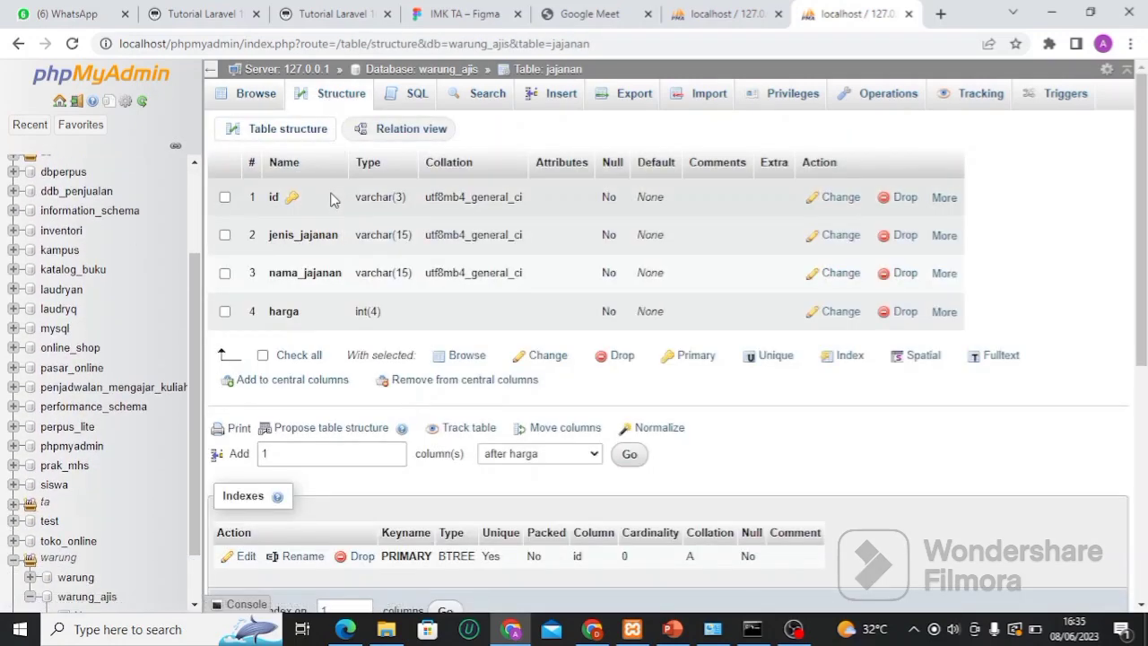
left_click(725, 13)
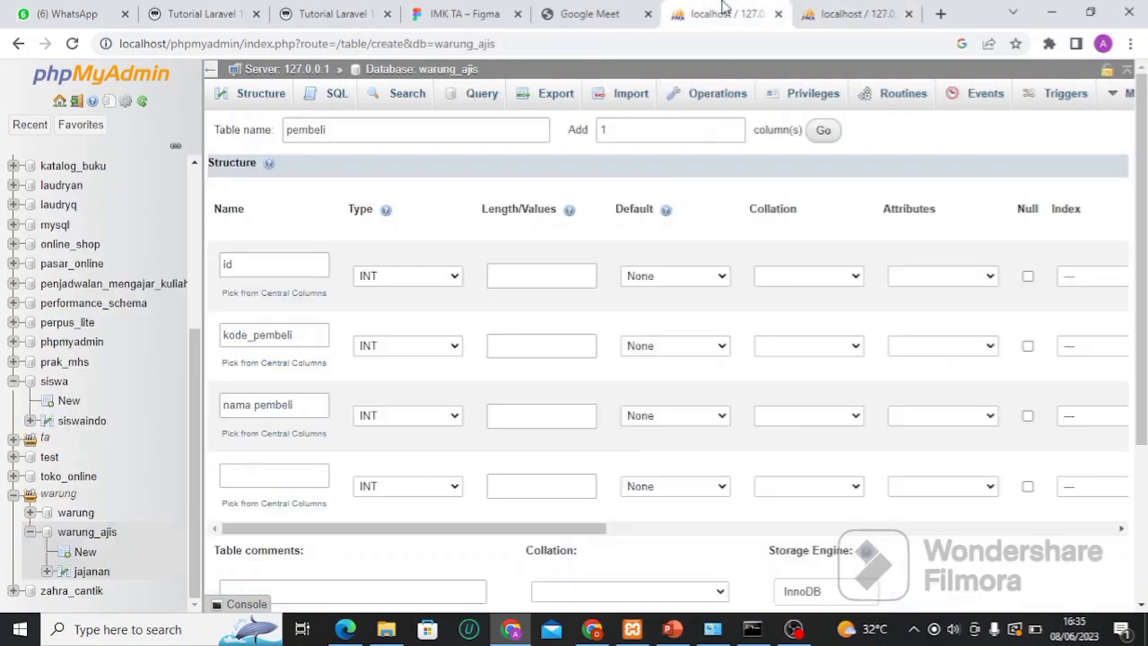
Add a fourth column id with an INDEX and begin setting the first id as PRIMARY
left_click(271, 470)
type("id")
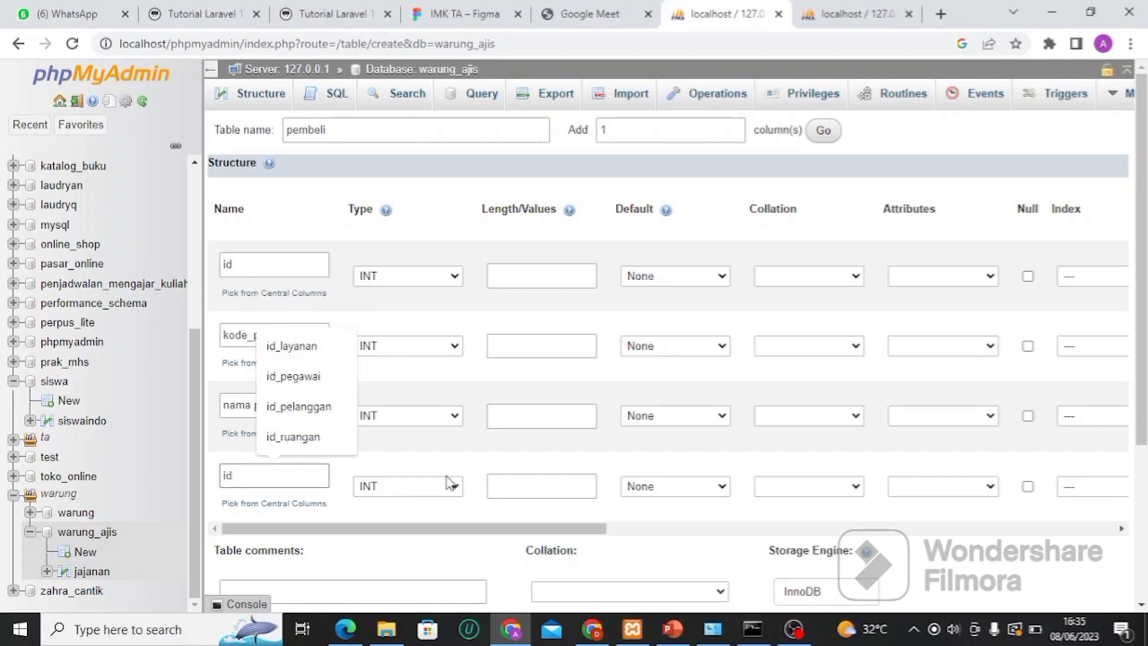
mouse_move(584, 533)
left_mouse_down()
mouse_move(601, 533)
mouse_move(565, 536)
left_mouse_up()
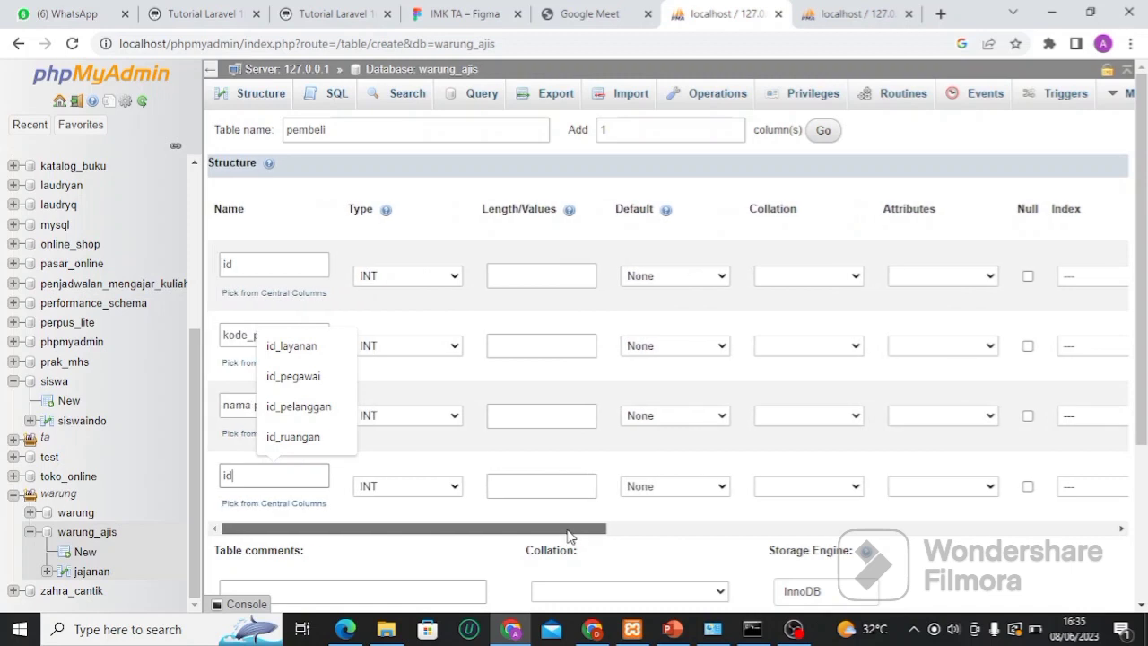
left_click_drag(577, 536, 759, 548)
left_click(713, 493)
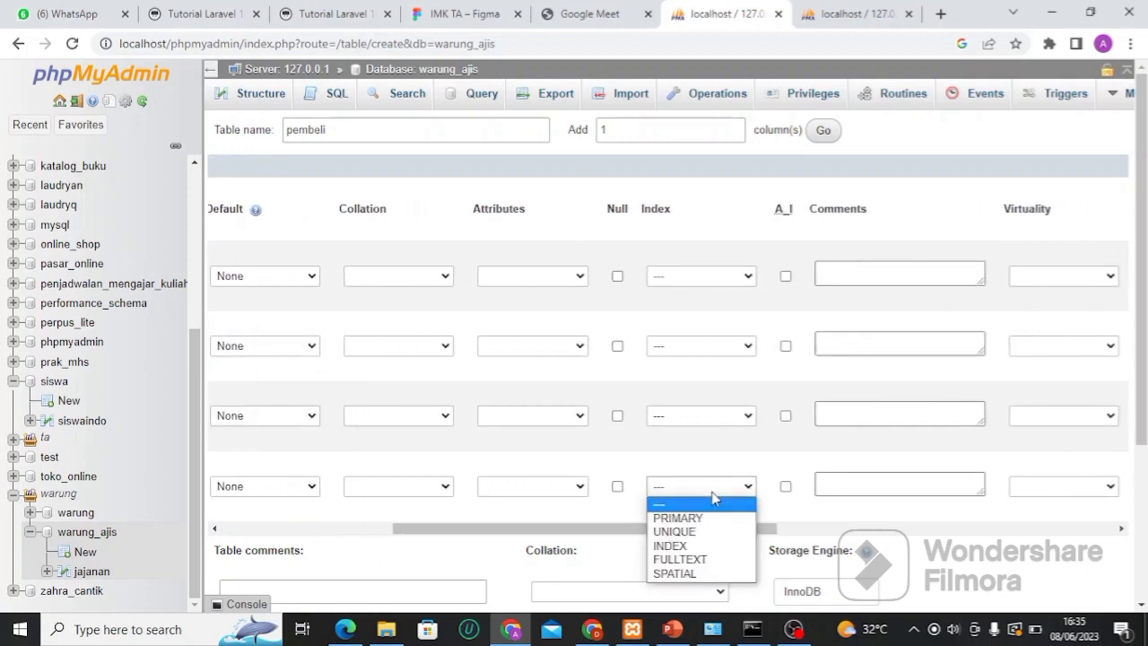
left_click(696, 549)
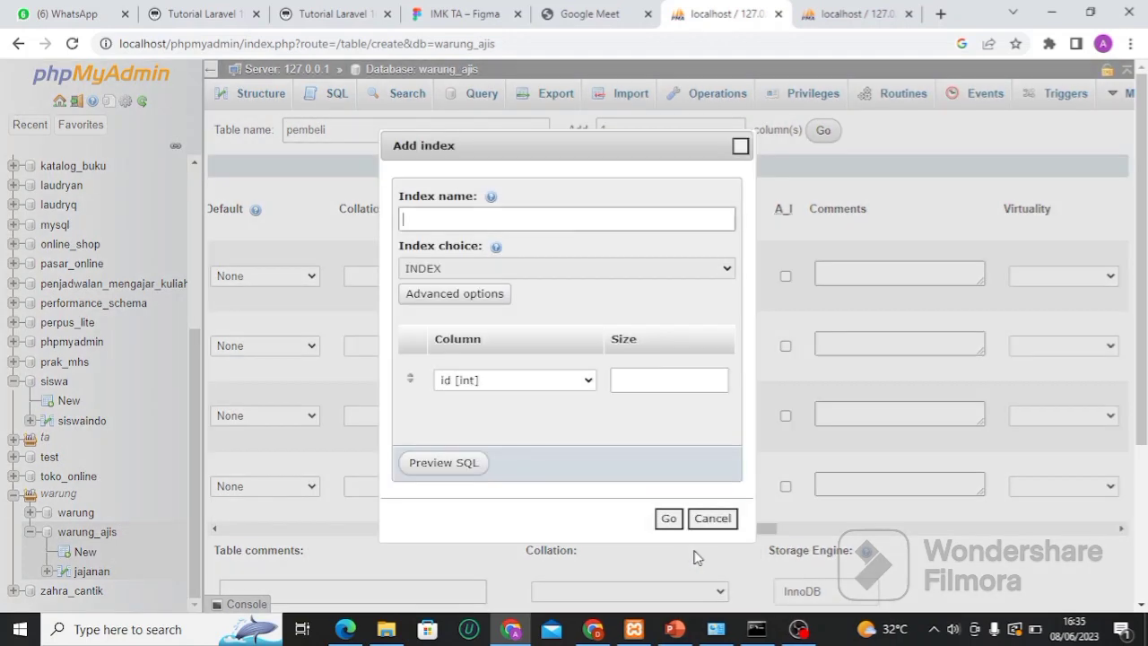
left_click(668, 518)
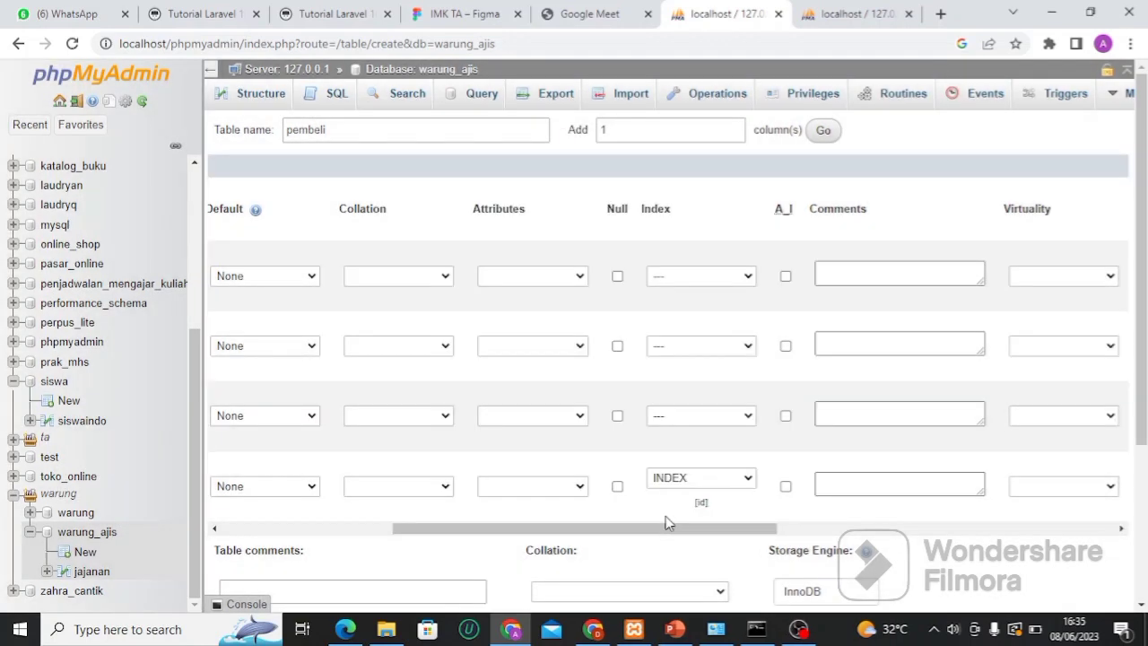
left_click(670, 284)
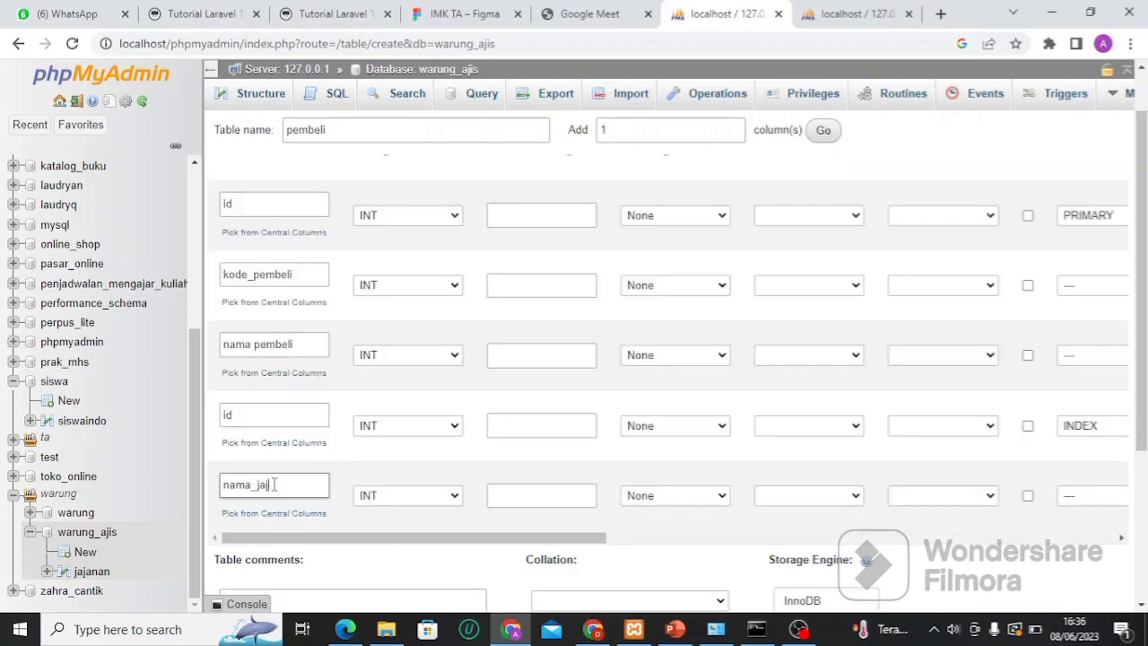
Finish naming the fifth column nama_jajanan and give id and kode_pembeli length 11
type("nan")
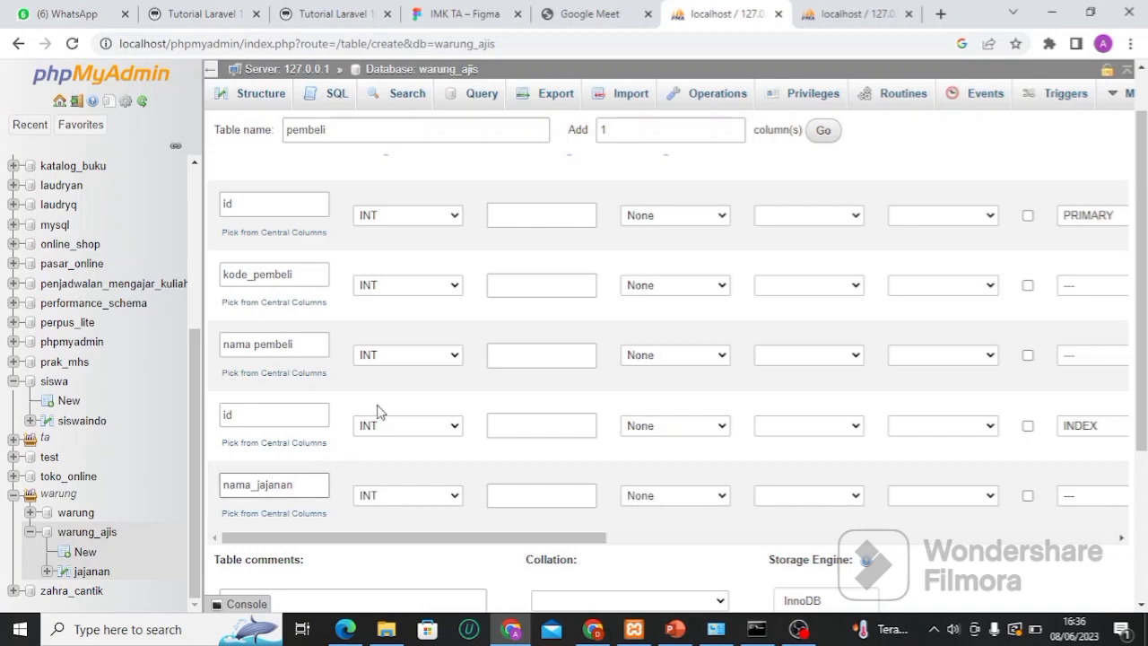
left_click(580, 208)
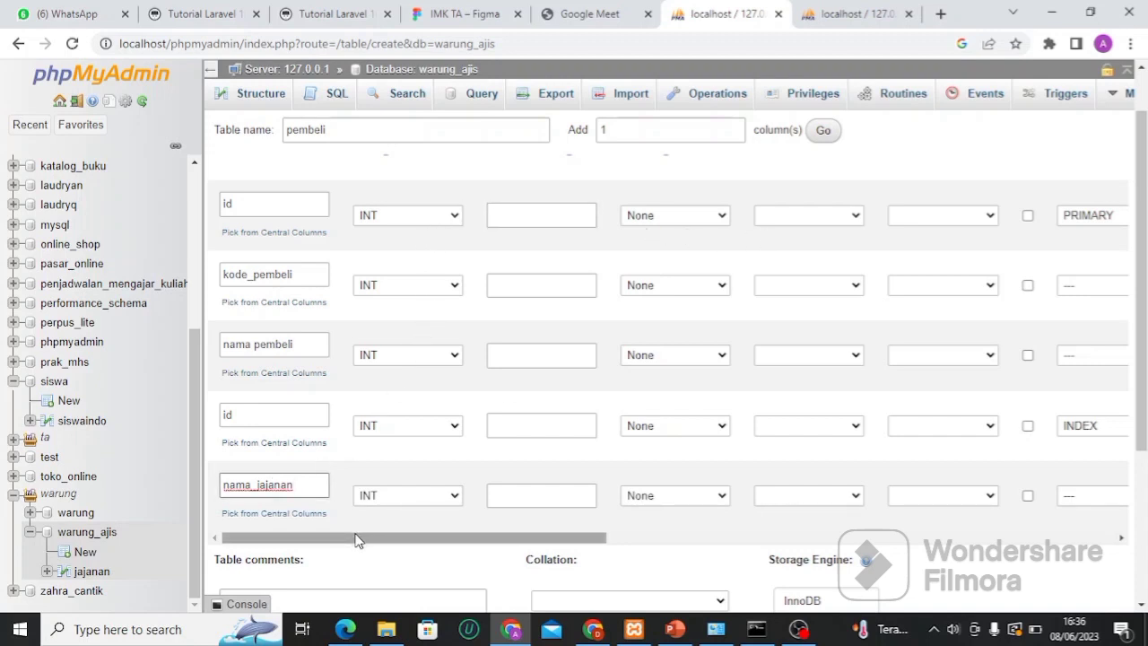
left_click_drag(357, 543, 369, 542)
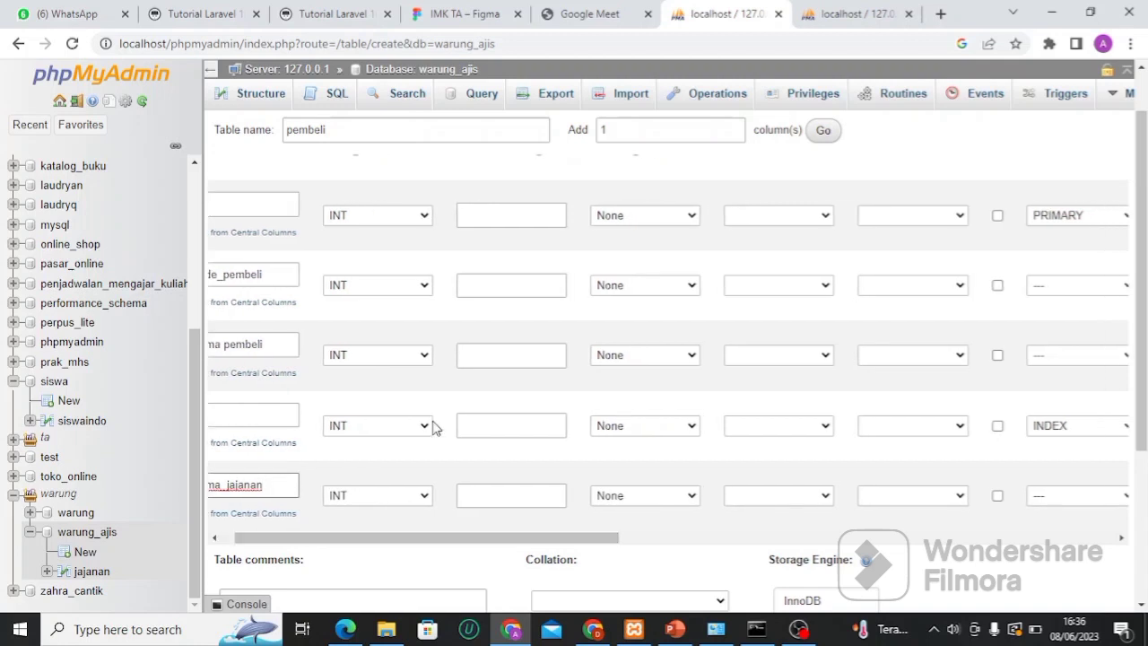
left_click(512, 217)
left_click(511, 217)
type("11")
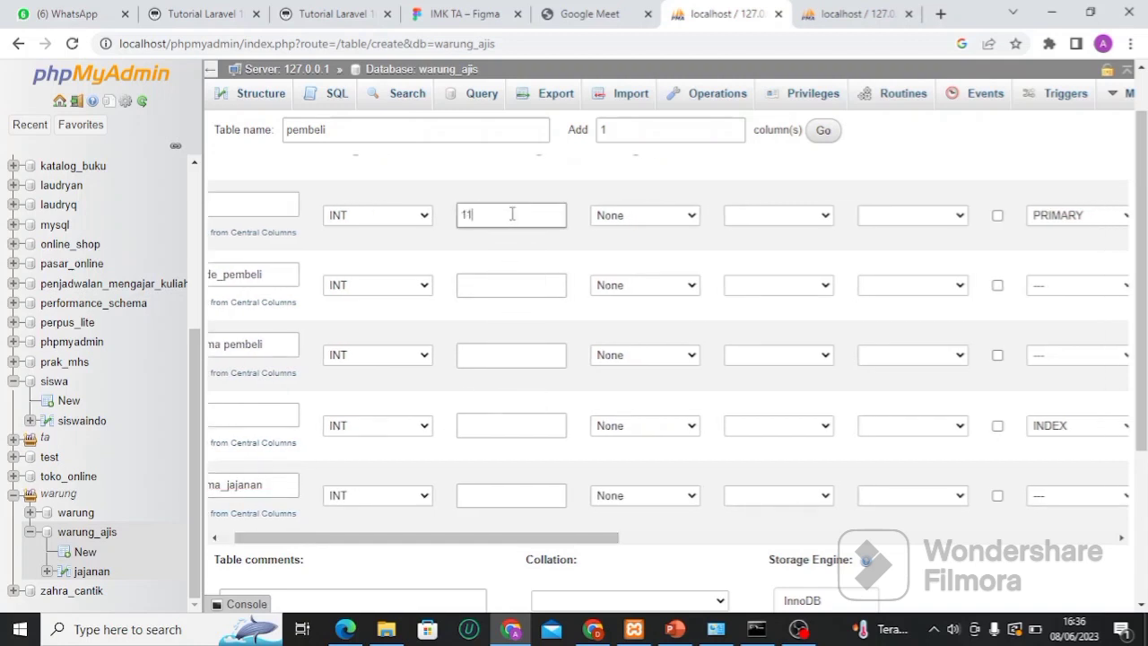
left_click(484, 285)
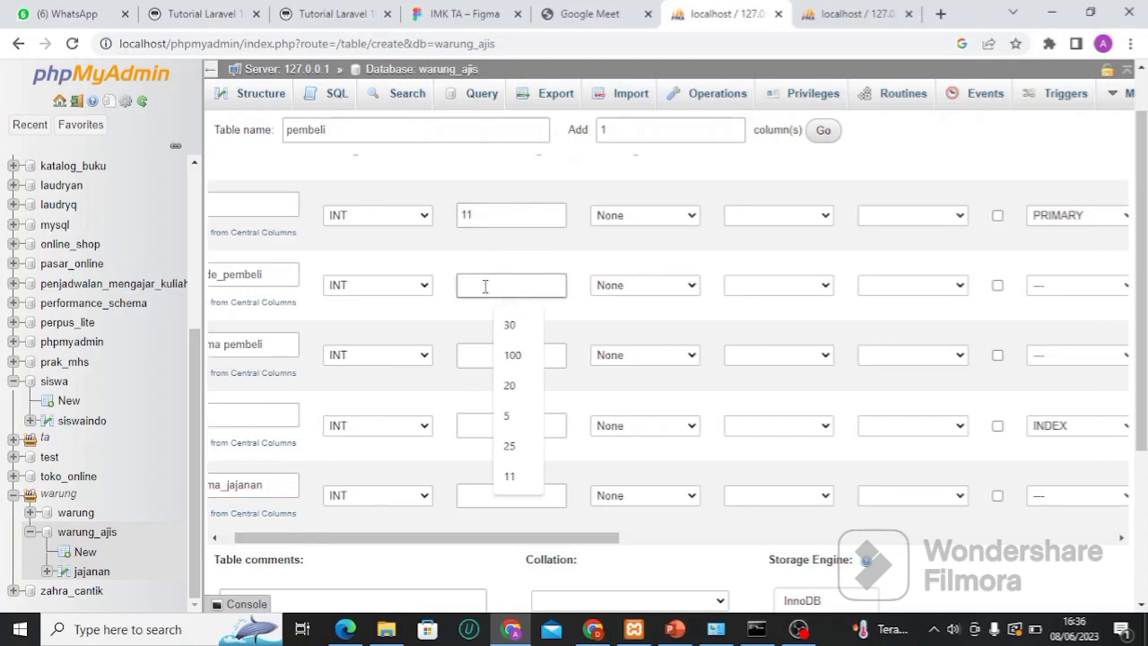
type("11")
Make nama pembeli VARCHAR(30) and give the second id column length 11
left_click(410, 357)
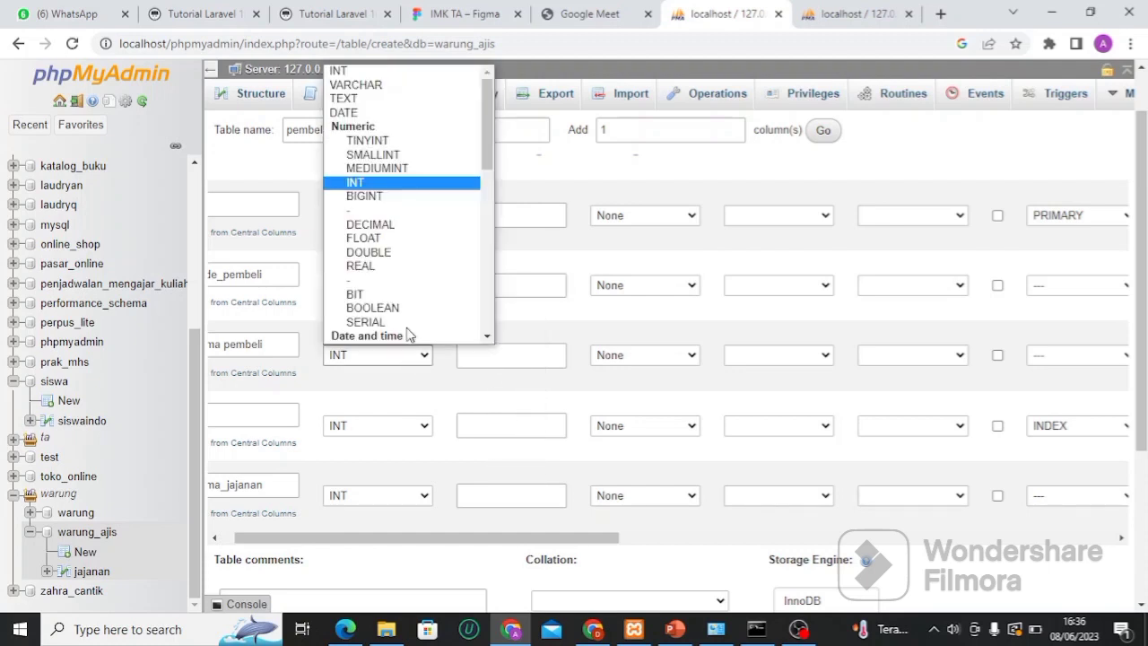
left_click(415, 84)
left_click(503, 357)
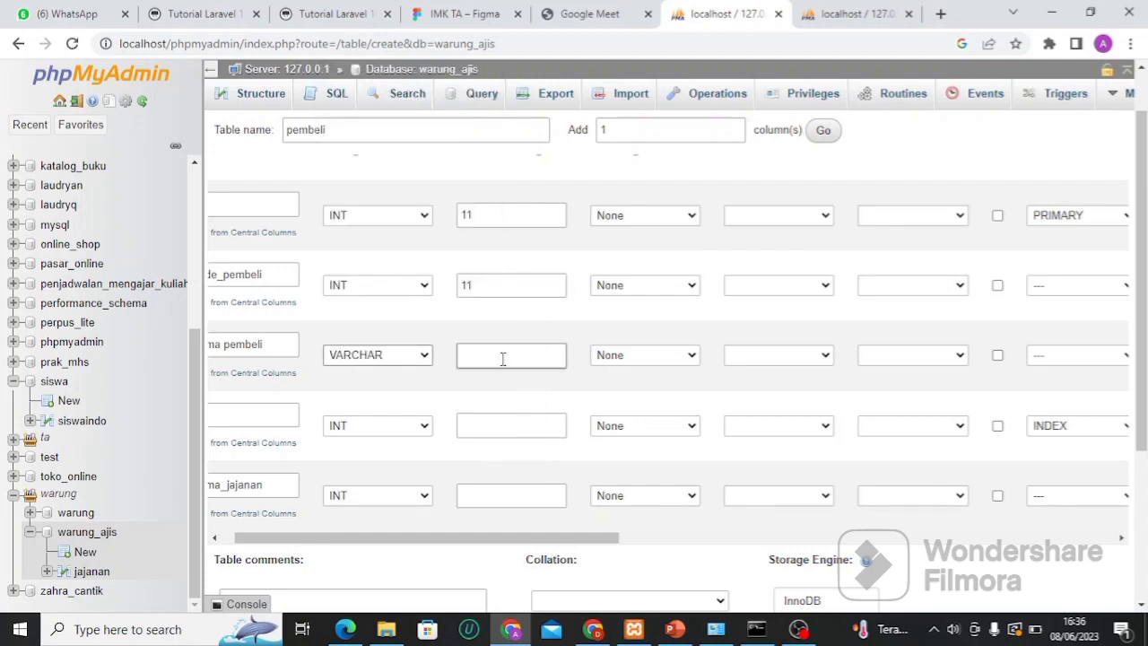
type("30")
left_click_drag(413, 541, 331, 547)
left_click(510, 426)
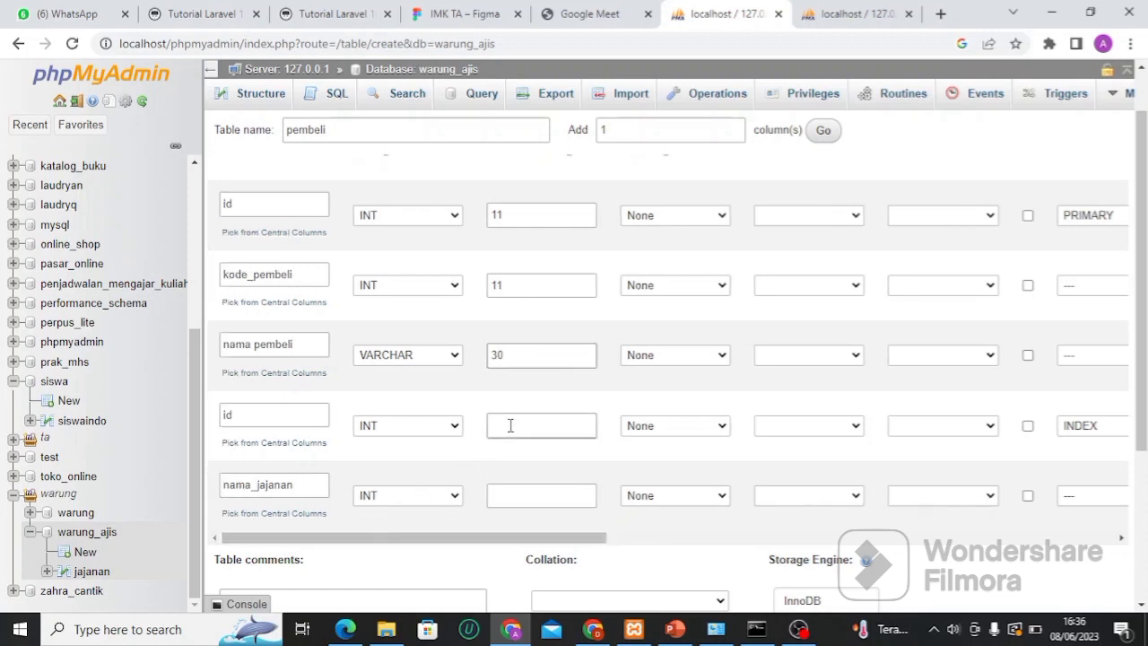
left_click(510, 426)
type("11")
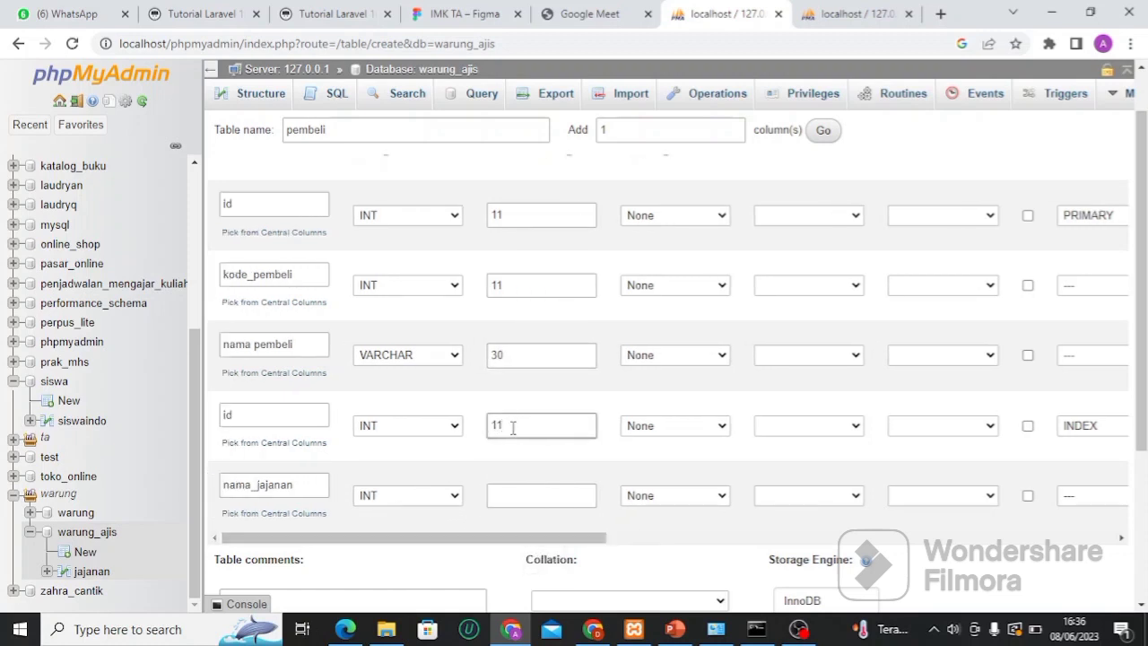
Make nama_jajanan VARCHAR(15), checking the jajanan table's structure for reference
left_click(429, 498)
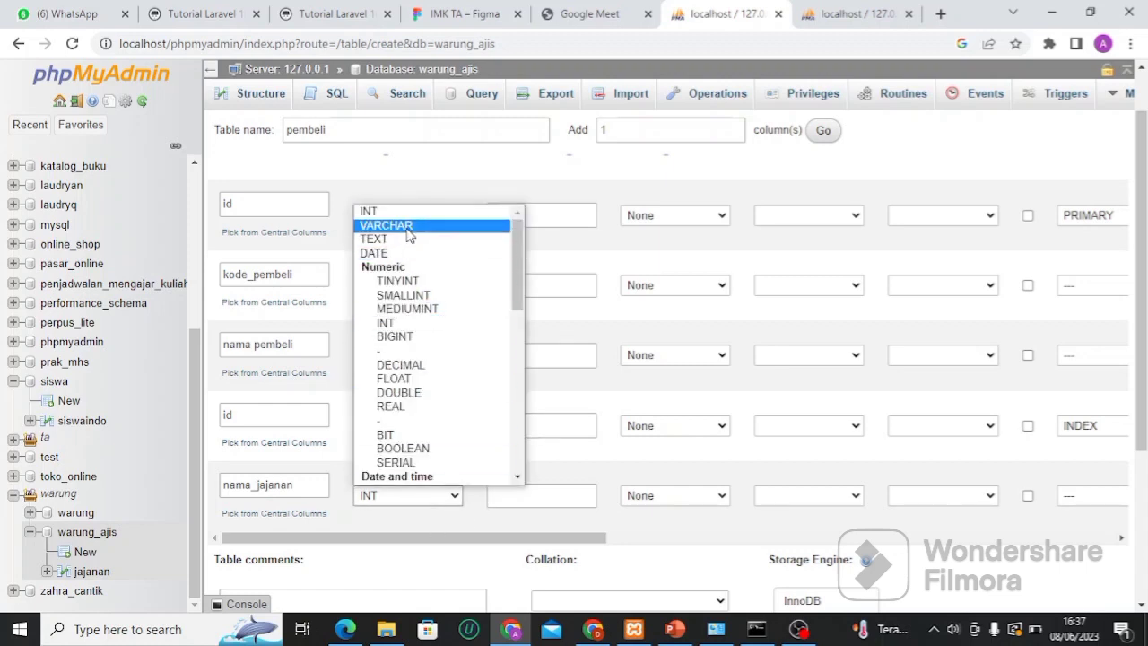
left_click(408, 226)
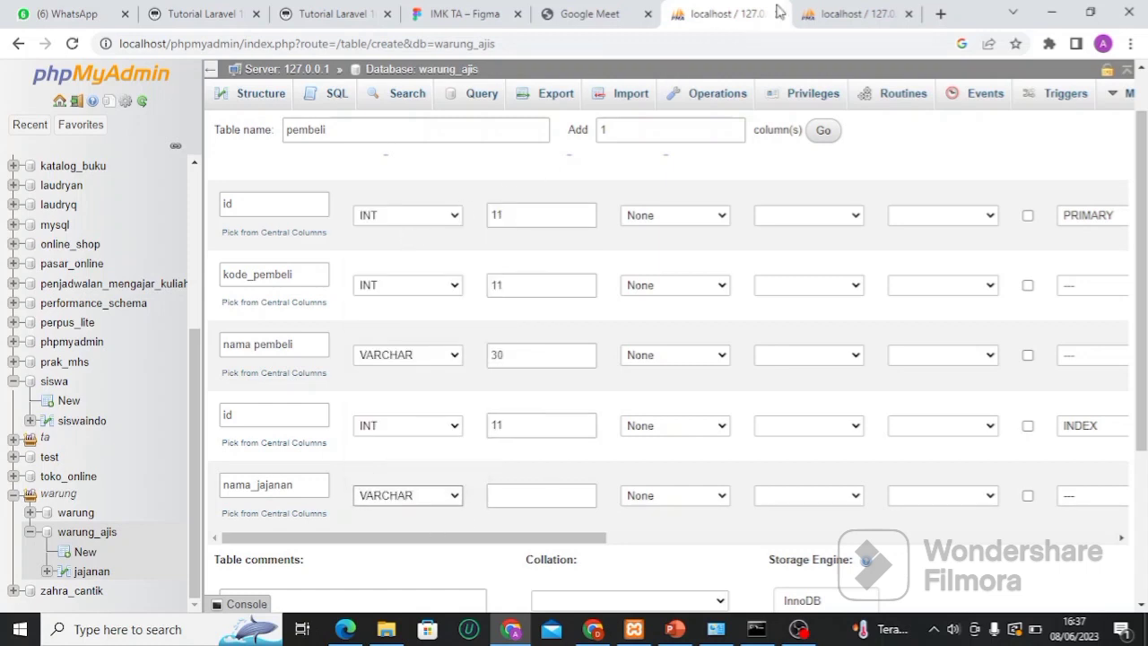
left_click(813, 11)
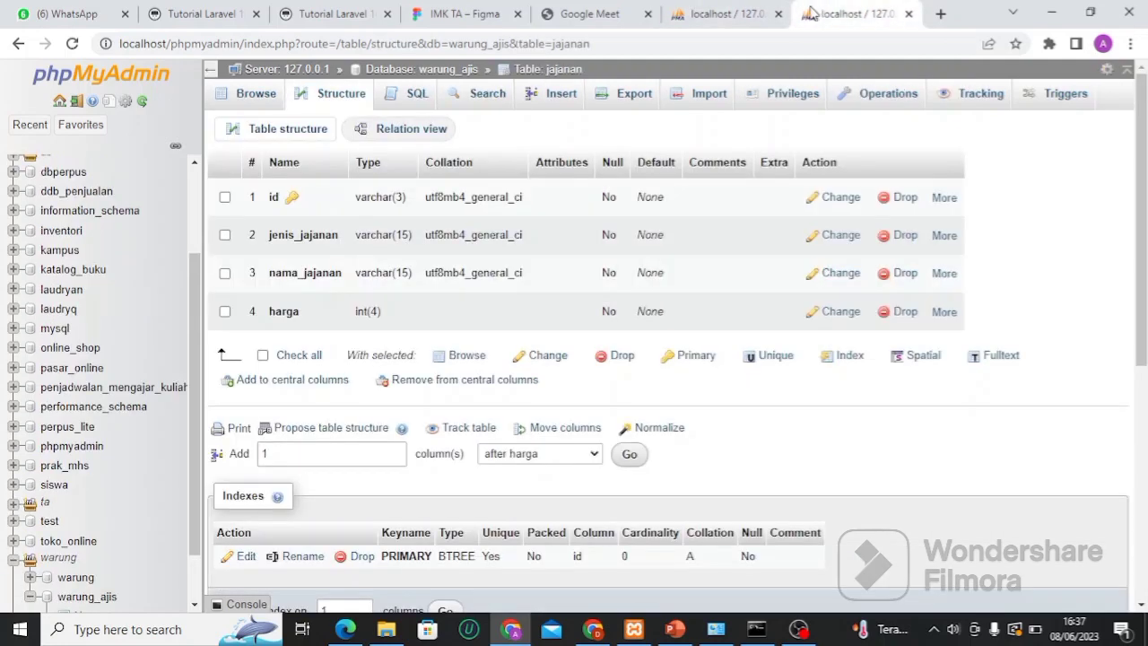
left_click(725, 14)
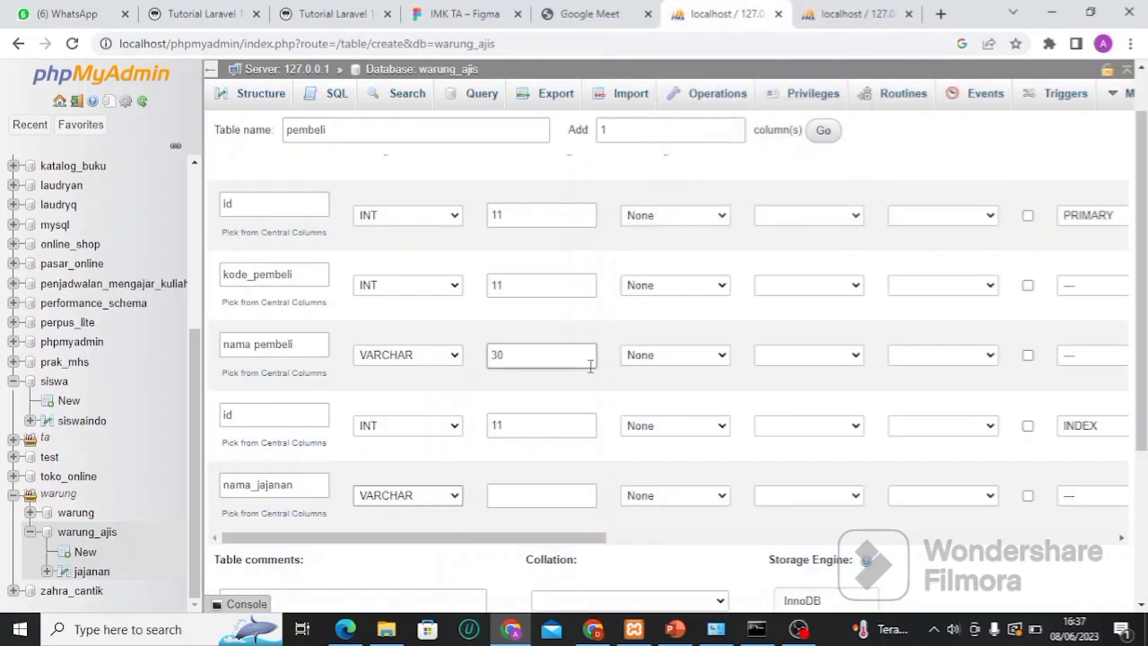
left_click(545, 499)
type("15")
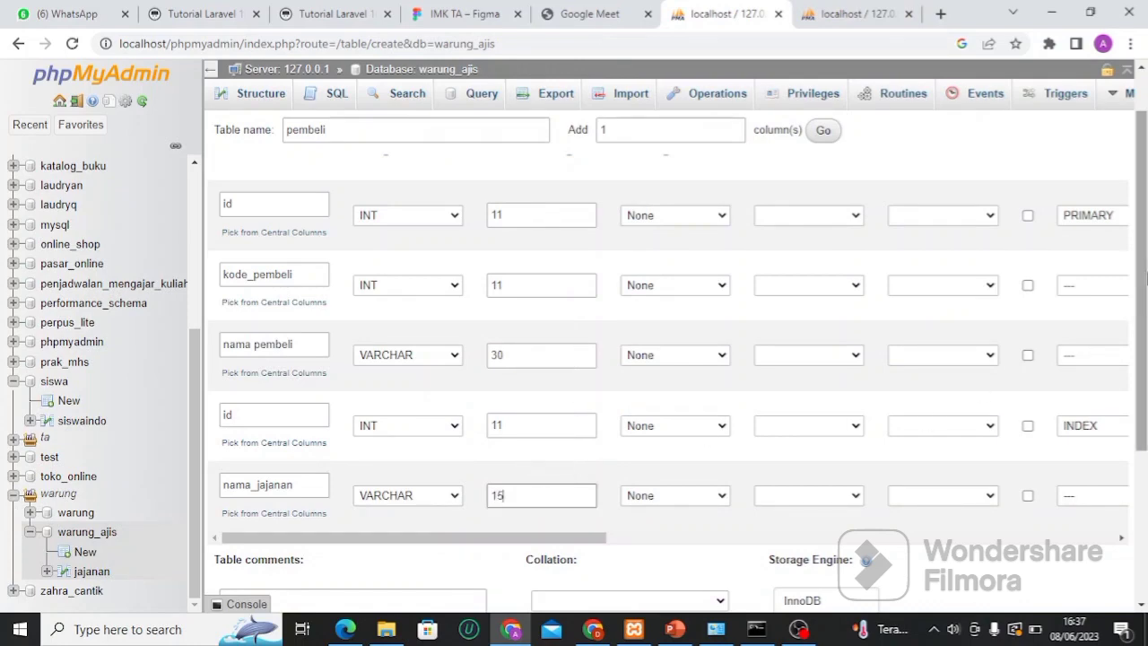
left_click_drag(1144, 280, 1141, 414)
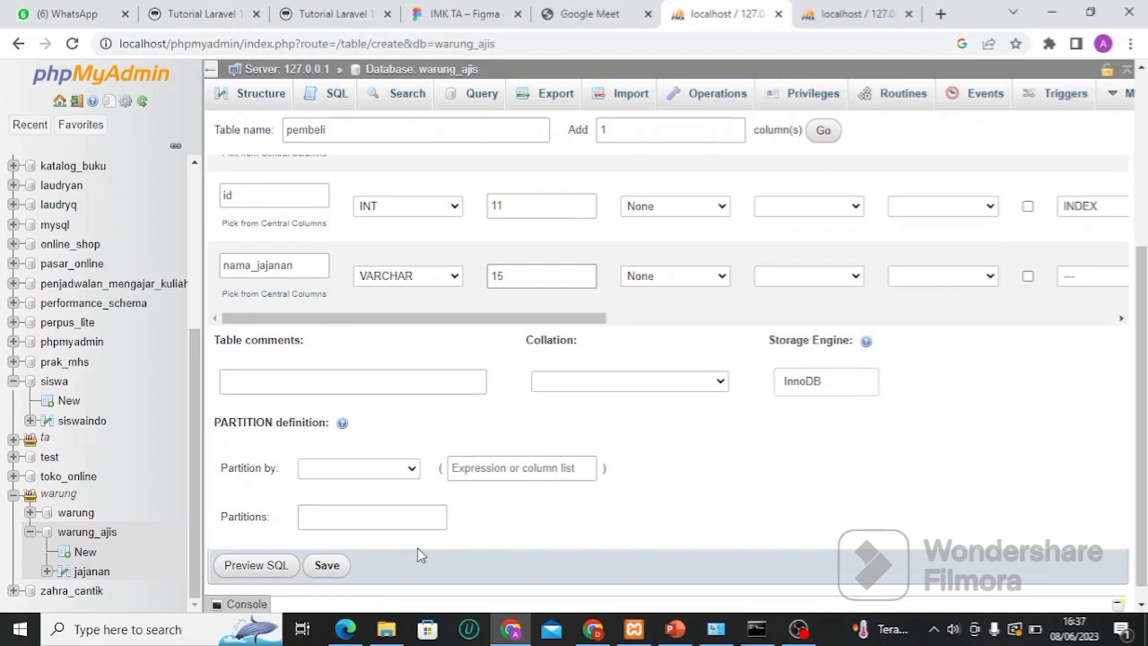
Save the pembeli table, hit the #1060 duplicate 'id' error, and begin renaming the first column
left_click(331, 567)
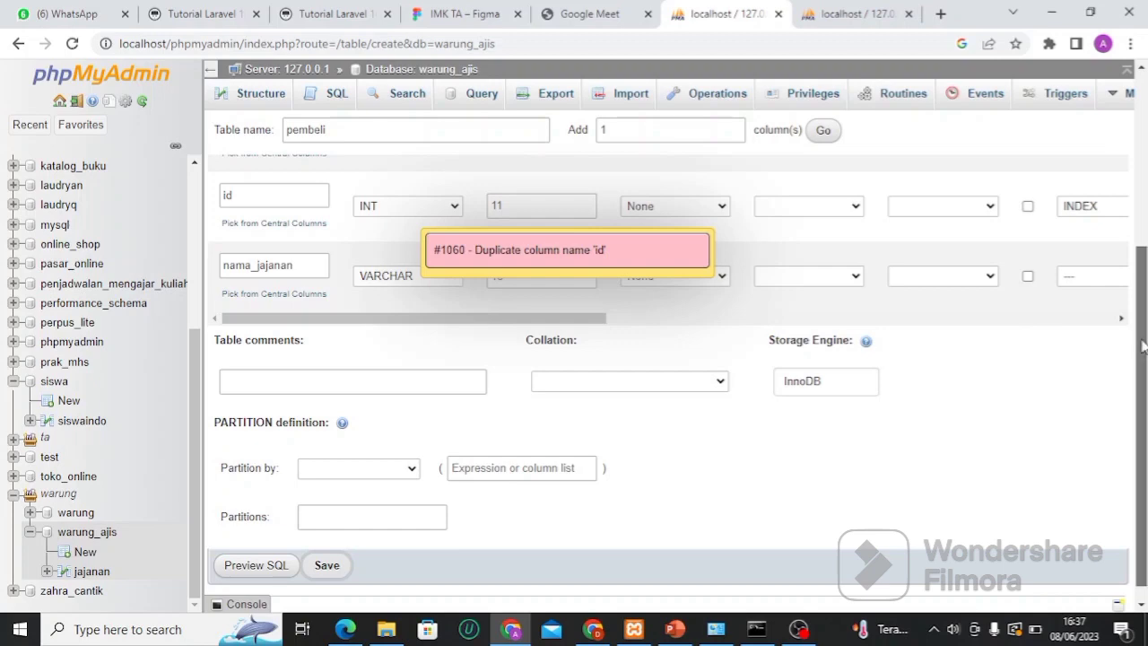
left_click_drag(1142, 347, 1135, 184)
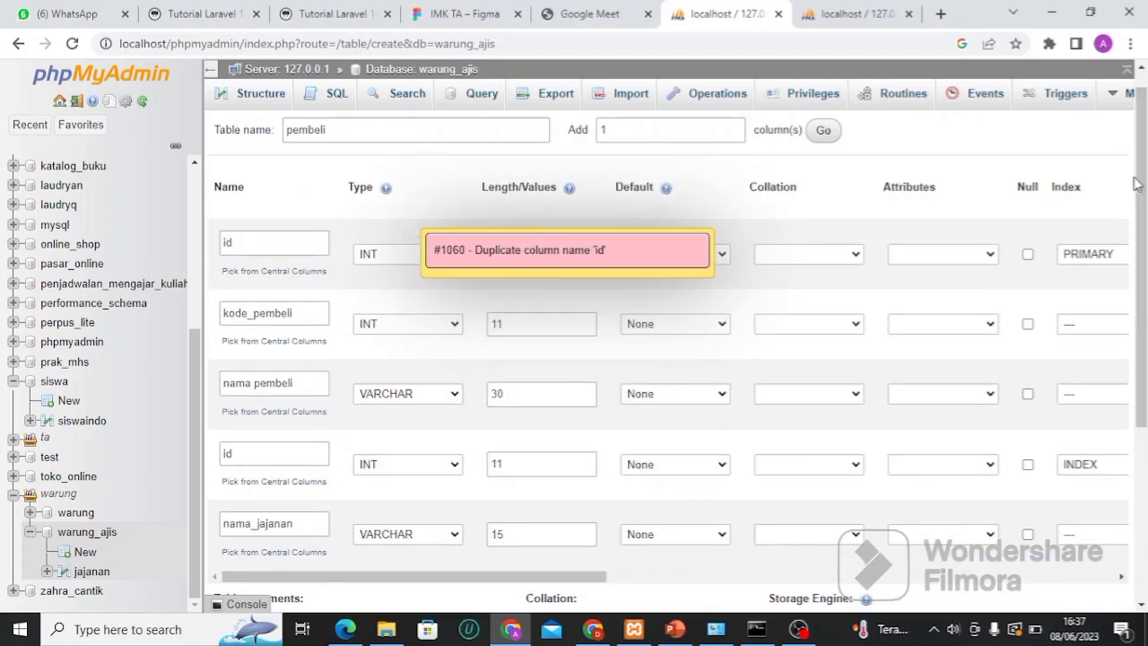
left_click(283, 248)
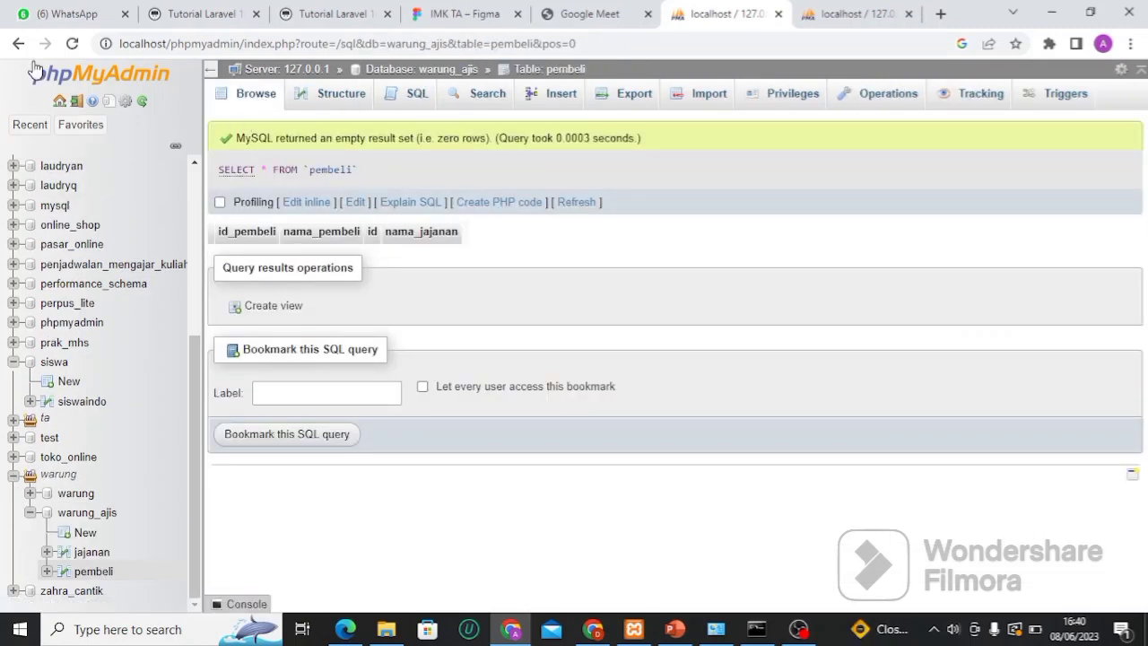
left_click(72, 44)
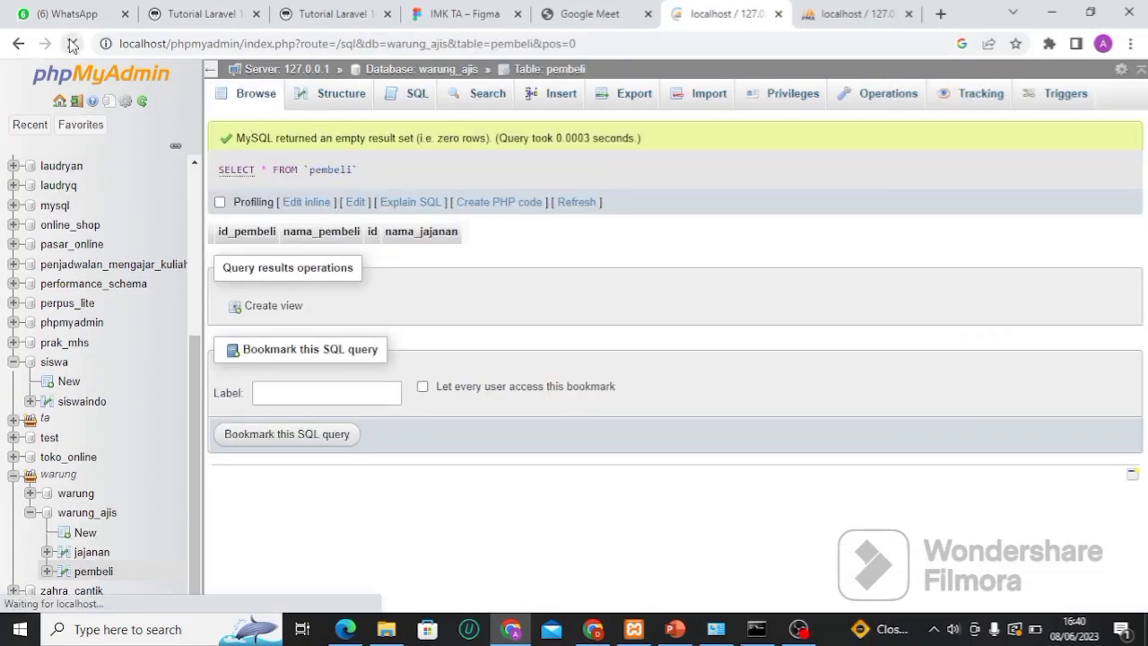
scroll(175, 422, "down", 3)
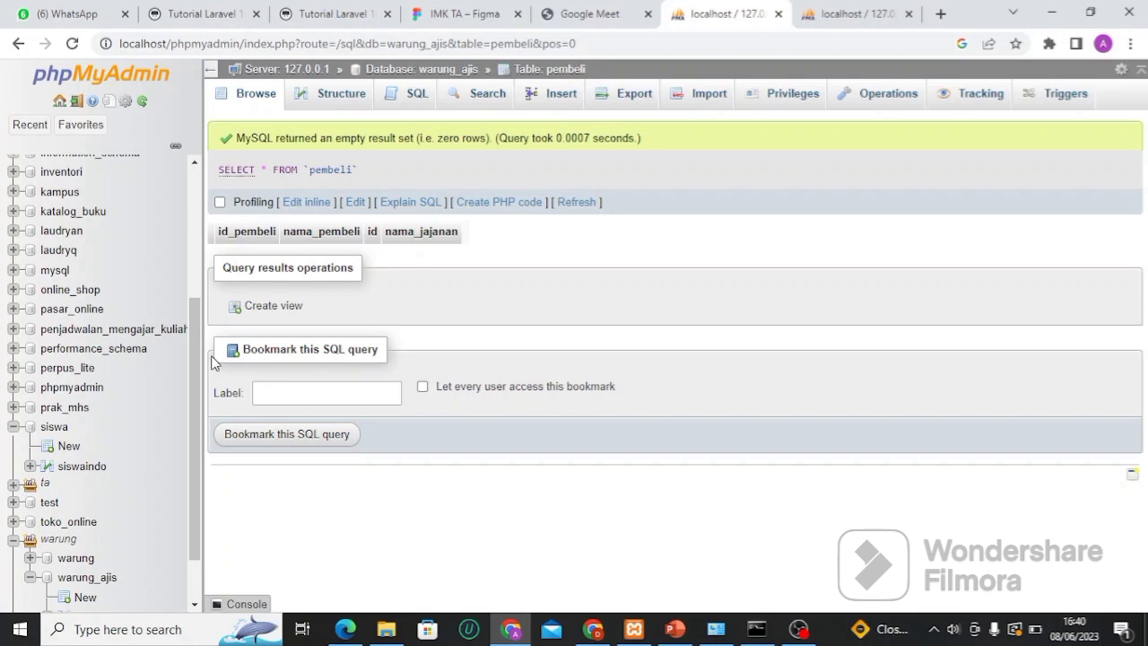
scroll(115, 406, "down", 1)
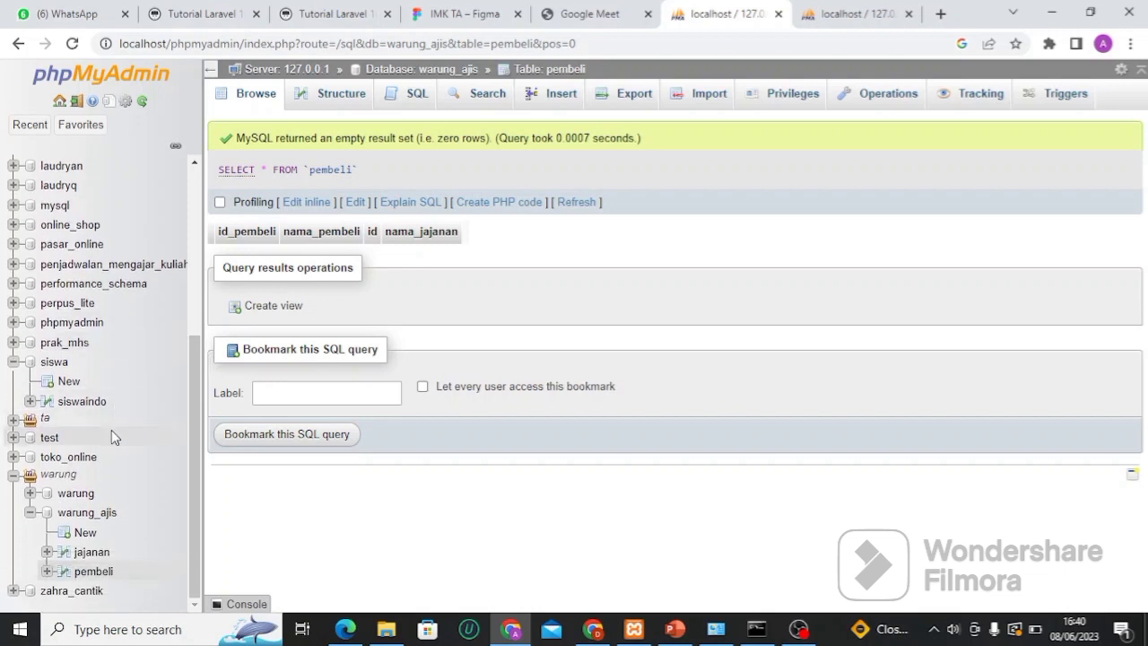
left_click(101, 556)
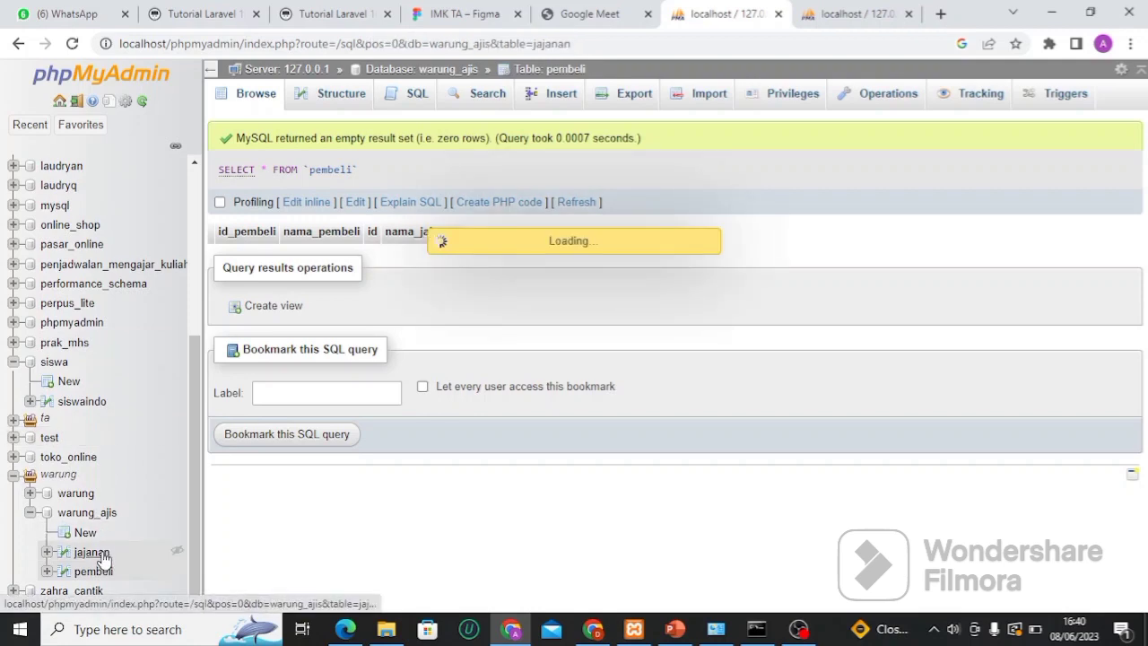
scroll(613, 292, "down", 2)
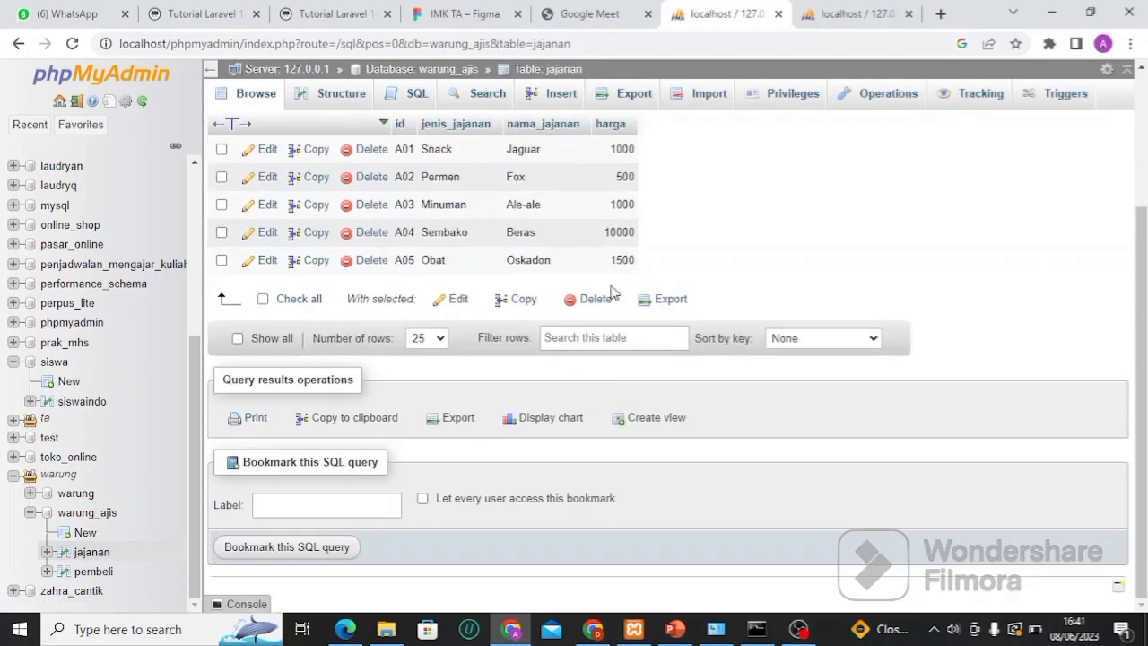
scroll(612, 291, "up", 1)
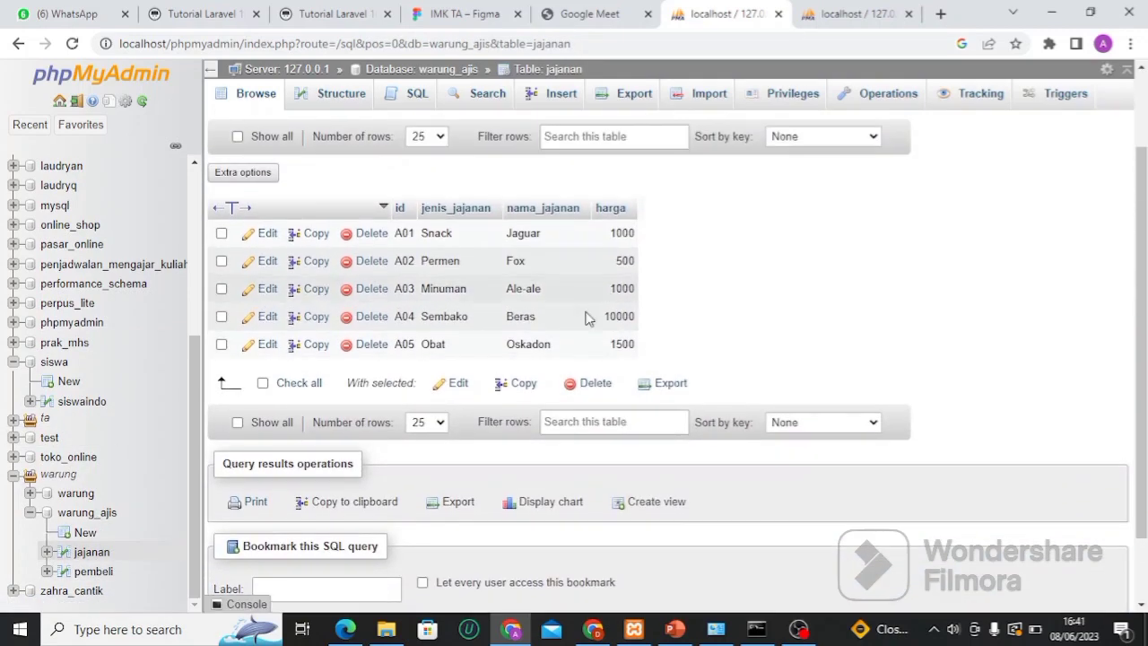
left_click(99, 574)
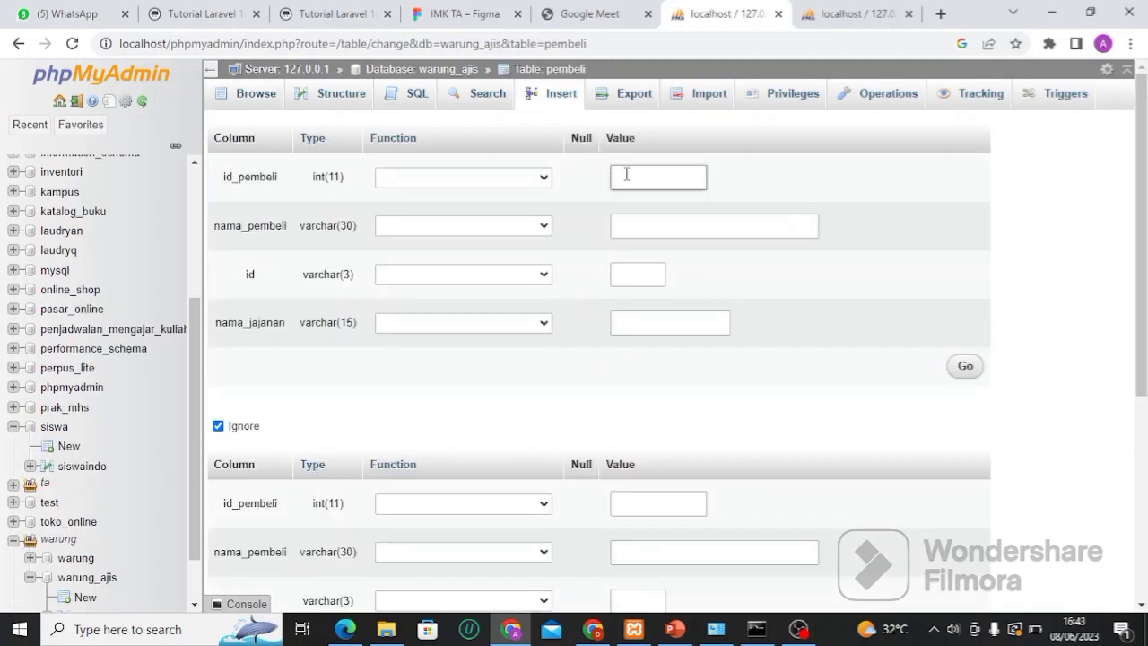
left_click(625, 172)
Enter id_pembeli 29, the buyer's name and snack id A01 in the pembeli insert form
type("29")
left_click(619, 225)
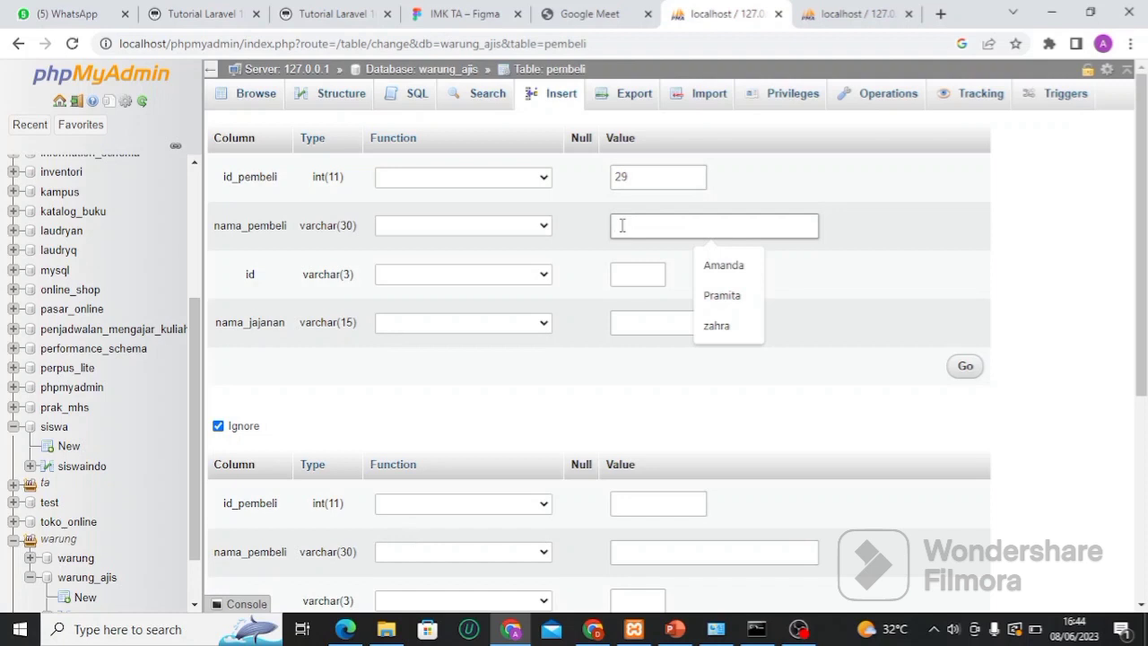
type("zahra")
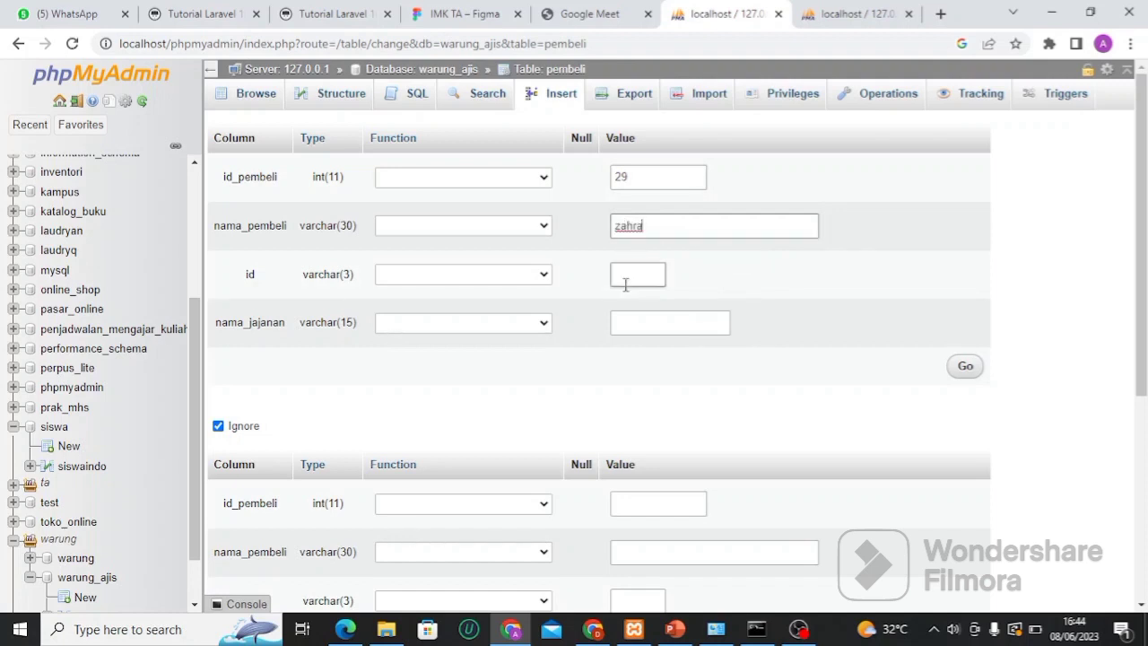
left_click(625, 280)
type("A")
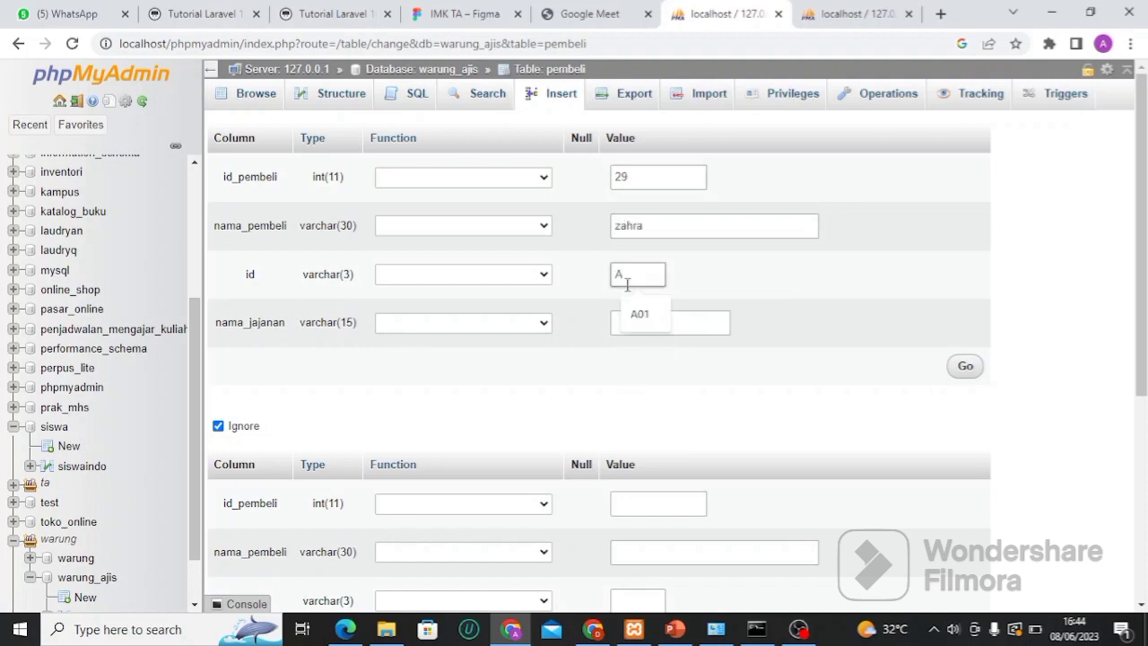
type("01")
left_click(646, 322)
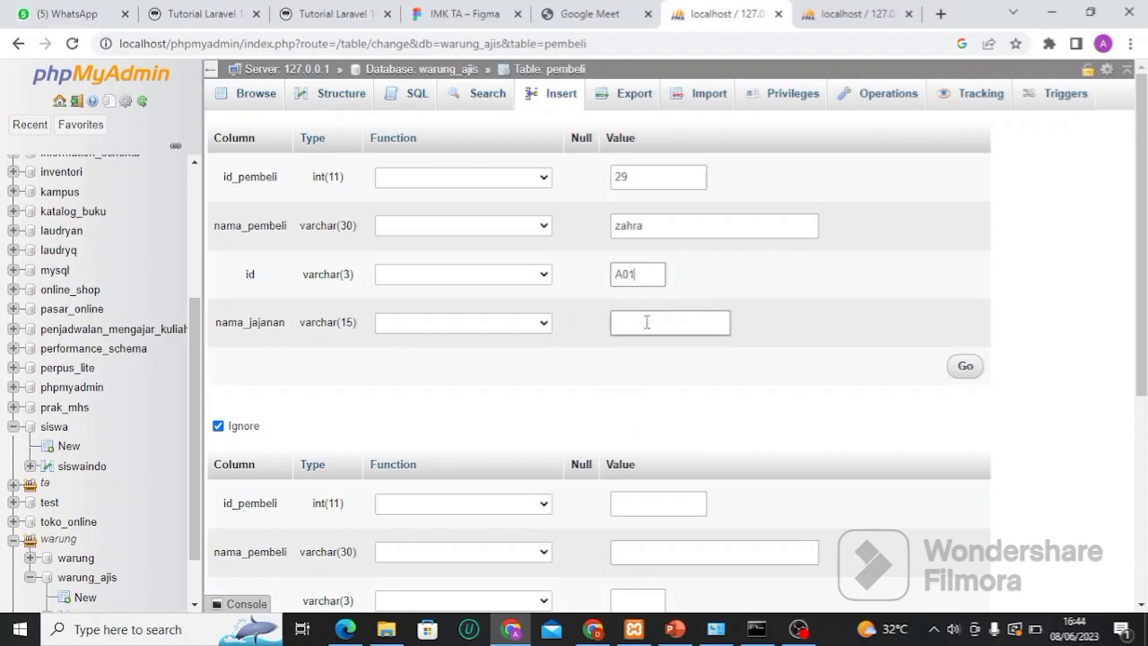
Check the jajanan rows, enter snack name Jaguar, submit the row, and browse pembeli
left_click(848, 13)
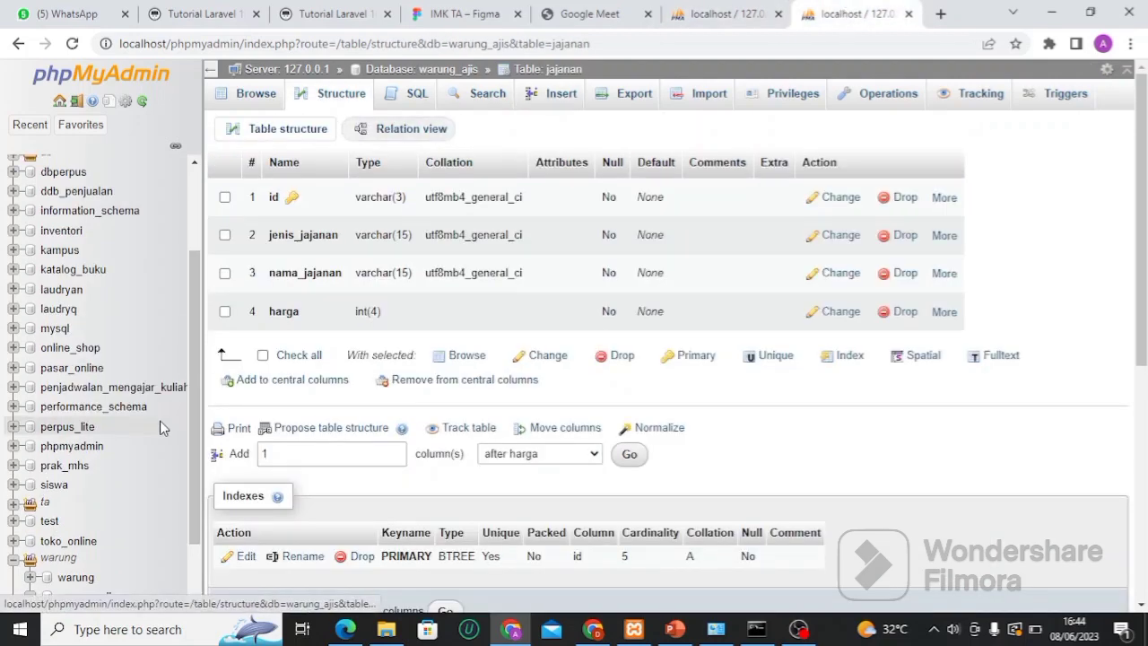
scroll(90, 539, "down", 2)
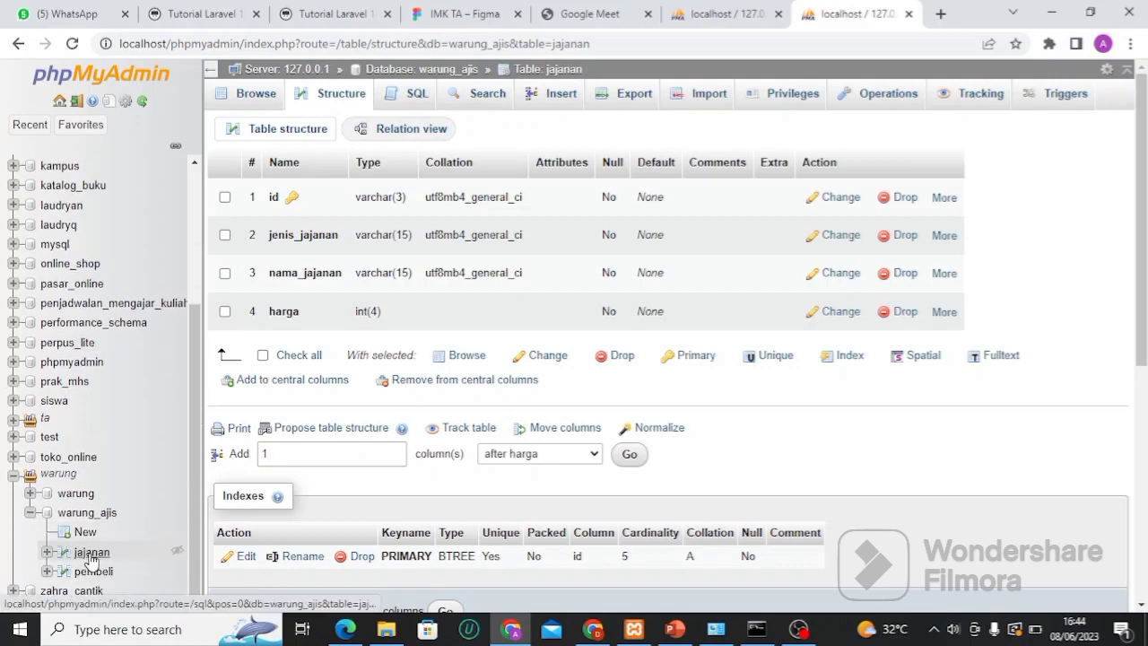
left_click(92, 553)
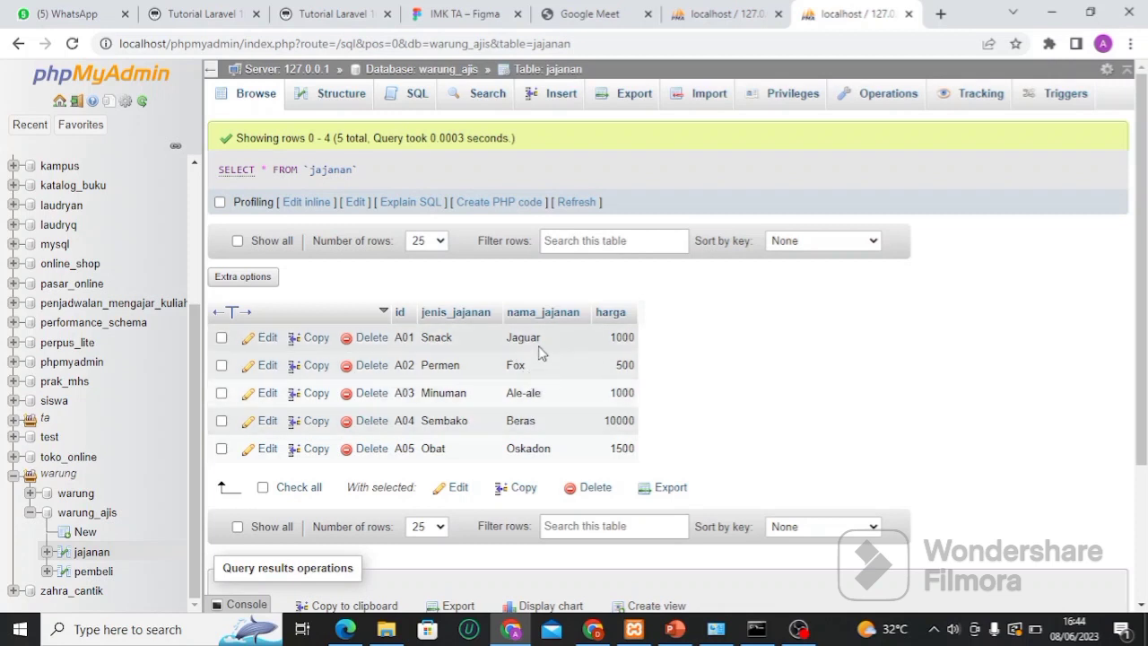
left_click(704, 9)
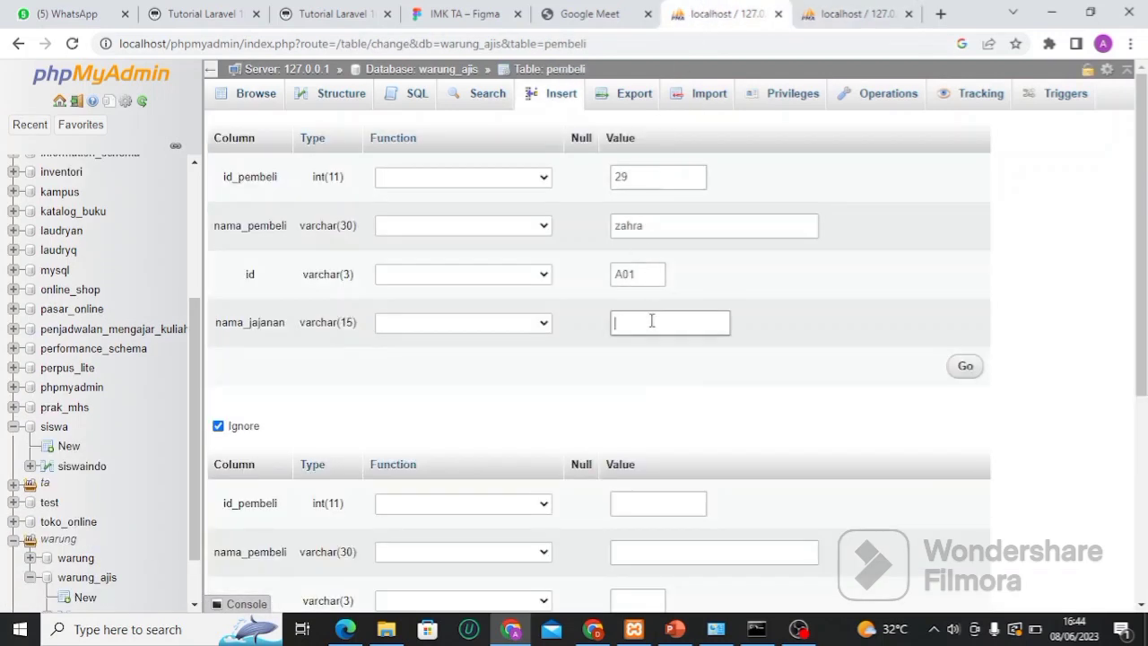
type("Jaguar")
left_click(966, 367)
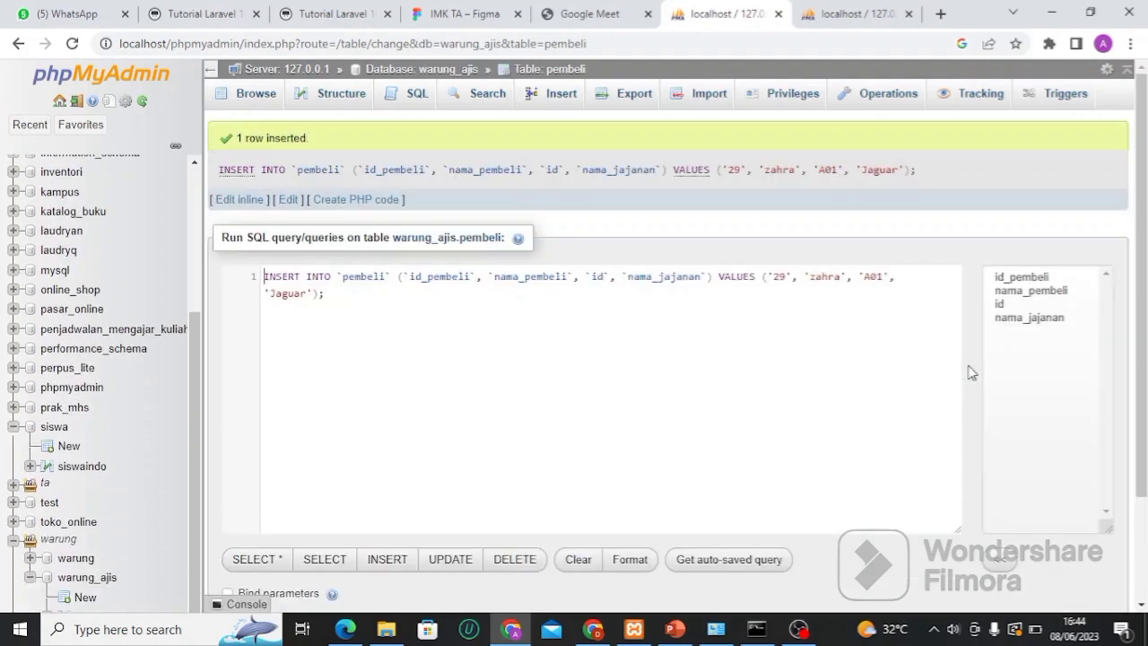
scroll(199, 511, "down", 2)
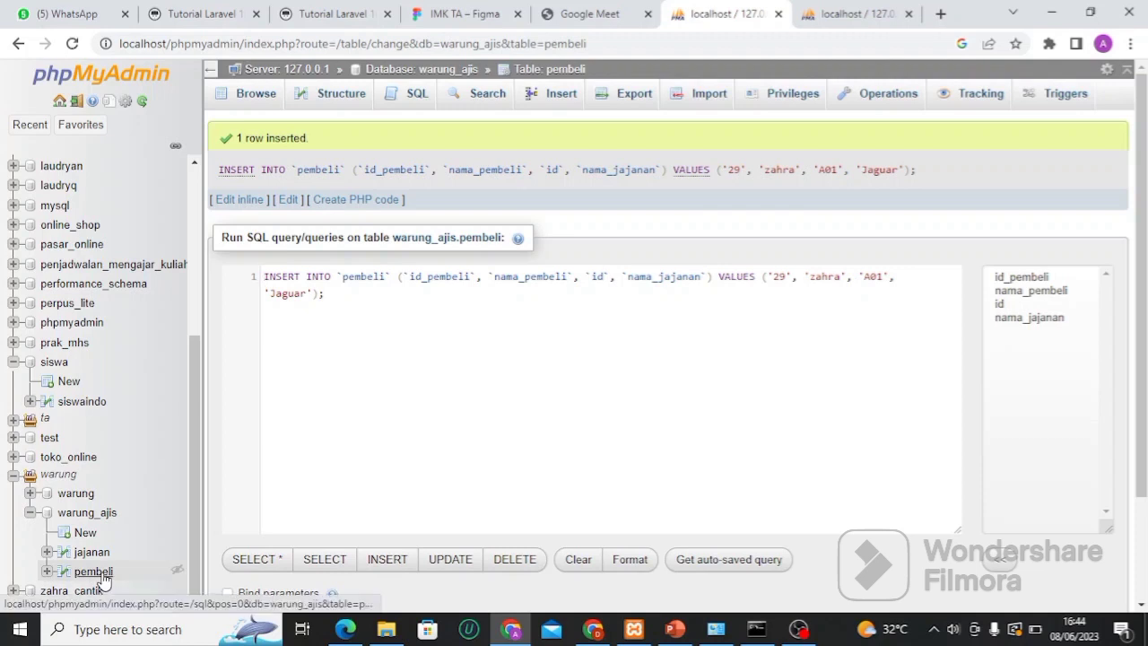
left_click(93, 572)
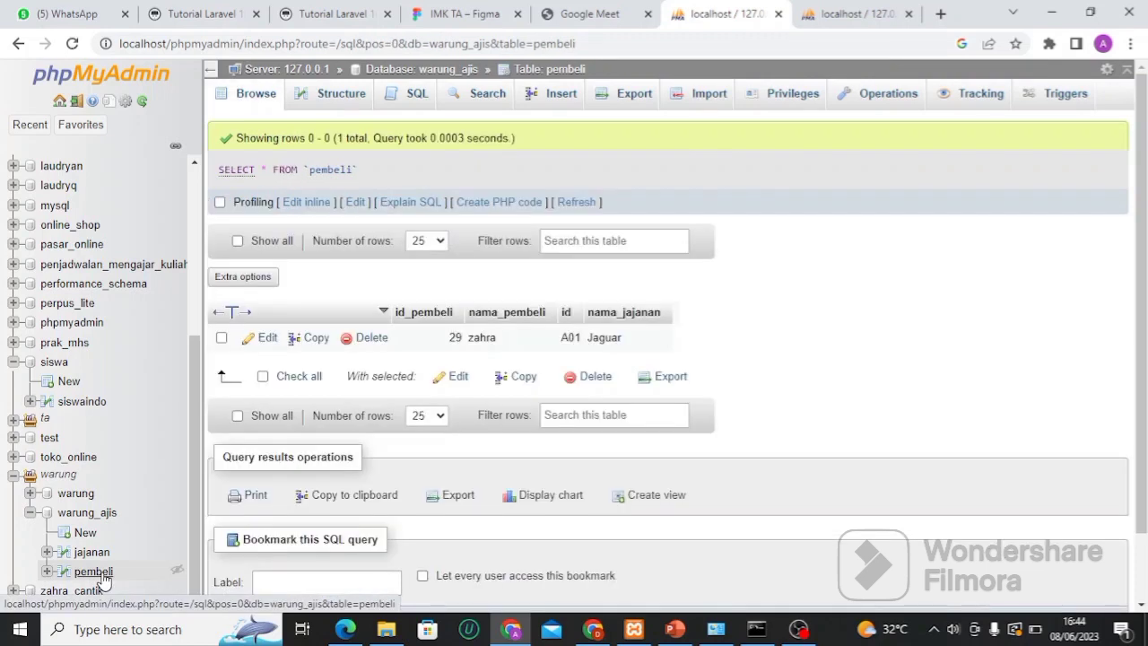
Open the pembeli Insert form and enter id_pembeli 10 and the buyer's name
left_click(535, 99)
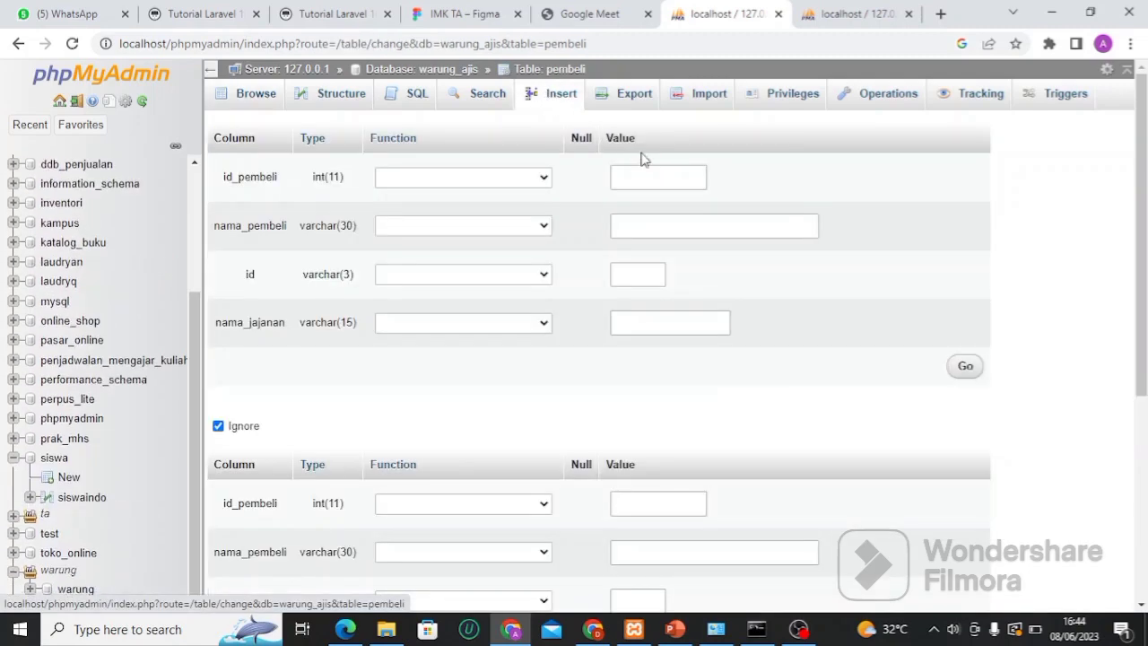
left_click(648, 176)
type("10")
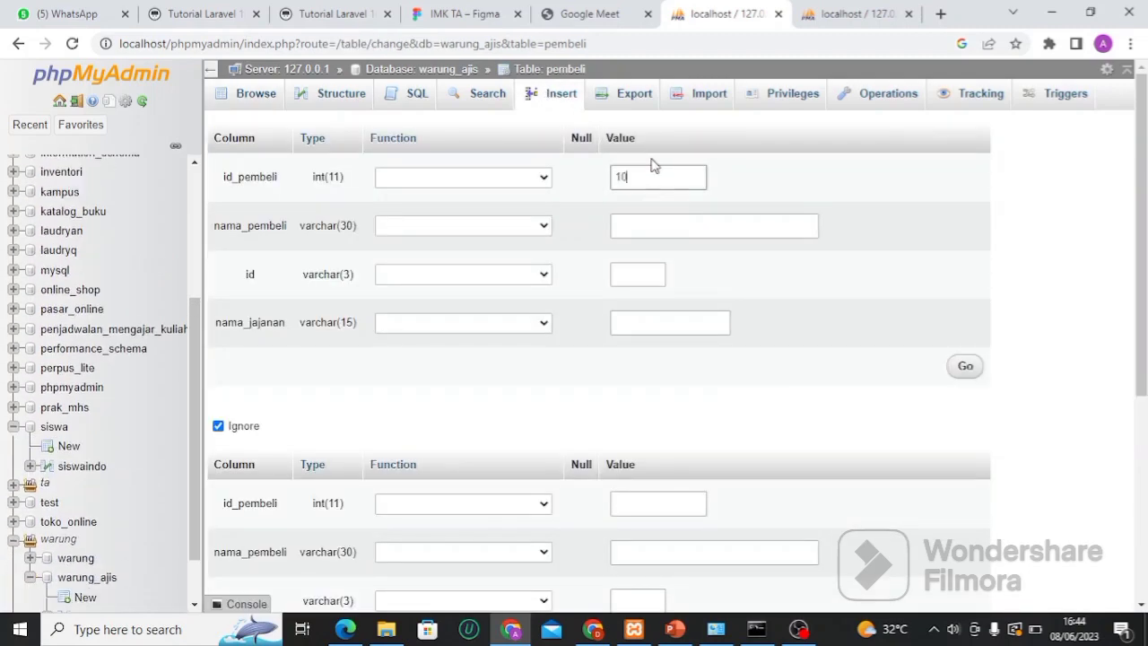
left_click(643, 228)
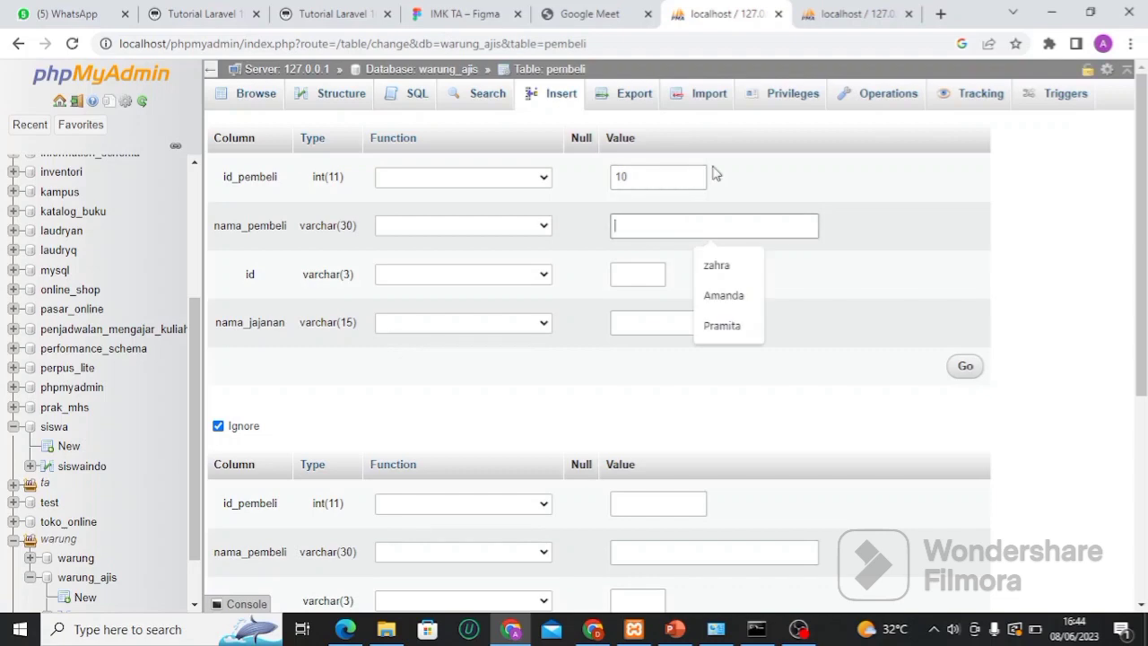
type("Ajis")
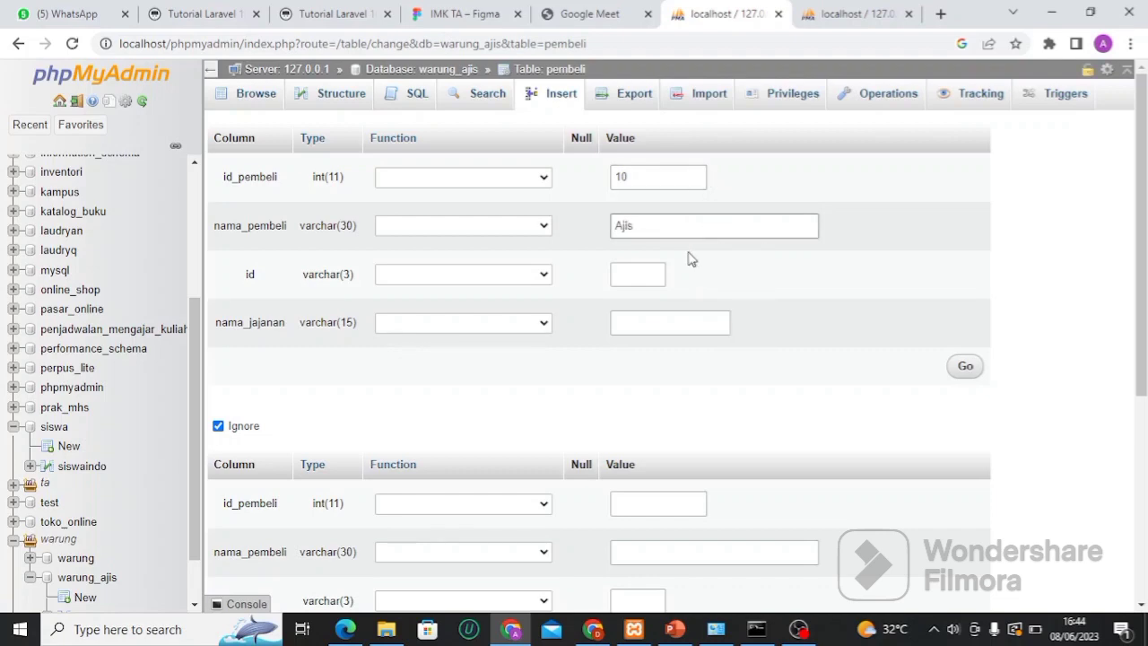
left_click(635, 273)
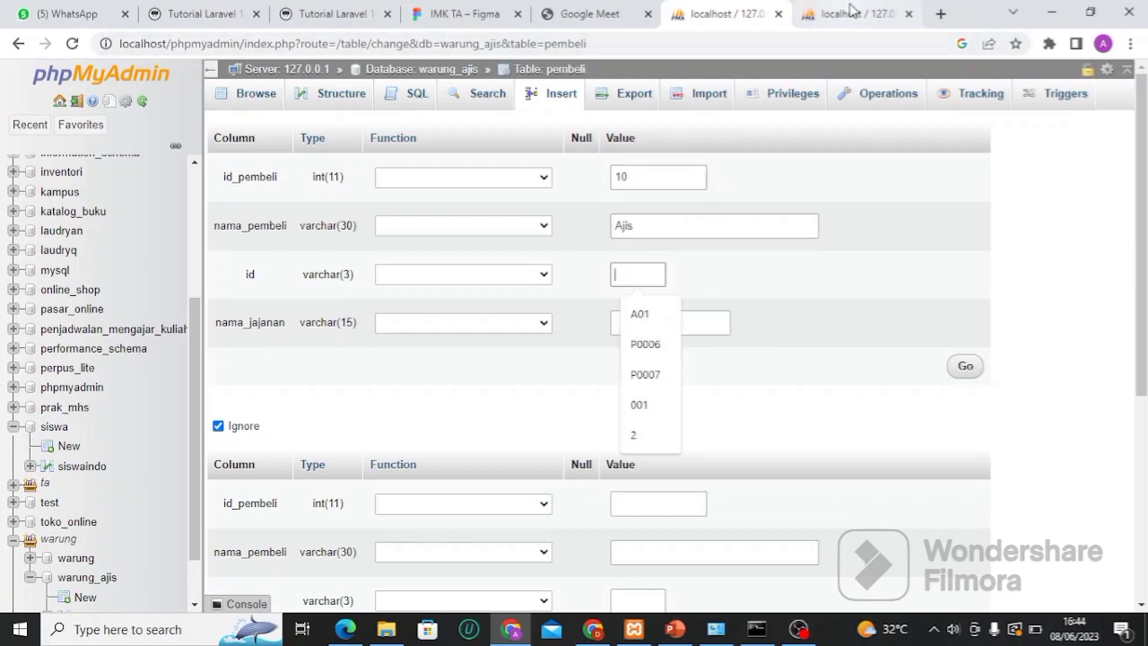
Look up snack ids in jajanan, then enter A03 and snack name Ale-ale
left_click(850, 10)
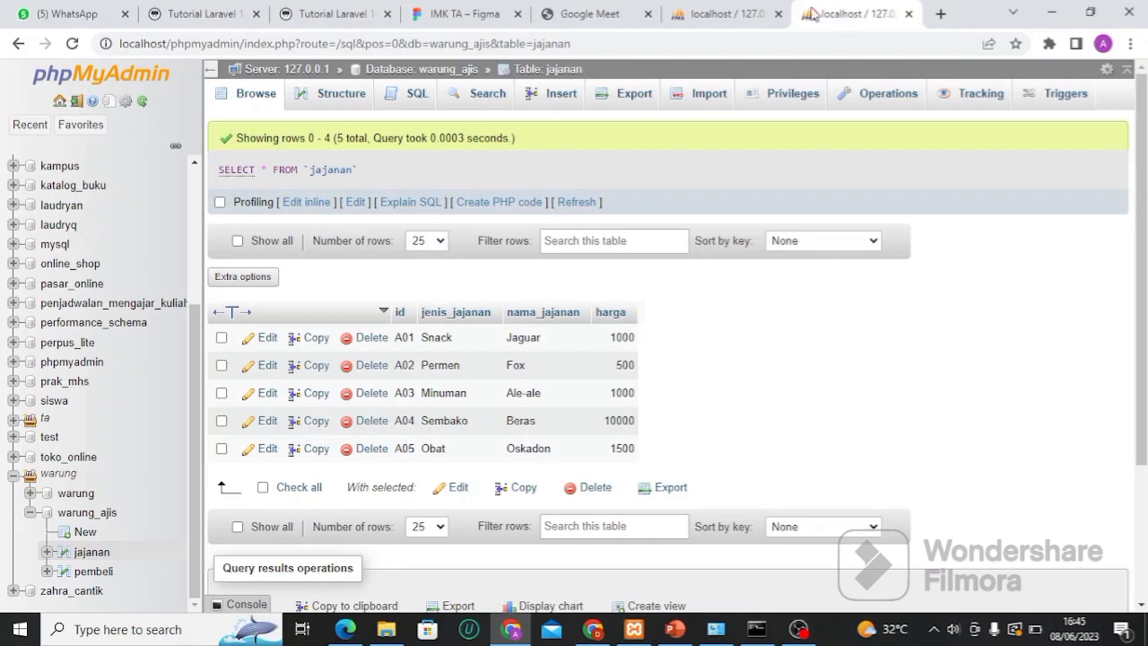
left_click(698, 12)
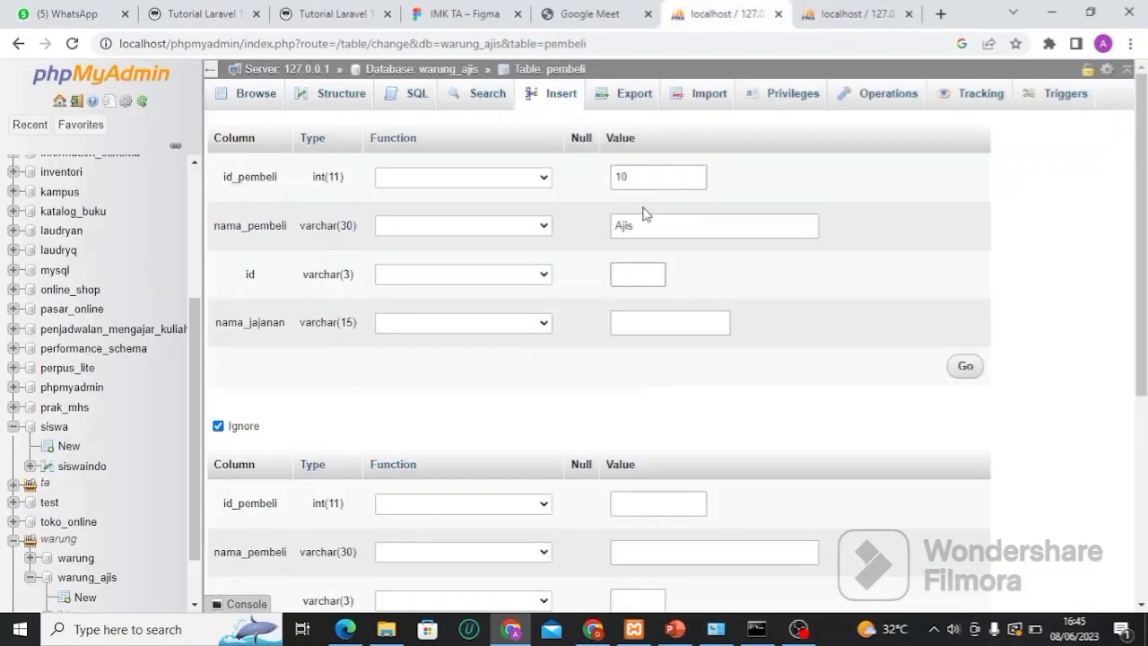
type("A03")
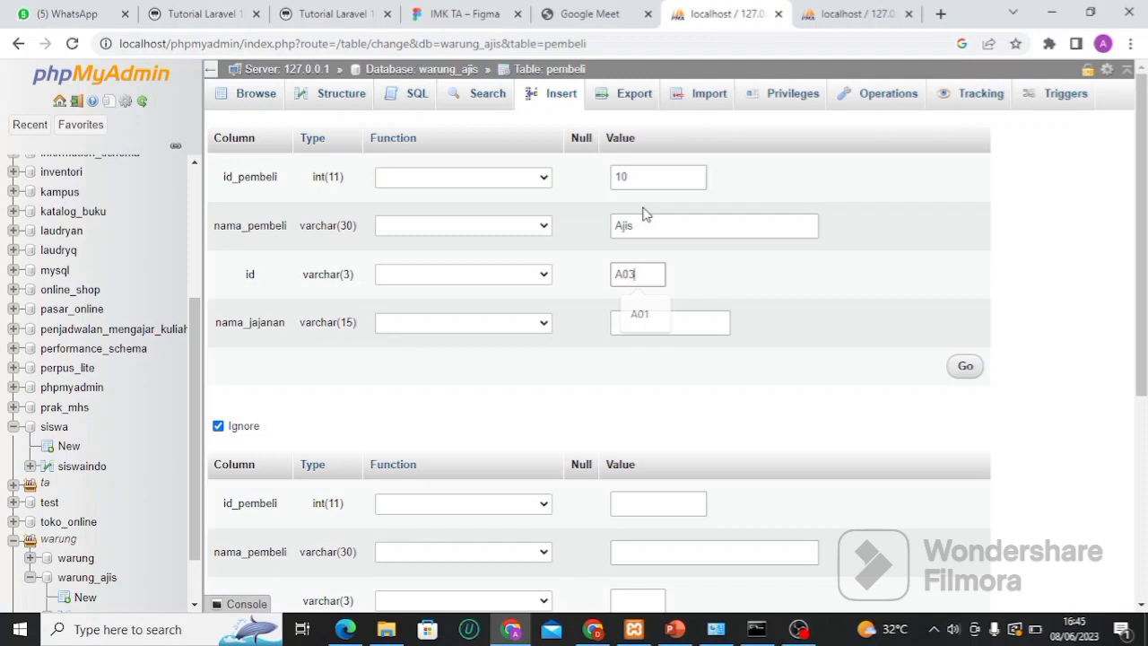
left_click(646, 321)
type("Ales")
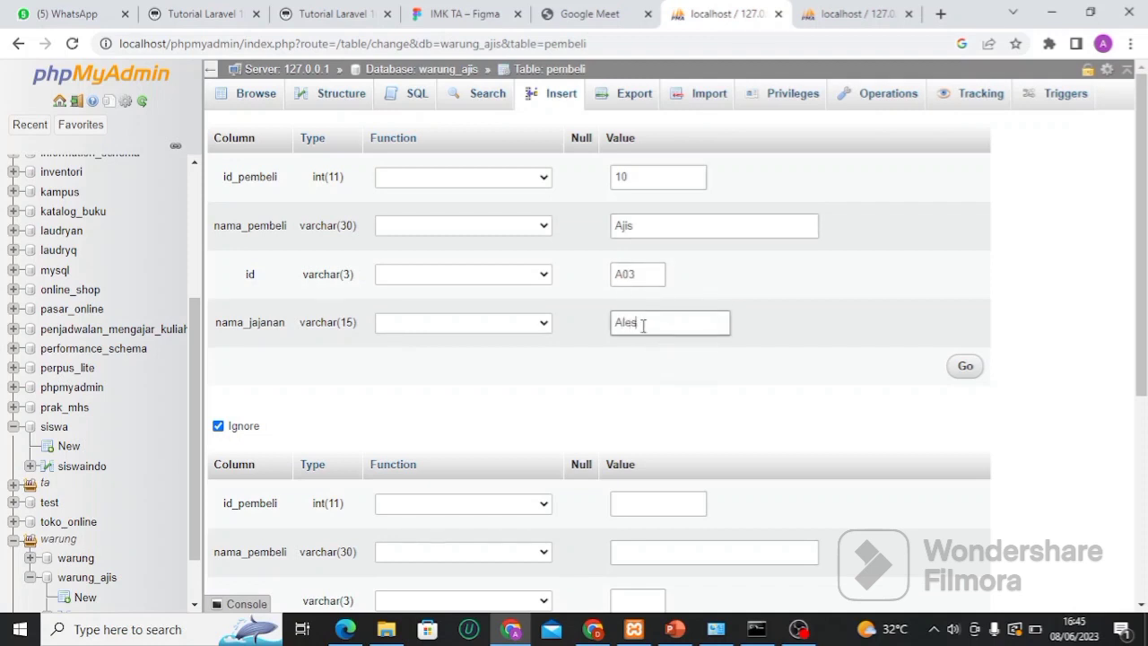
key("BackSpace")
type("-ales")
key("BackSpace")
Recheck the snack spelling in jajanan, submit the second row, and browse pembeli
left_click(843, 18)
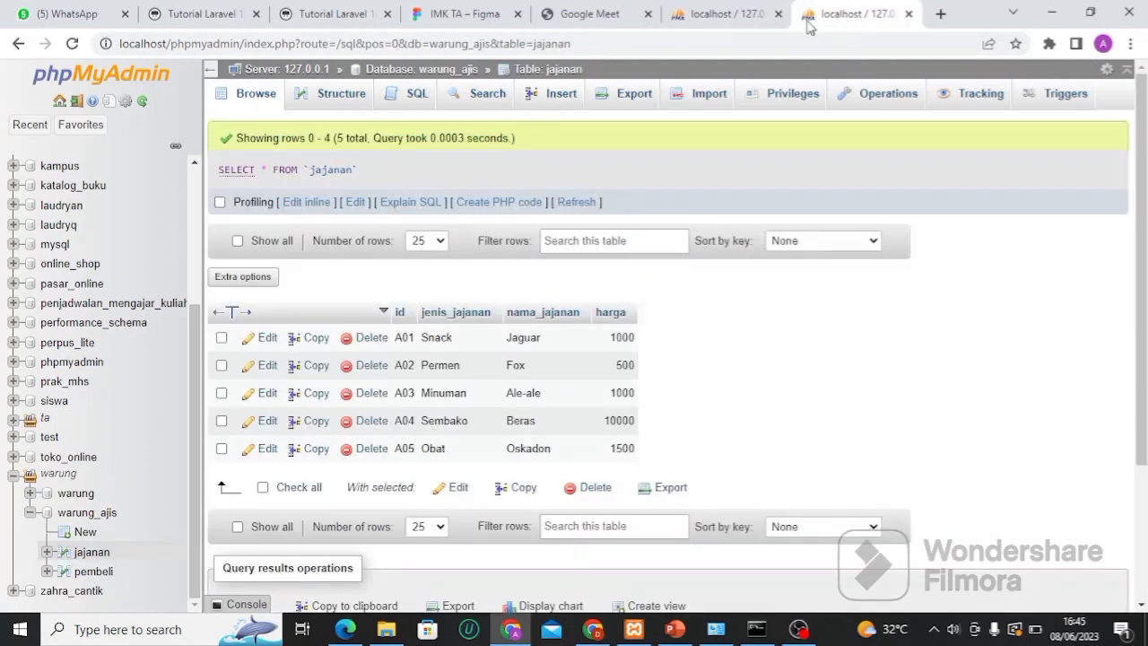
left_click(720, 13)
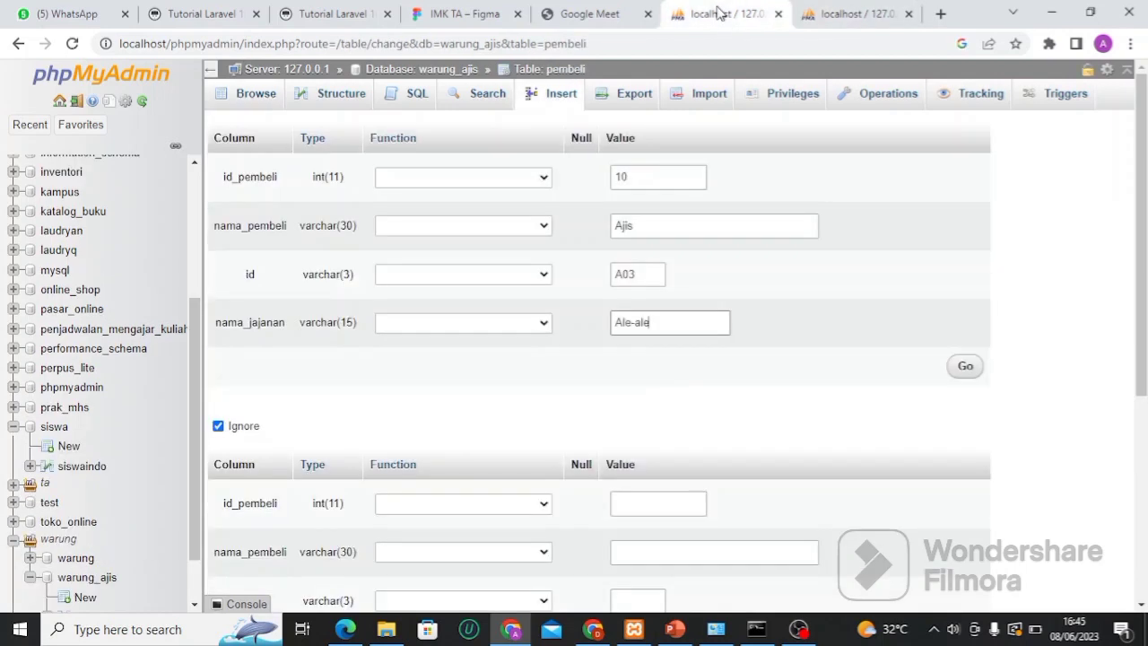
left_click(966, 367)
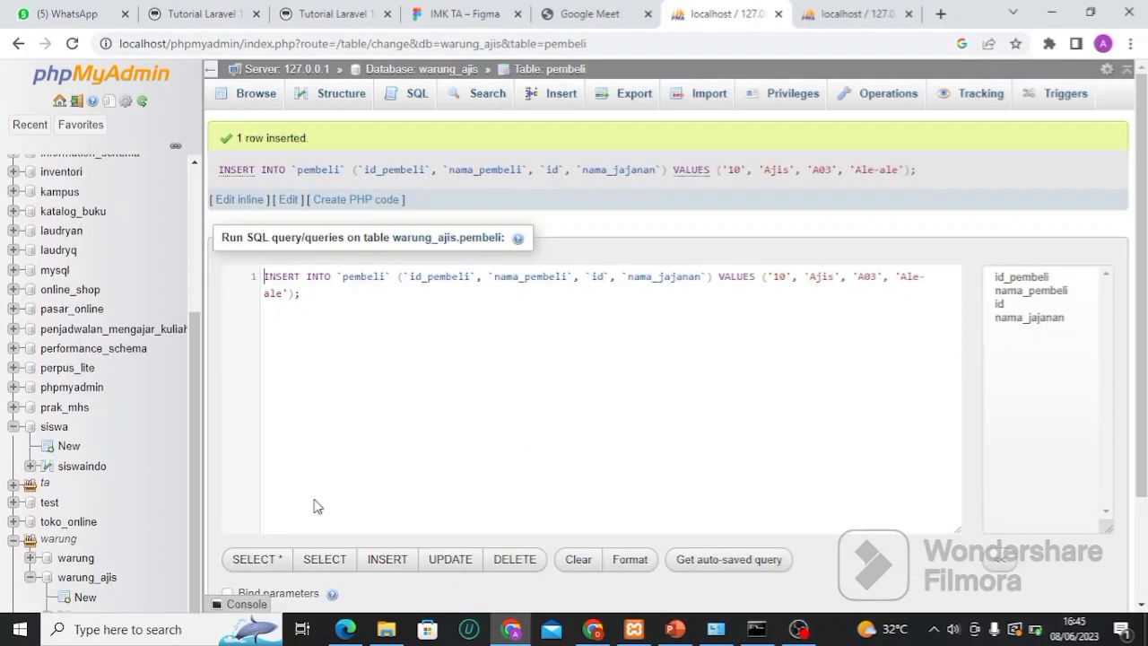
left_click_drag(192, 465, 197, 560)
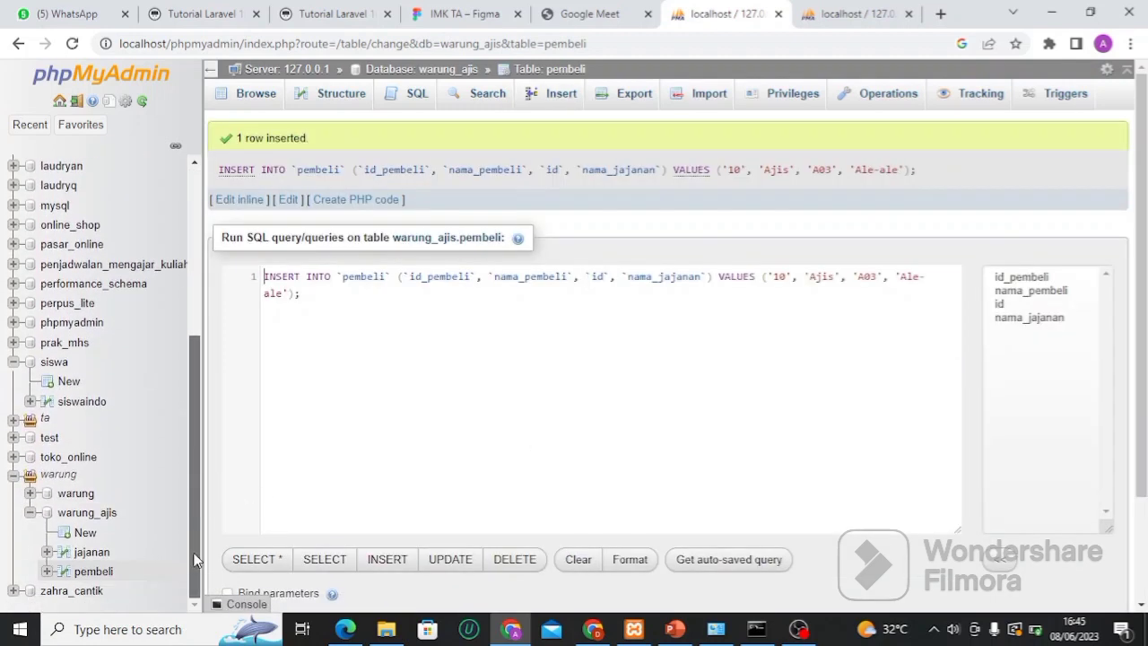
left_click(93, 574)
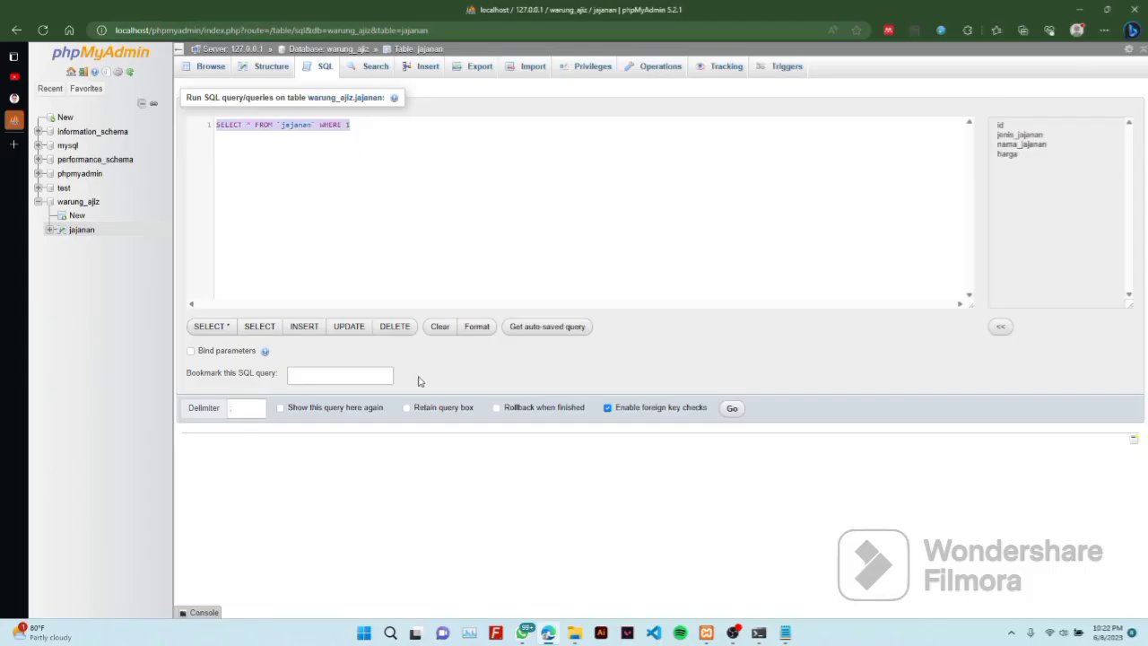
Start the statement CREATE VIEW lihat_jajan AS SELECT in the SQL box
type("crea")
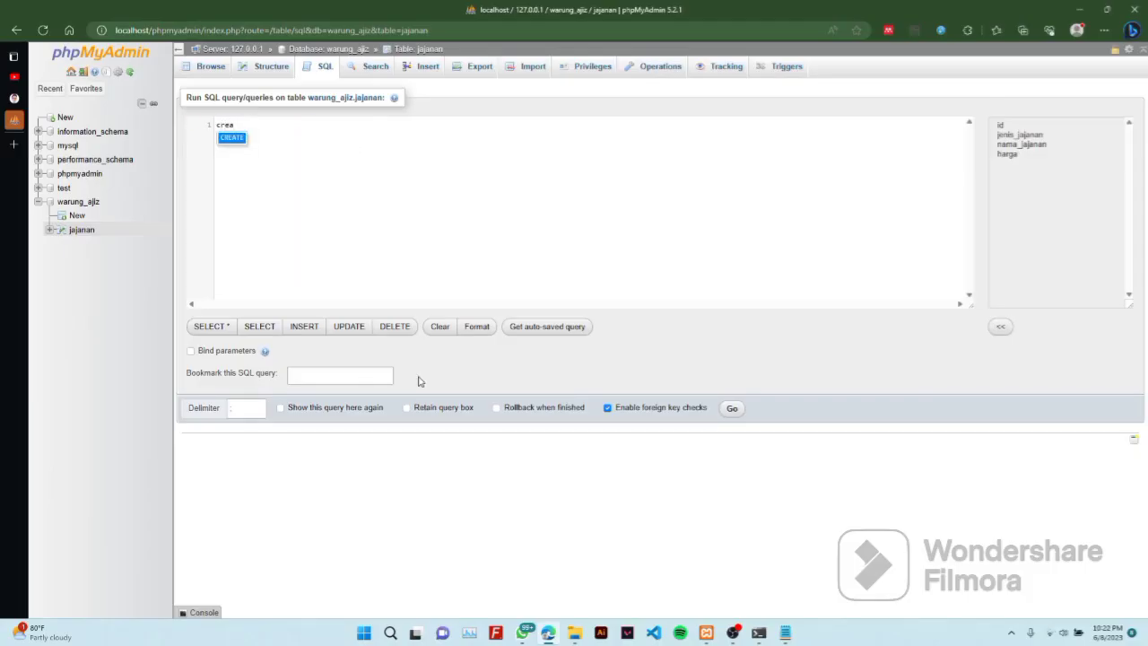
key("Return")
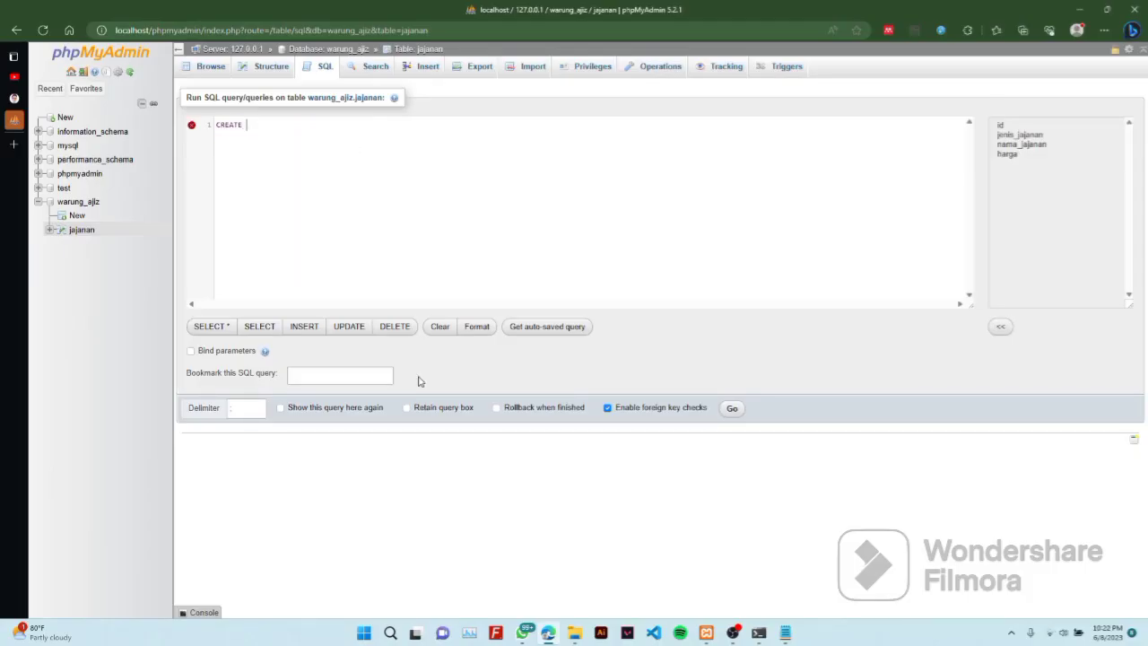
type("view")
key("Return")
type("li")
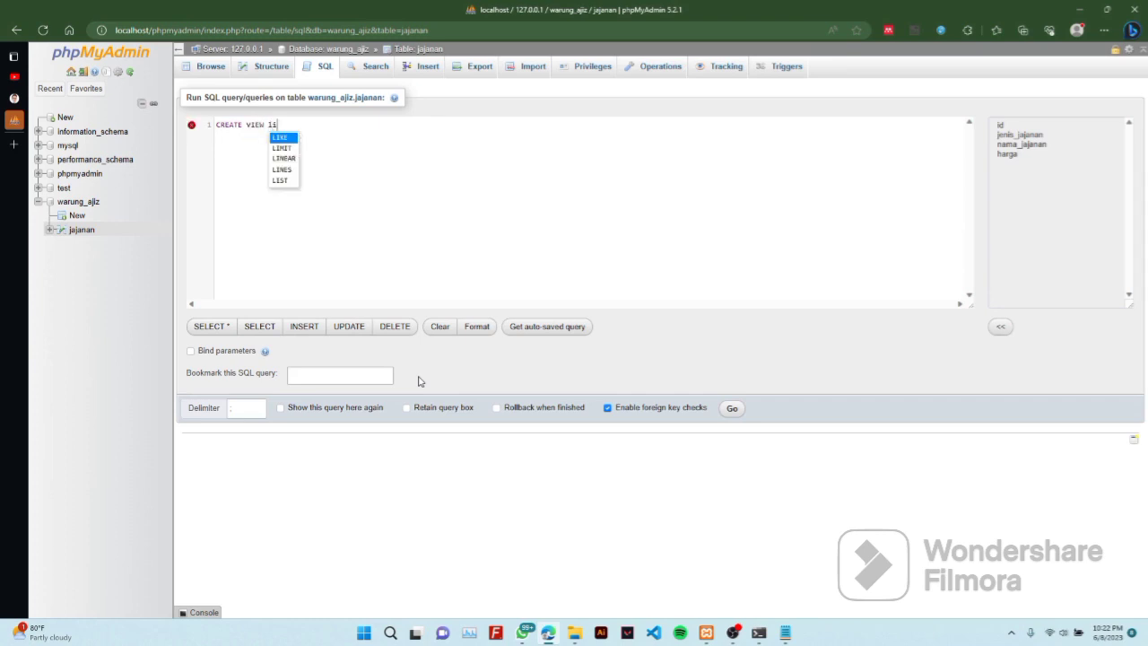
type("hat_")
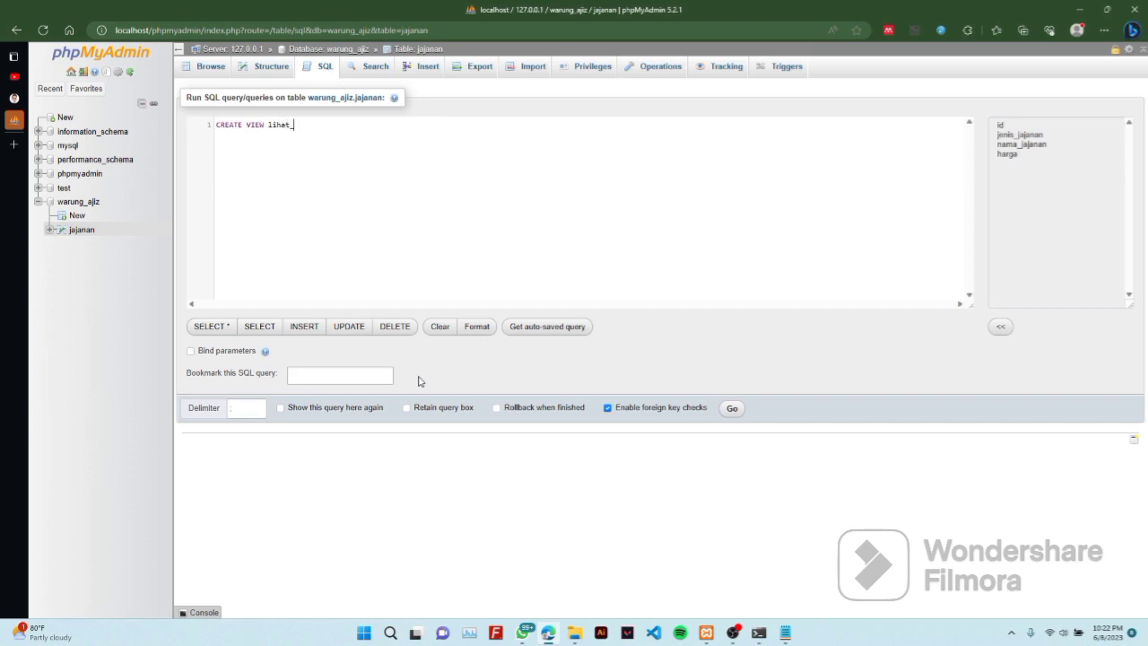
type("jajan as")
key("Return")
type("s")
key("Return")
Finish it with nama_jajanan, harga FROM jajanan; and run the statement
type("na")
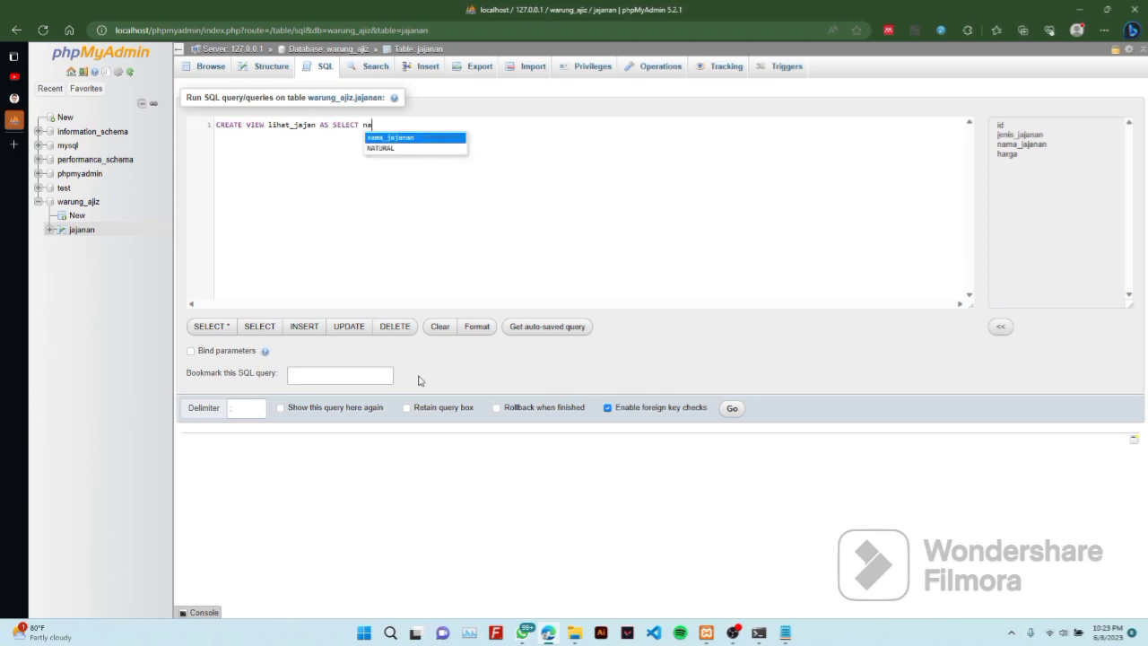
key("Return")
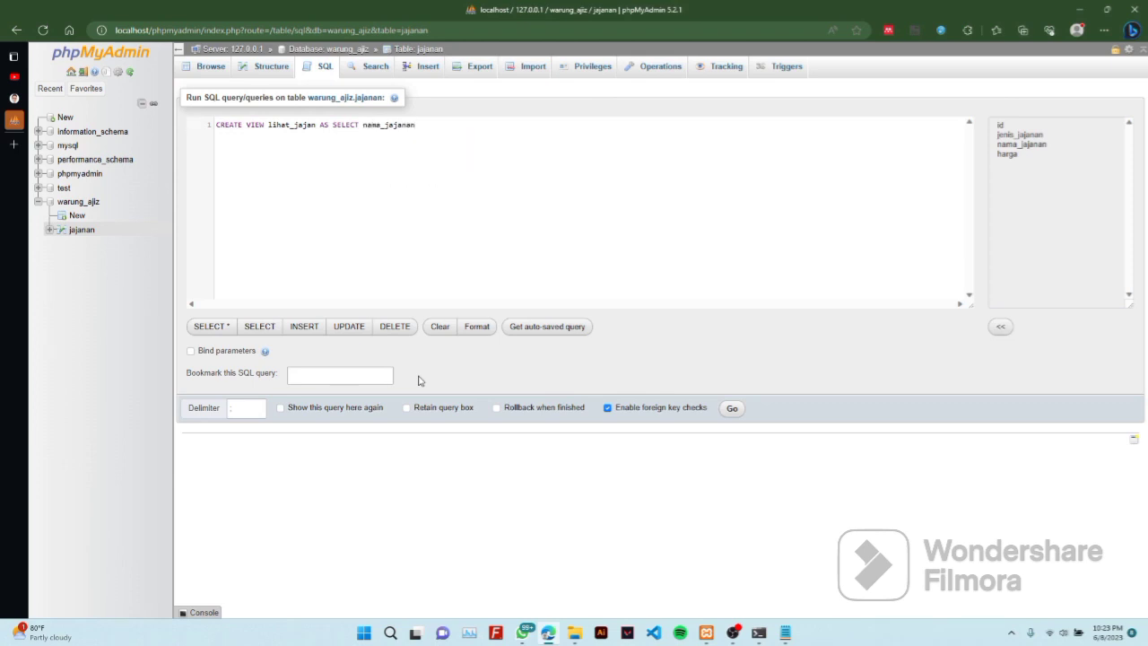
type(", ha")
key("Return")
type("FROM ")
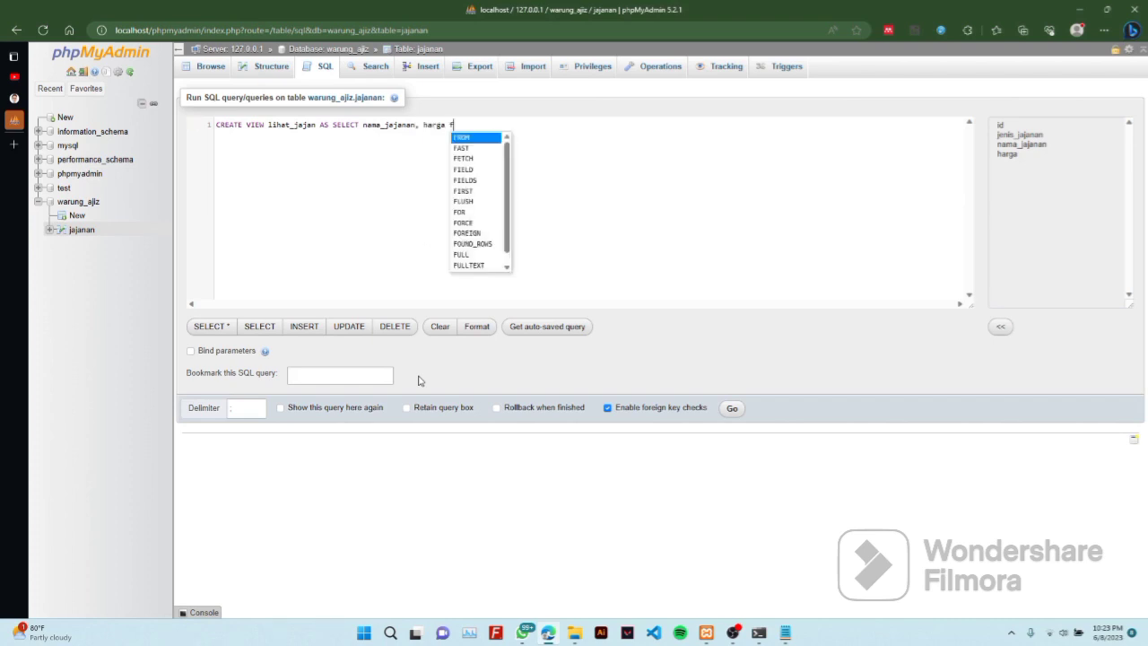
type("ja")
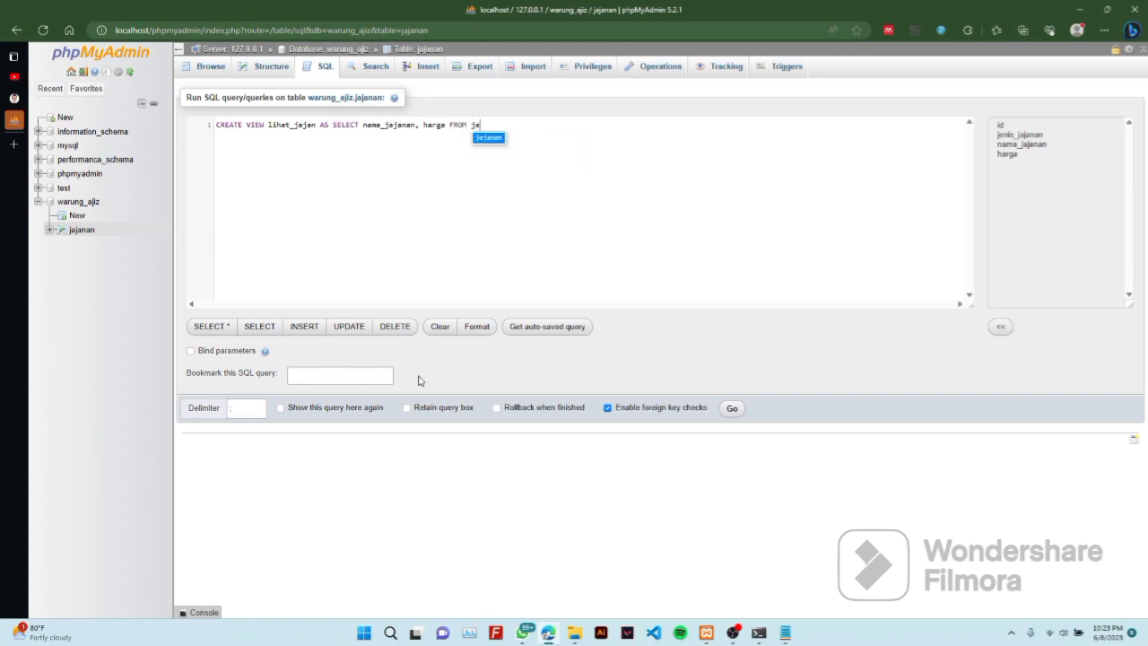
key("Return")
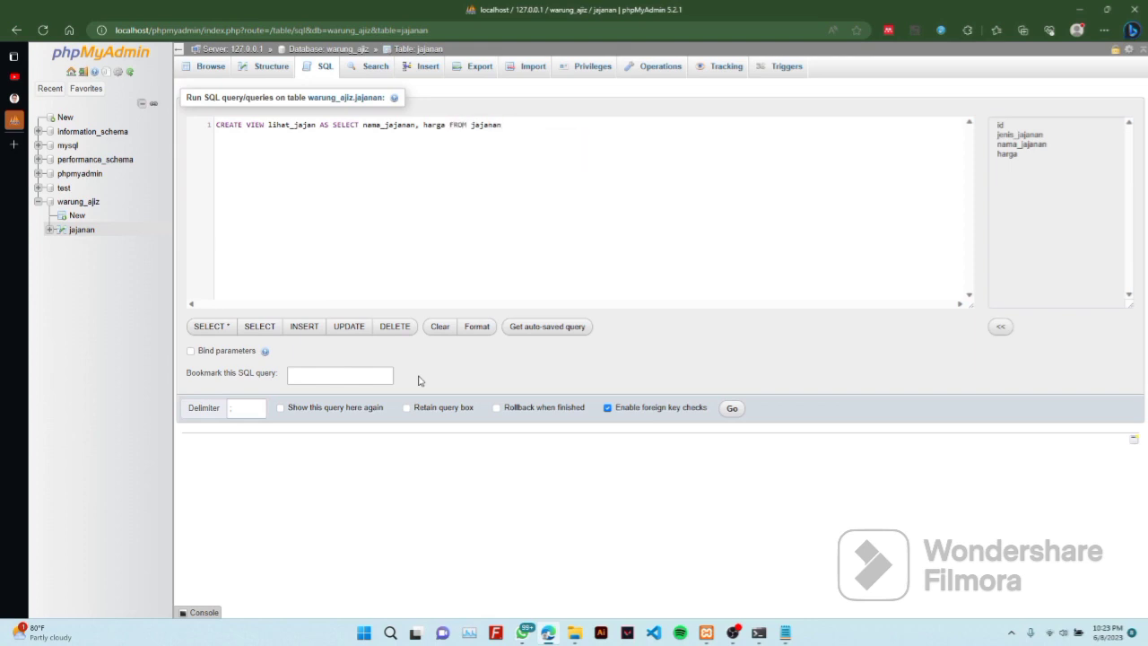
type(";")
left_click(734, 409)
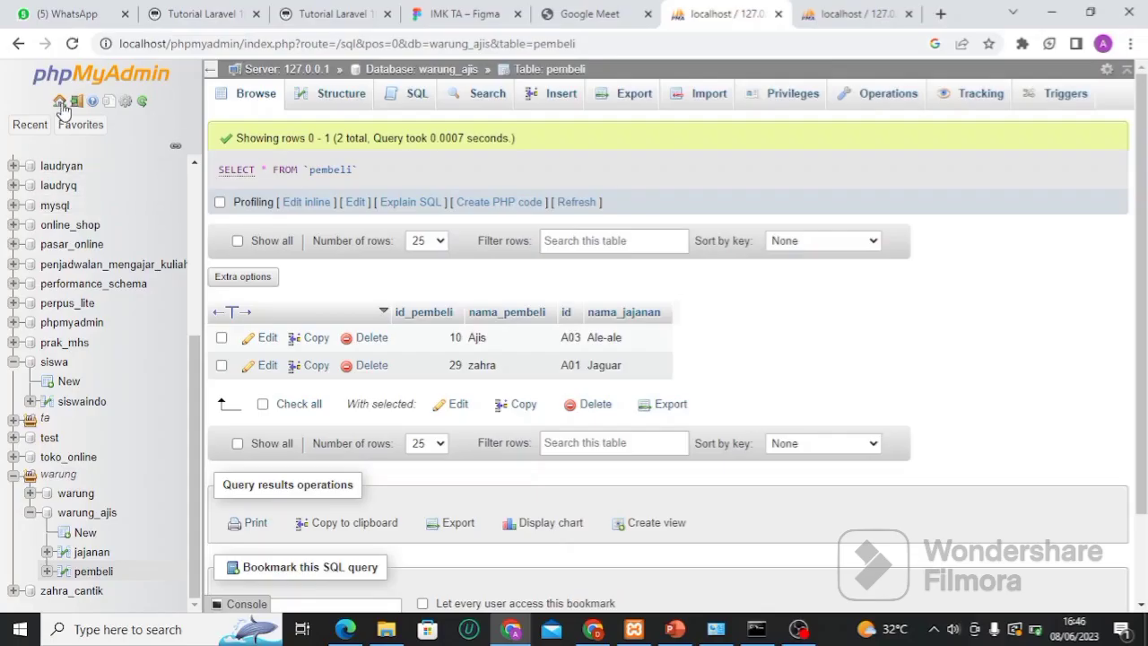
Open the navigation panel's reload link in a background tab and scroll the navigation tree
middle_click(142, 102)
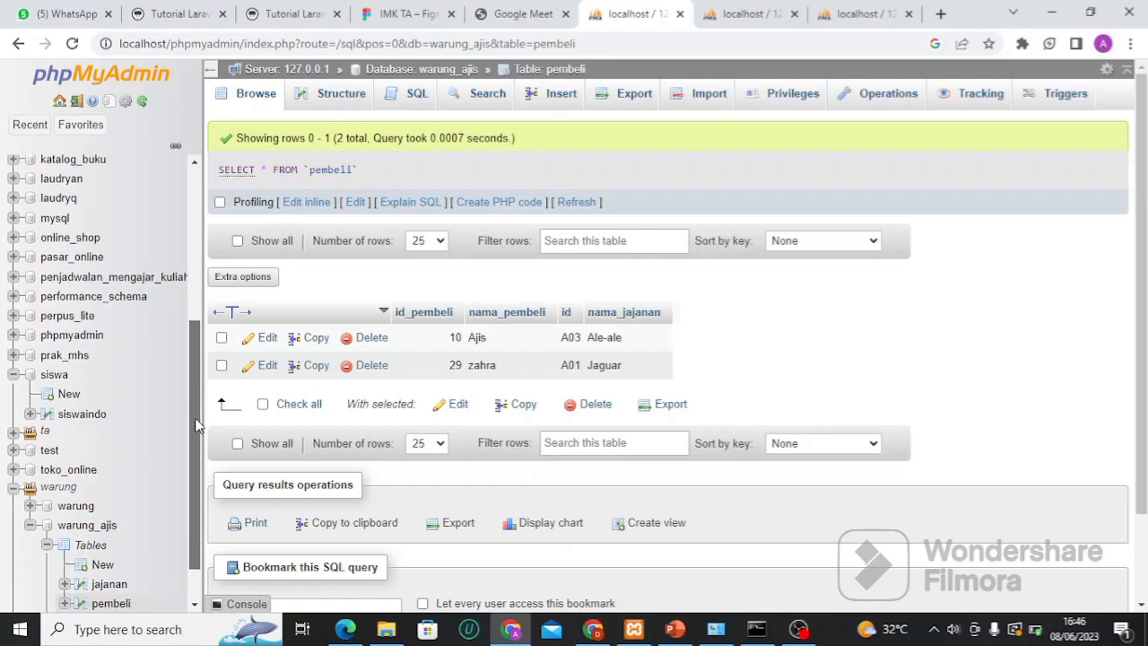
scroll(184, 431, "down", 2)
Expand Views under warung_ajis and browse the liat_jajan view of five snacks and prices
right_click(178, 474)
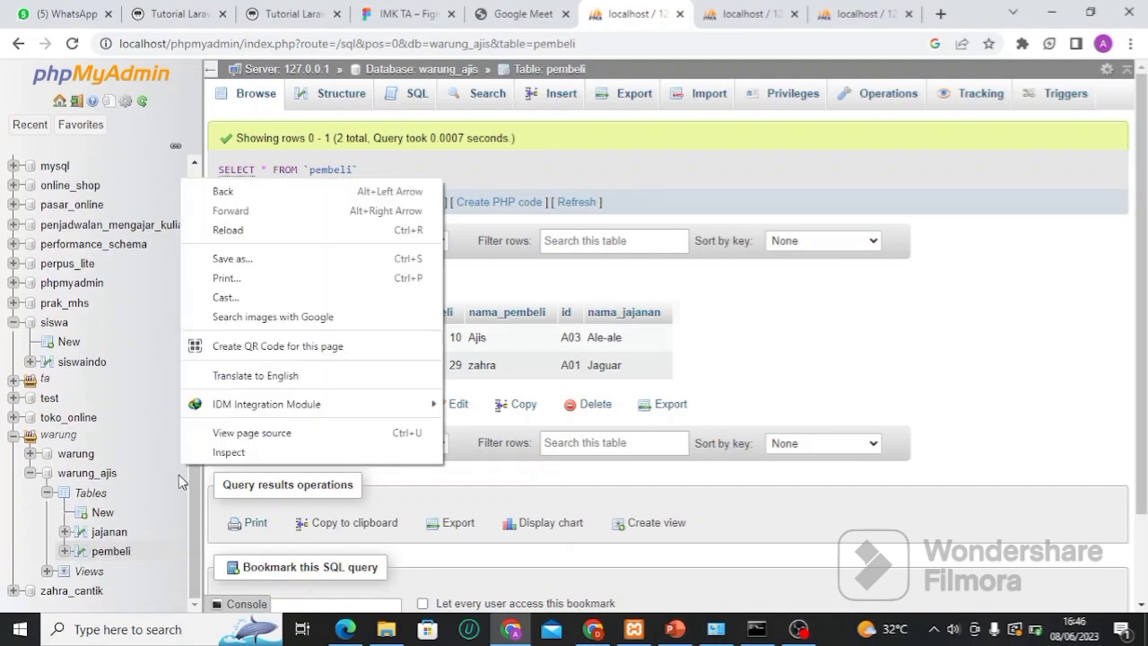
left_click(65, 574)
left_click(64, 574)
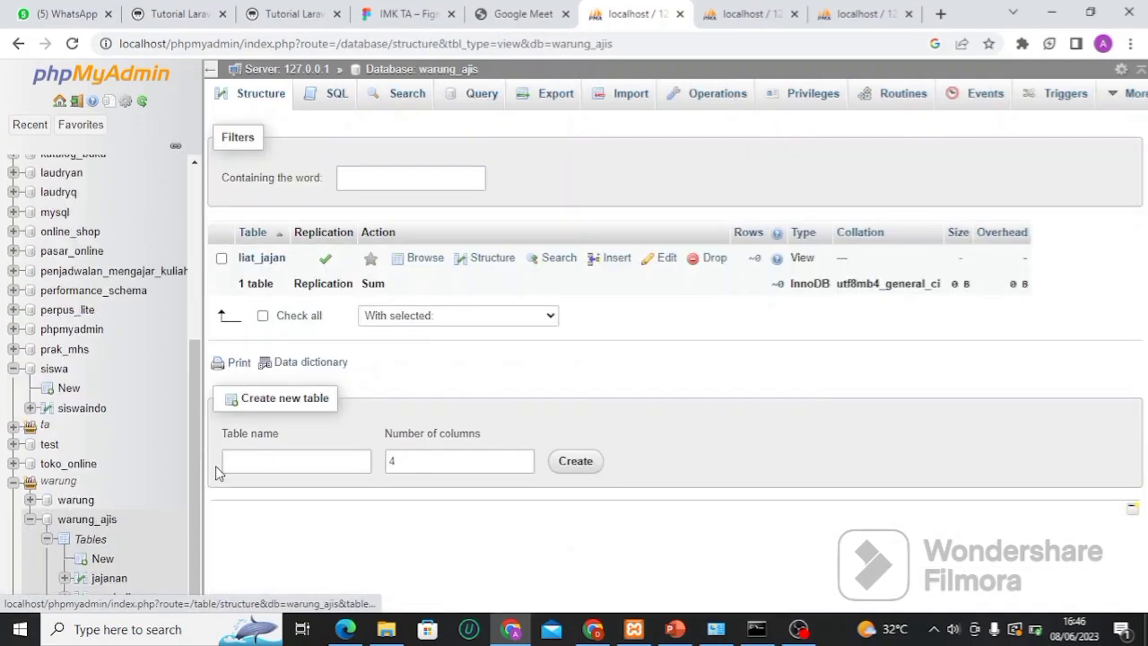
left_click_drag(198, 475, 199, 523)
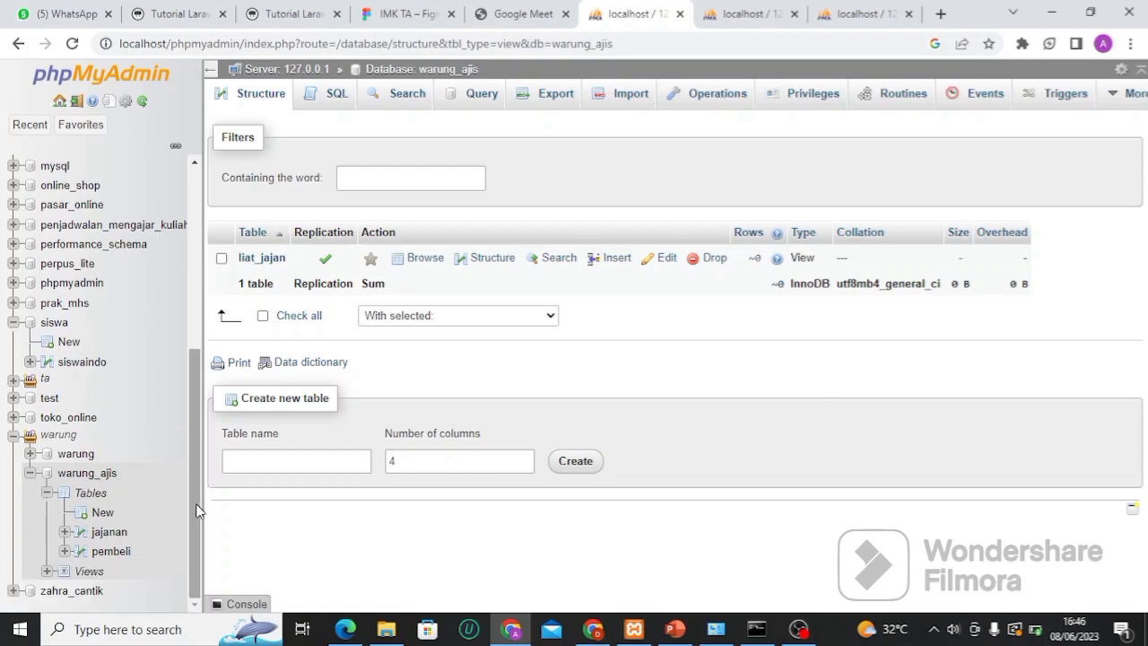
left_click(261, 258)
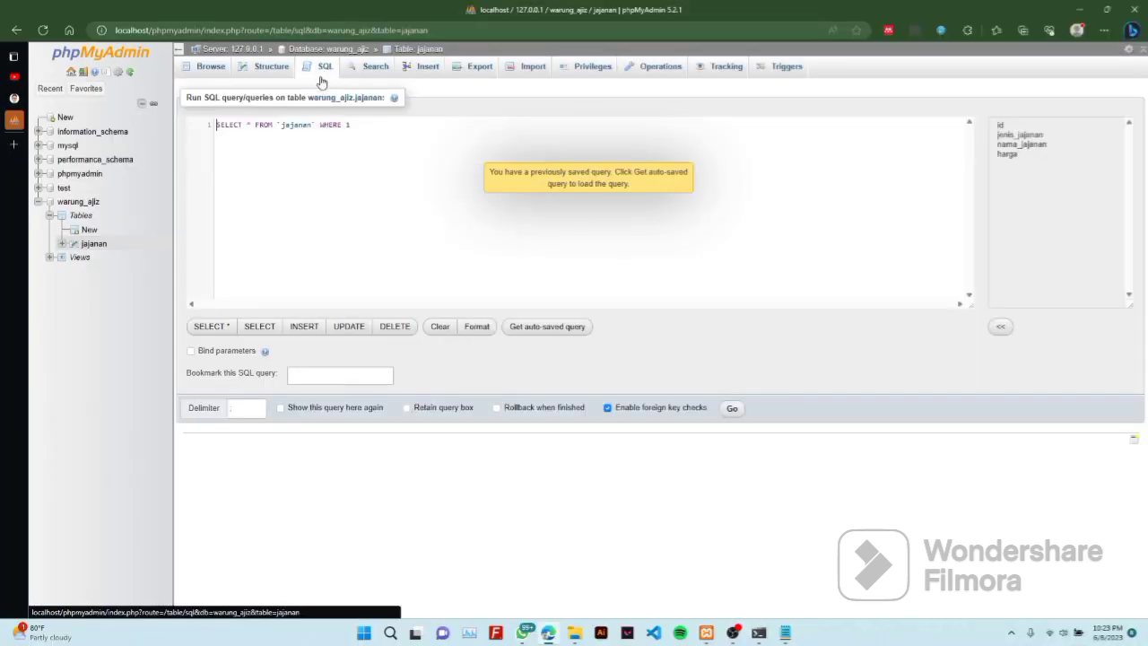
Replace the old query with a DELIMITER // line and an indented new line
key("ctrl+a")
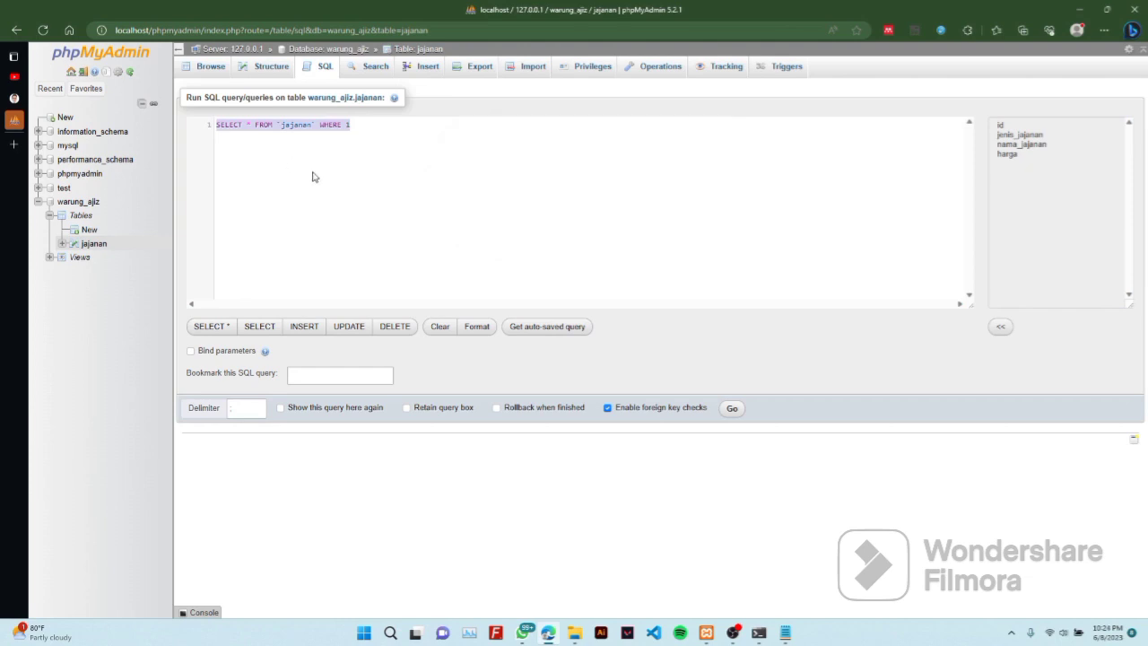
type("deli")
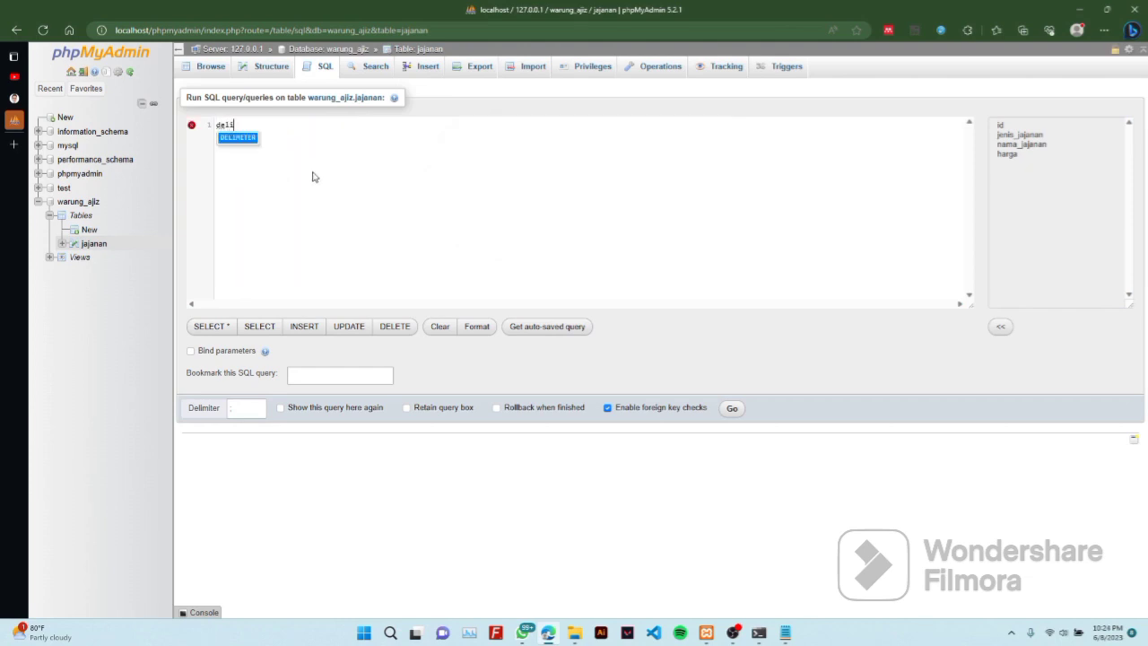
key("Return")
type("//")
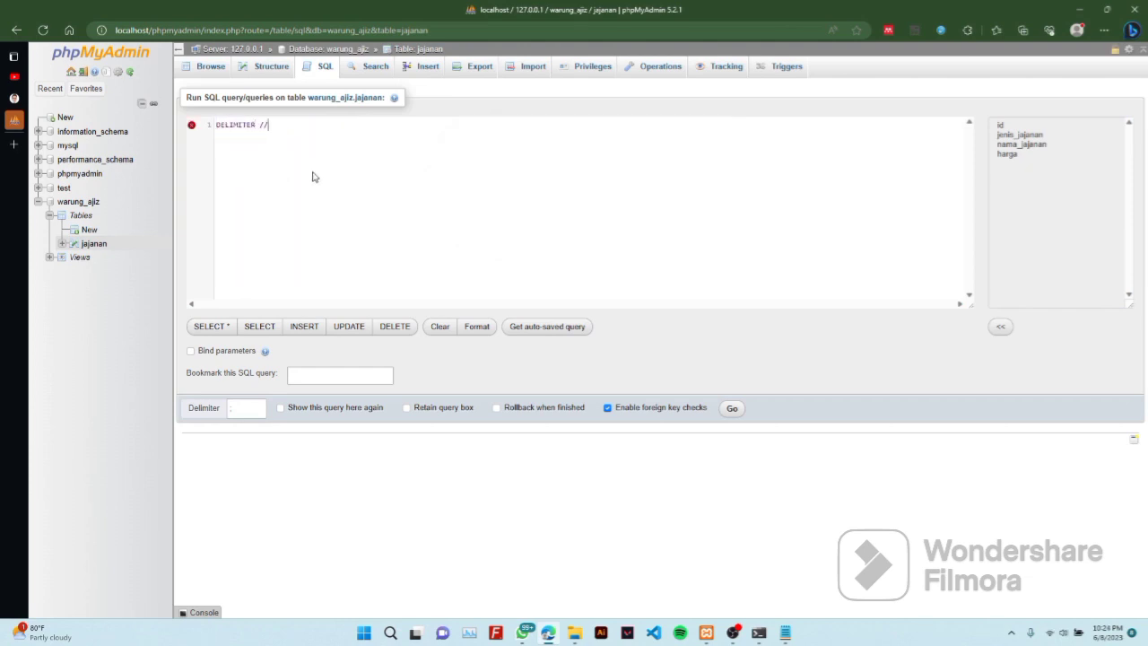
key("Return")
key("Tab")
Write CREATE PROCEDURE tambah_jajan with IN parameters id varchar(3) through harga int(5), then BEGIN
type("CREATE pr")
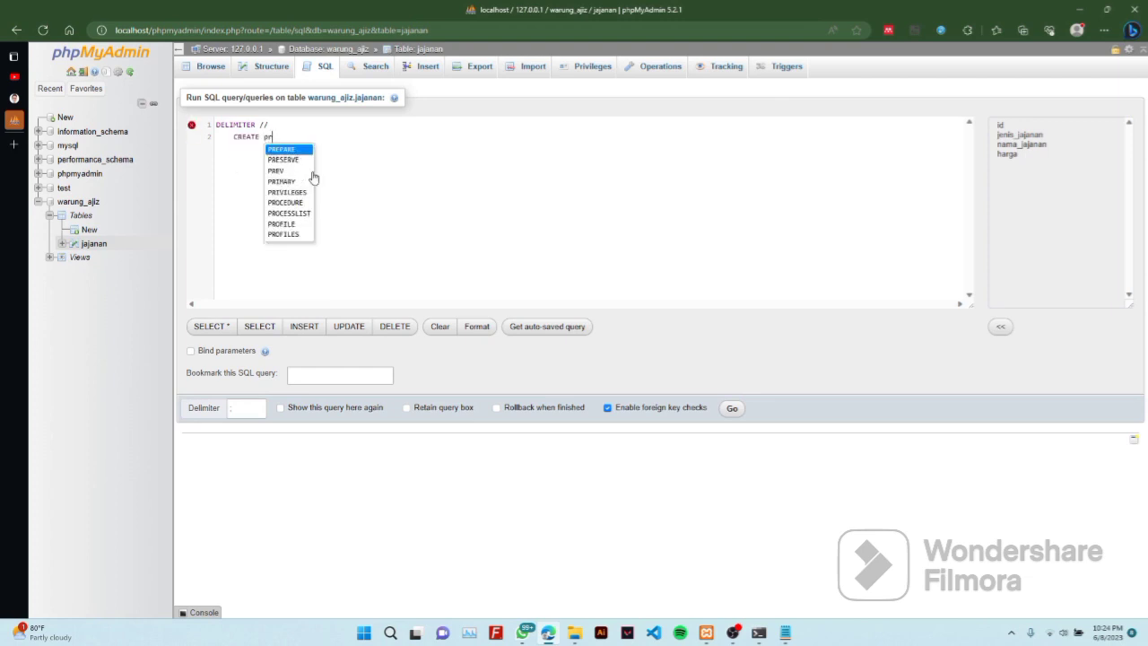
type("o")
key("Return")
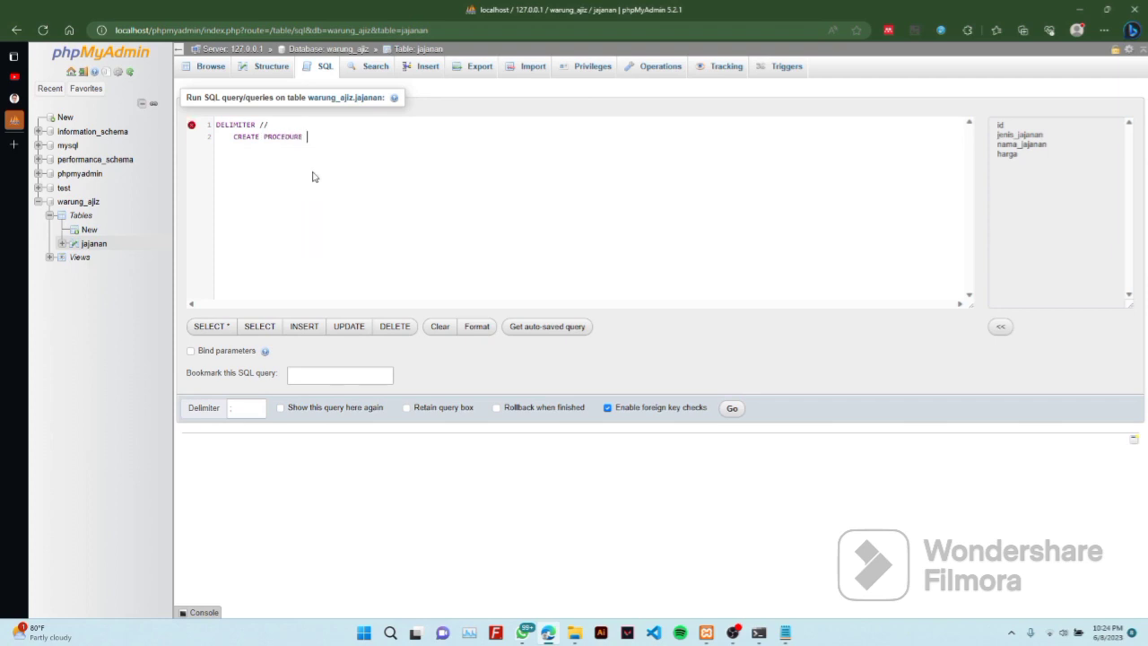
type("tambah_jajan(         IN")
key("Escape")
type("id")
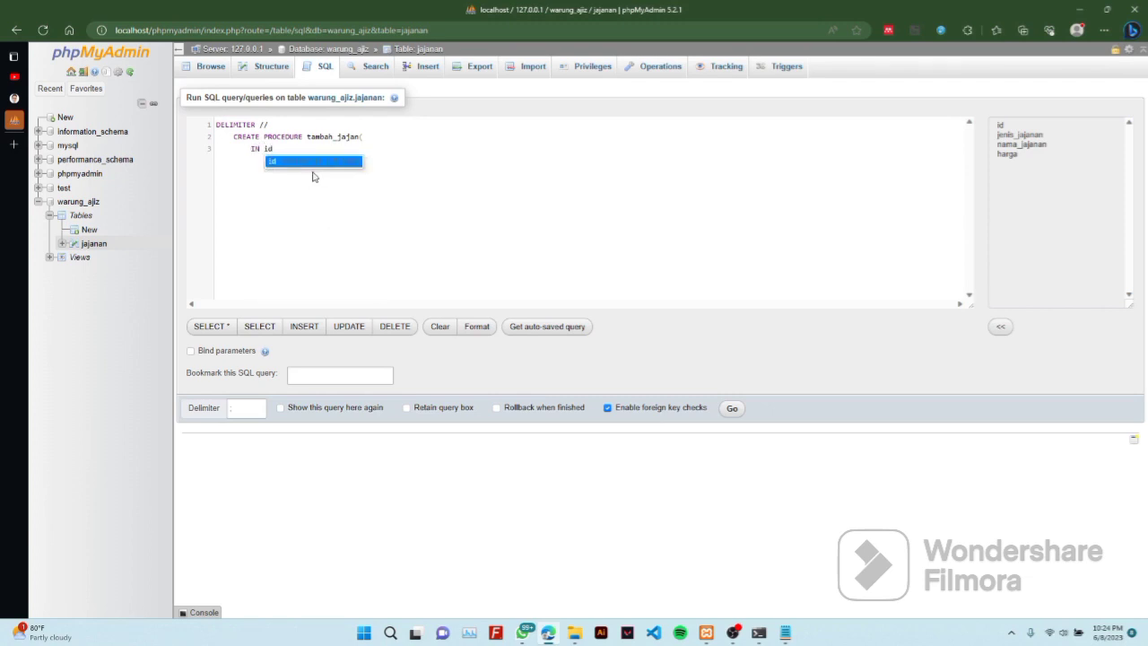
key("Escape")
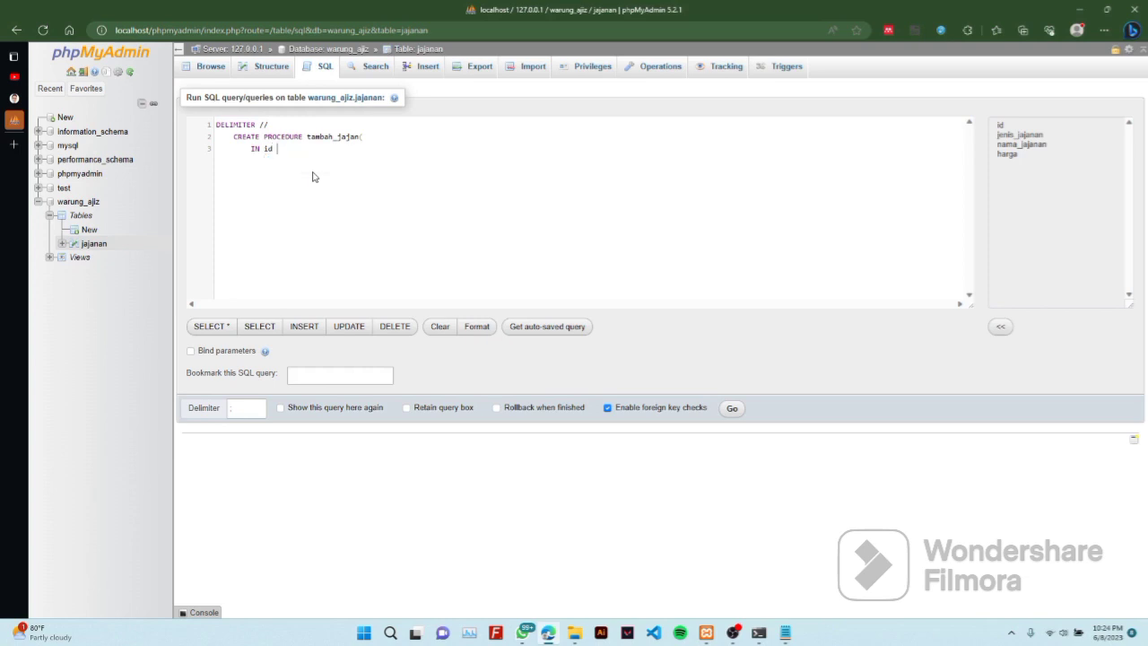
type("vr")
key("BackSpace")
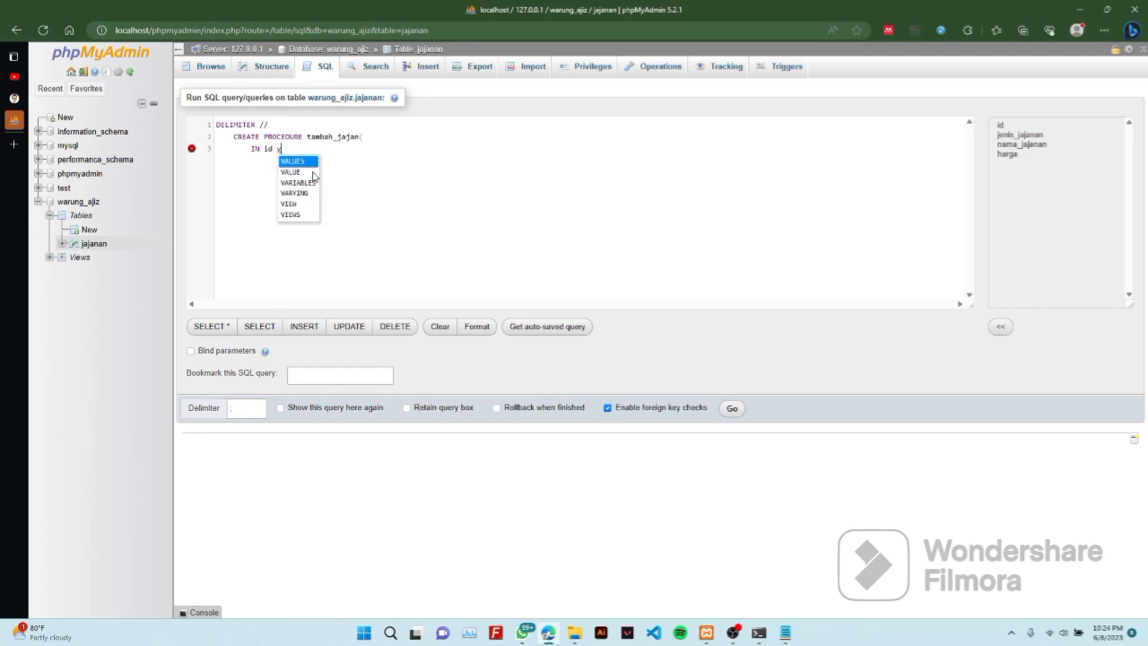
type("a")
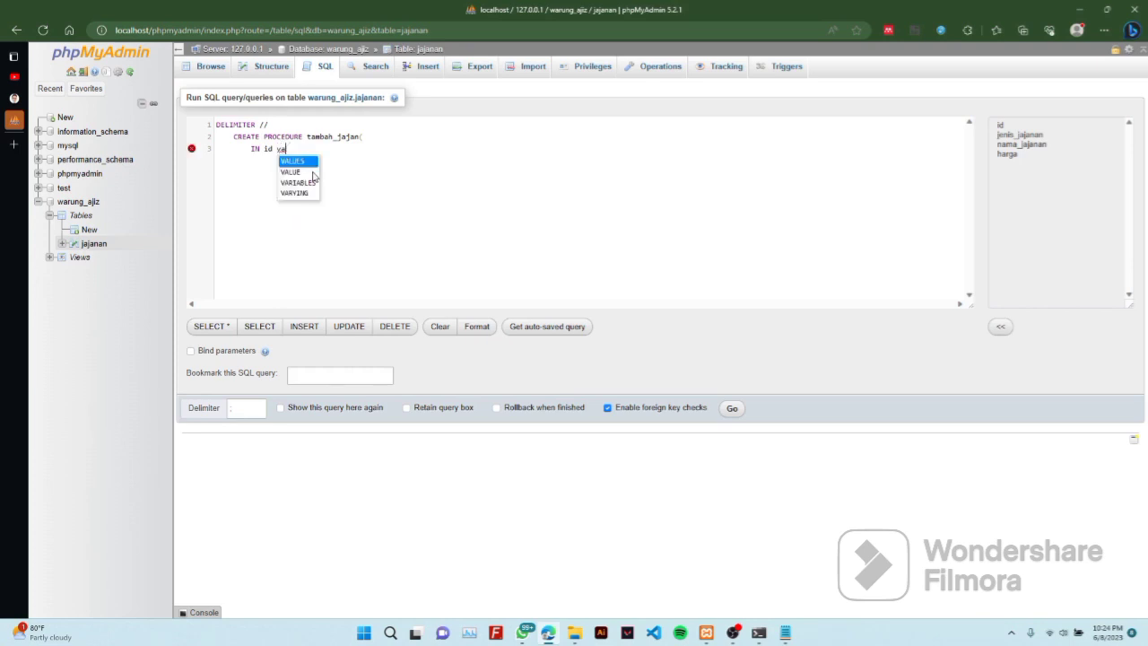
type("rchar")
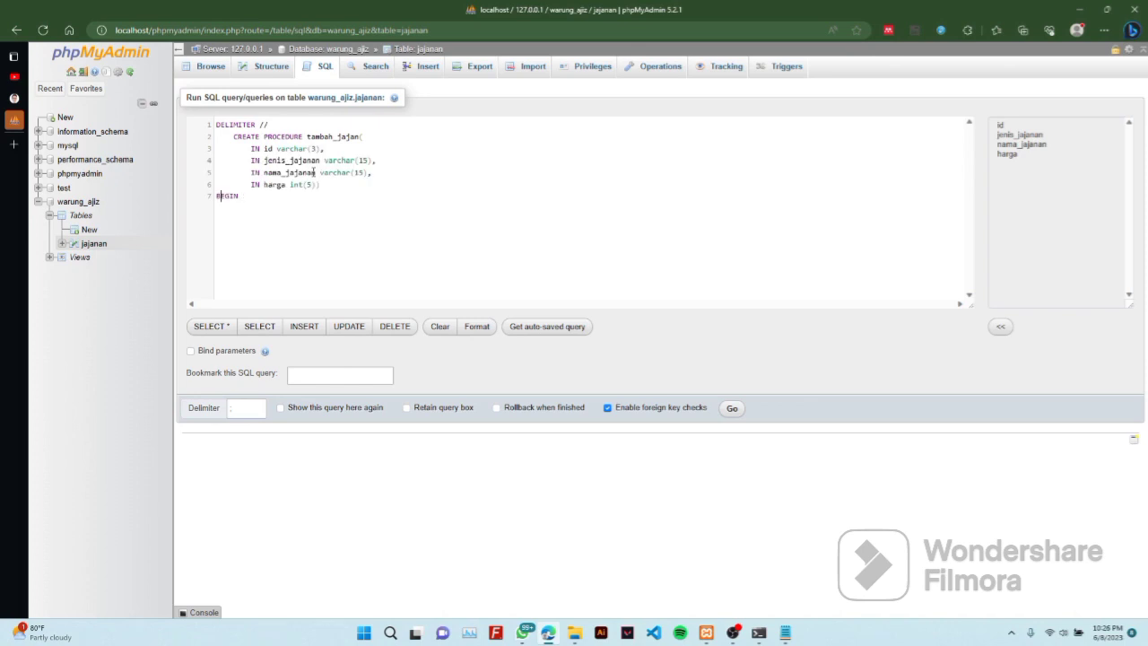
key("Right")
key("Right")
key("Right")
key("Right")
key("Return")
Start the procedure body with INSERT INTO jajanan
type("ins")
key("Return")
type("into")
key("BackSpace")
key("BackSpace")
key("BackSpace")
type("n")
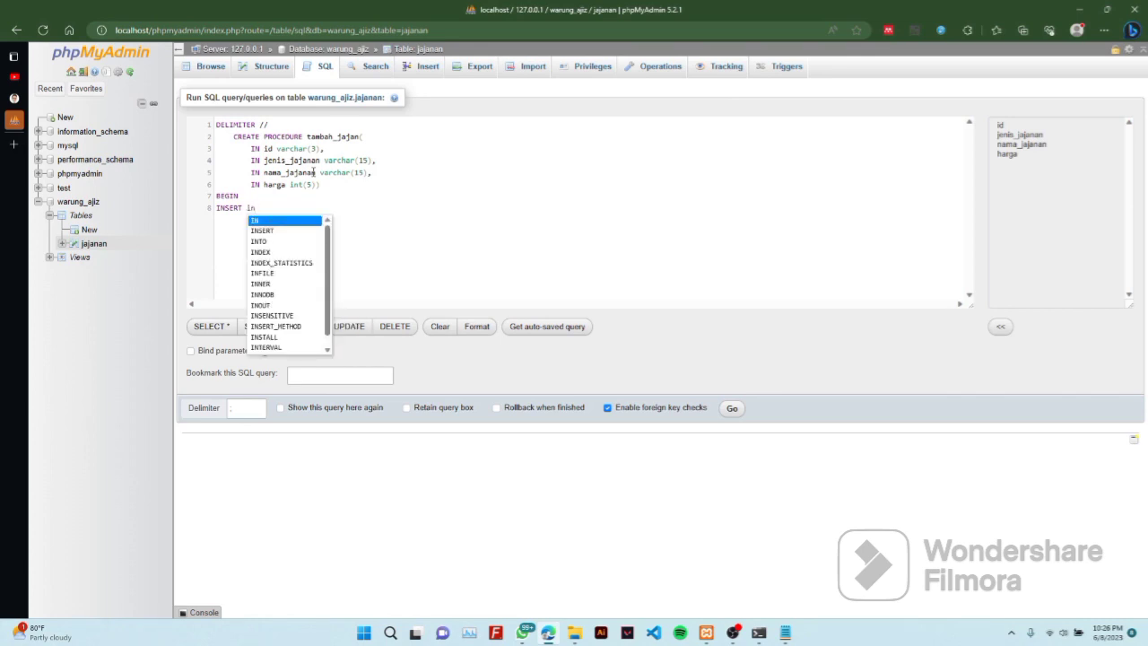
type("t")
key("Return")
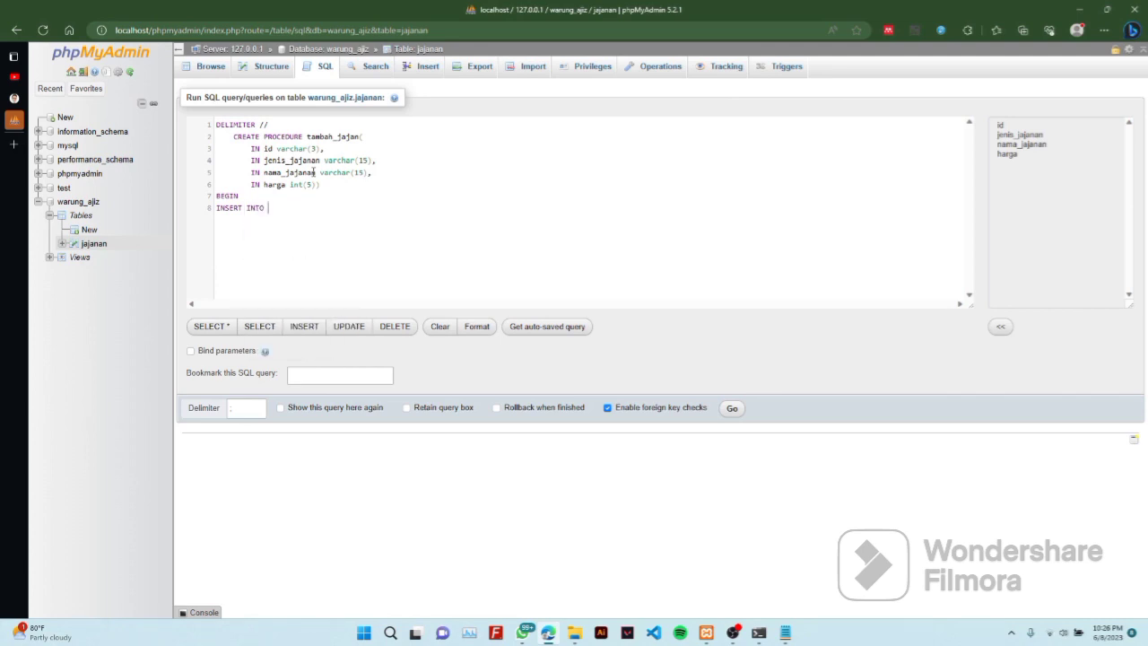
type("jaj")
key("Return")
Add VALUES (id, jenis_jajanan, nama_jajanan, harga); to the insert statement
type("VALUES")
key("Return")
type("(id")
key("Return")
type(", je")
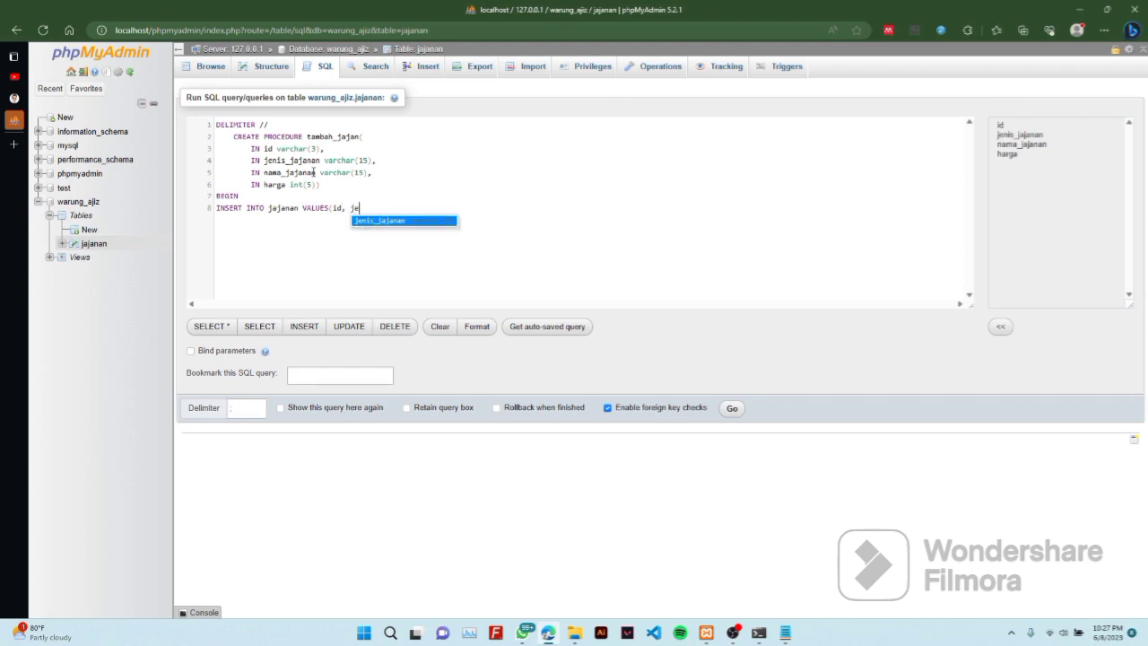
key("Return")
type(", ")
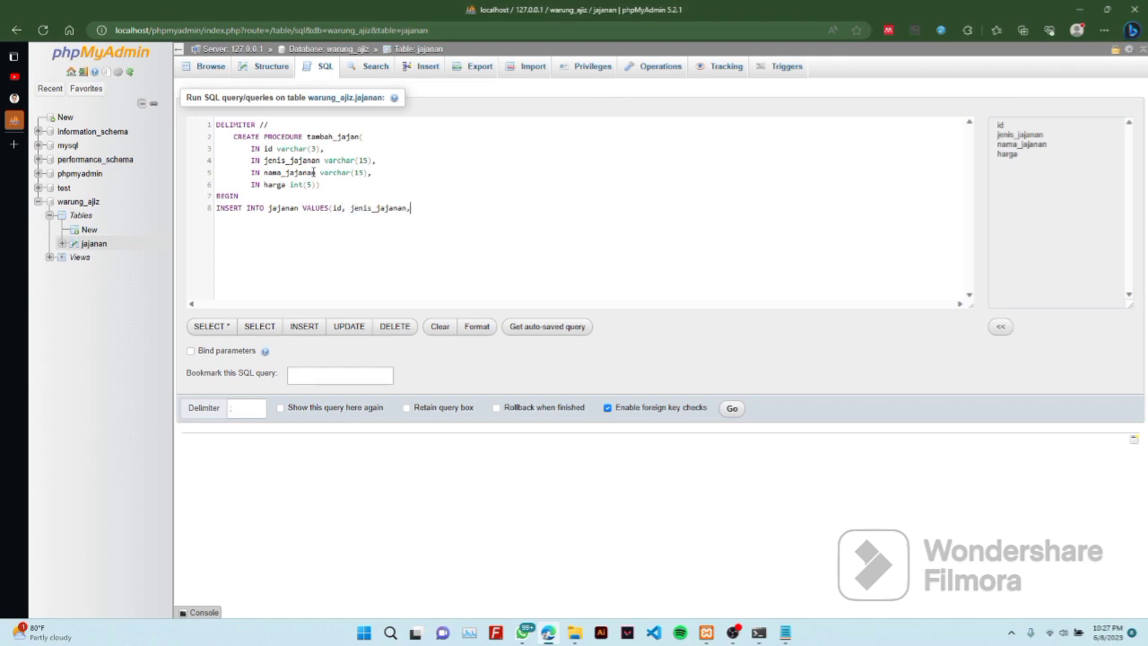
type("na")
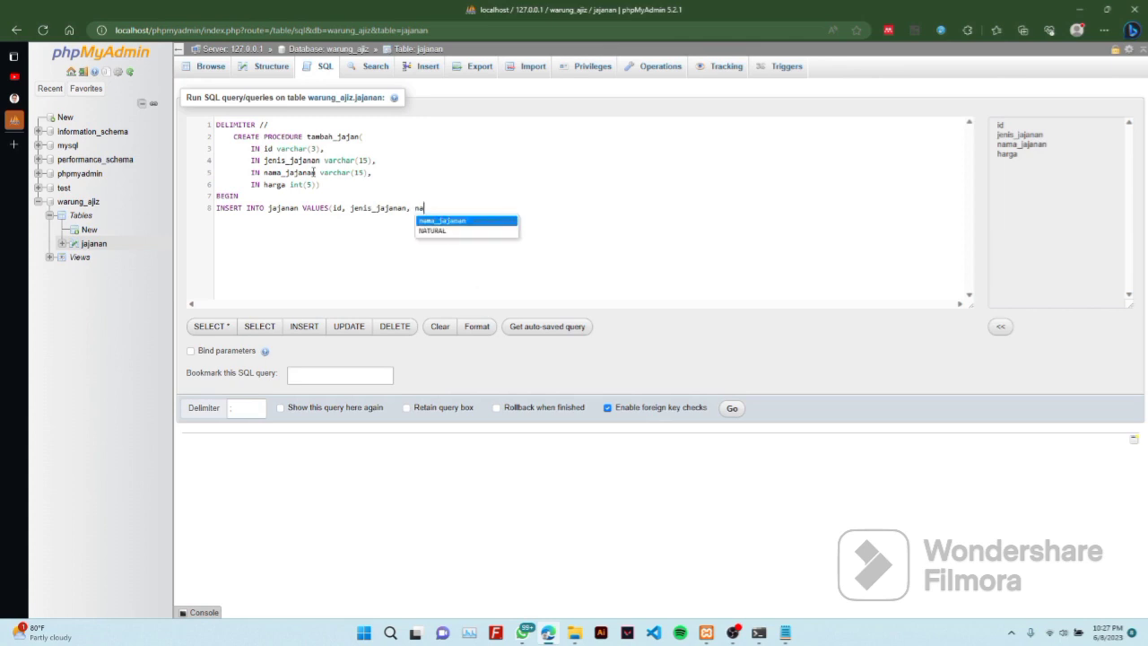
key("Return")
type(", ha")
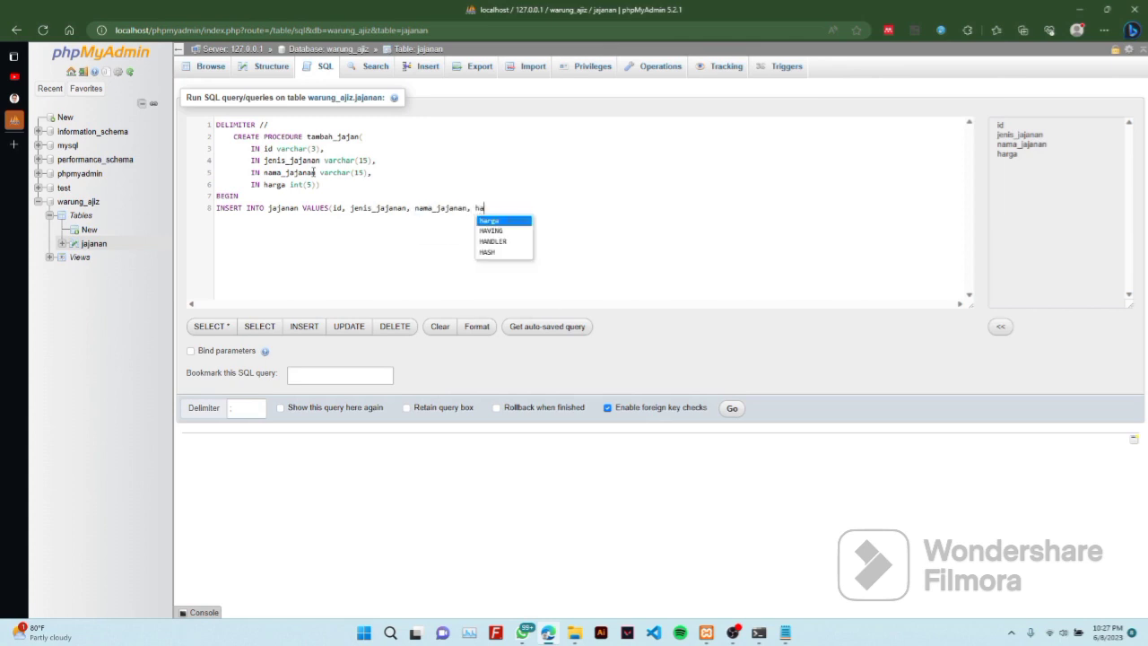
key("Return")
type(")")
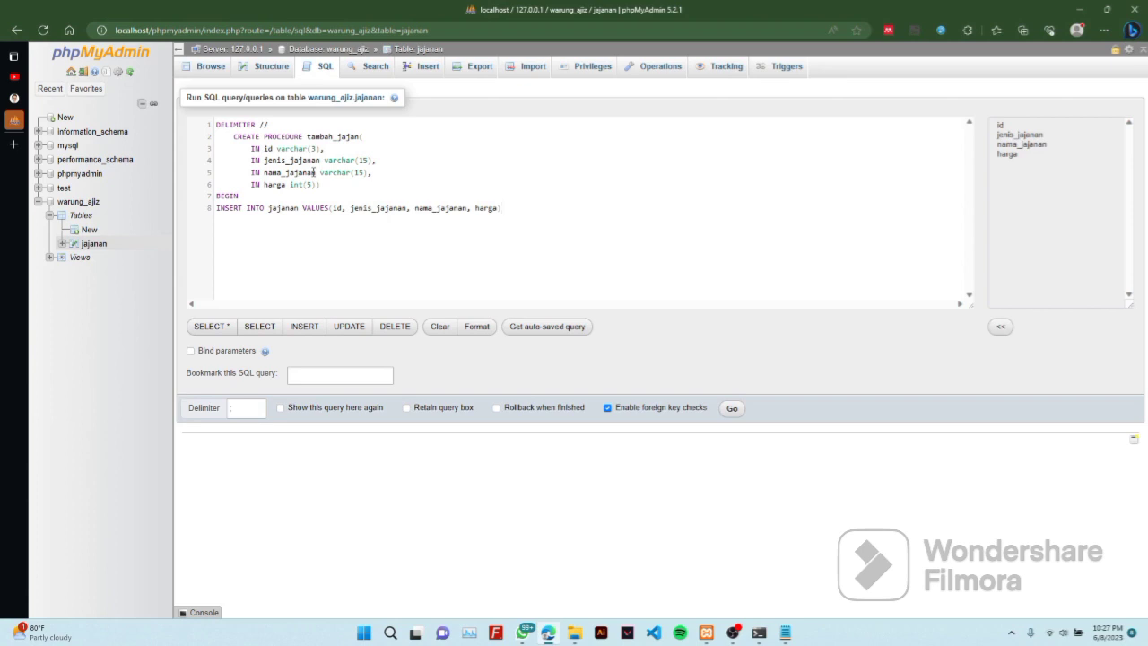
type(";")
Close the procedure with END // and a final DELIMITER ; line
key("Return")
type("E")
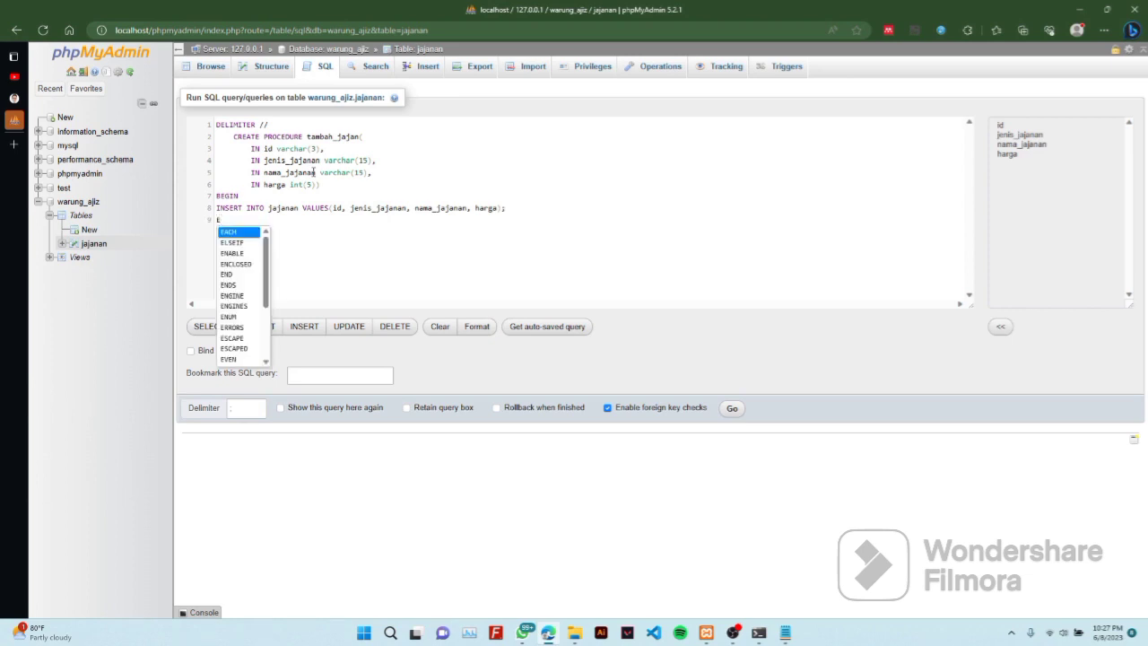
type("n")
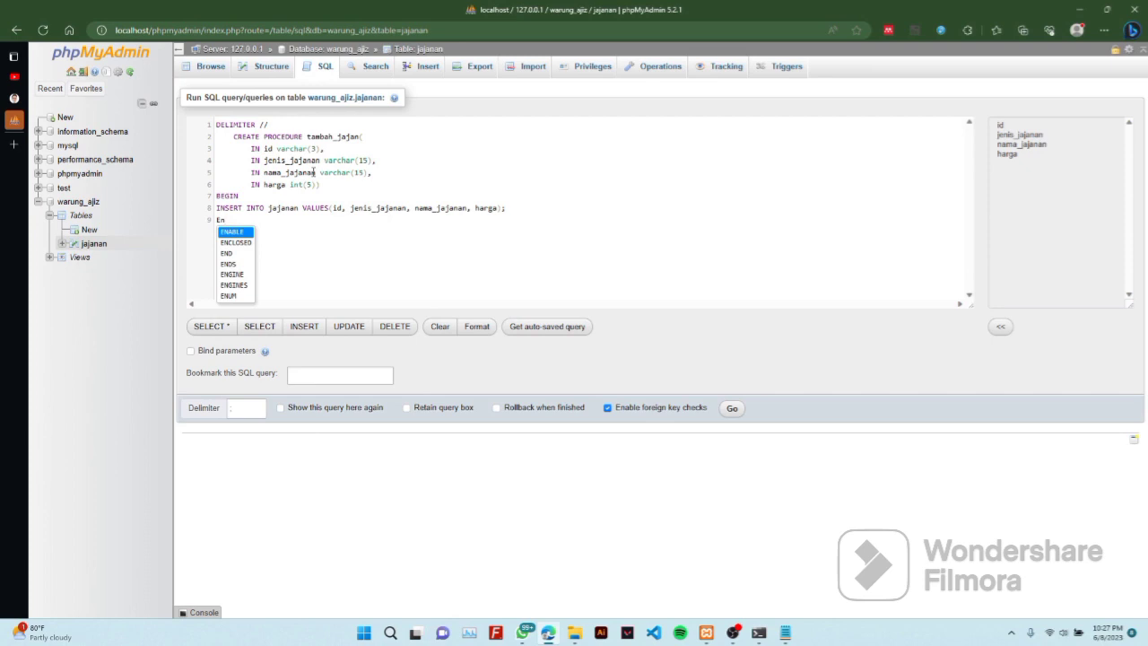
type("d")
key("Return")
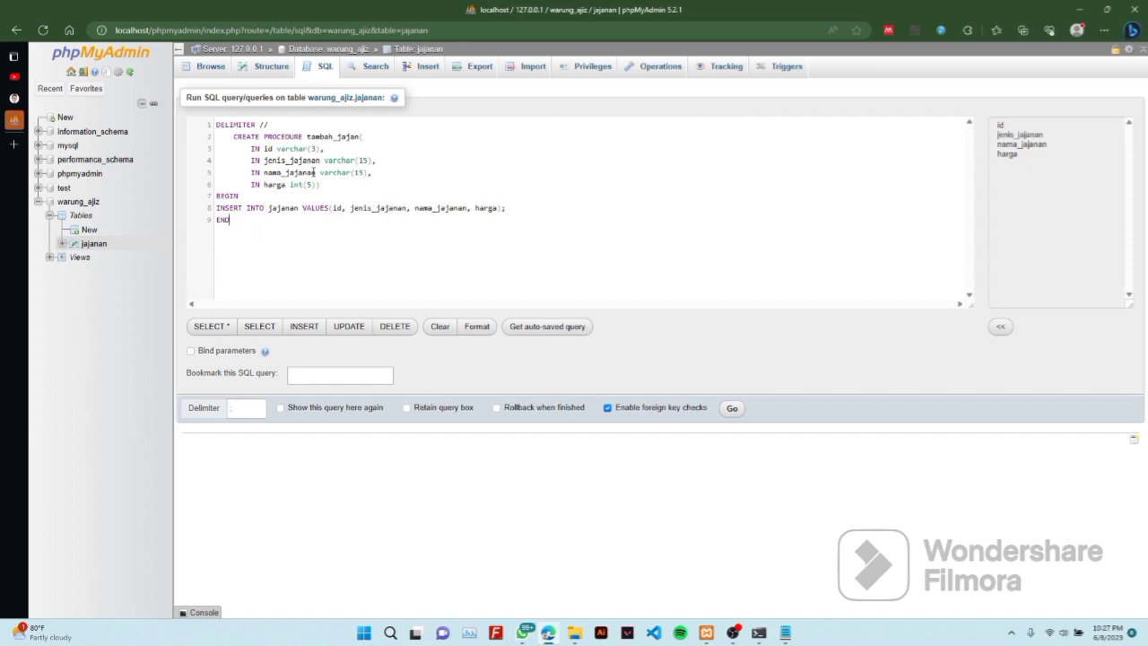
type("//")
key("Return")
type("D")
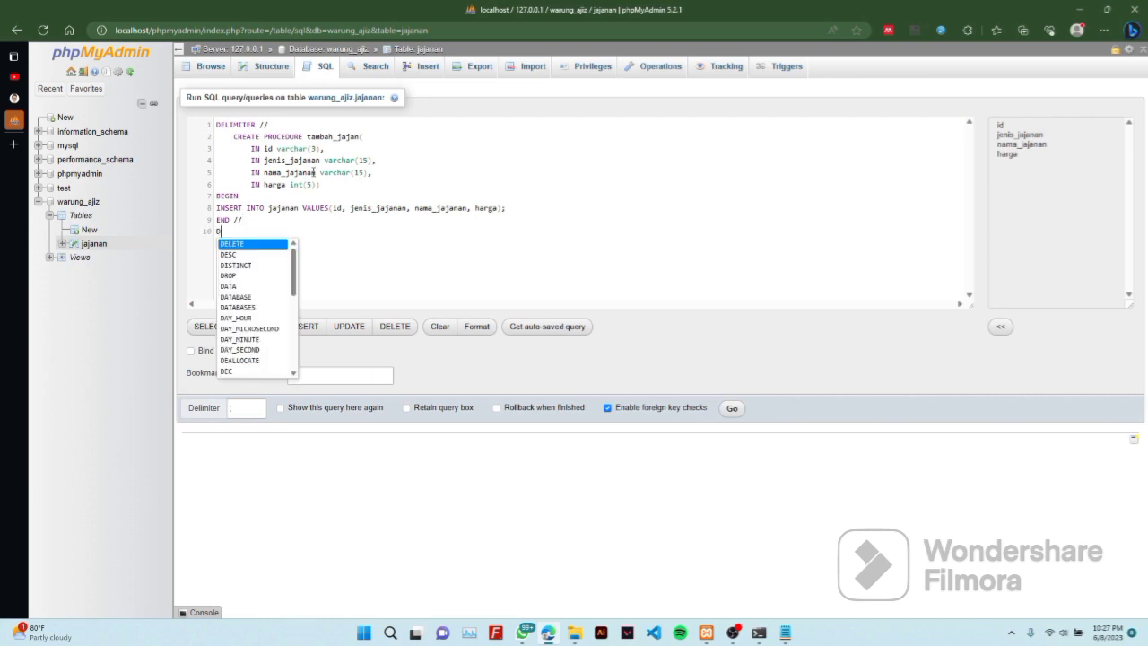
type("el")
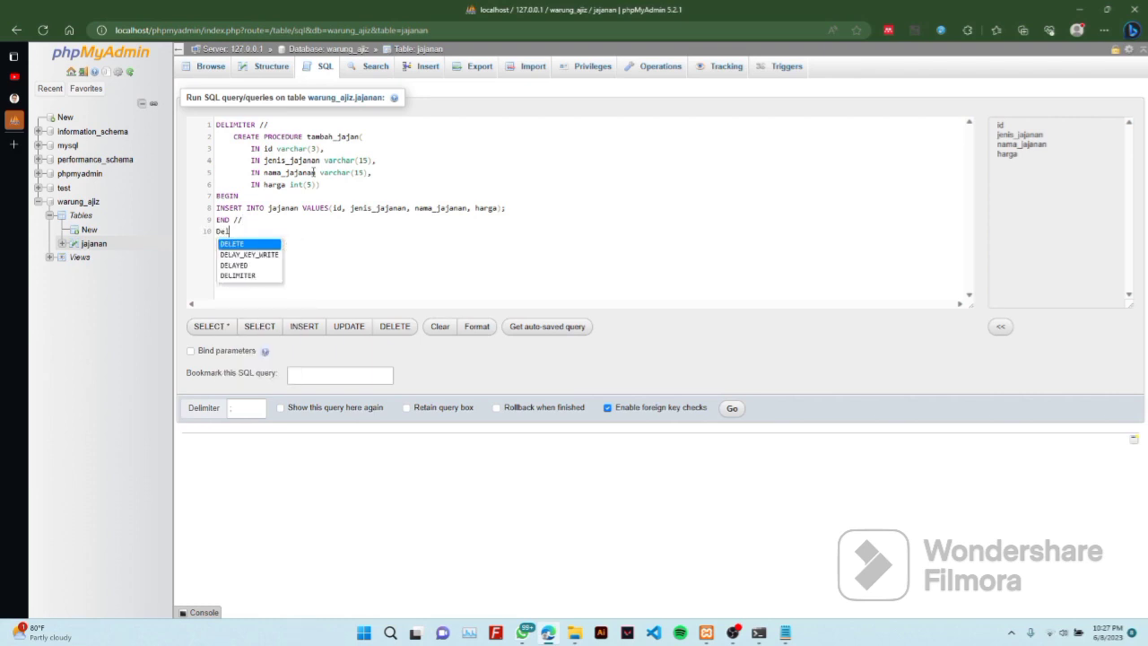
key("Down")
key("Down")
key("Down")
key("Return")
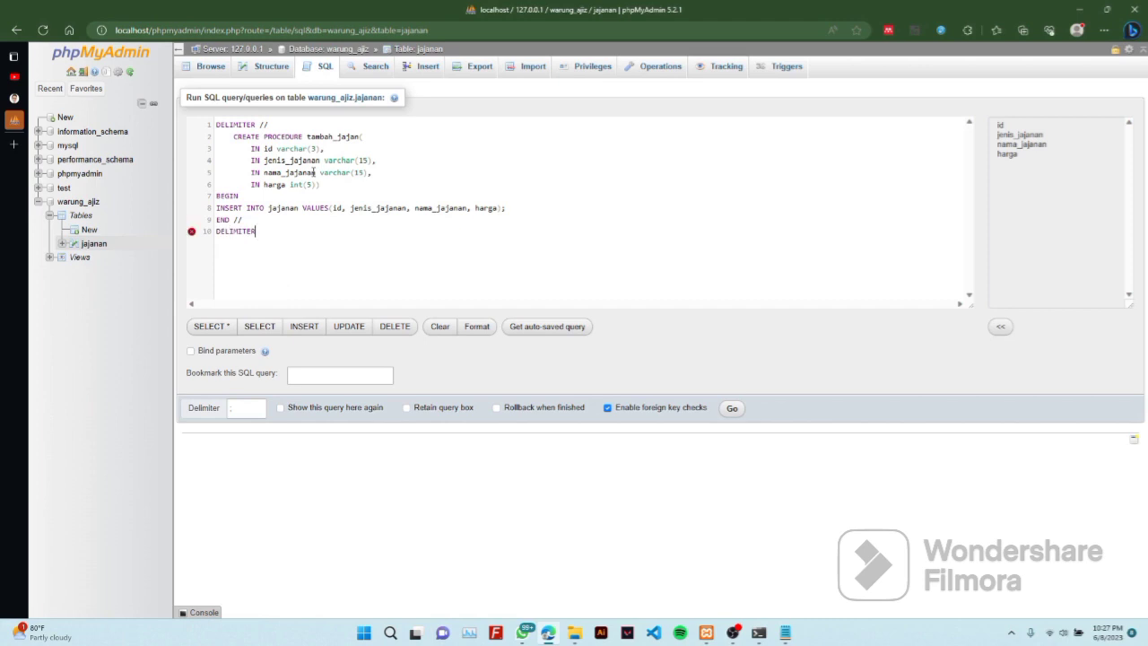
type(";")
Run the procedure script, then create a new table log_jajan with 2 columns
left_click(731, 409)
left_click(731, 411)
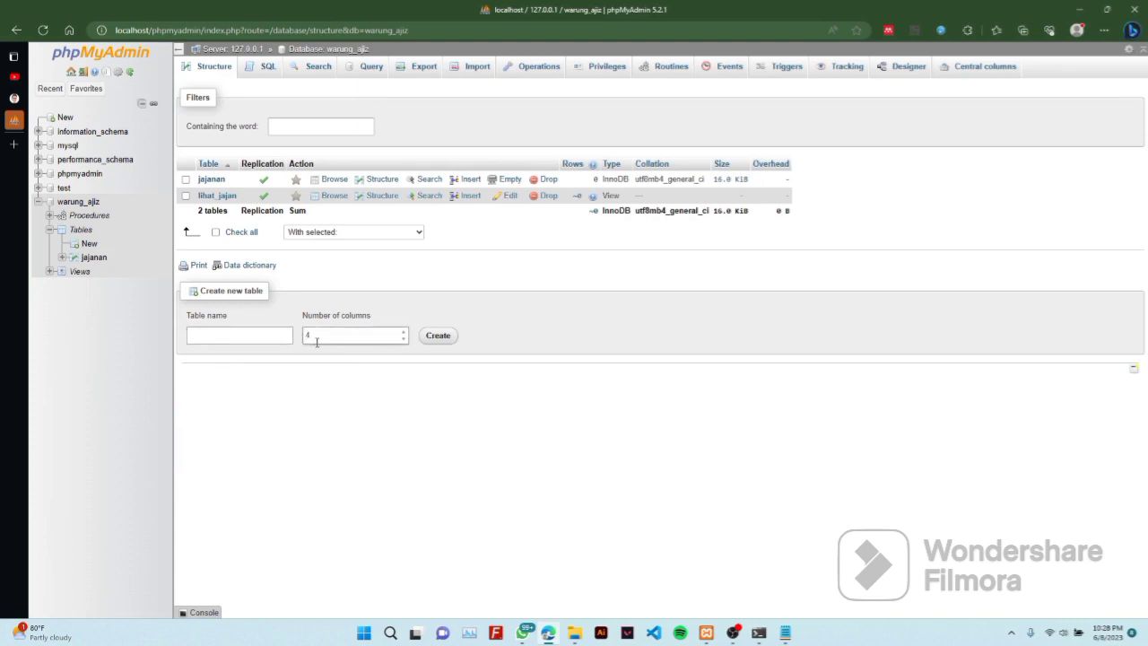
left_click_drag(316, 342, 299, 348)
type("2")
left_click(278, 334)
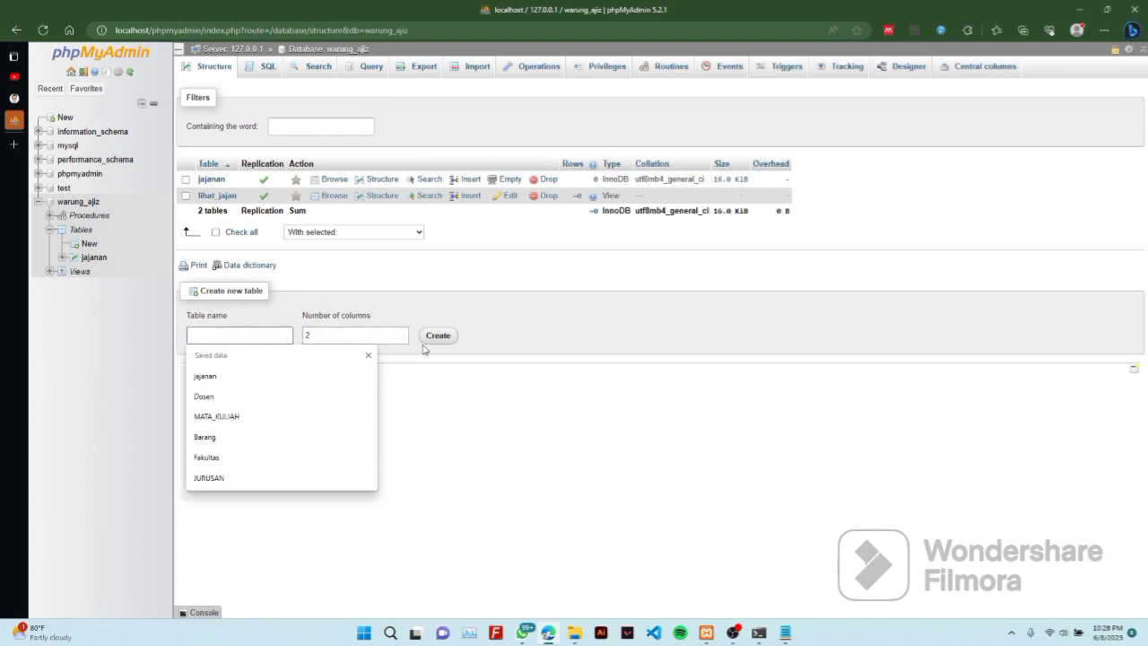
type("lo")
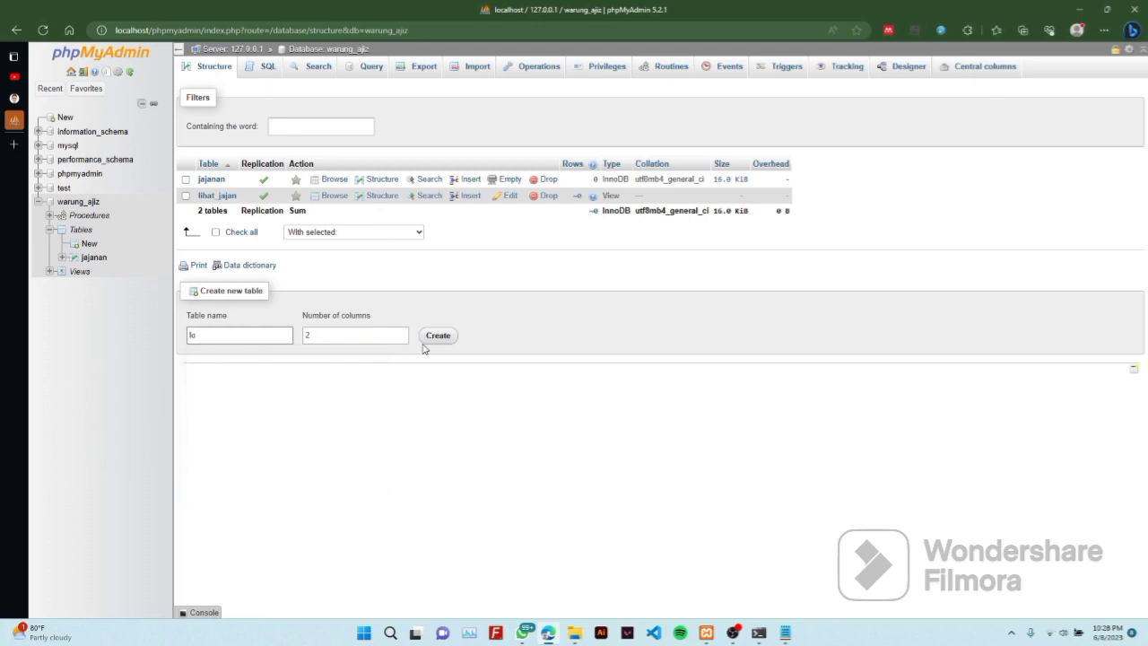
type("g_jajan")
left_click(439, 338)
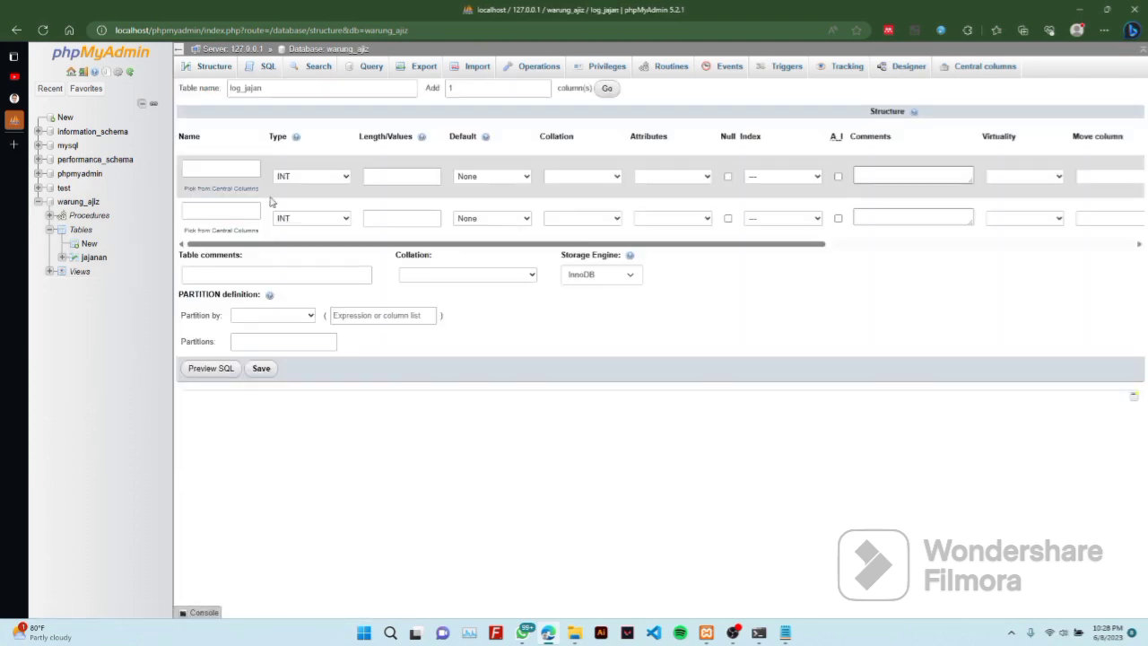
Define the first column as event, type VARCHAR with length 15
left_click(287, 178)
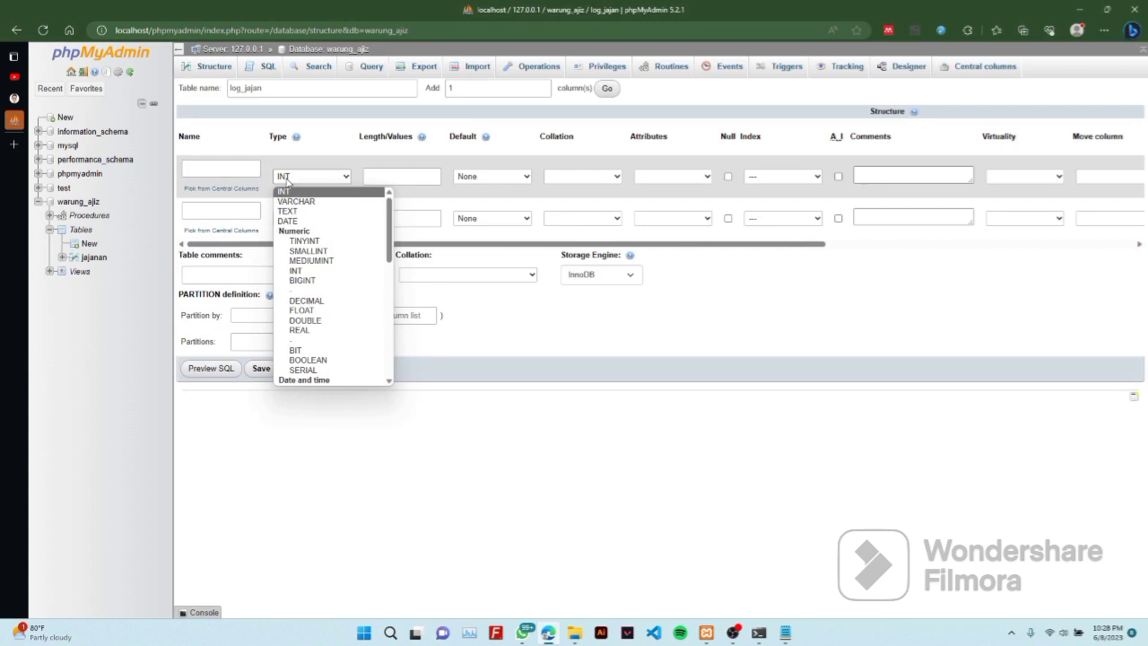
left_click(298, 199)
left_click(311, 177)
left_click(309, 200)
left_click(388, 177)
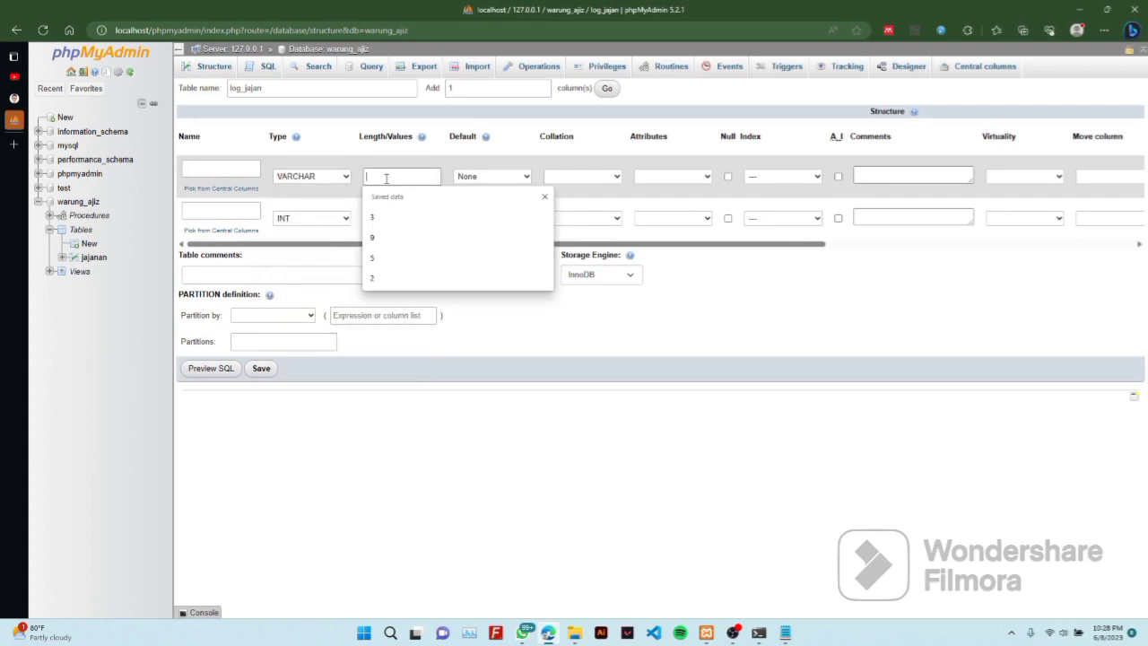
type("15")
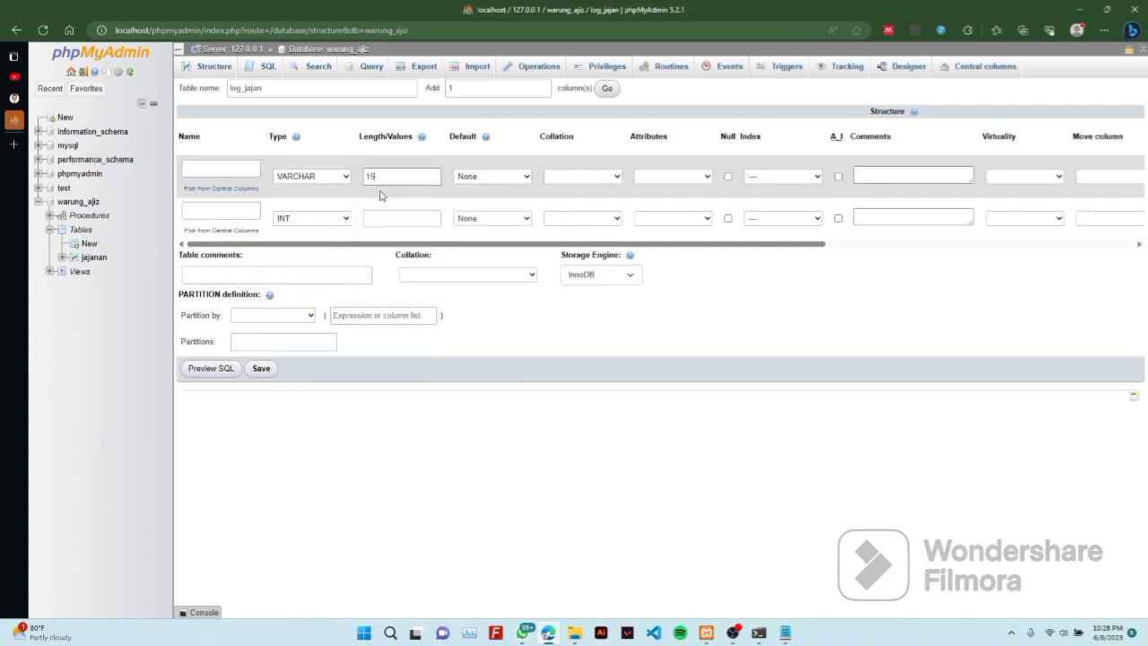
left_click(229, 166)
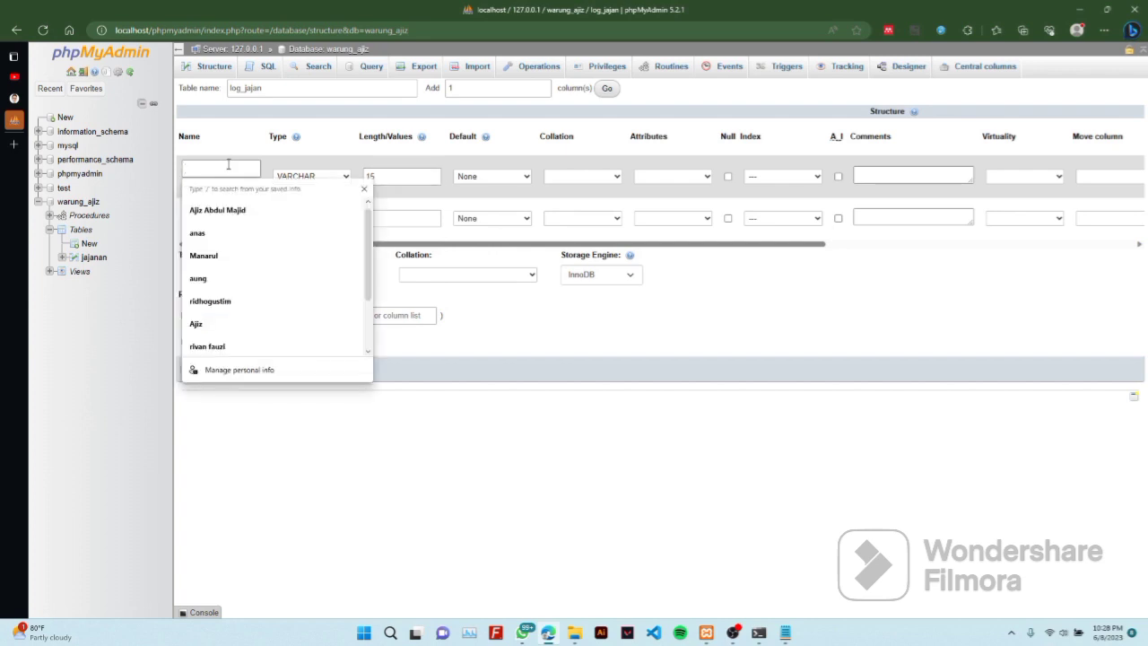
type("i")
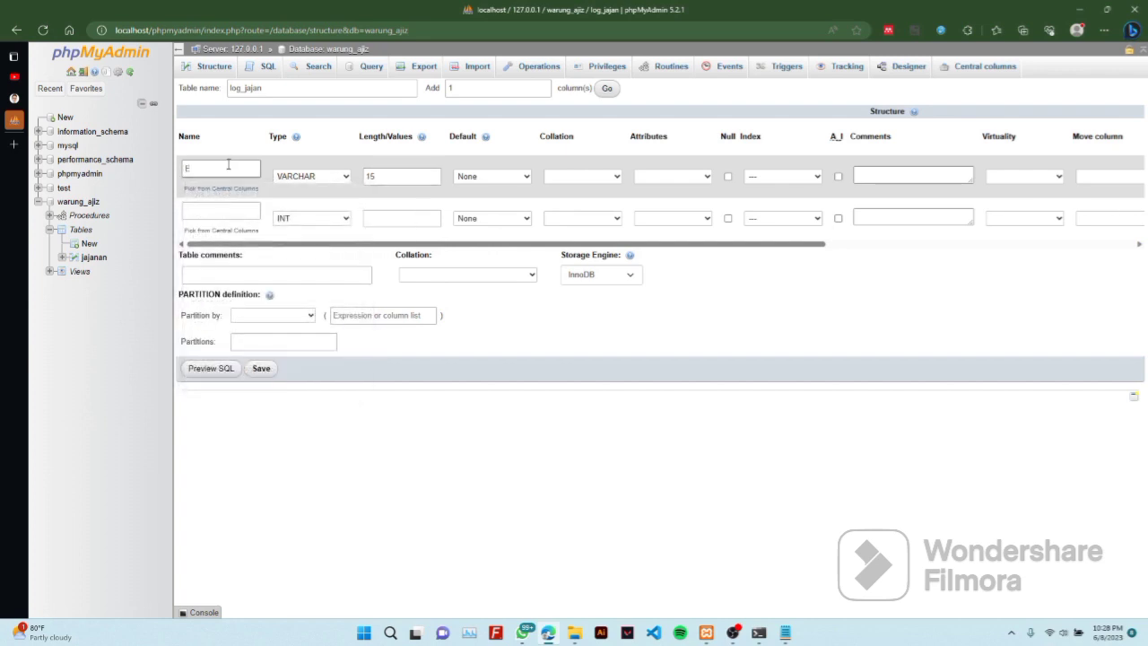
key("BackSpace")
type("event")
Define the second column as waktu with type DATETIME
left_click(219, 213)
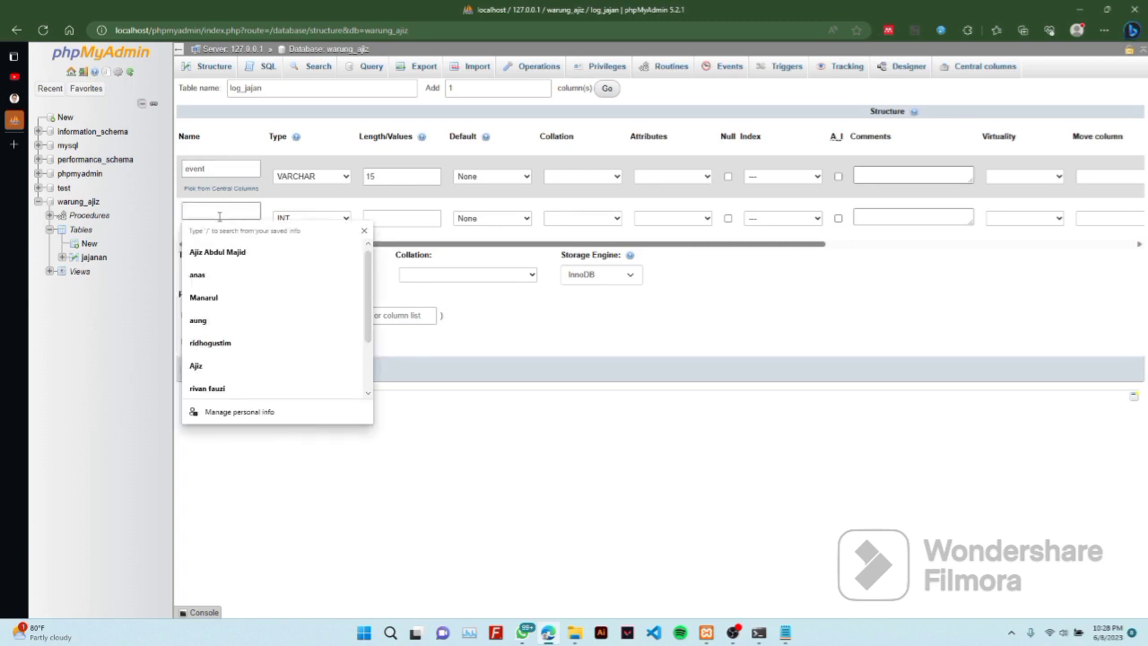
type("w")
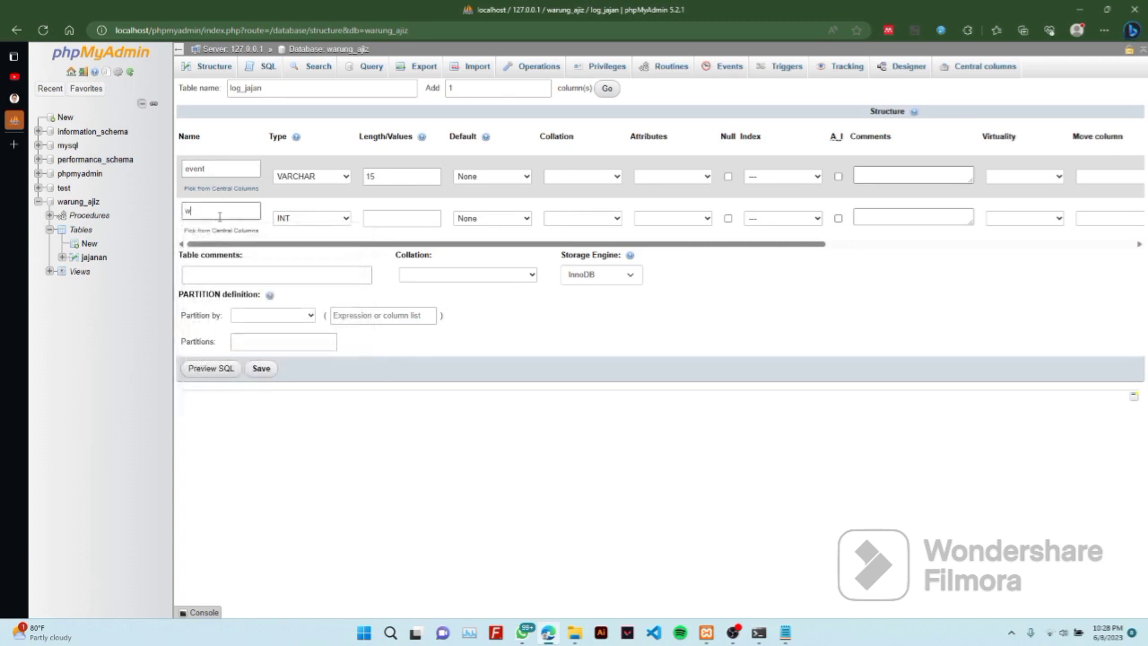
type("aktu")
left_click(336, 218)
scroll(336, 305, "down", 5)
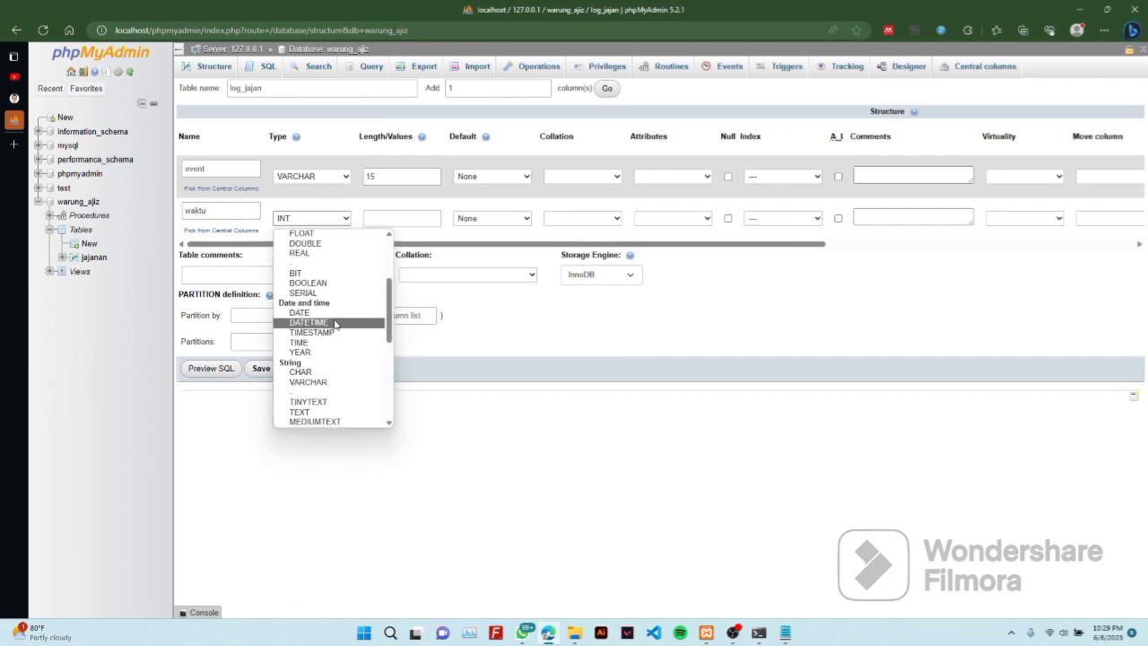
left_click(334, 322)
left_click(401, 218)
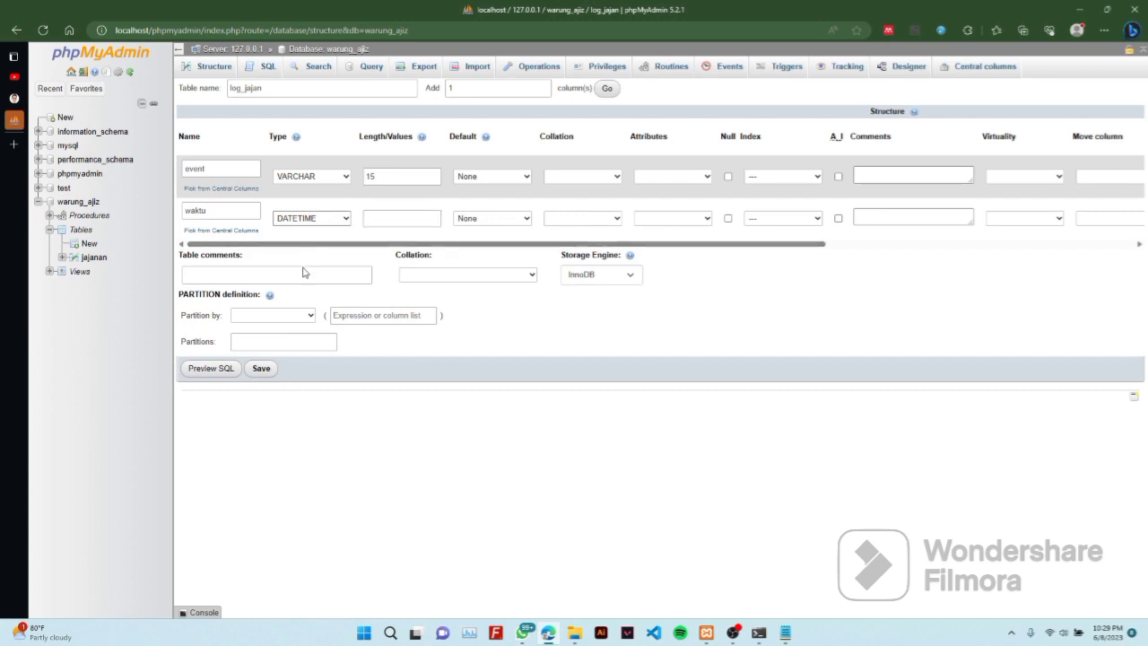
Save the log_jajan table and open its SQL query page
left_click(261, 369)
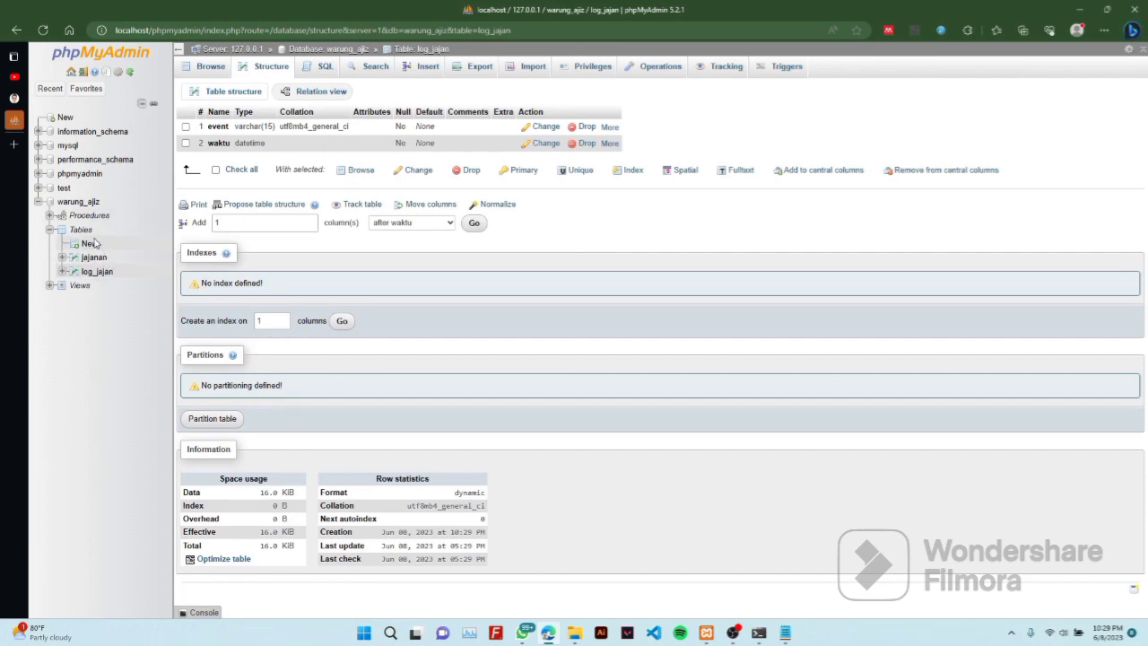
left_click(324, 71)
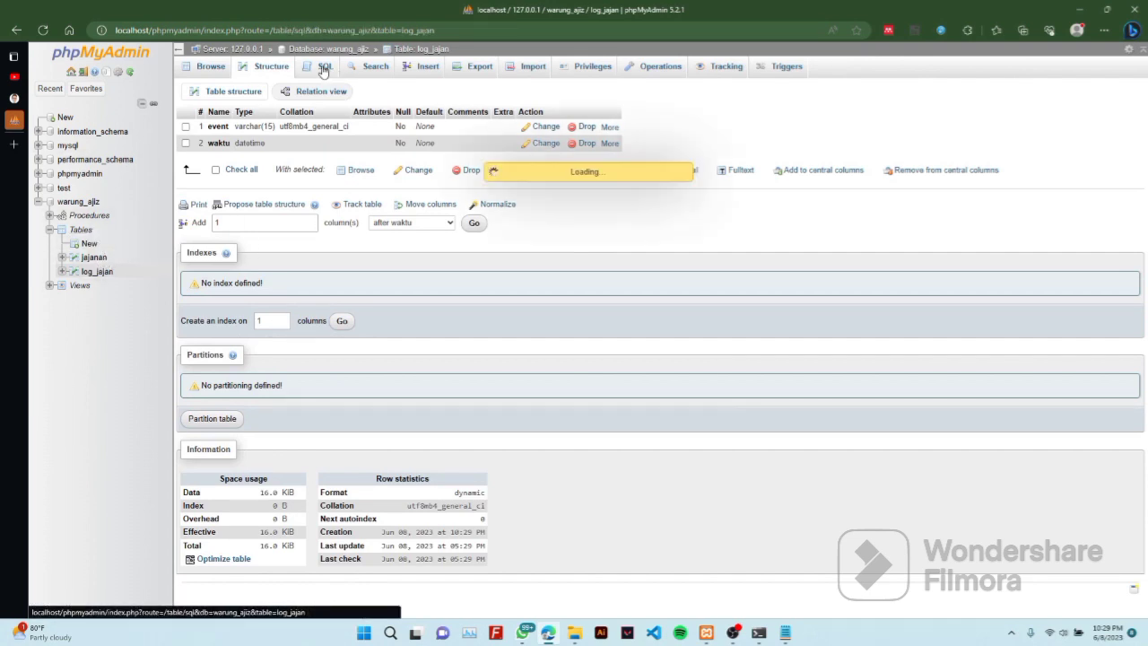
Go to the warung_ajiz database's Triggers page, which lists none, and start a new trigger
left_click(81, 202)
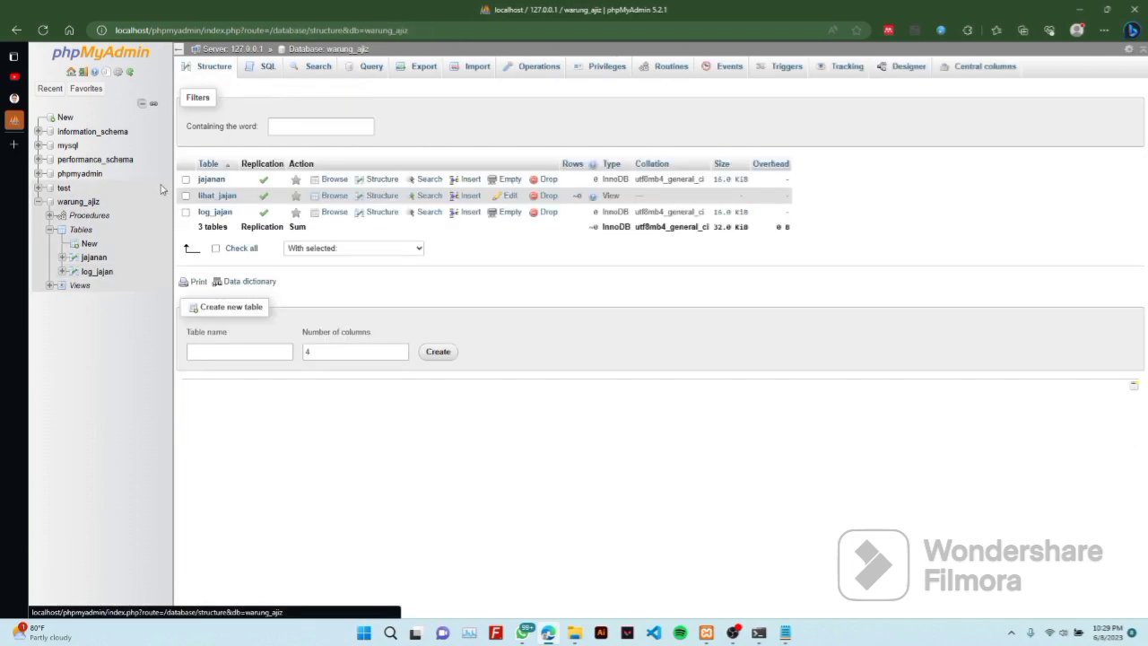
left_click(261, 71)
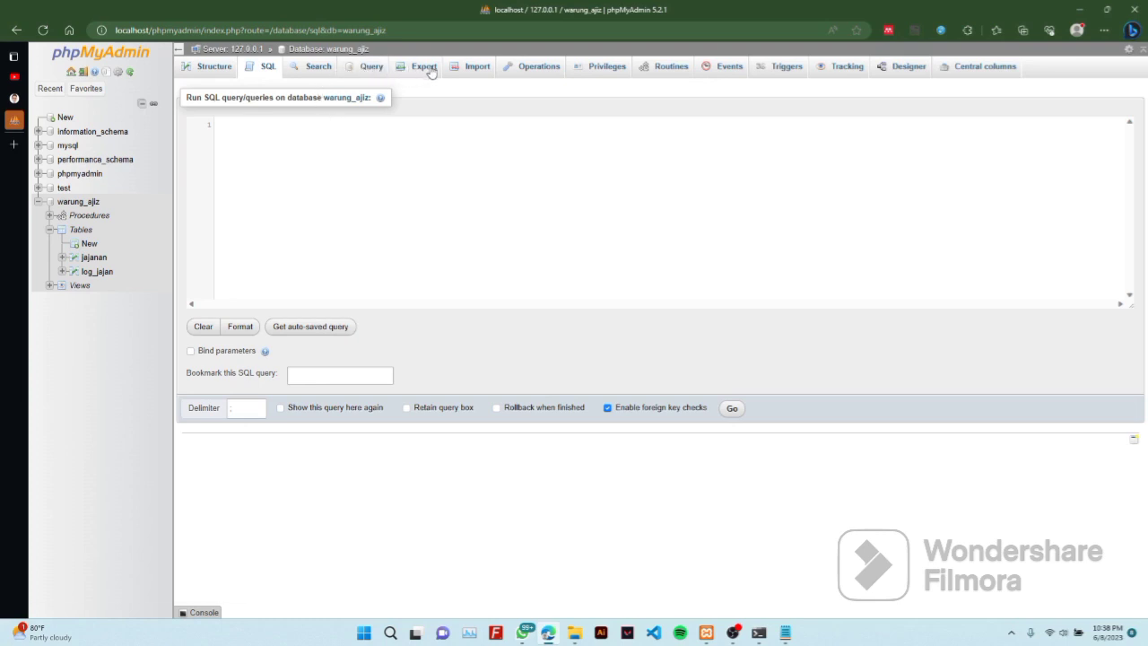
left_click(653, 75)
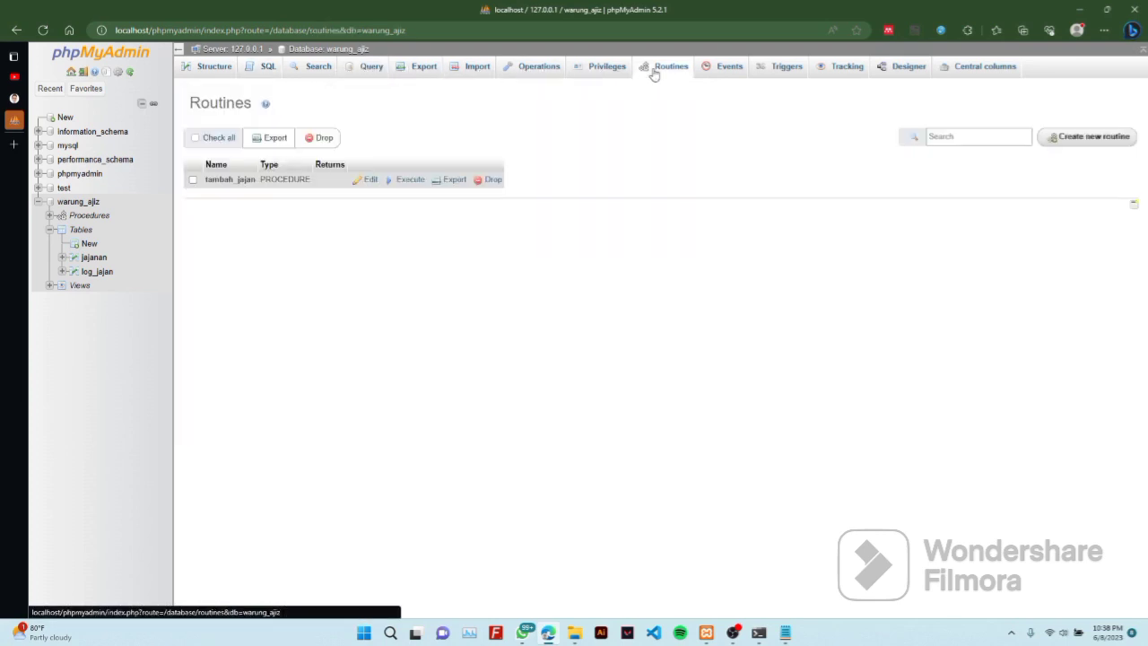
left_click(756, 78)
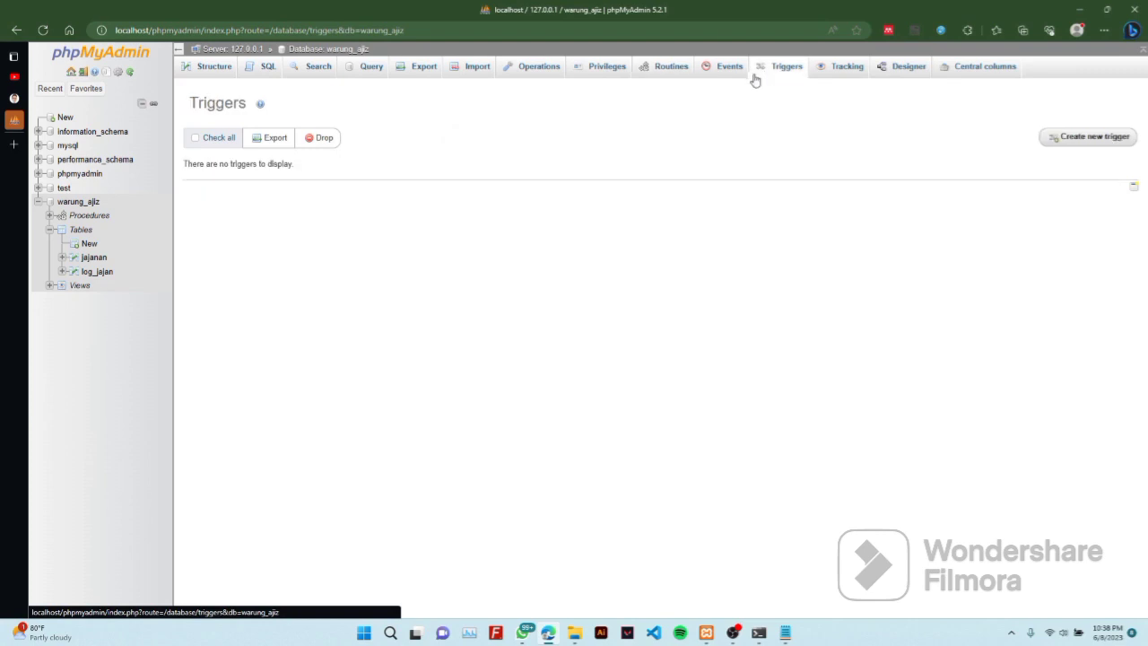
left_click(1067, 144)
Name the trigger ins_jajan on table jajanan and set its Time to AFTER
left_click(571, 177)
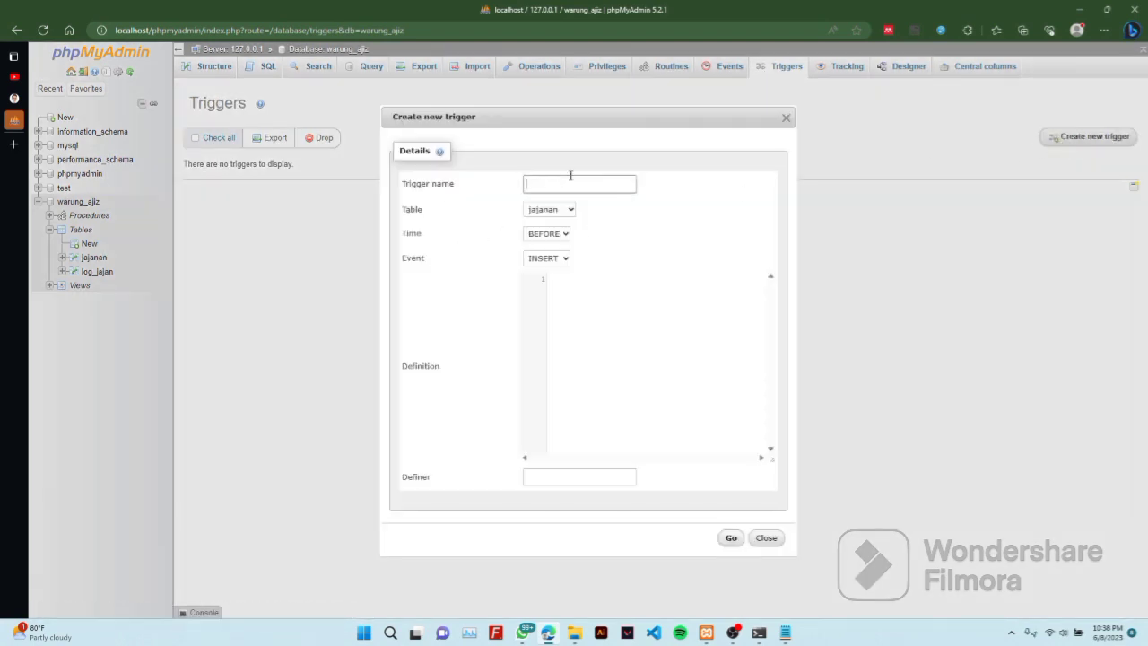
type("ins_jajan")
left_click(562, 235)
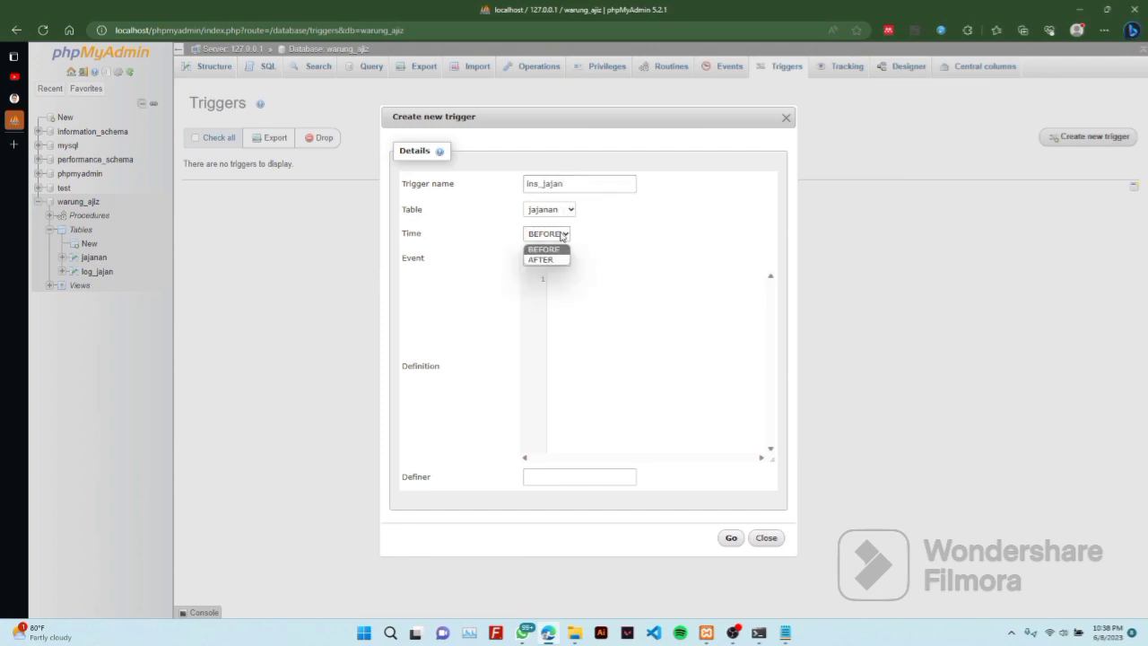
left_click(562, 259)
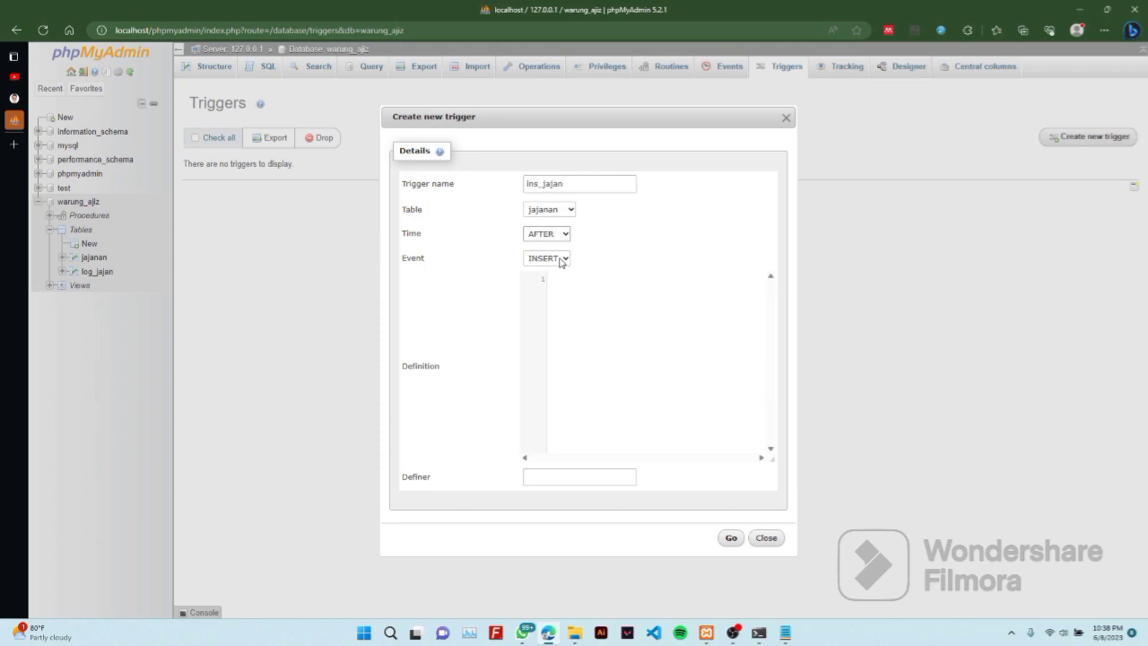
left_click(567, 293)
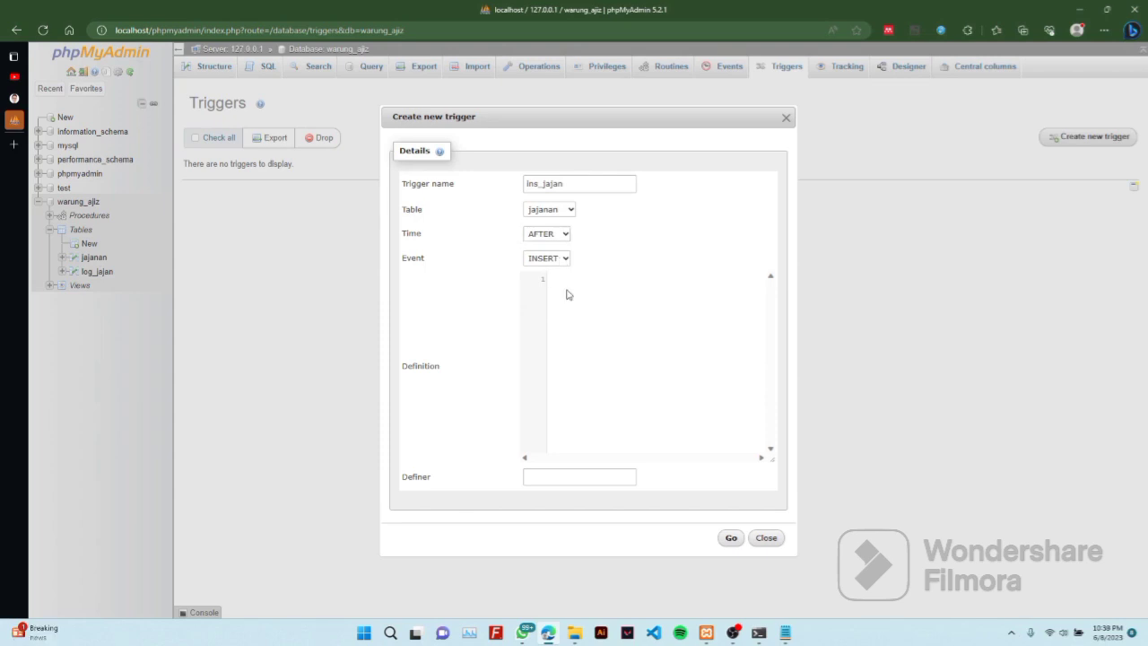
Keep jajanan as the table and begin the definition as an INSERT into log_jajan
type("in")
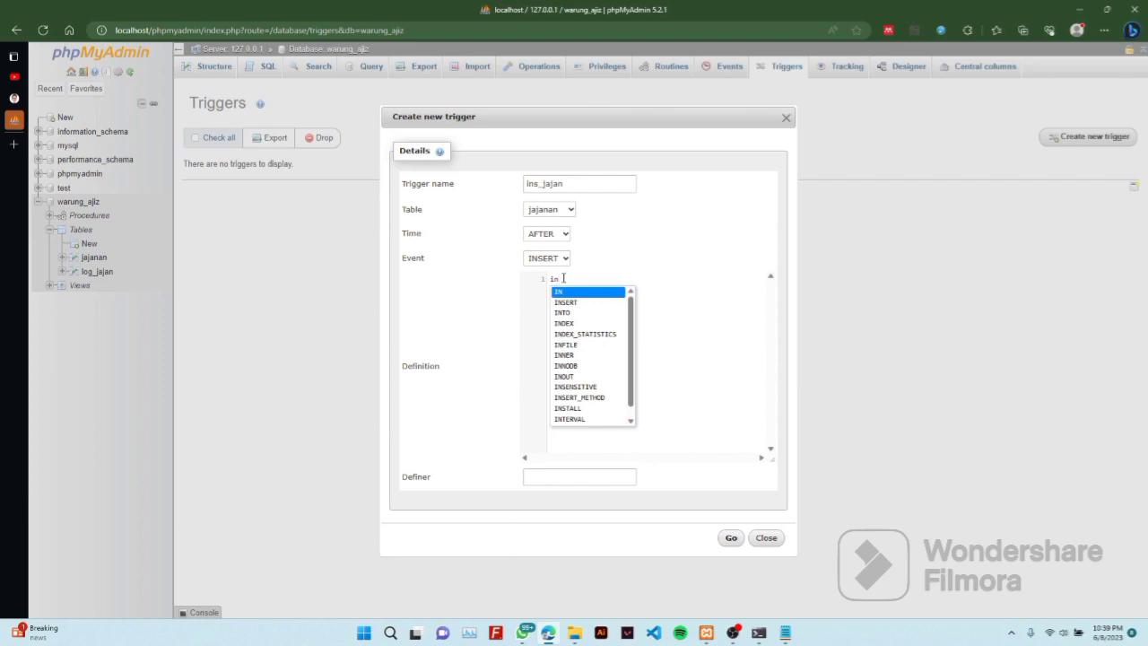
left_click_drag(563, 277, 540, 289)
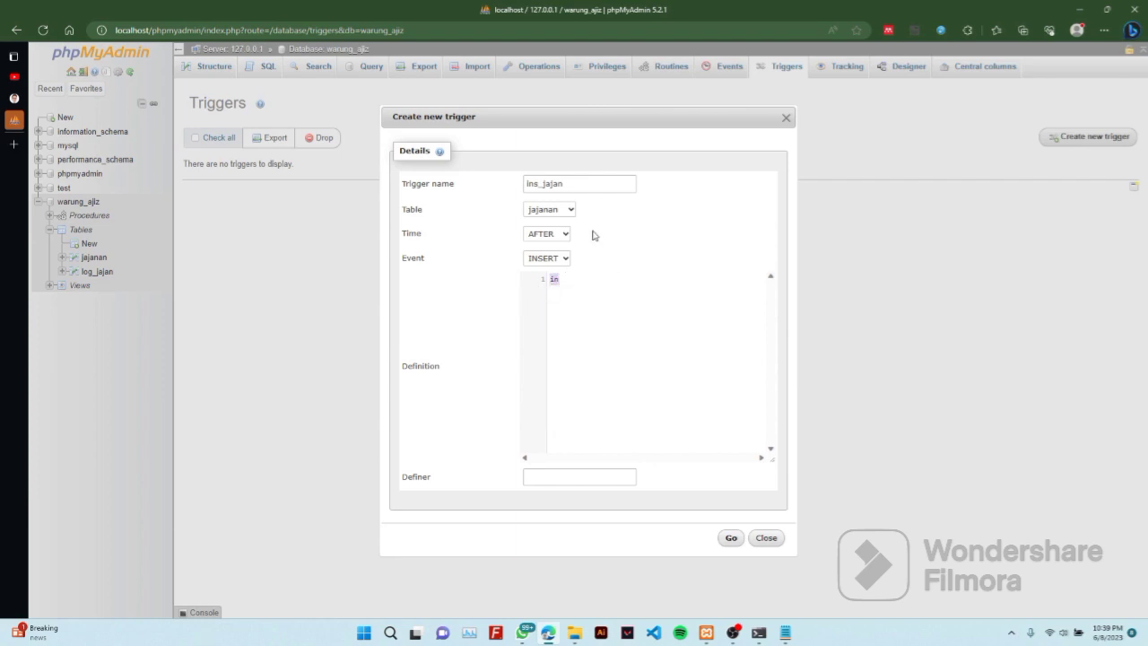
left_click(568, 212)
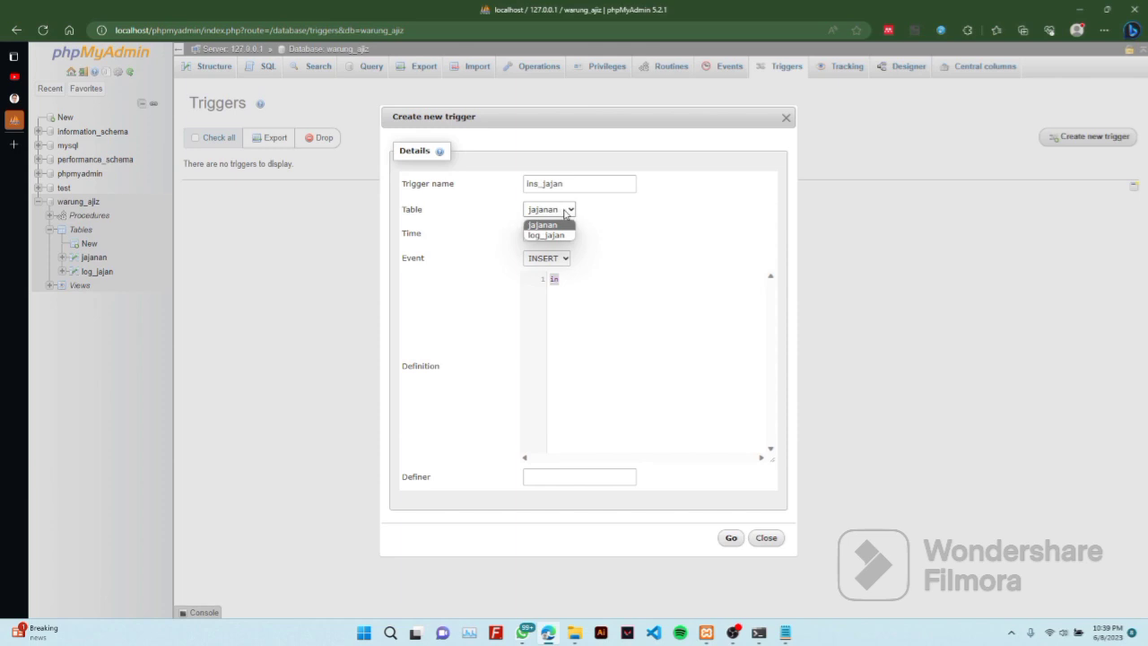
left_click(565, 212)
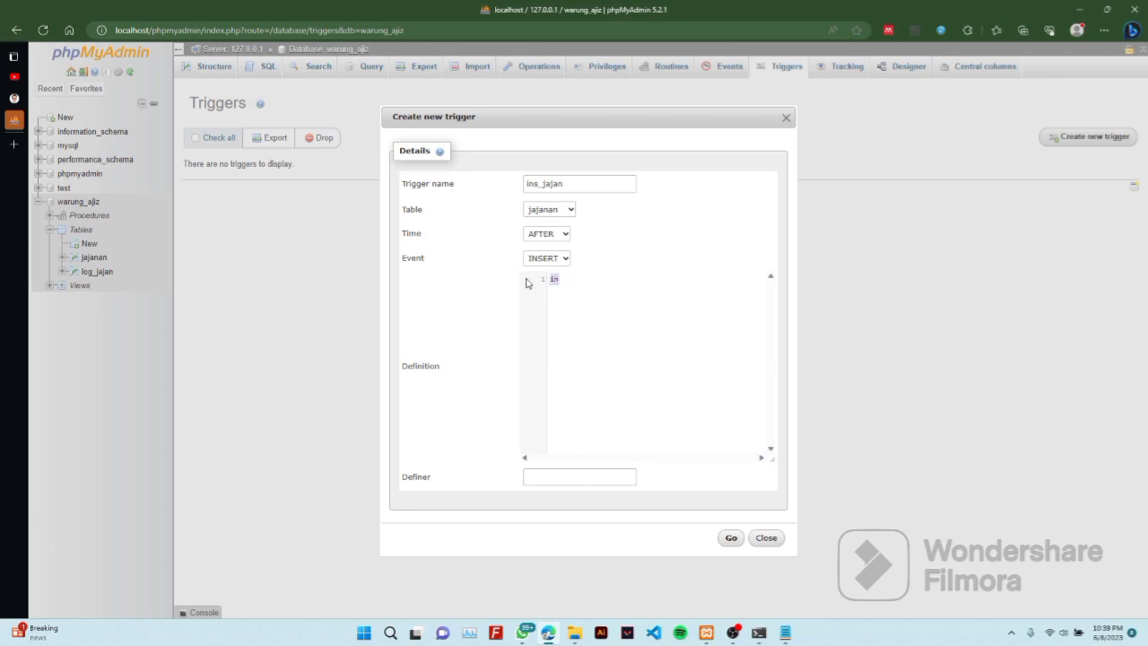
type("INSERT lo")
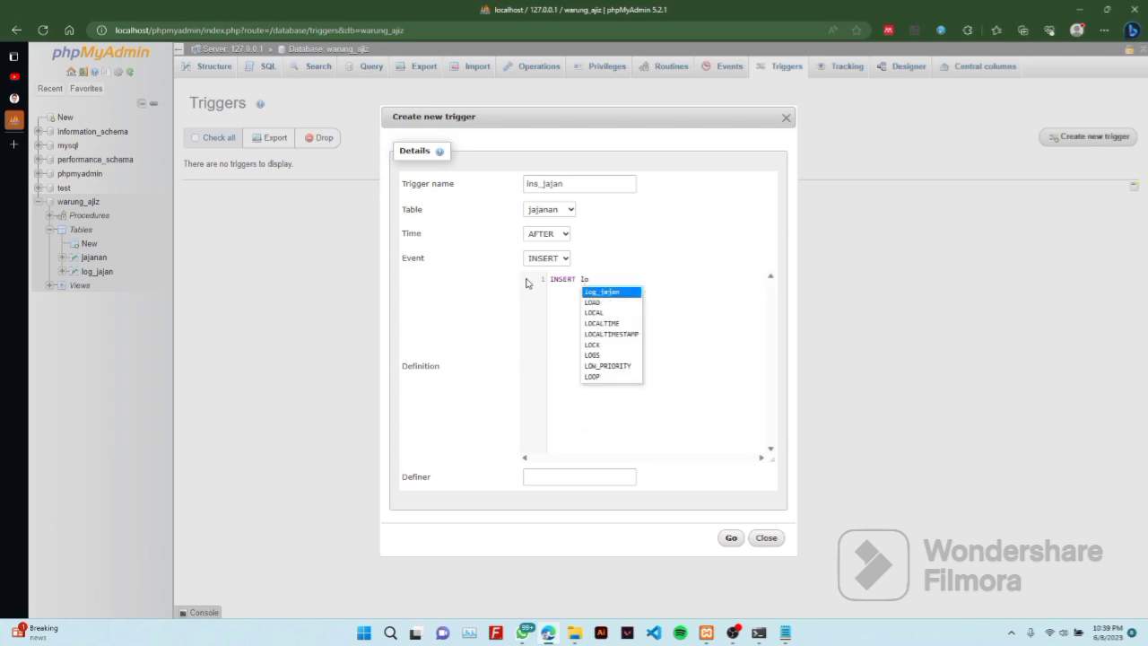
key("Return")
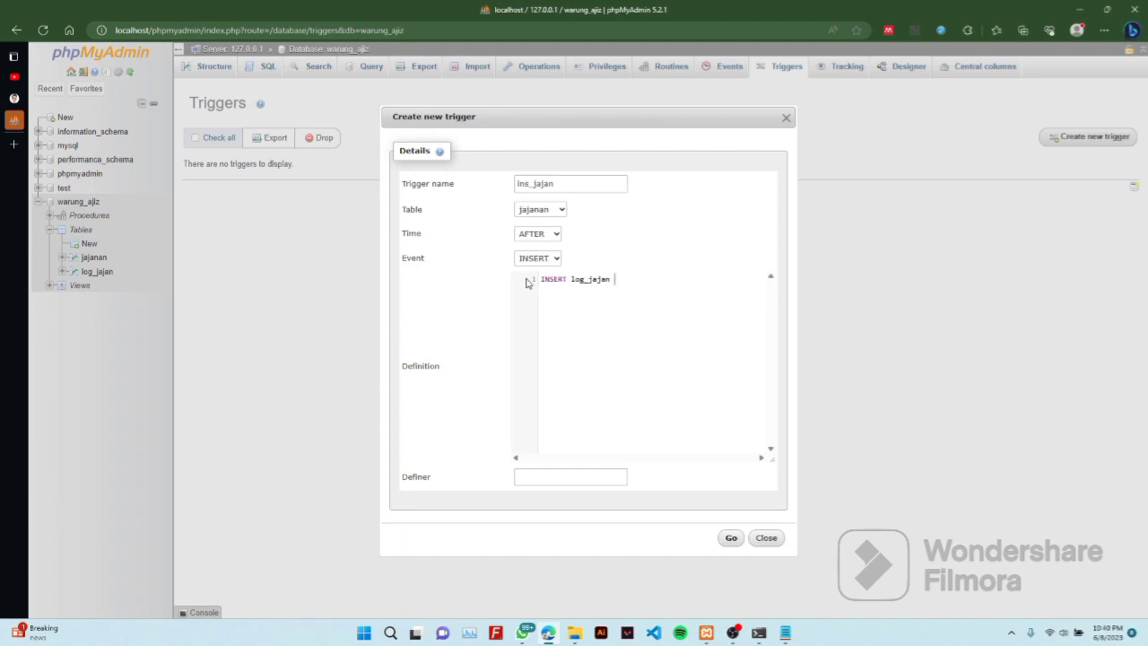
type("val")
key("BackSpace")
key("BackSpace")
key("BackSpace")
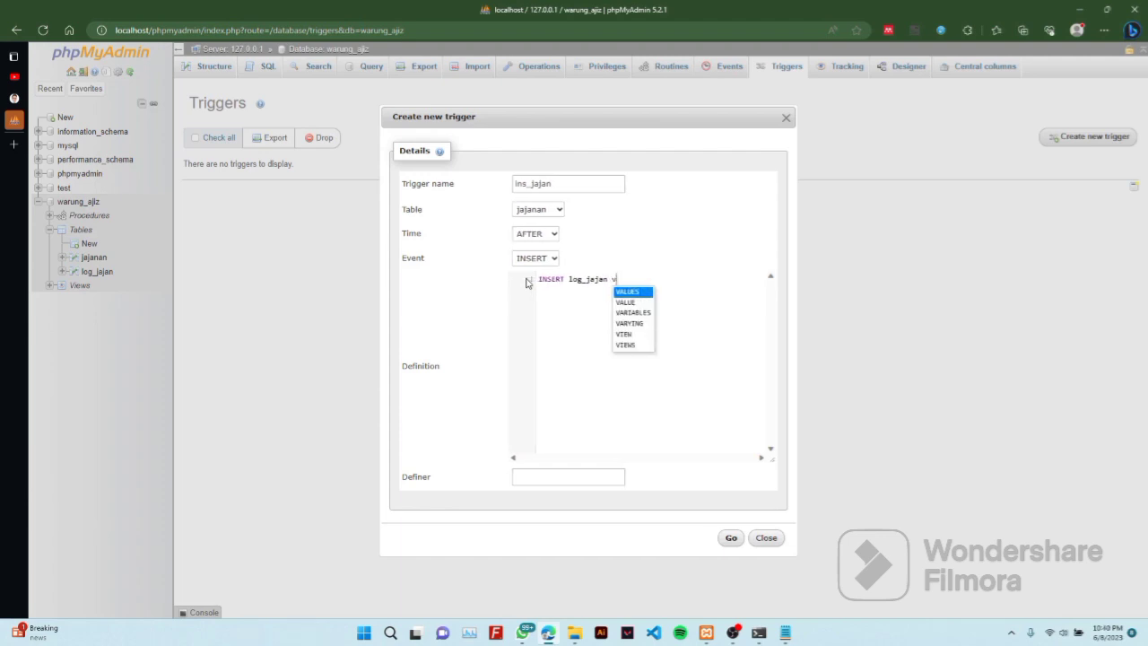
key("BackSpace")
key("BackSpace")
key("BackSpace")
key("BackSpace")
key("BackSpace")
key("BackSpace")
key("BackSpace")
key("BackSpace")
key("BackSpace")
key("BackSpace")
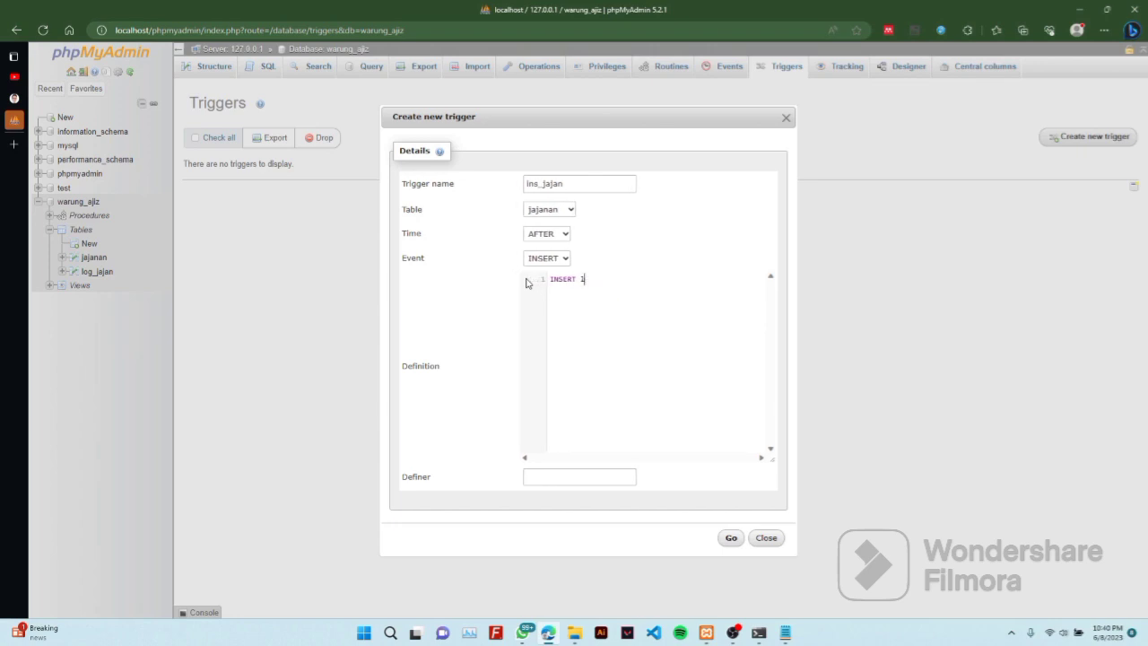
Define the trigger as INSERT INTO log_jajan VALUES('Tambah jajanan', NOW()); and create it
type("in")
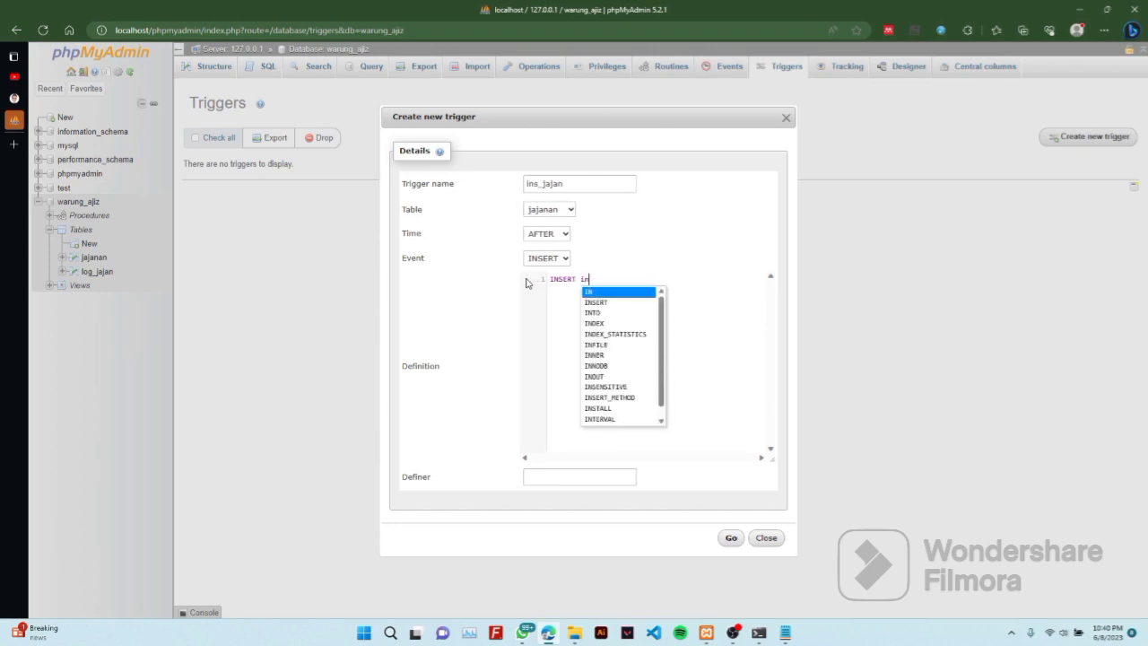
type("to")
key("Return")
type("lo")
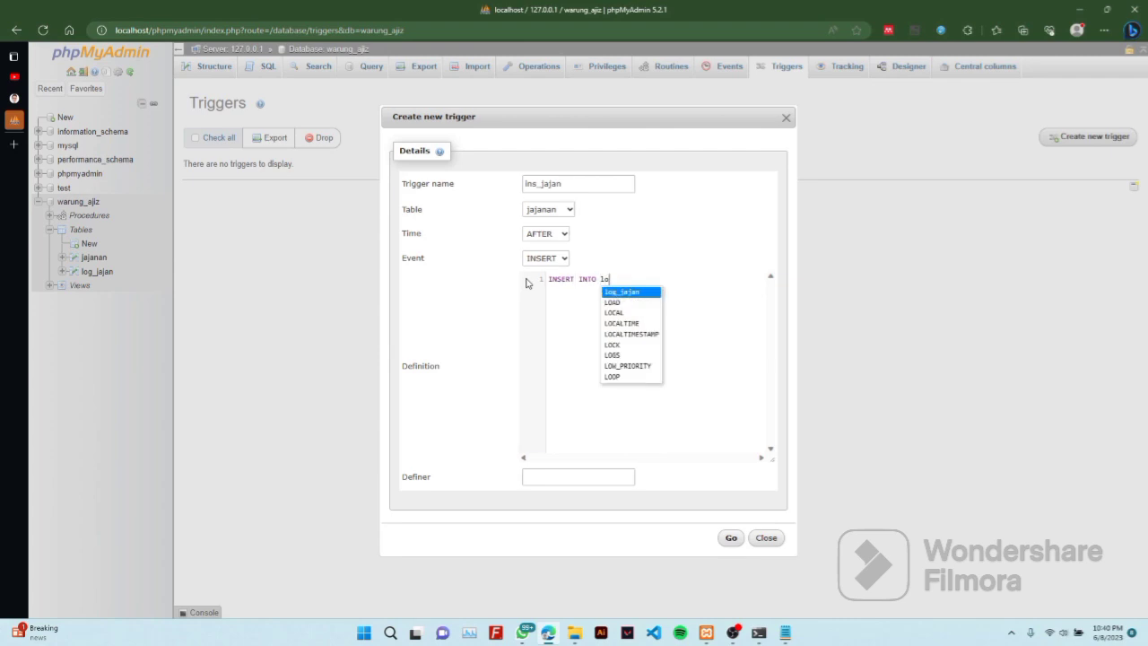
type("g_jajan valu")
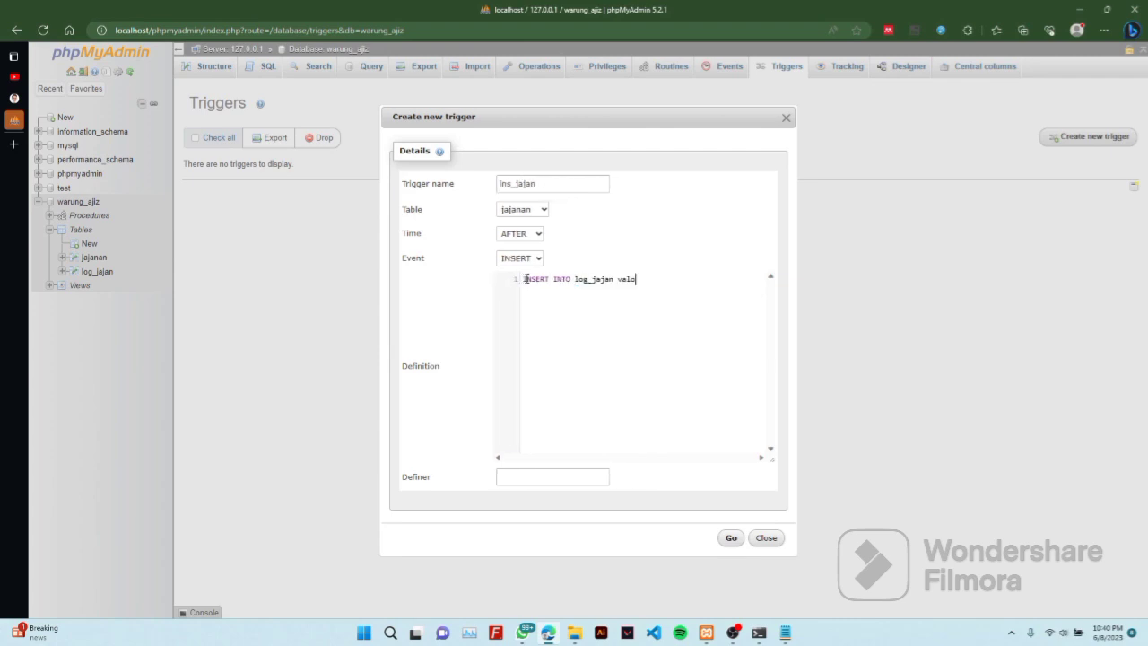
type("e")
key("Return")
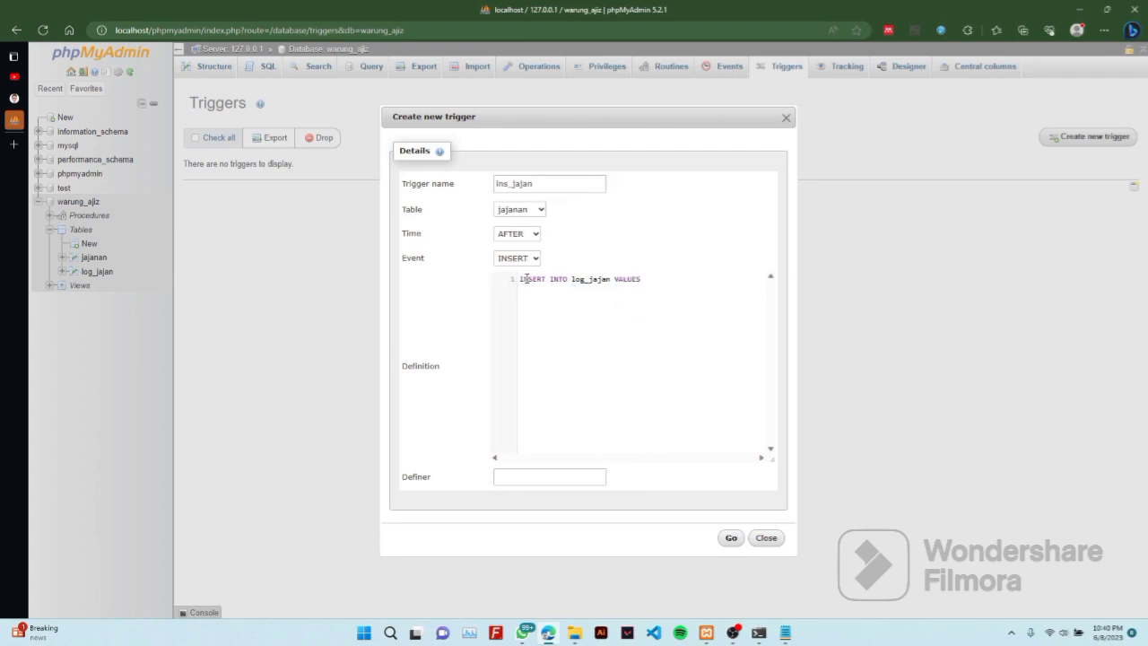
type("('")
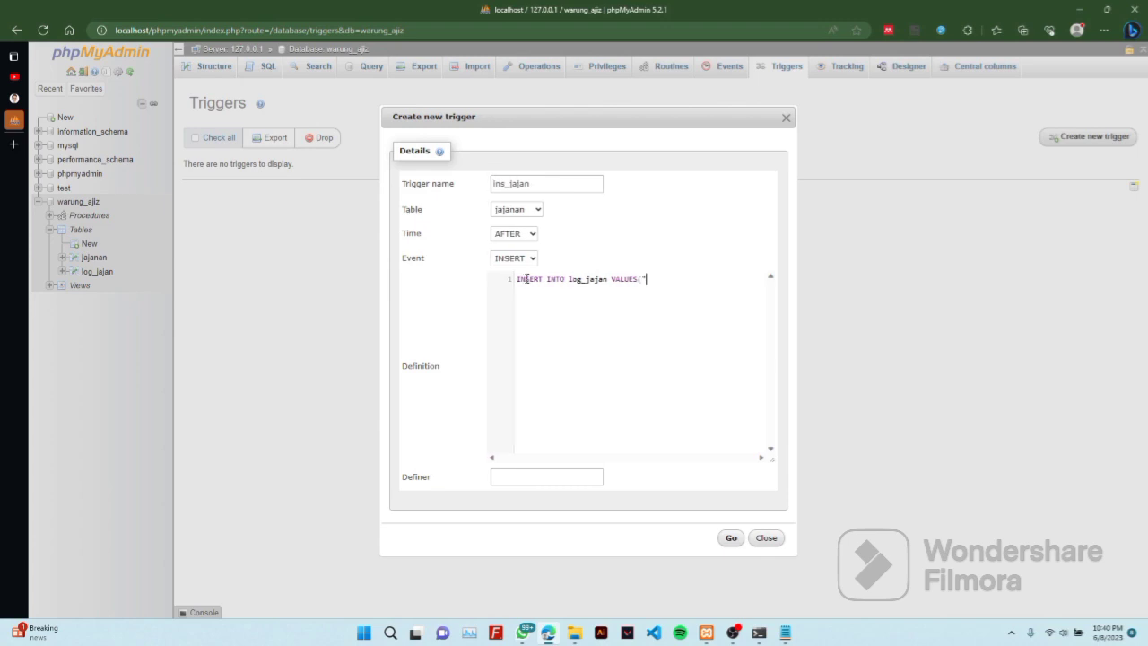
type("T")
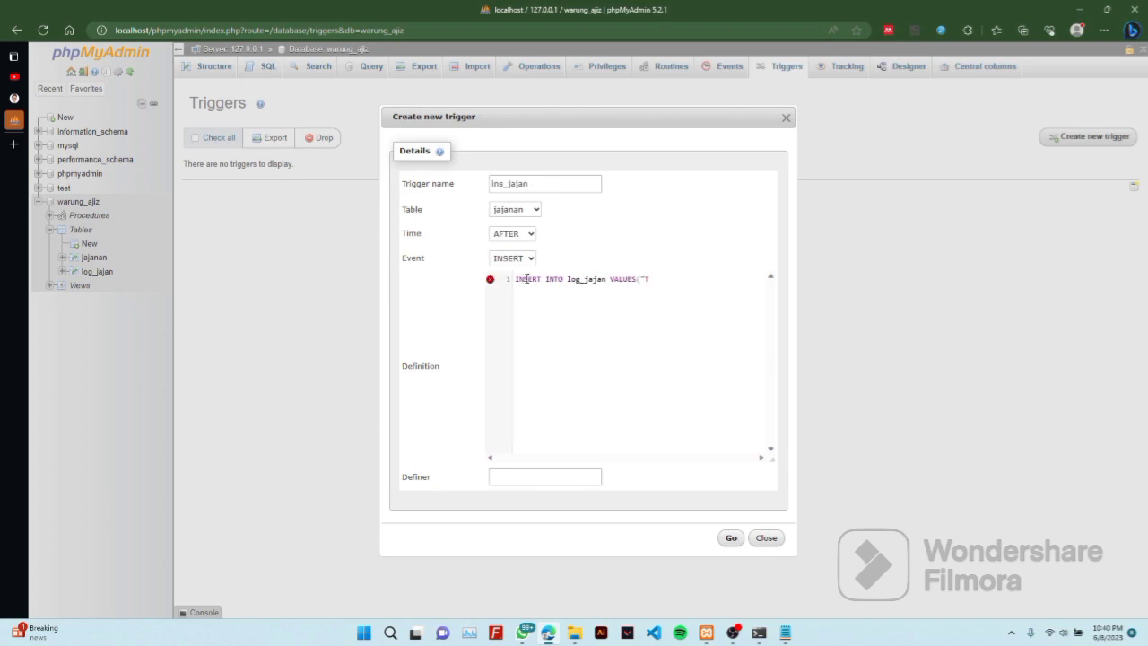
type("ambdah")
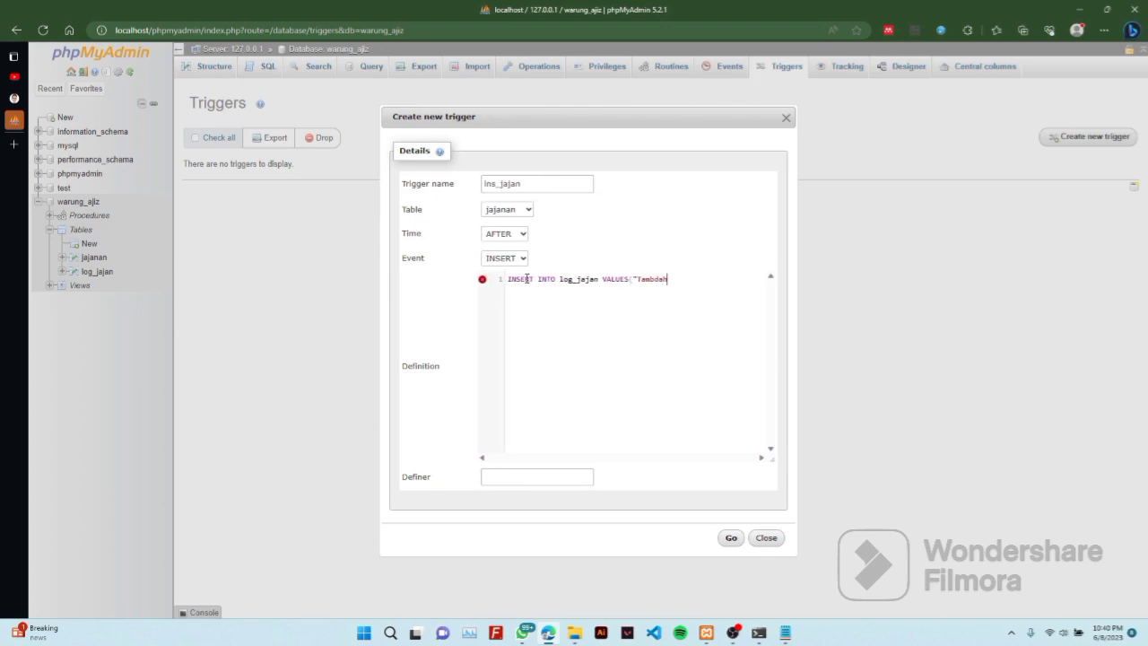
type(" jaja")
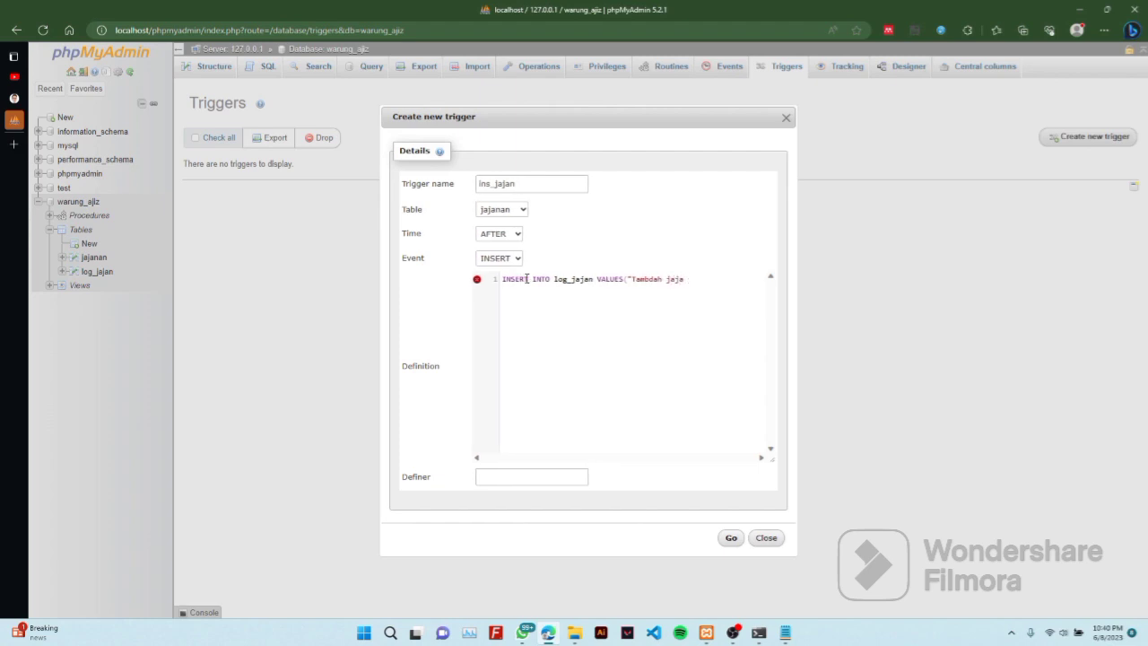
type("nan")
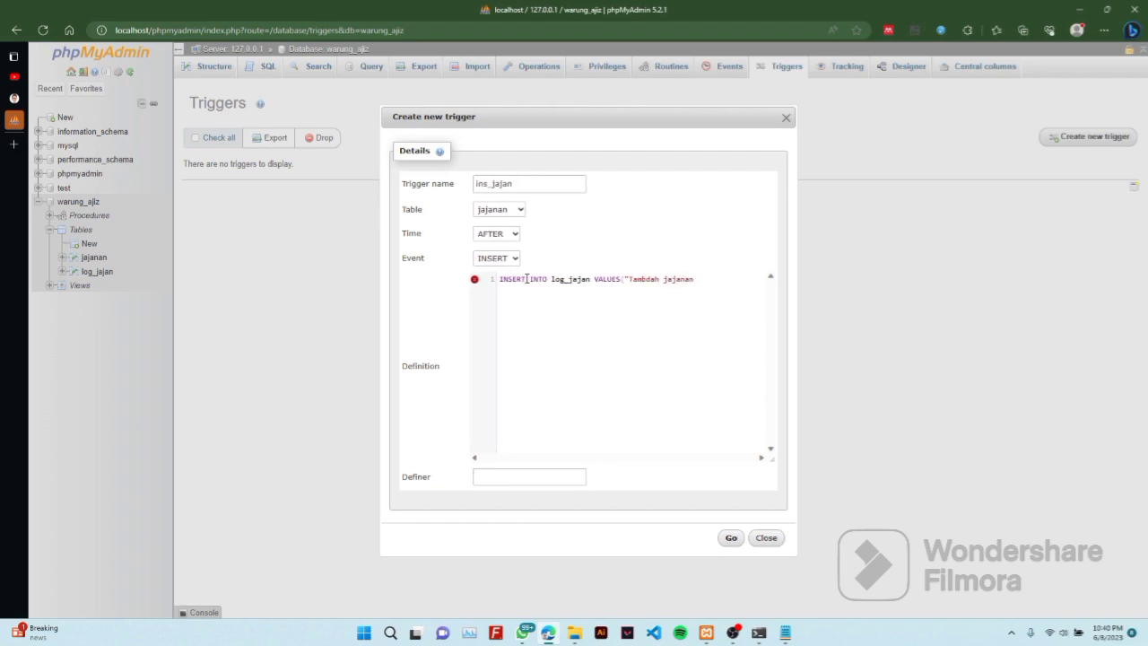
key("Left")
key("Left")
key("BackSpace")
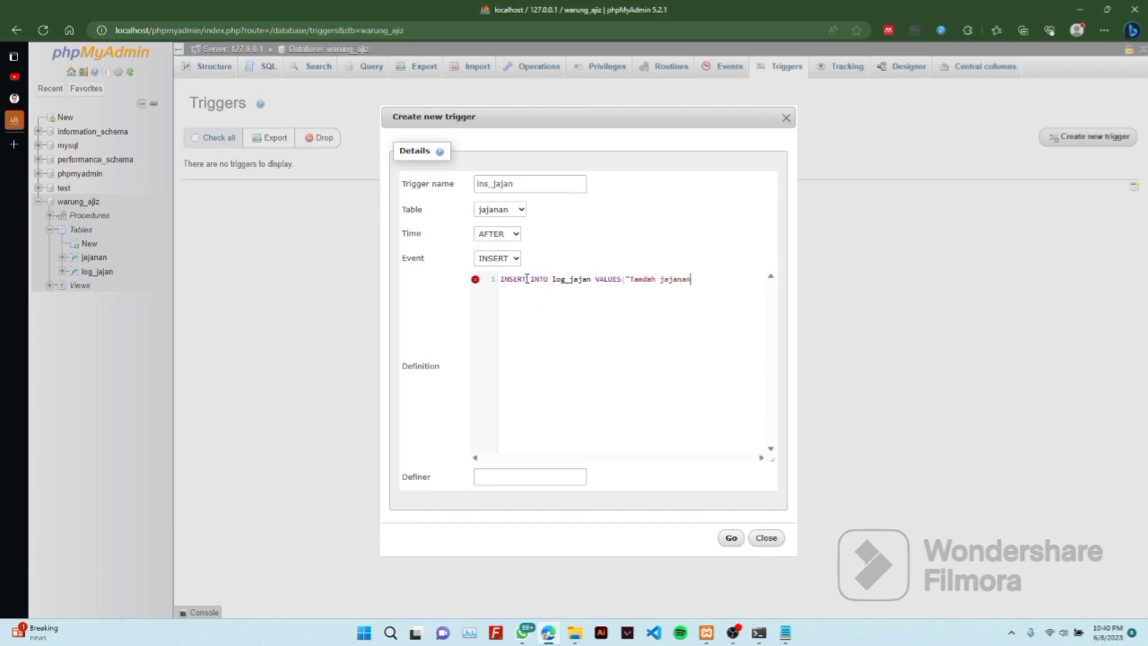
type("\"")
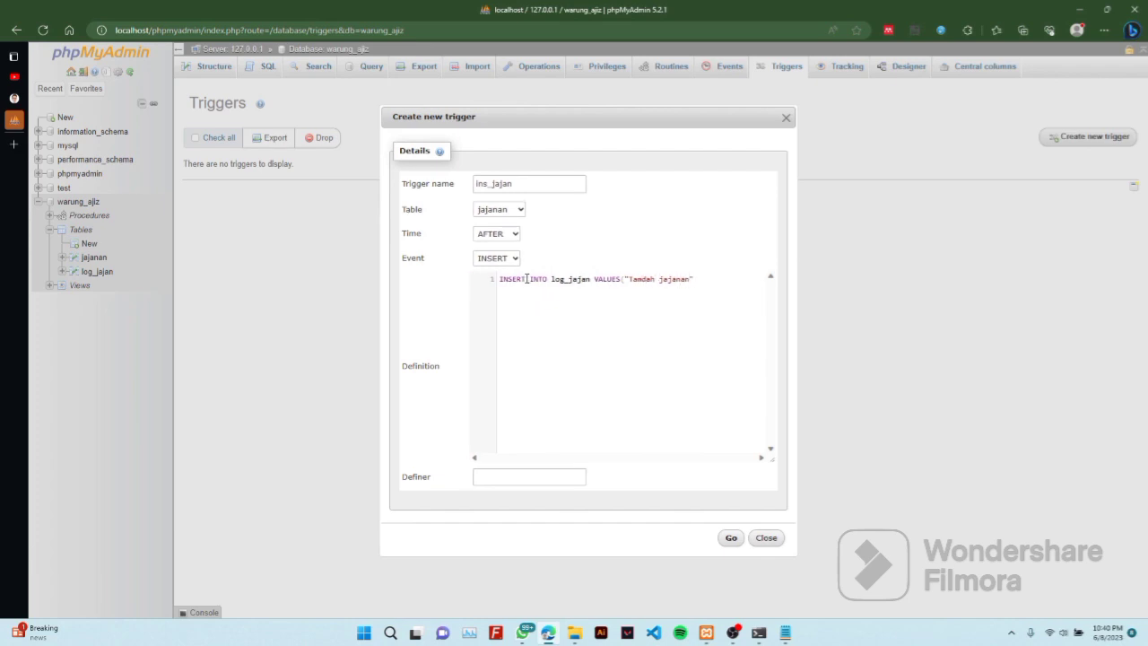
type(", N")
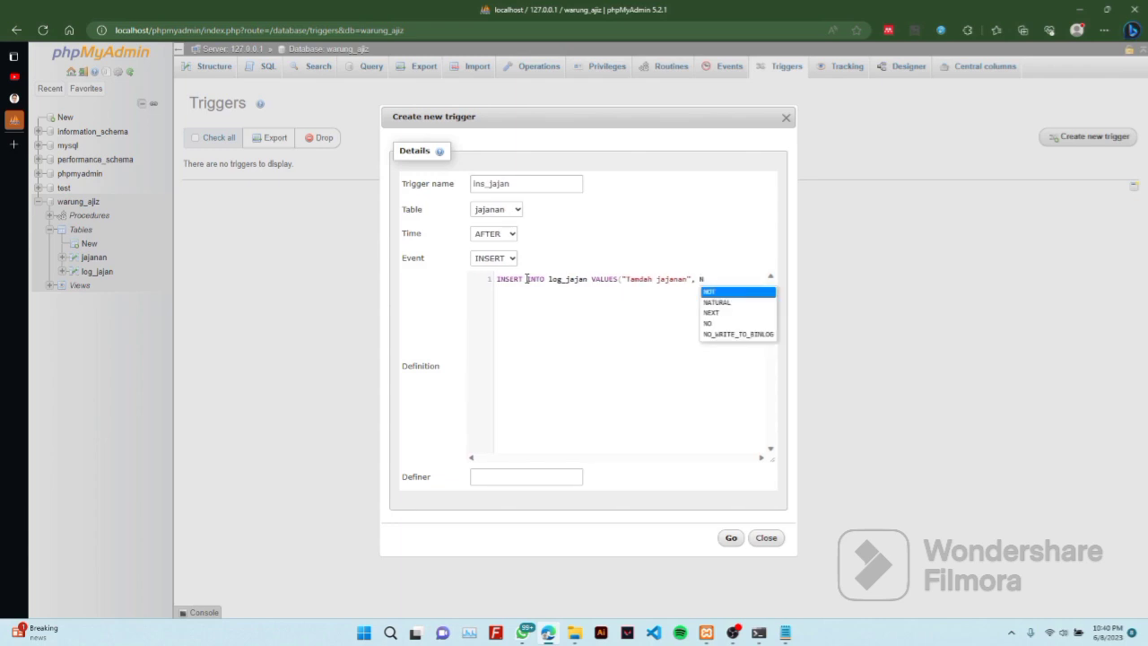
type("OW")
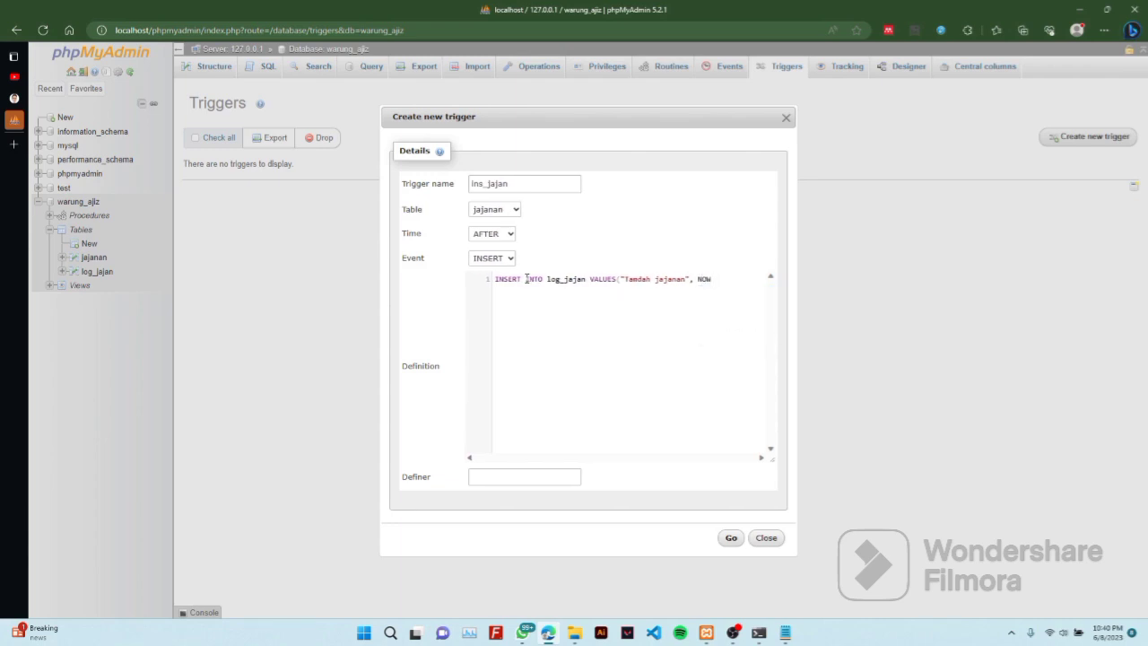
type("()")
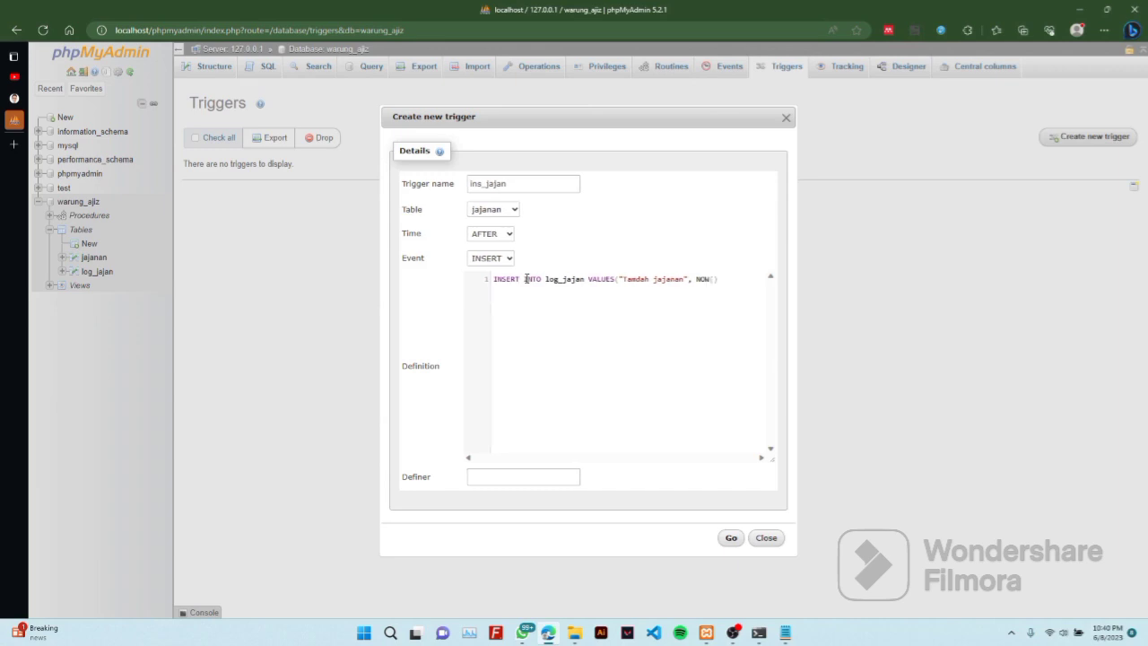
type(")")
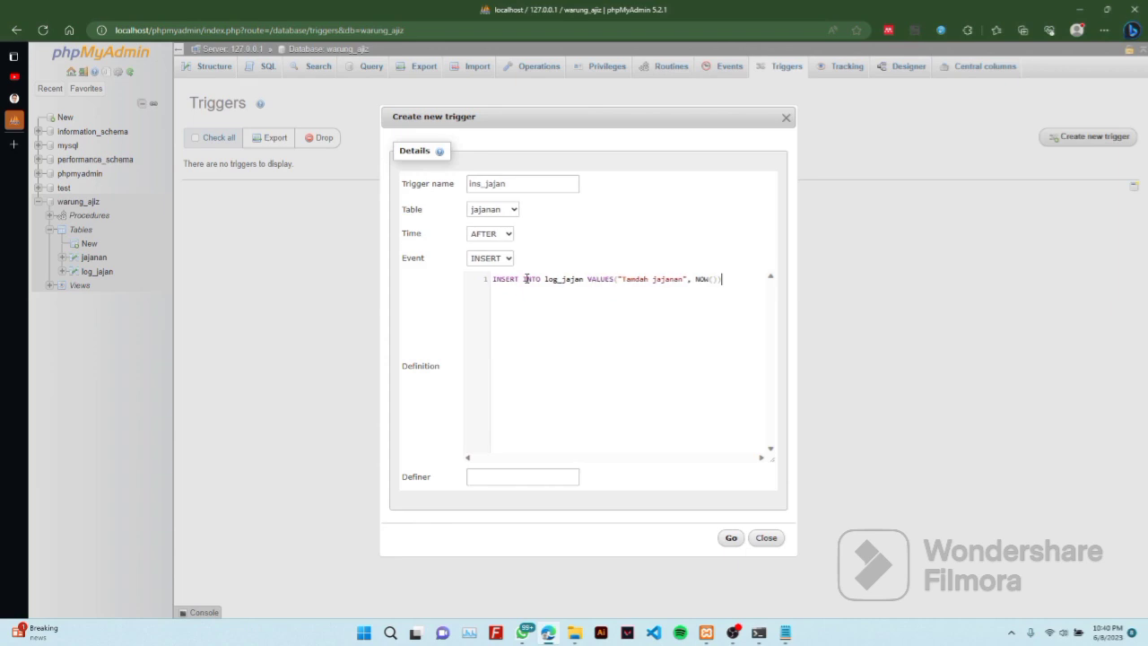
type(";")
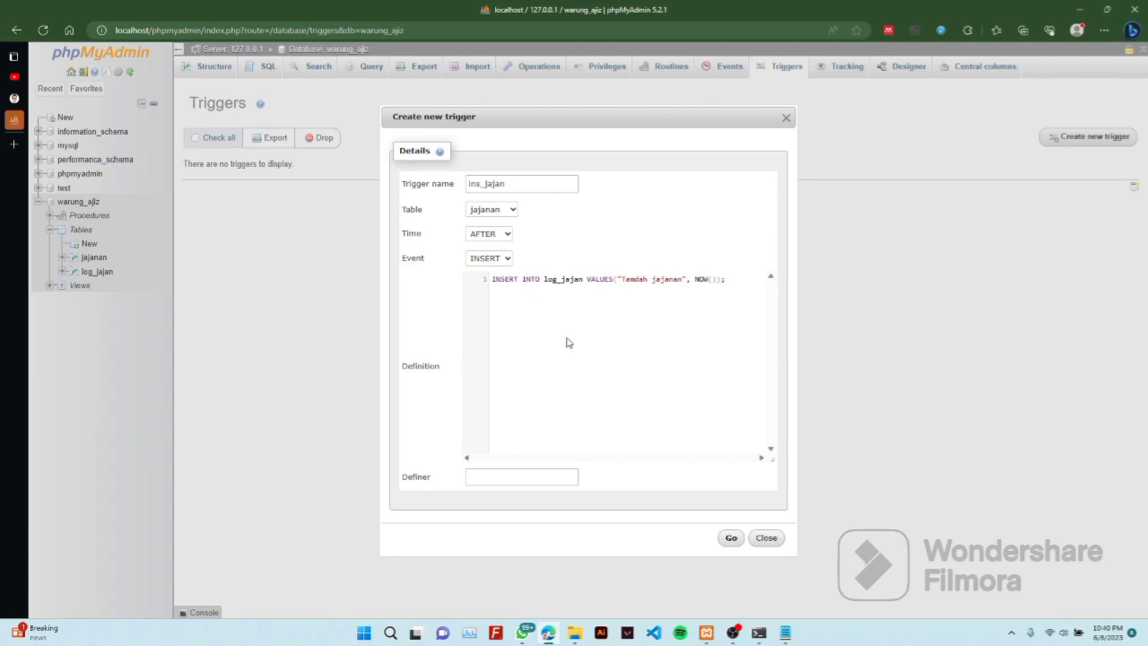
left_click(731, 537)
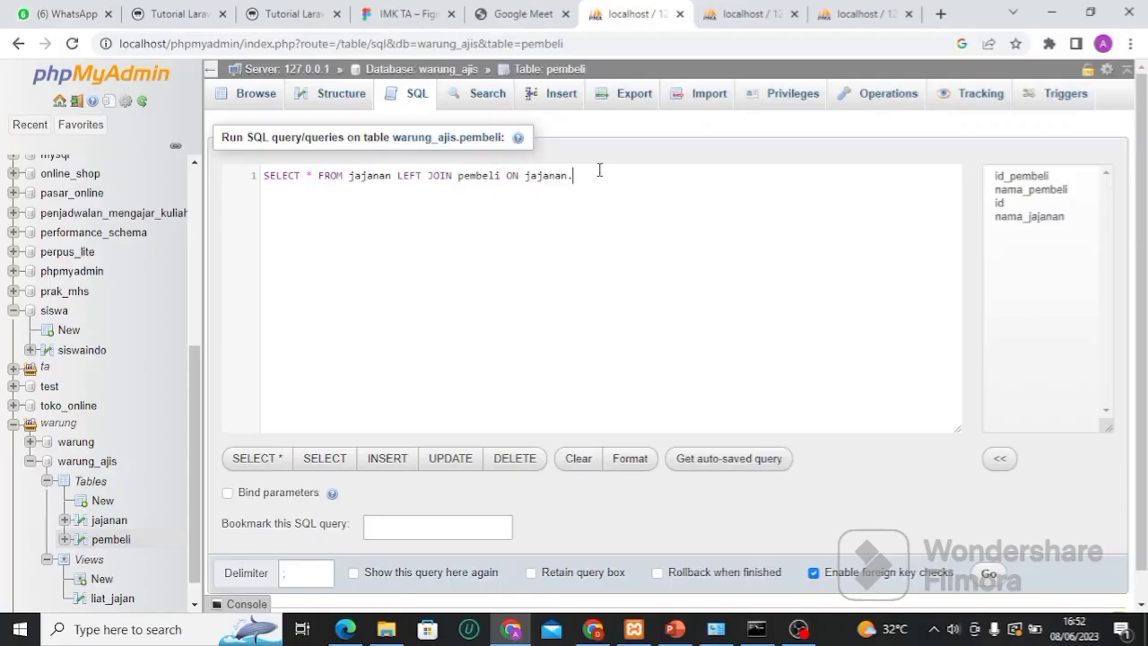
Complete the join condition with jajanan.id = pembeli.id; in the SQL box
type("id")
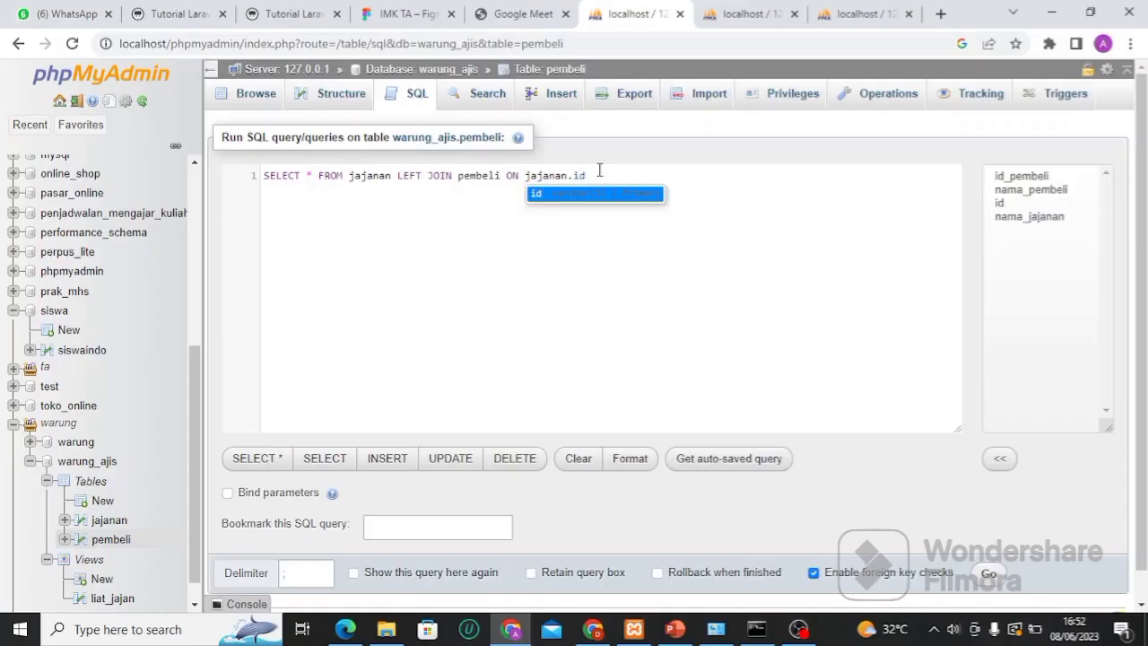
left_click(597, 192)
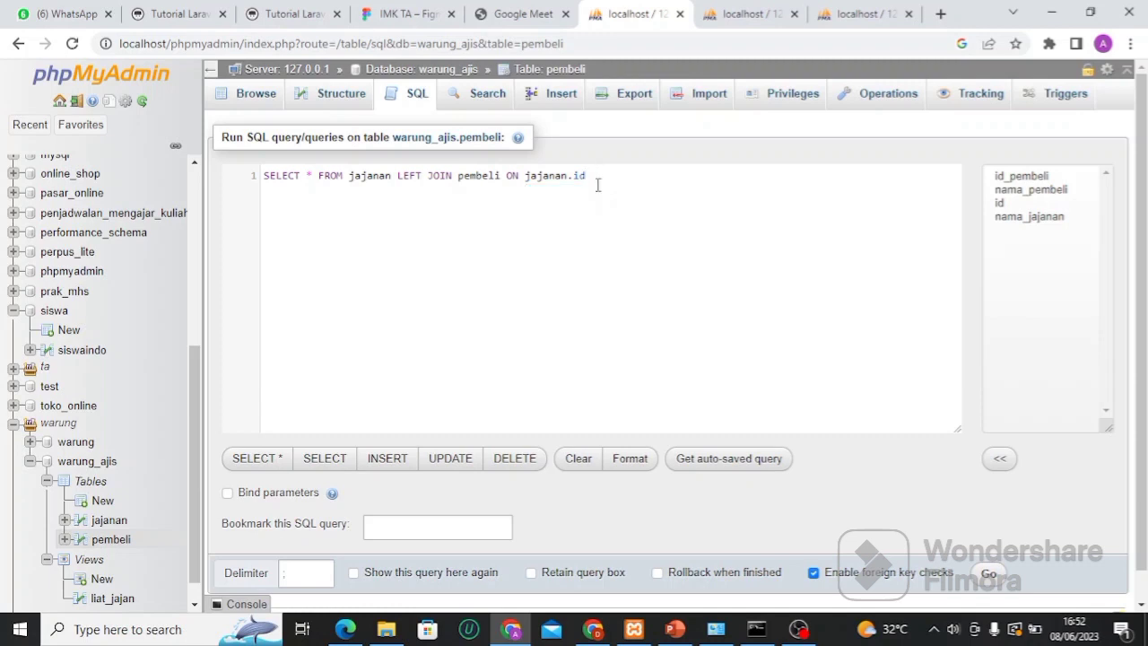
type("=")
type("pen")
type("beli")
type(".")
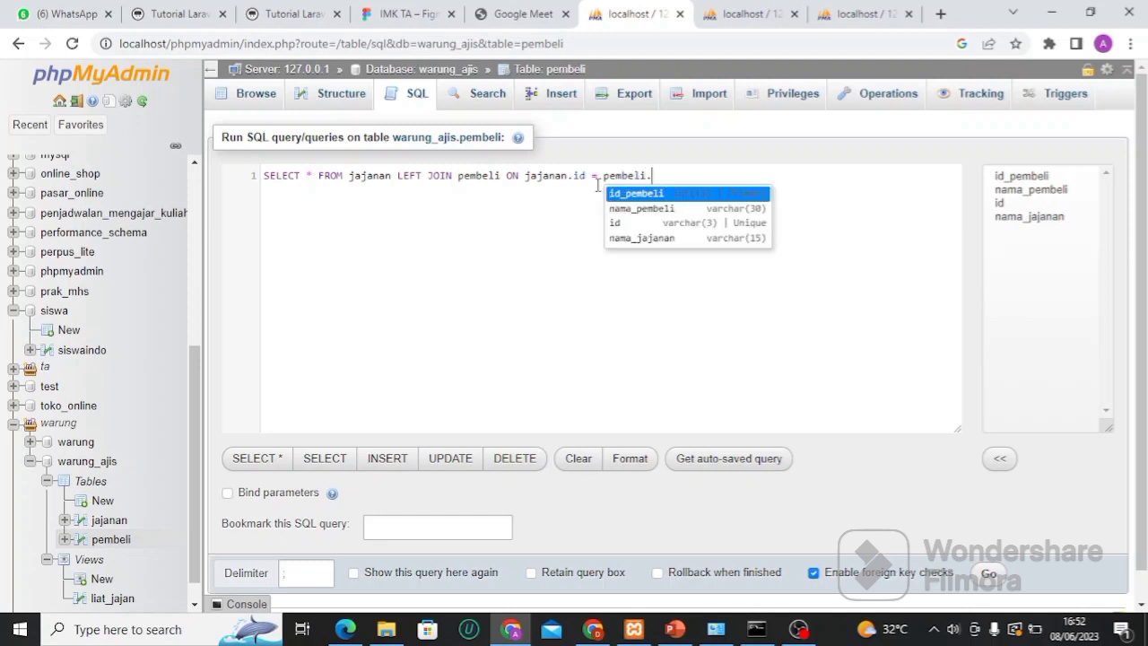
type("id;")
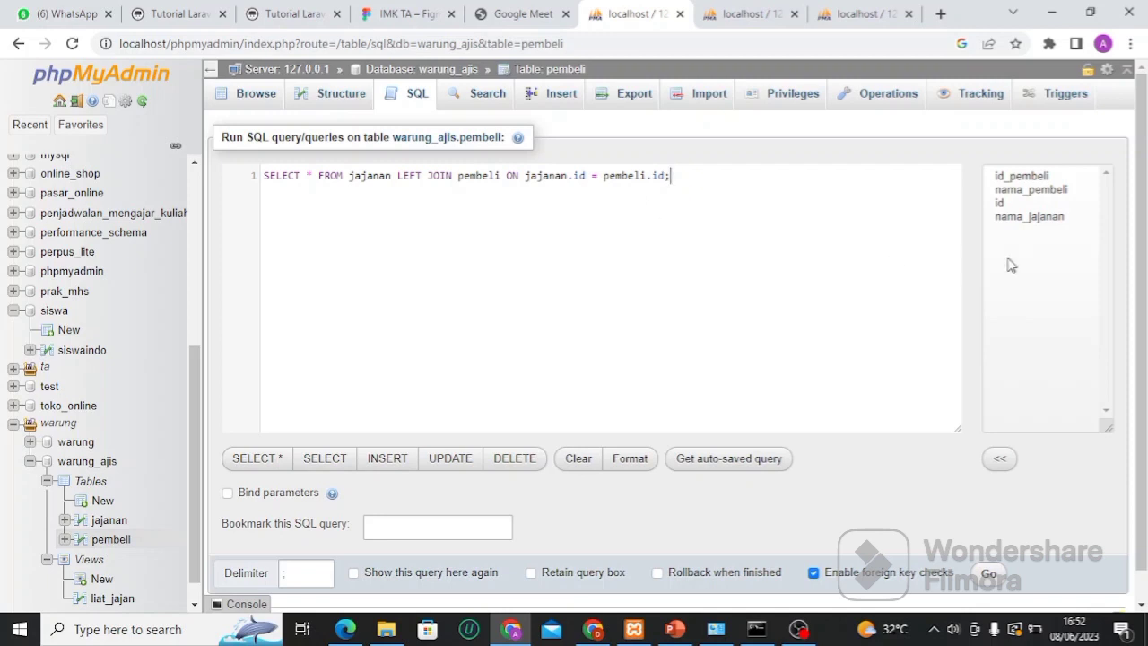
left_click_drag(1145, 258, 1146, 274)
scroll(1146, 278, "up", 1)
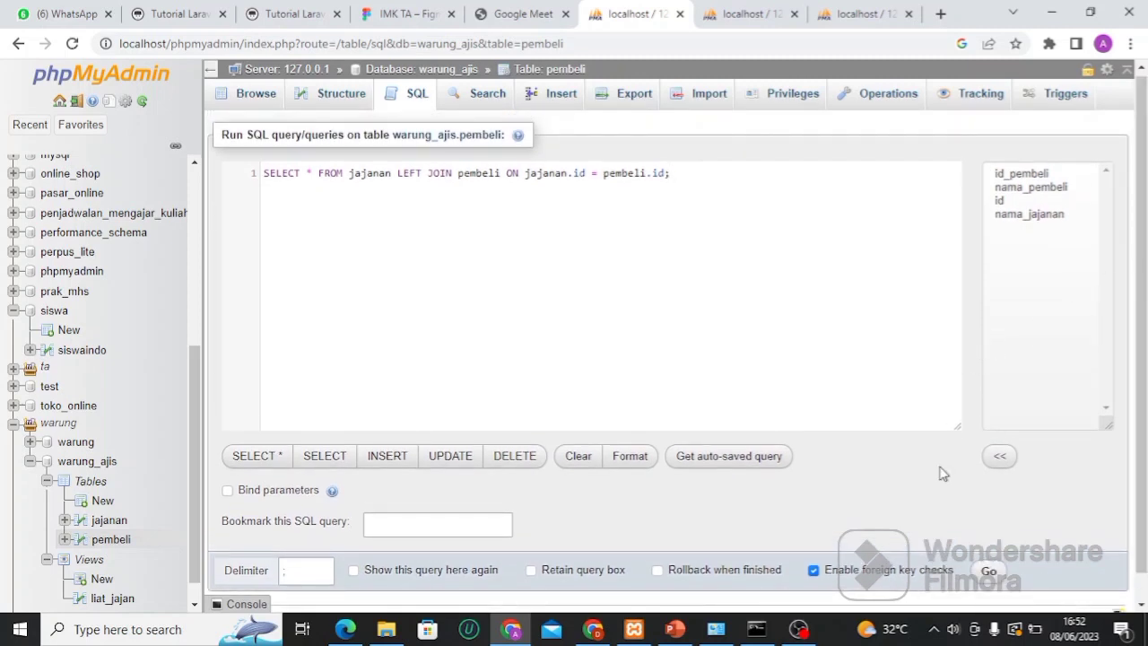
left_click(989, 572)
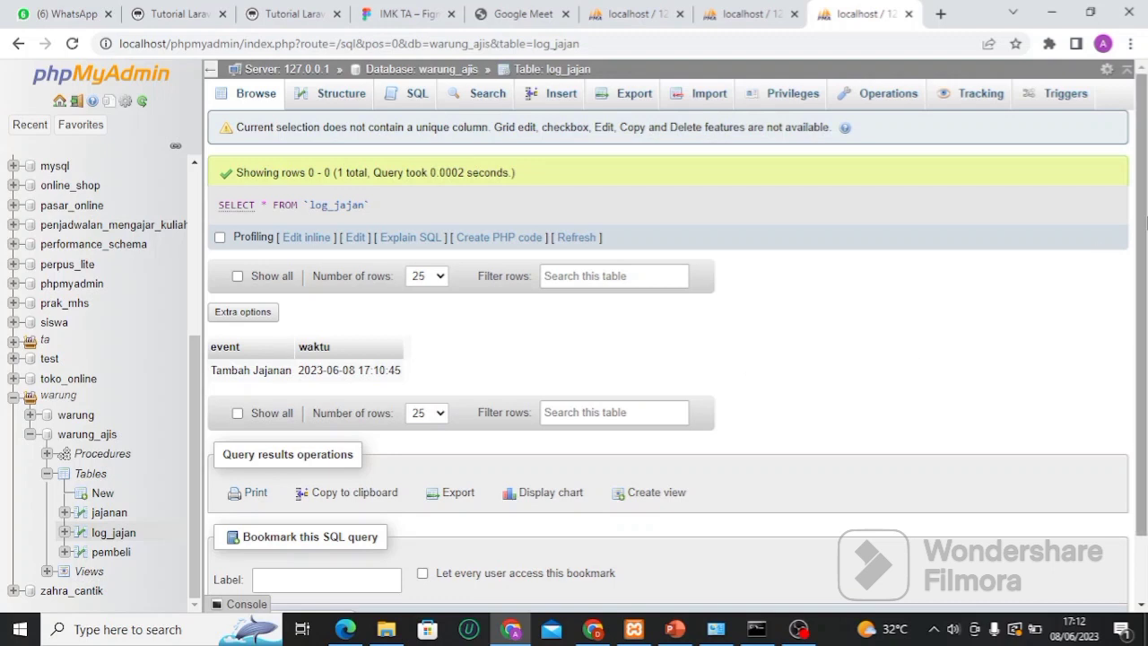
scroll(1145, 237, "down", 1)
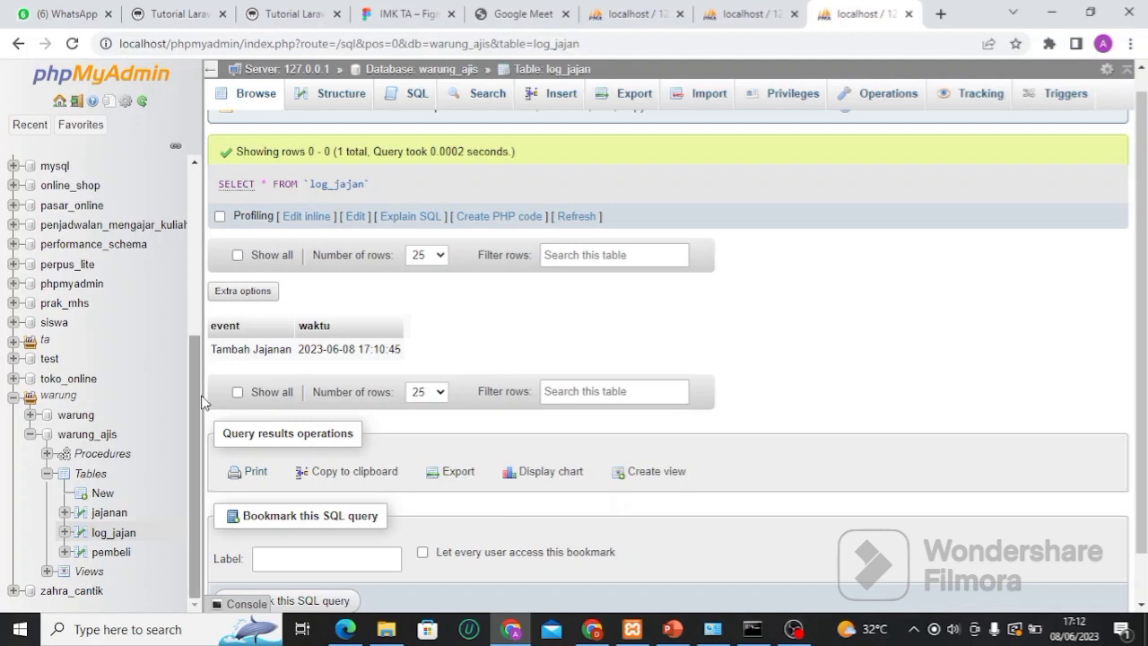
mouse_move(200, 400)
left_mouse_down()
mouse_move(200, 366)
mouse_move(199, 411)
left_mouse_up()
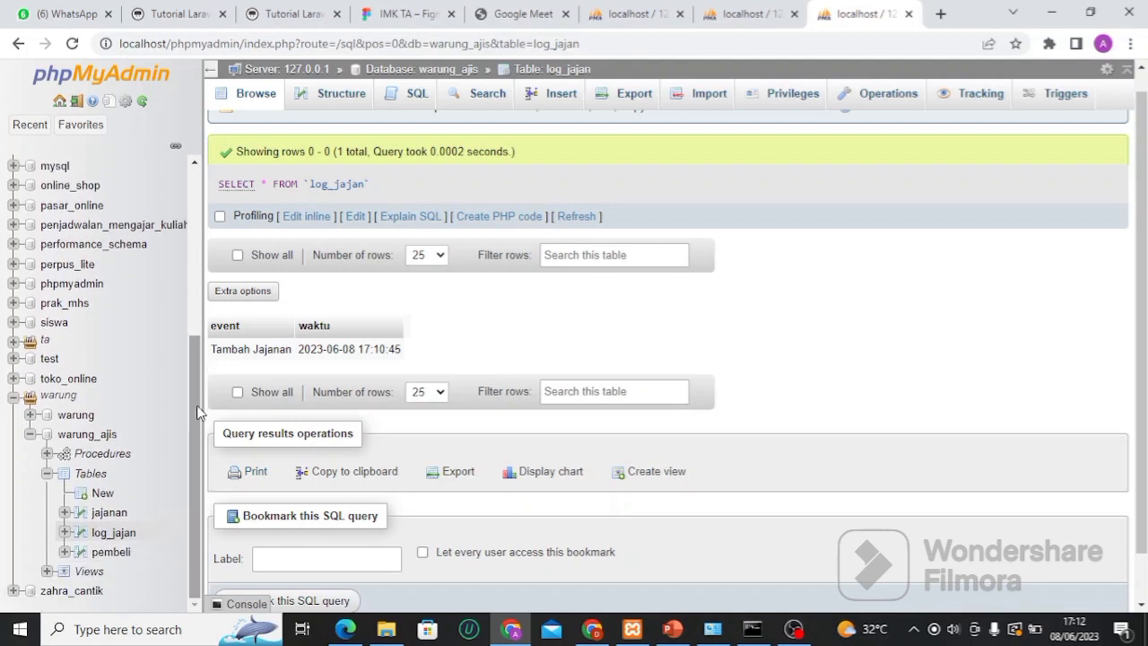
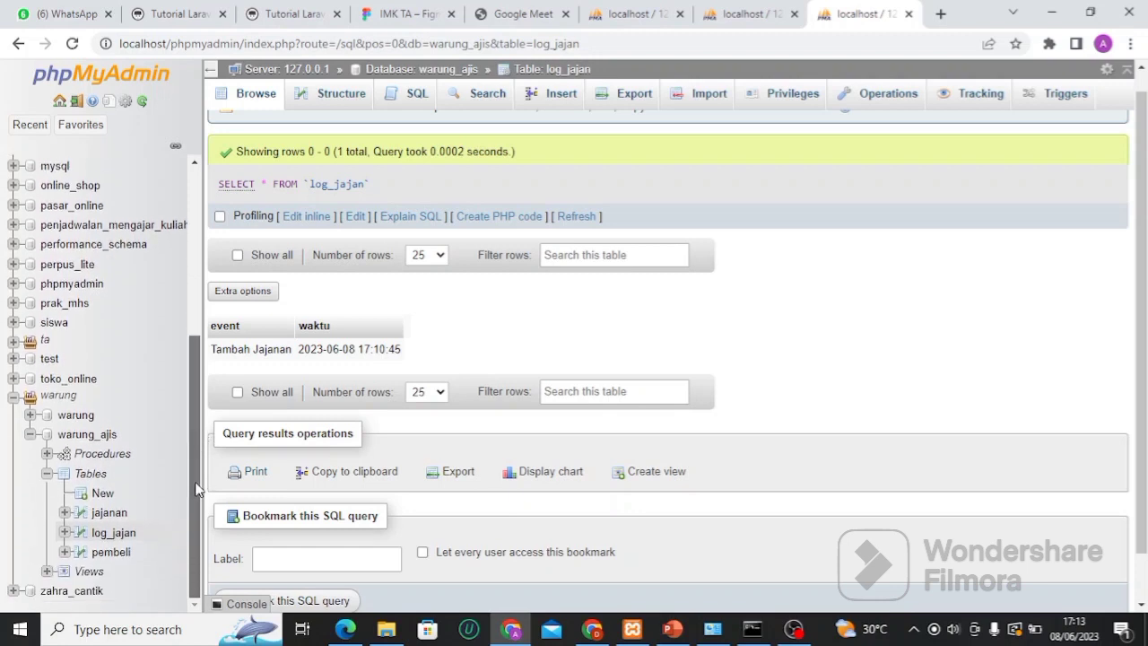
Look over warung_ajis's tambah_jajan procedure, the jajanan table rows and the liat_jajan view contents
left_click(91, 459)
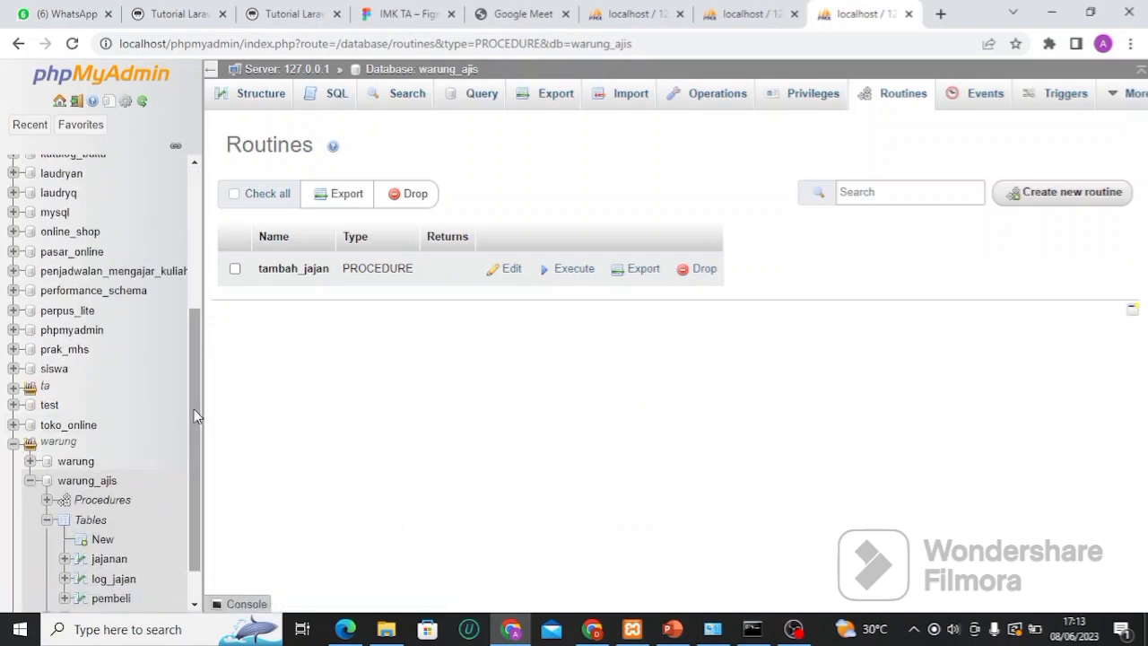
left_click_drag(194, 409, 194, 436)
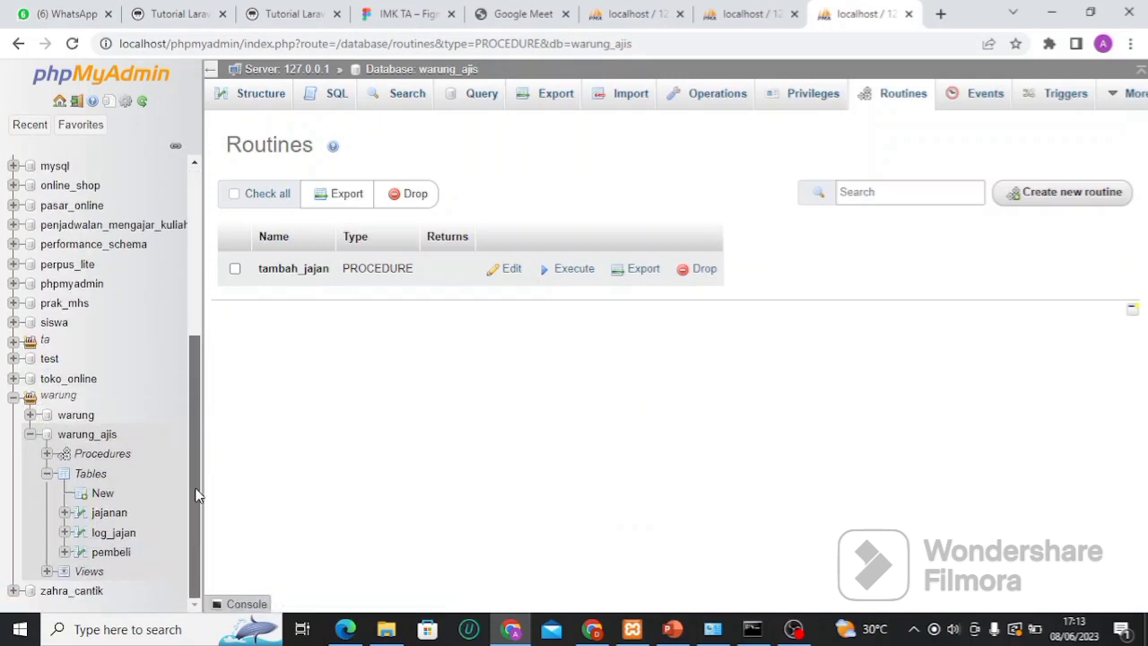
left_click(107, 515)
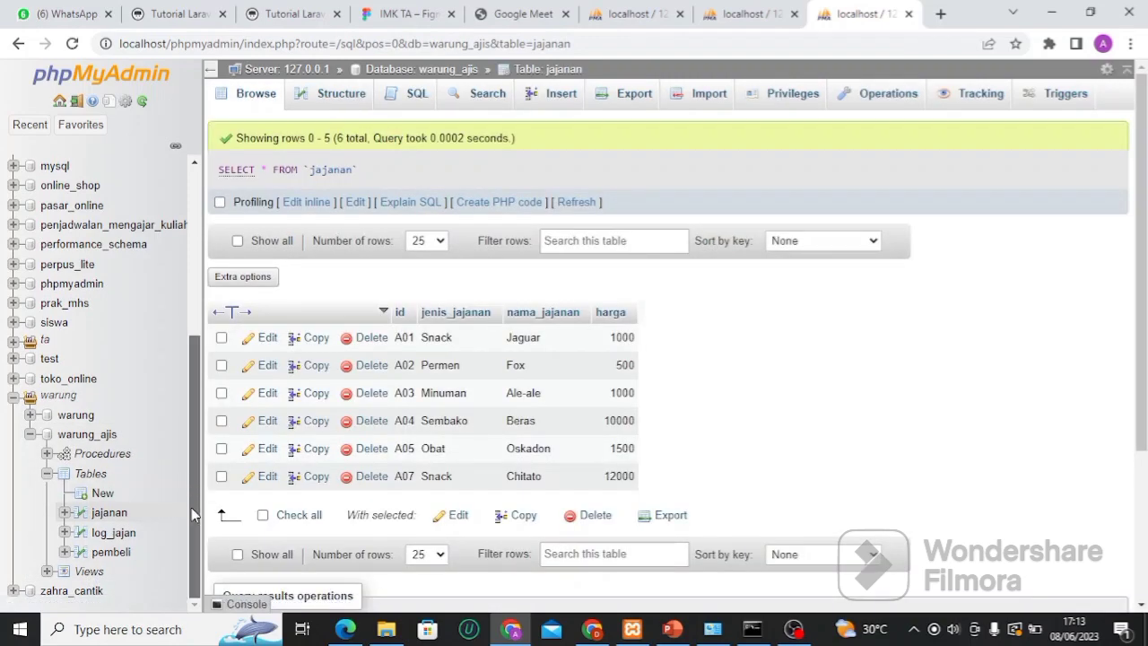
left_click(82, 574)
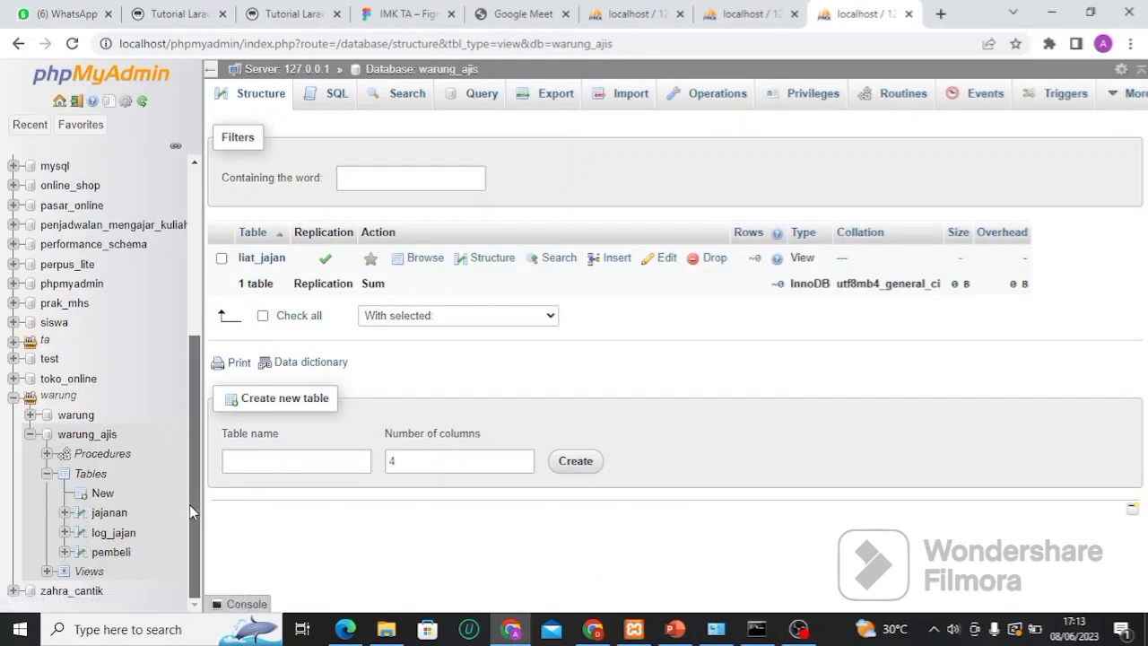
left_click(270, 258)
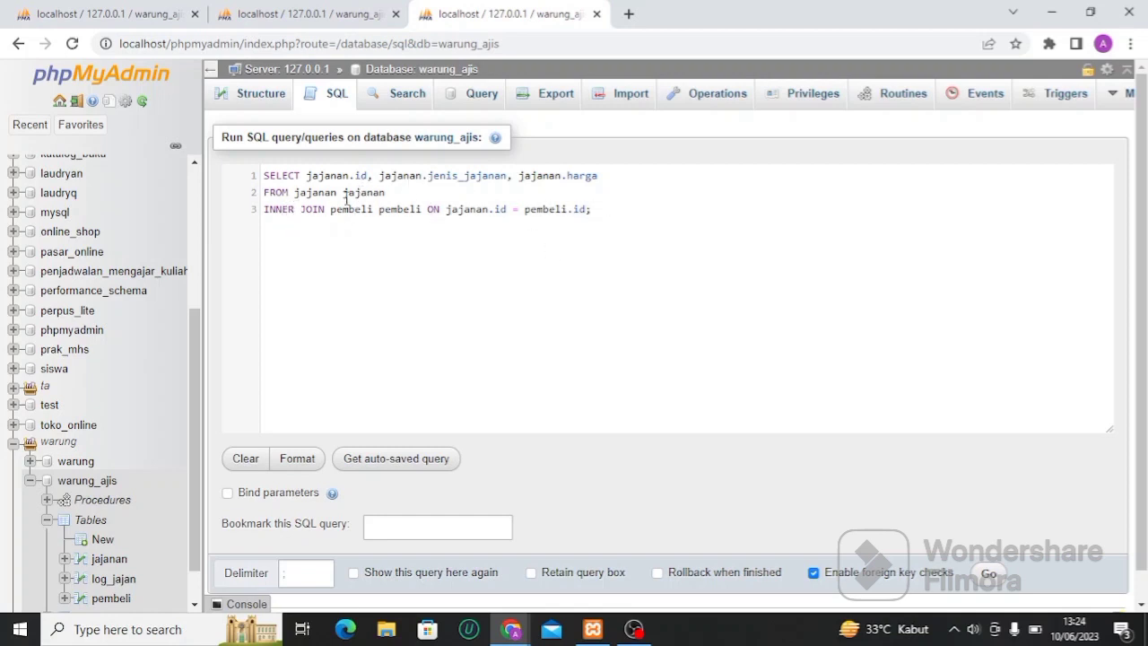
Execute the jajanan–pembeli INNER JOIN on id, listing A01 Snack and A03 Minuman
left_click(988, 575)
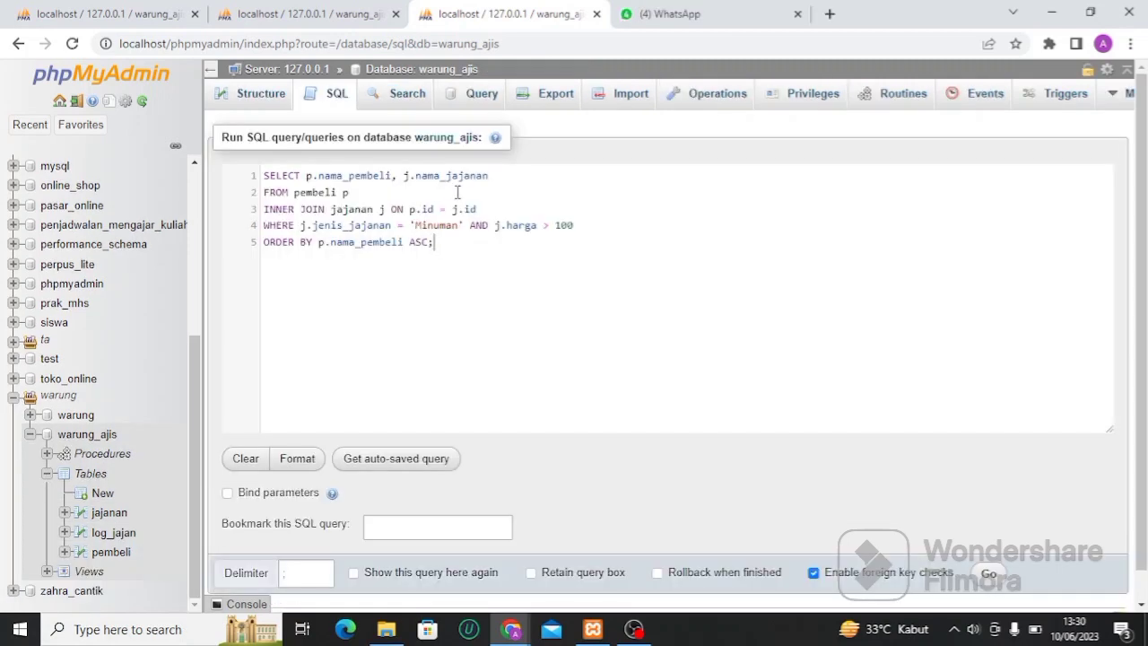
Review the nama_pembeli INNER JOIN query for Minuman over 100 and run it, returning one Ale-ale buyer
left_click(493, 177)
left_click_drag(319, 176, 391, 179)
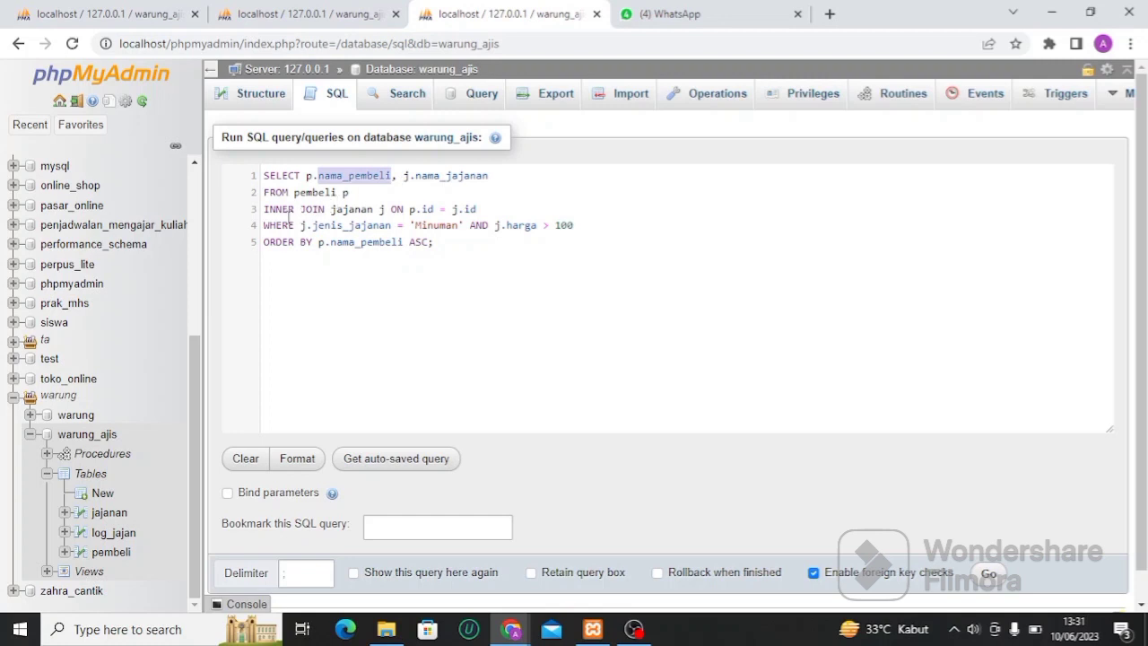
left_click_drag(265, 209, 328, 208)
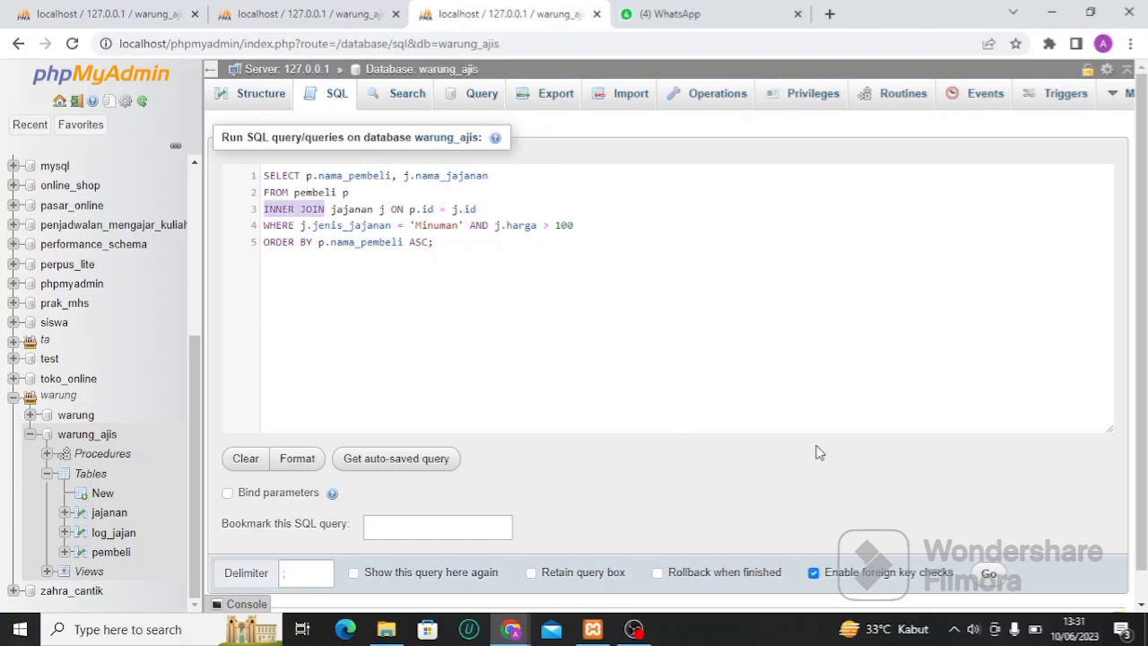
left_click(991, 575)
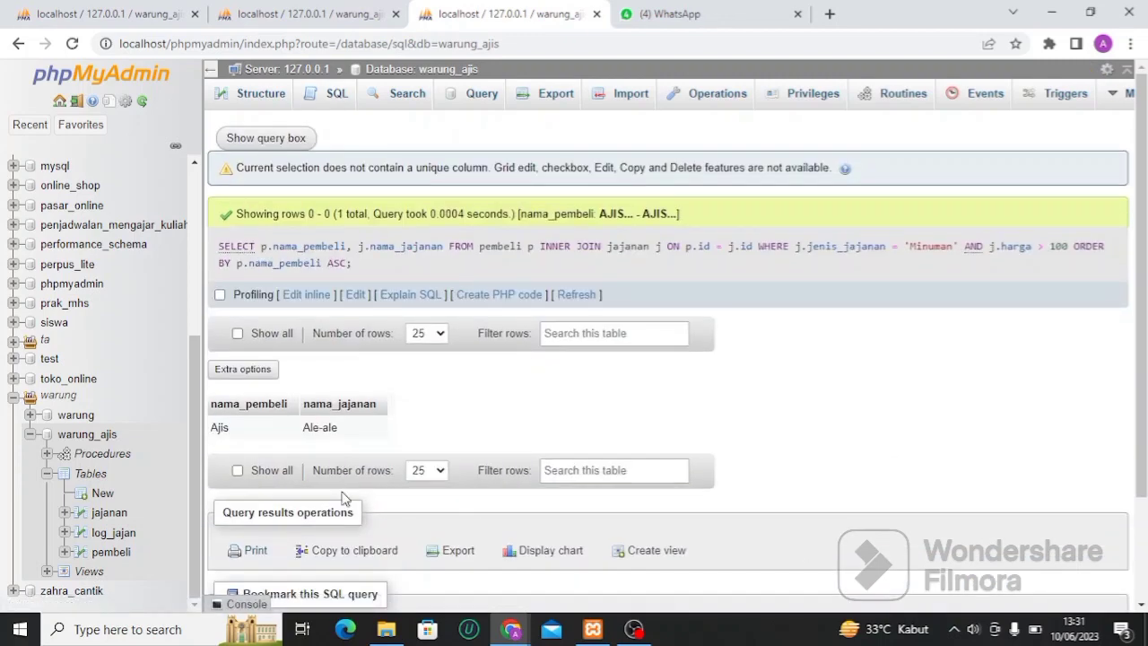